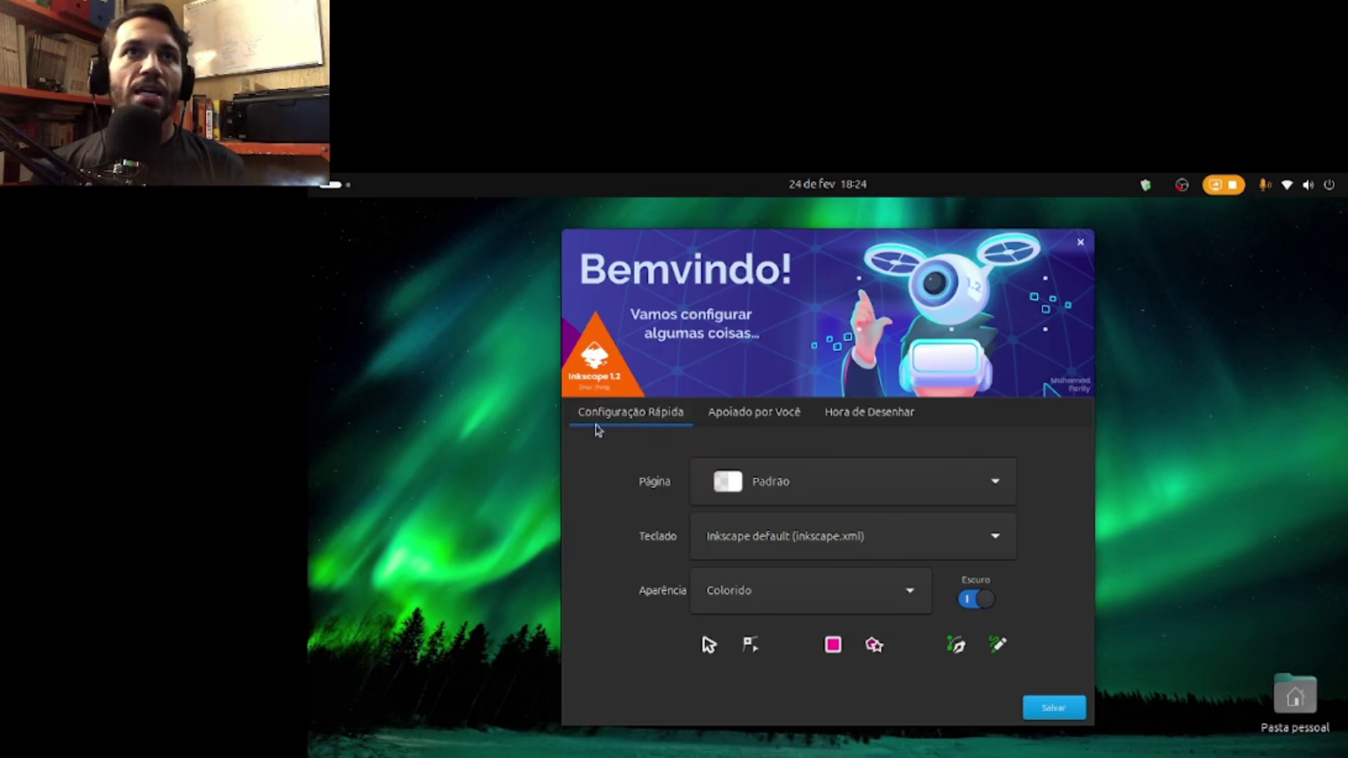
# Step: Try the page backgrounds Escuro, Tabuleiro de xadrez Claro, Tabuleiro de xadrez Escuro and Branco Sólido
pyautogui.click(837, 488)
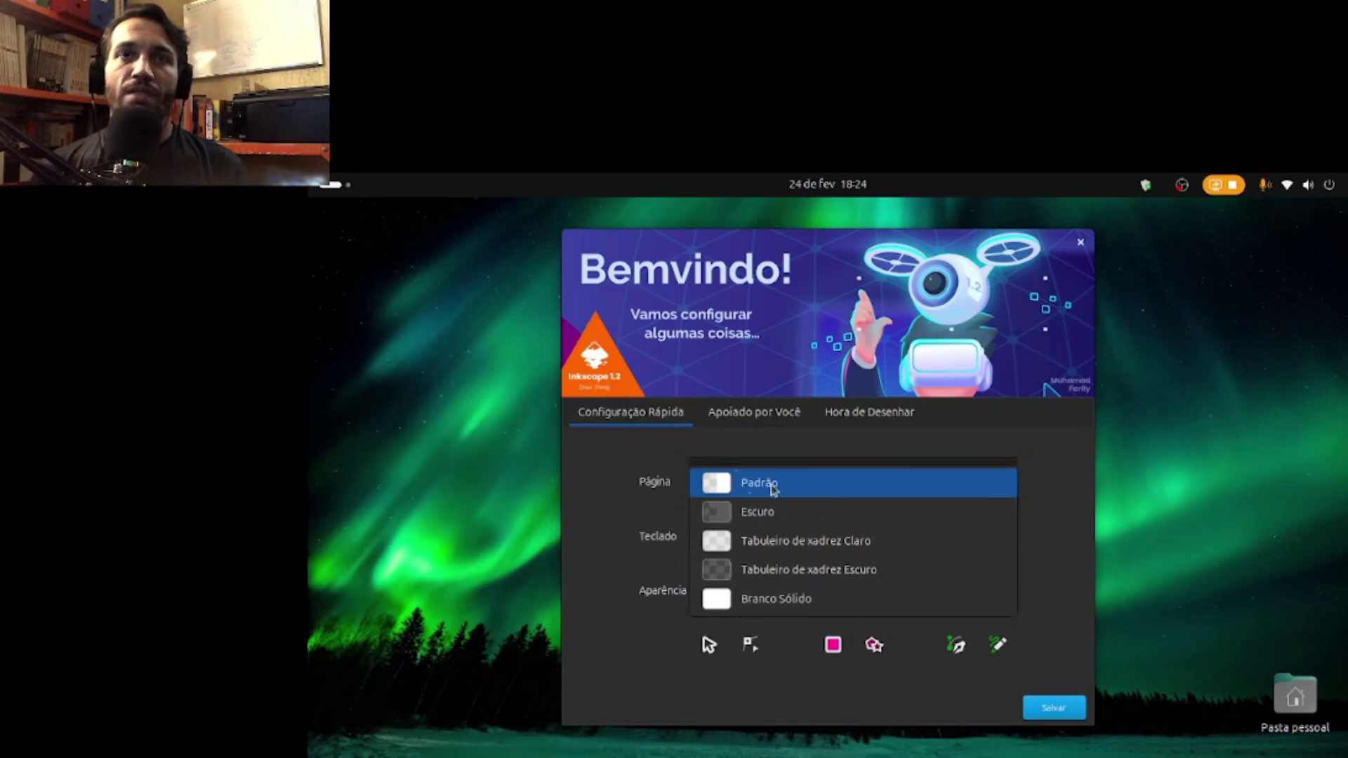
pyautogui.click(745, 512)
pyautogui.click(785, 495)
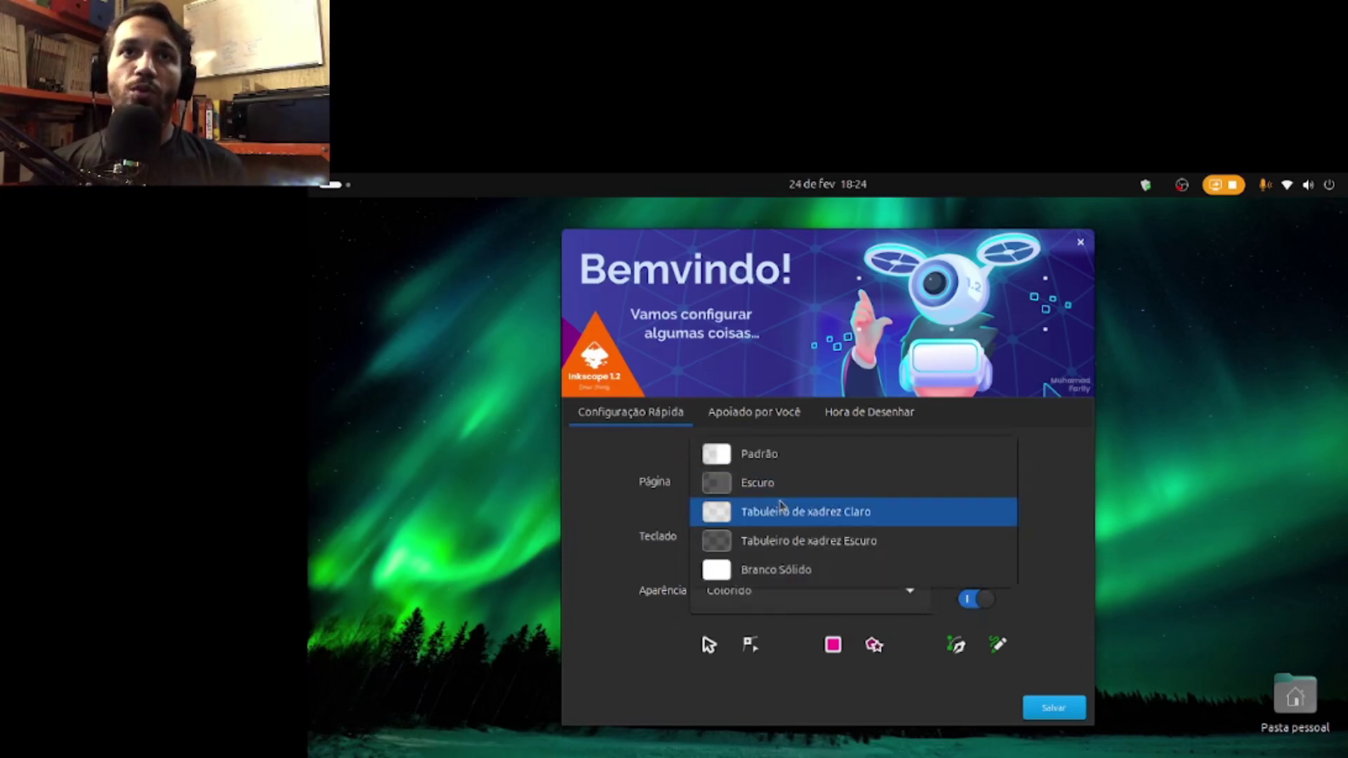
pyautogui.click(781, 514)
pyautogui.click(786, 492)
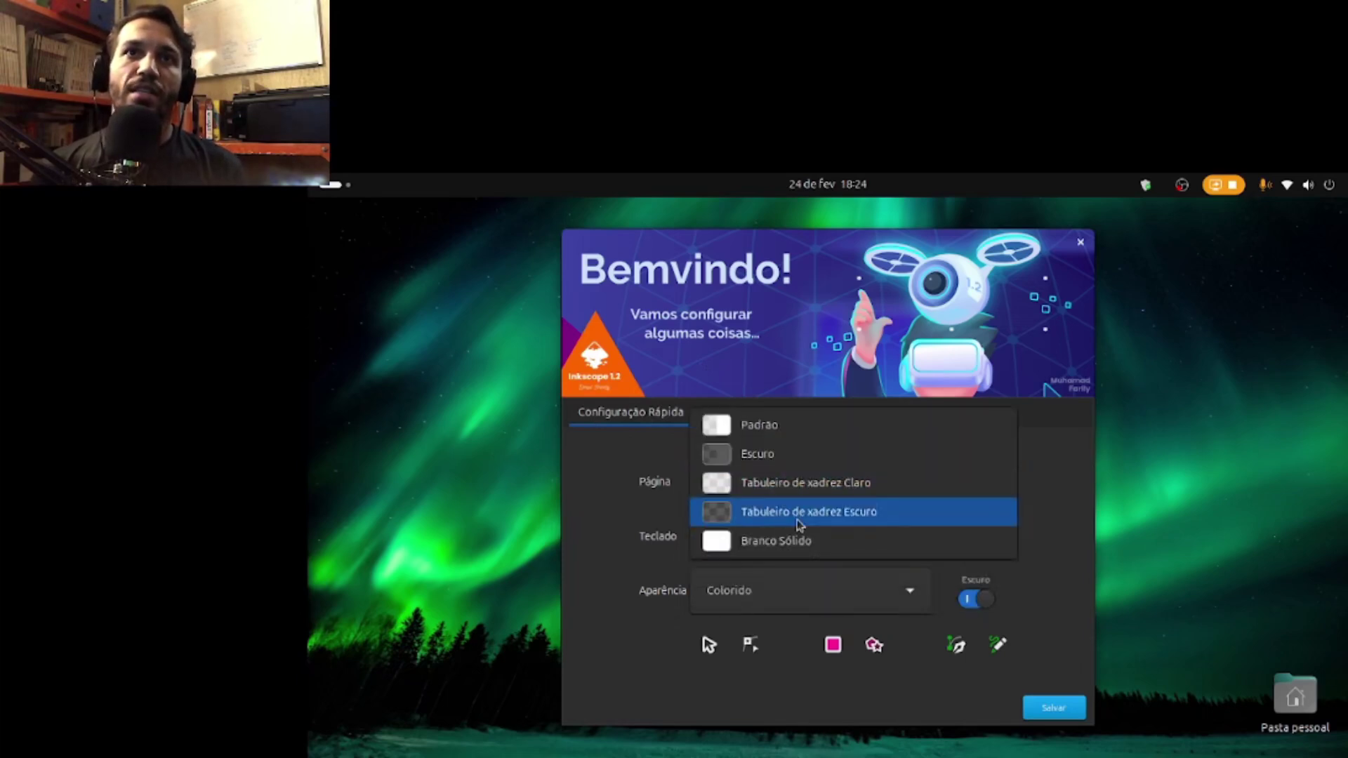
pyautogui.press('Escape')
pyautogui.click(798, 501)
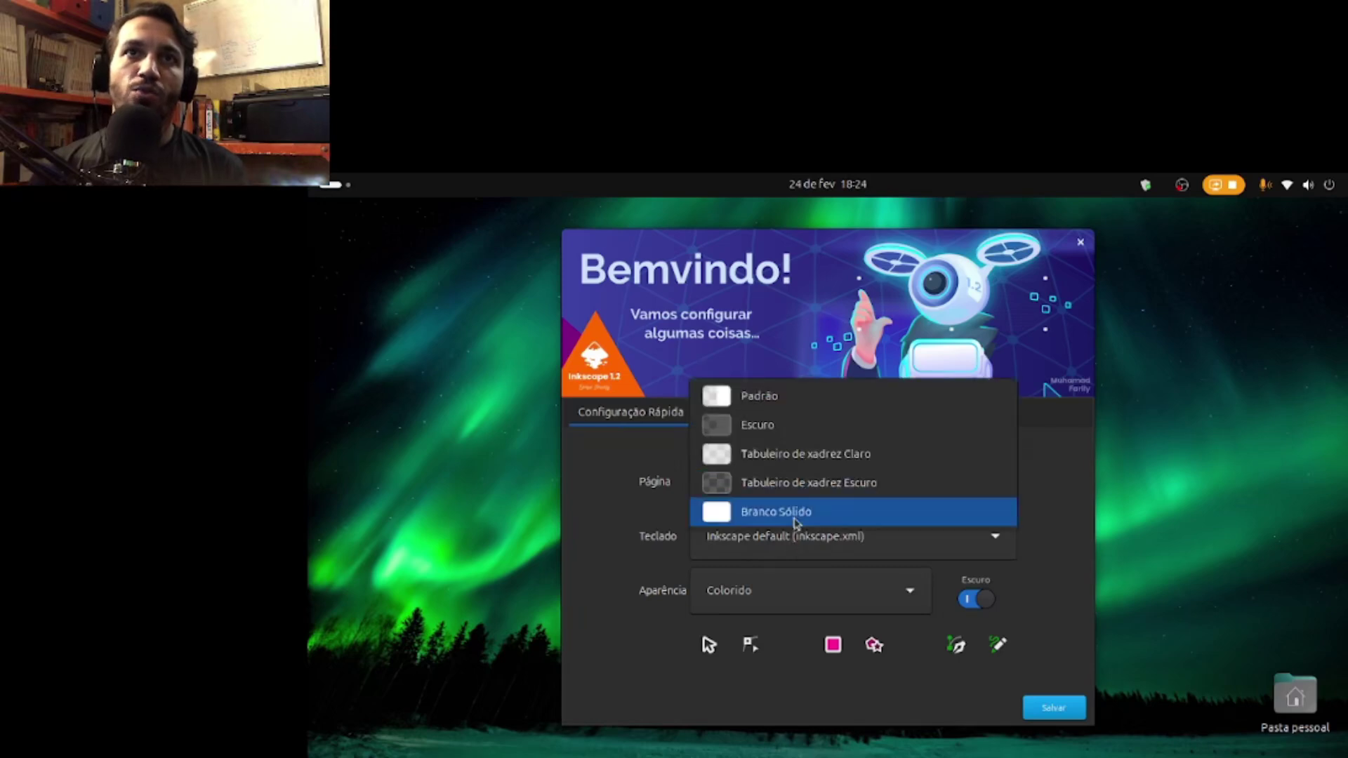
pyautogui.click(798, 513)
# Step: Set the page background to Escuro and the keyboard layout to Adobe Illustrator (adobe-illustrator-cs2.xml)
pyautogui.click(790, 498)
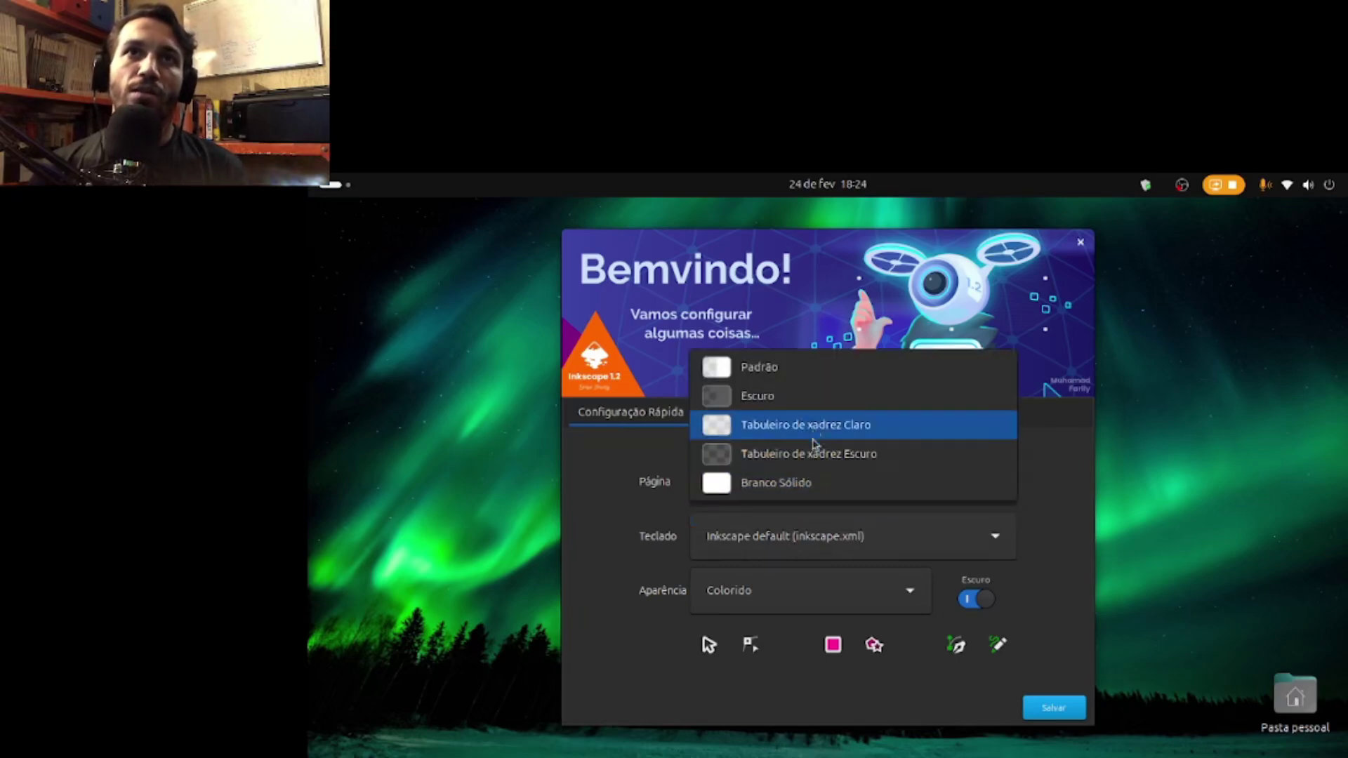
pyautogui.click(798, 398)
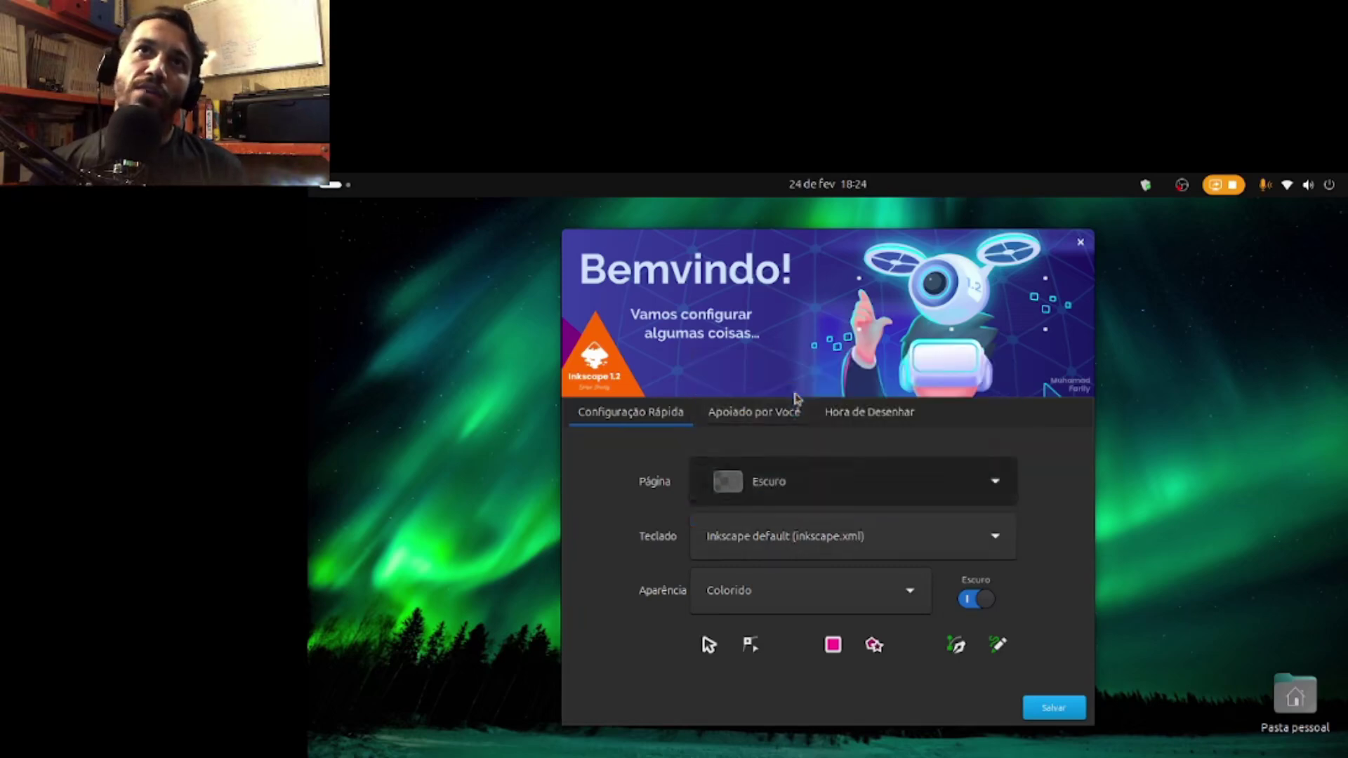
pyautogui.click(826, 539)
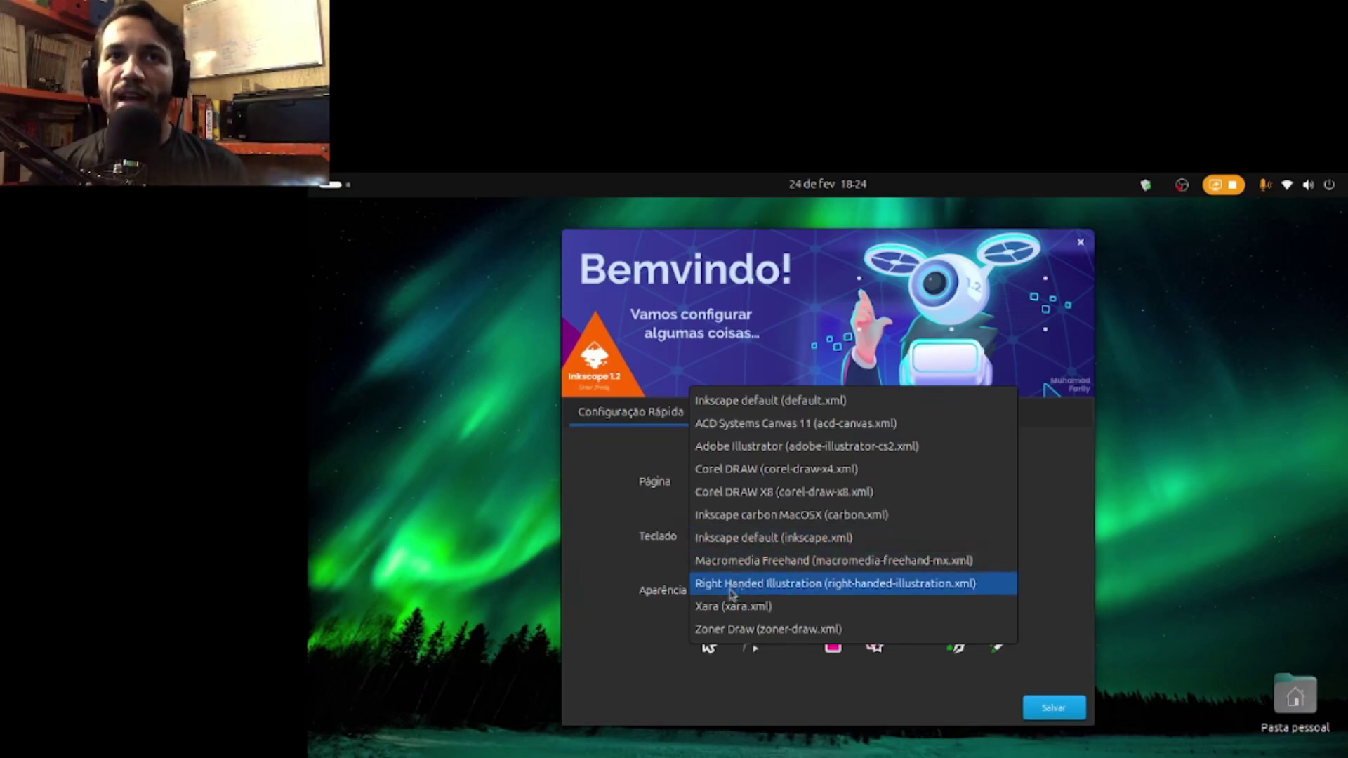
pyautogui.click(738, 449)
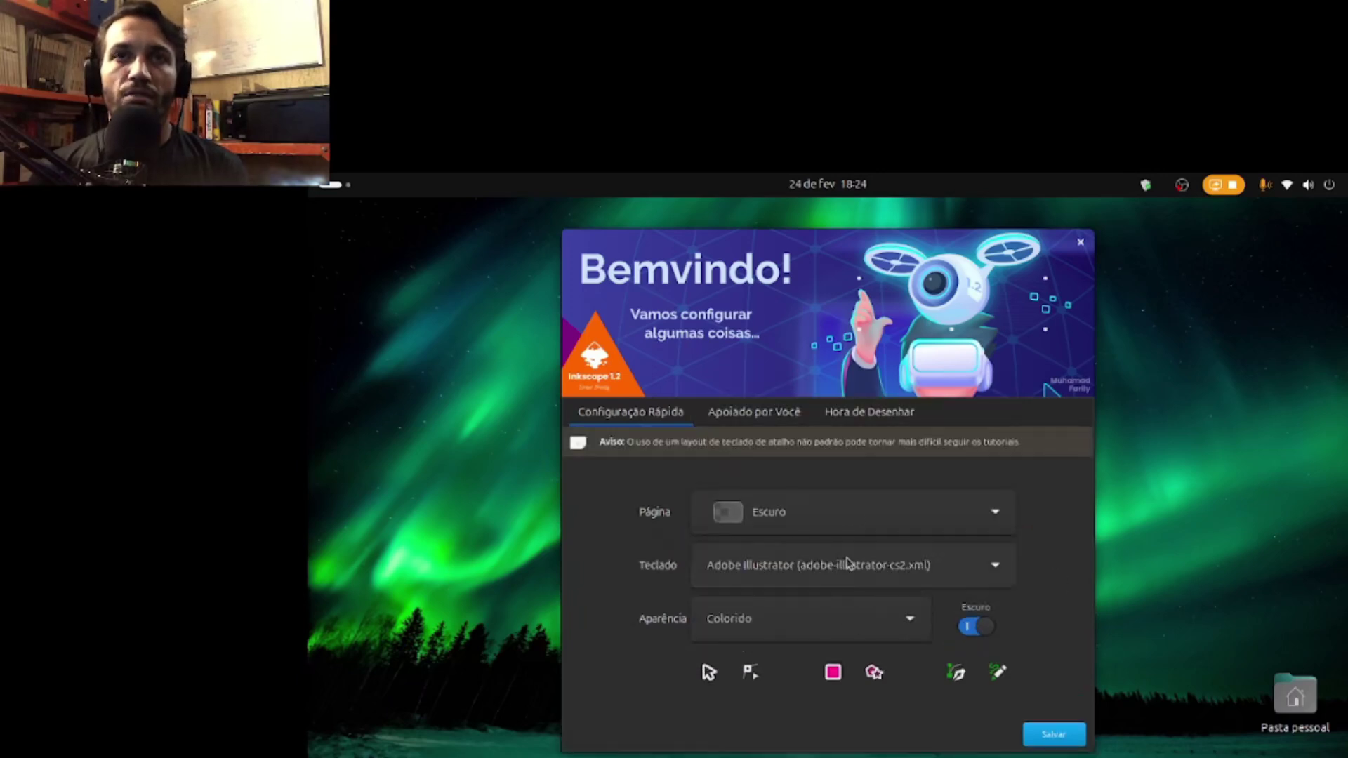
# Step: Try the appearance themes Escala de Cinza, Simbólico Clássico, Compactado (Telas Pequenas), Padrão do Sistema and Inkscape Clássico
pyautogui.click(824, 629)
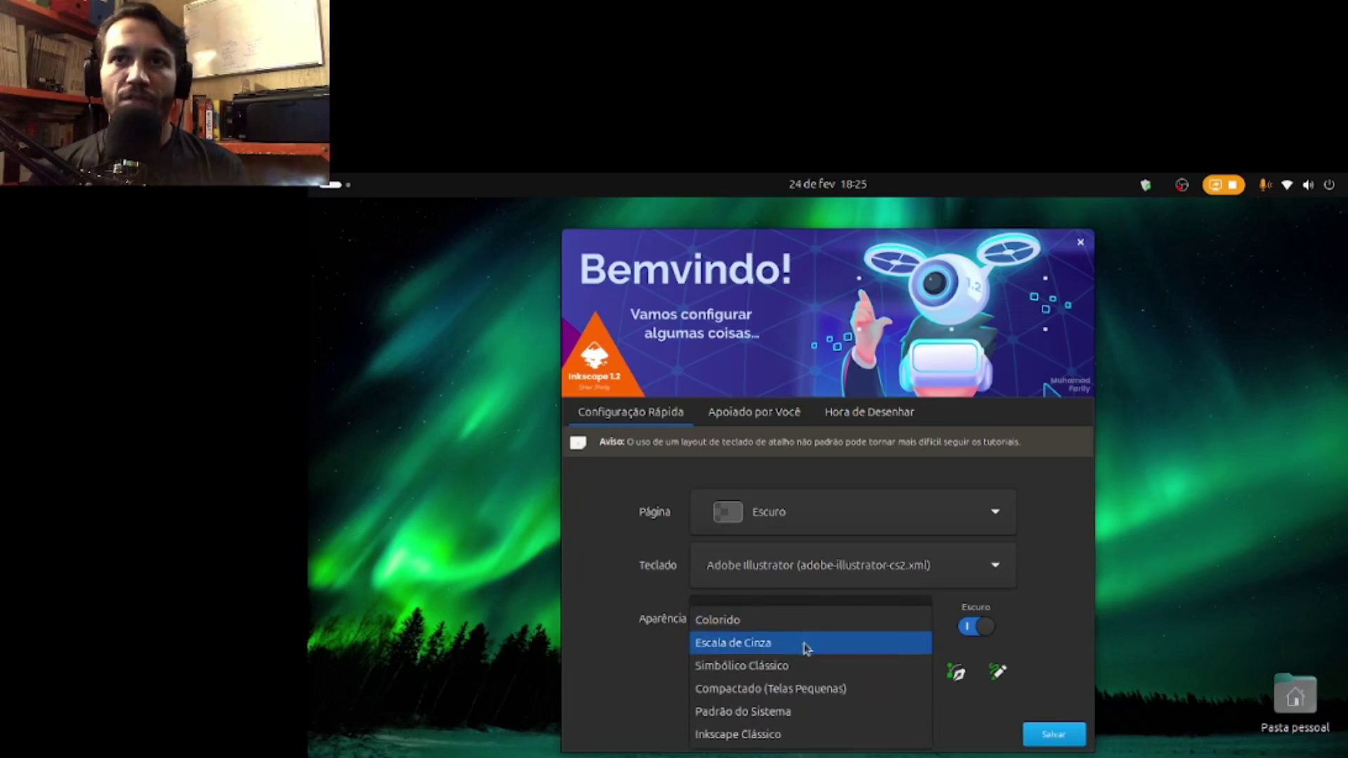
pyautogui.click(803, 643)
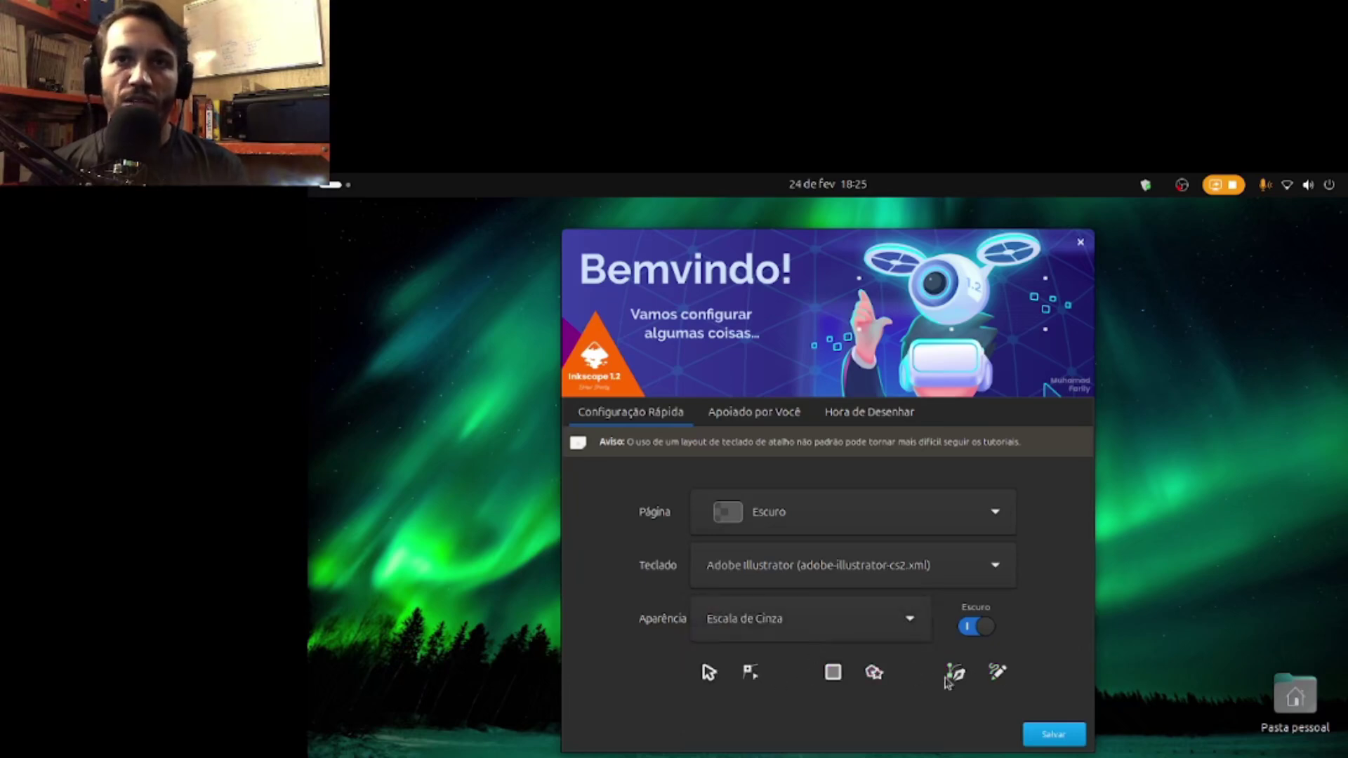
pyautogui.click(797, 634)
pyautogui.click(789, 644)
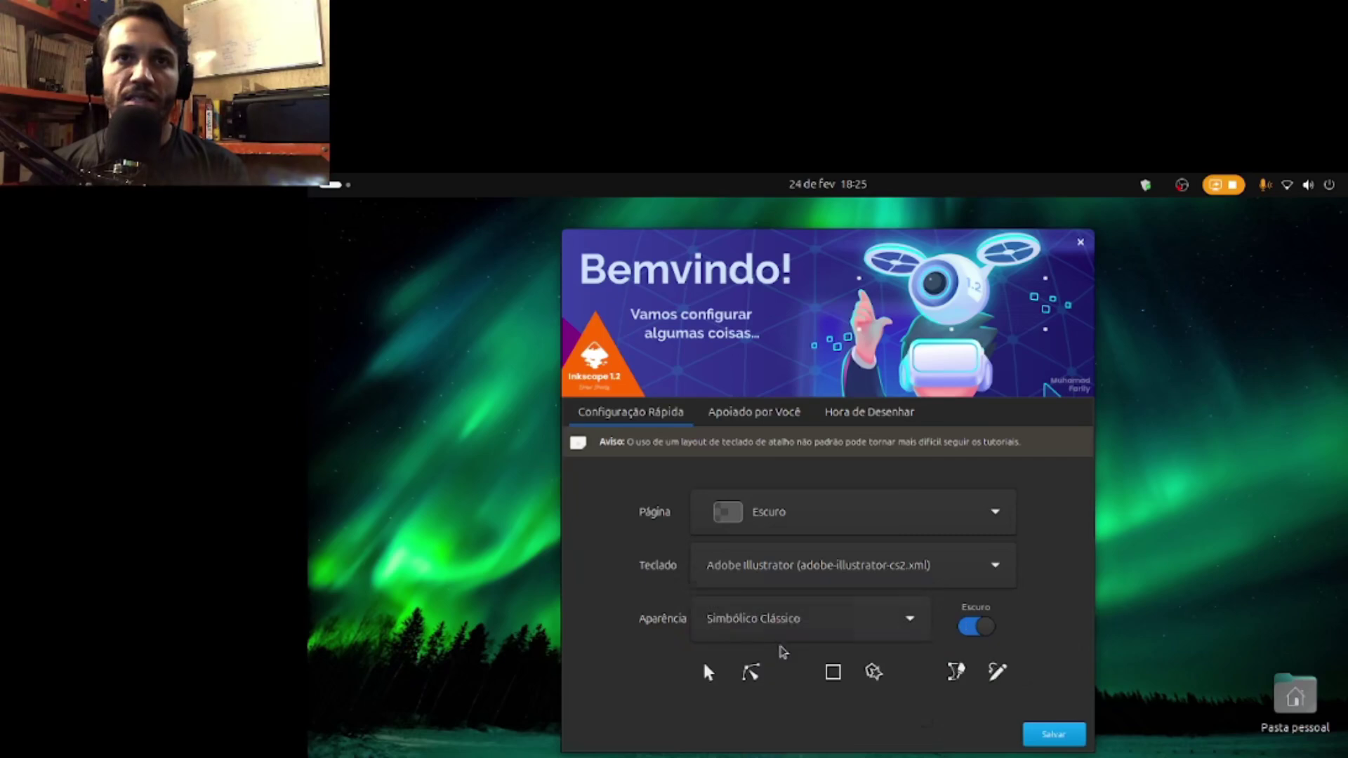
pyautogui.click(777, 629)
pyautogui.press('Escape')
pyautogui.scroll(-1, 801, 625)
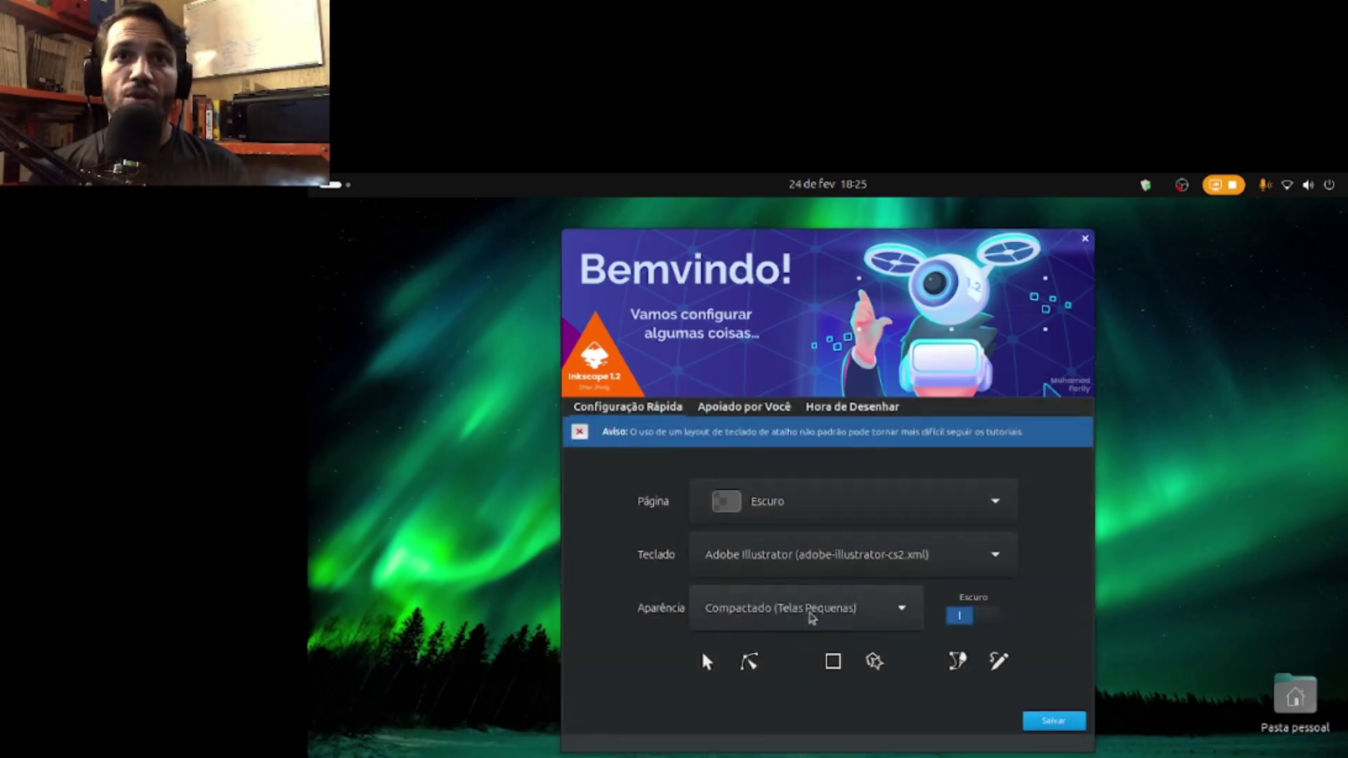
pyautogui.click(808, 619)
pyautogui.click(789, 631)
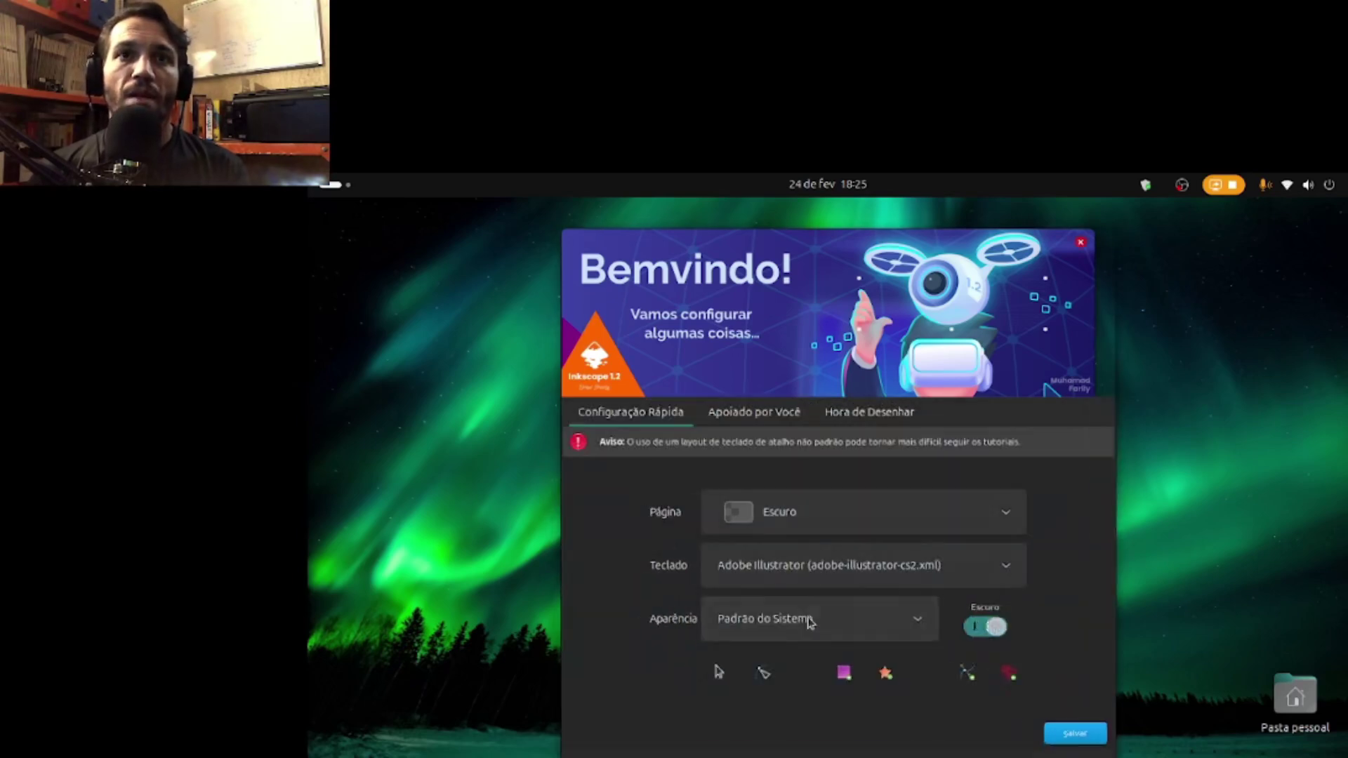
pyautogui.click(804, 627)
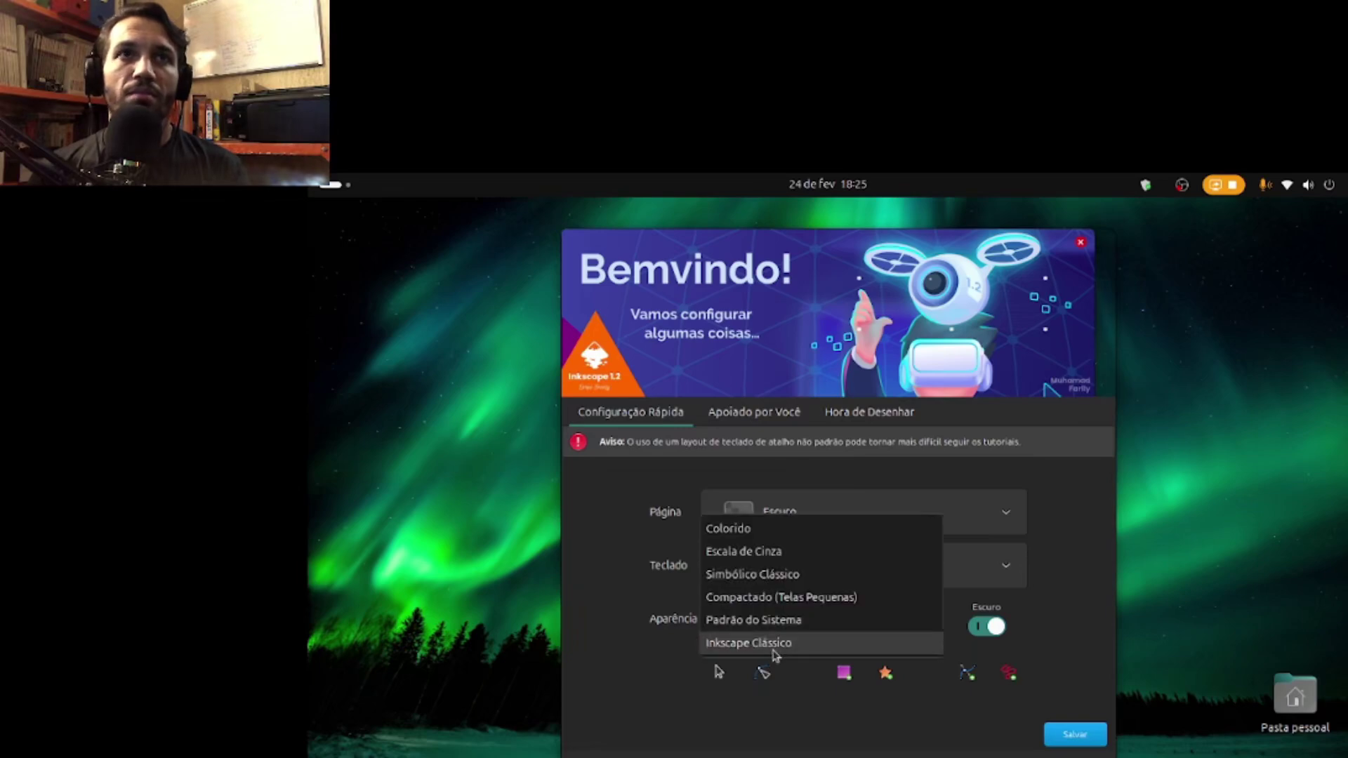
pyautogui.click(778, 652)
# Step: Set the appearance theme to Escala de Cinza and save the quick configuration
pyautogui.click(817, 630)
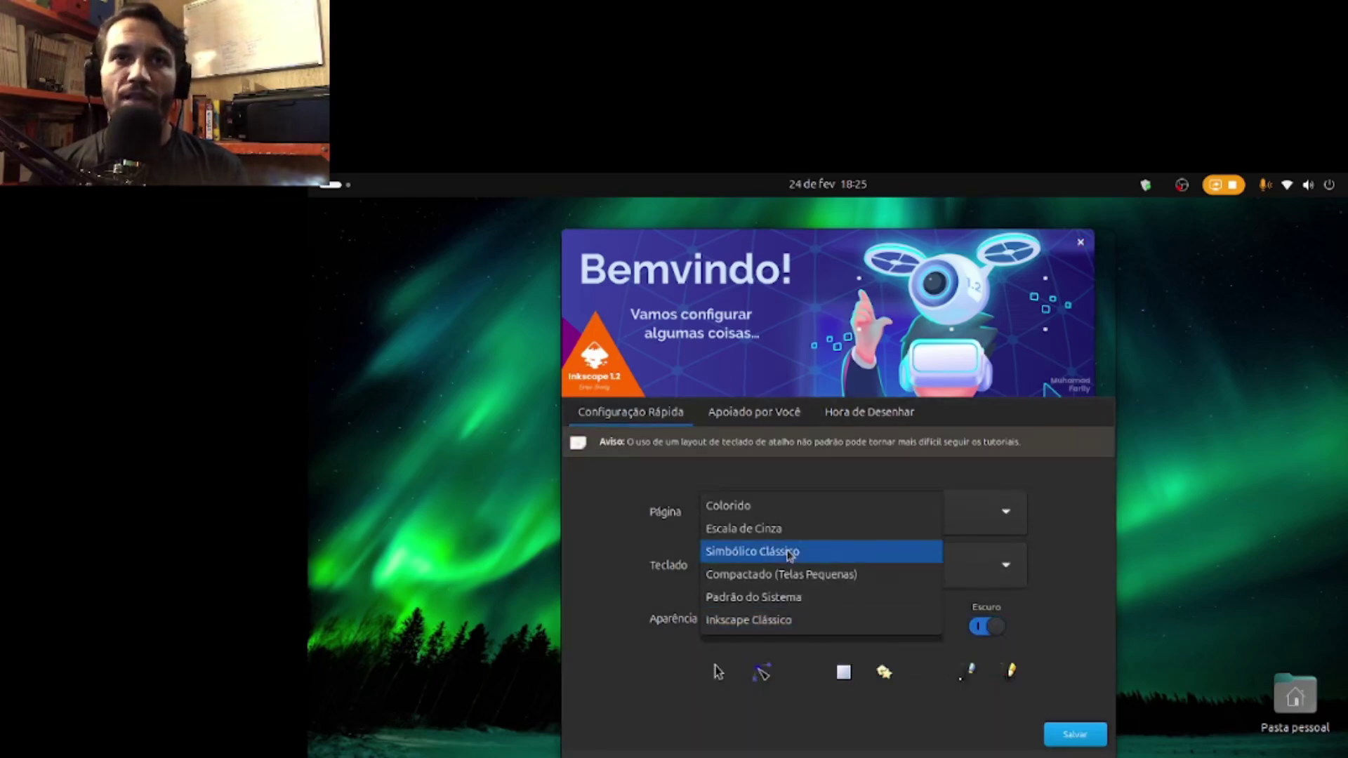
pyautogui.click(781, 532)
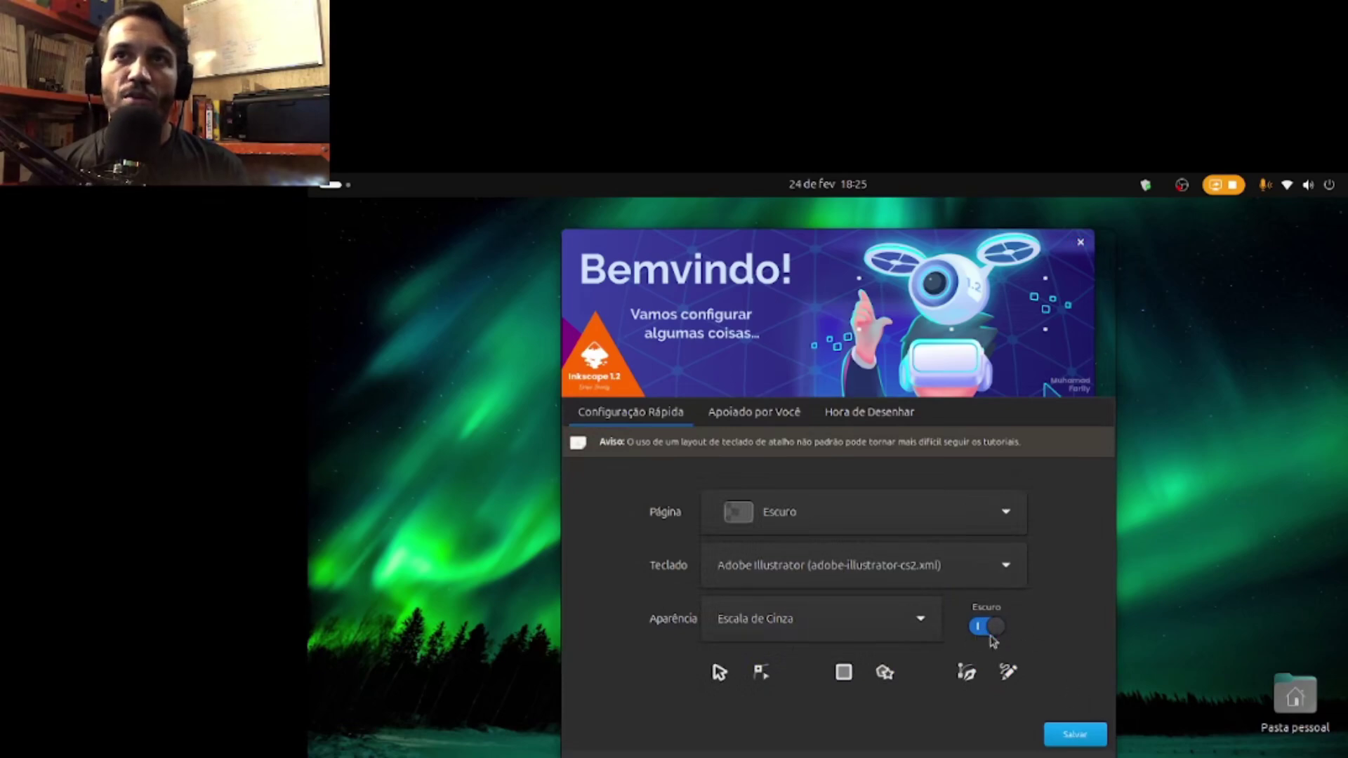
pyautogui.click(788, 419)
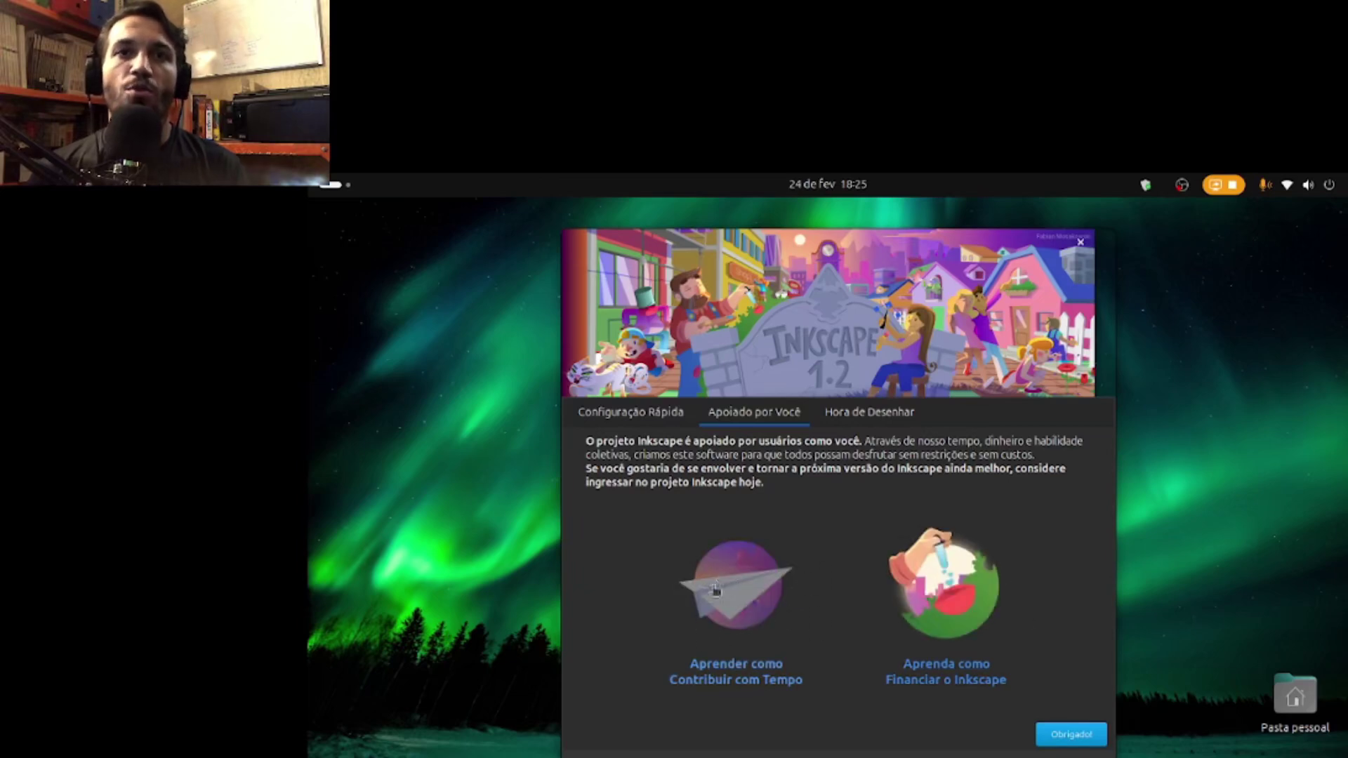
pyautogui.click(866, 414)
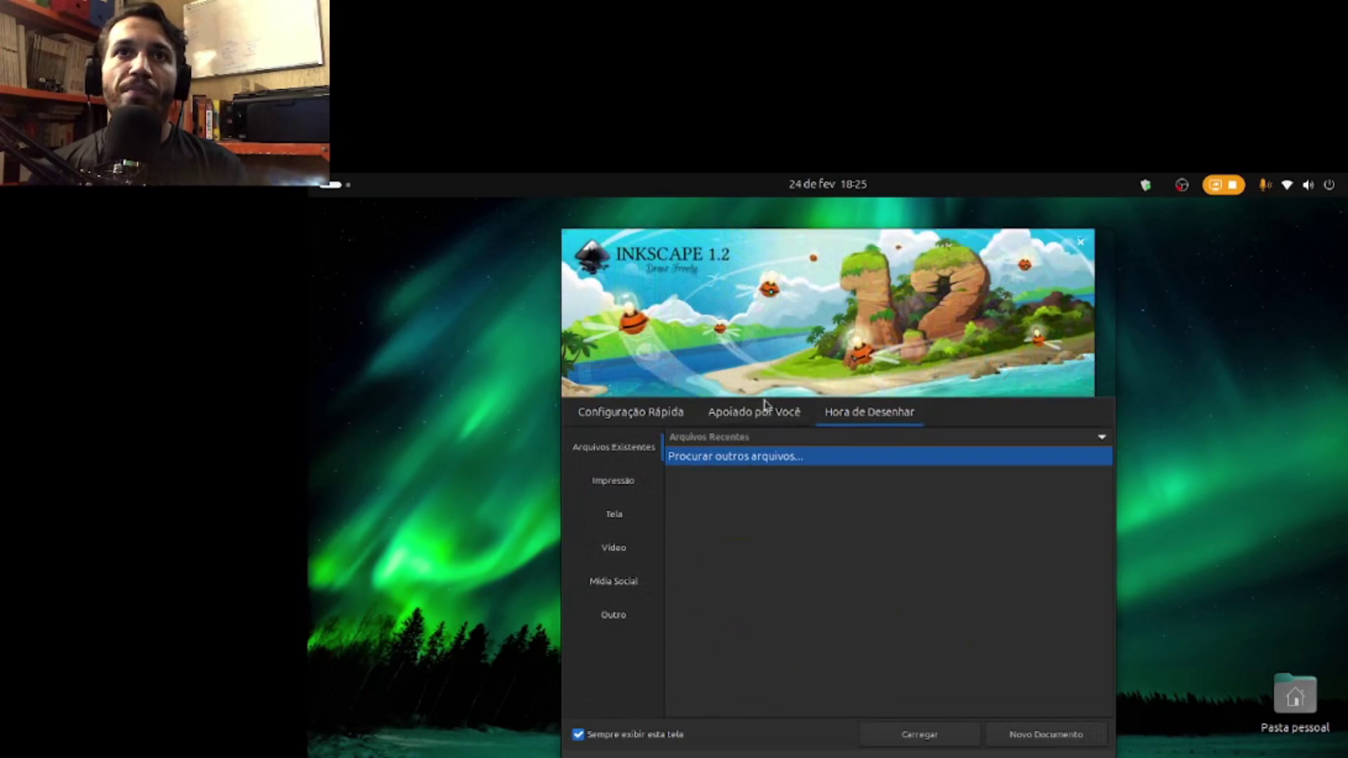
pyautogui.click(628, 416)
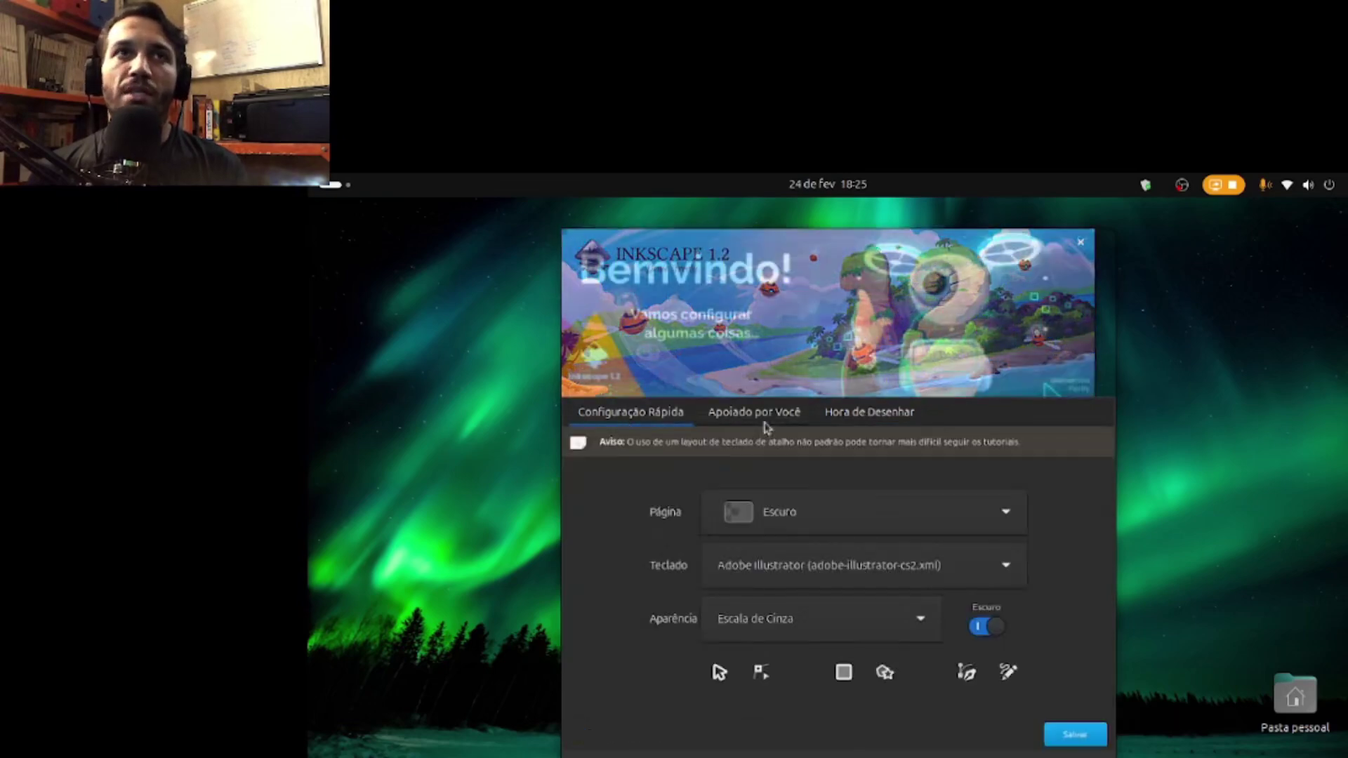
pyautogui.click(1092, 735)
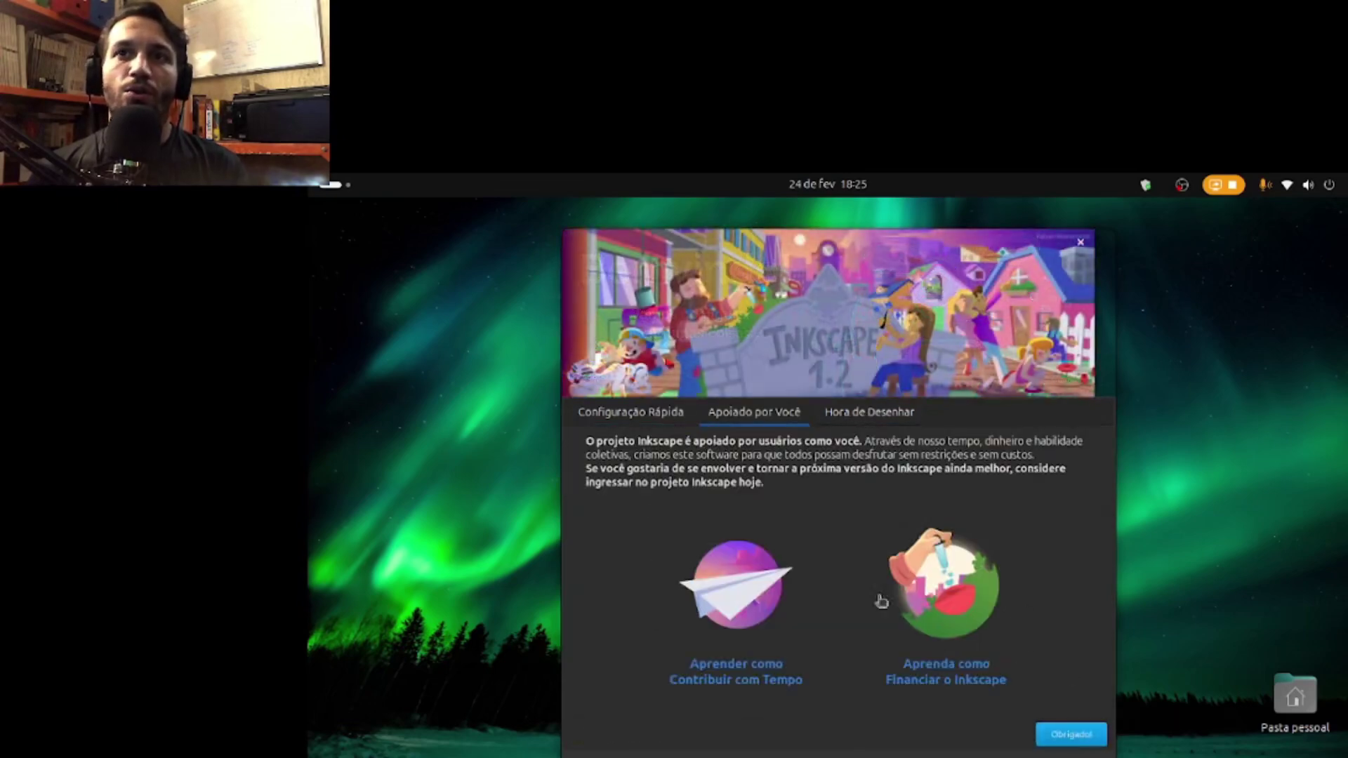
# Step: Continue past the supporter page and compare the A4 and A4 (Paisagem) document templates for print
pyautogui.click(1070, 734)
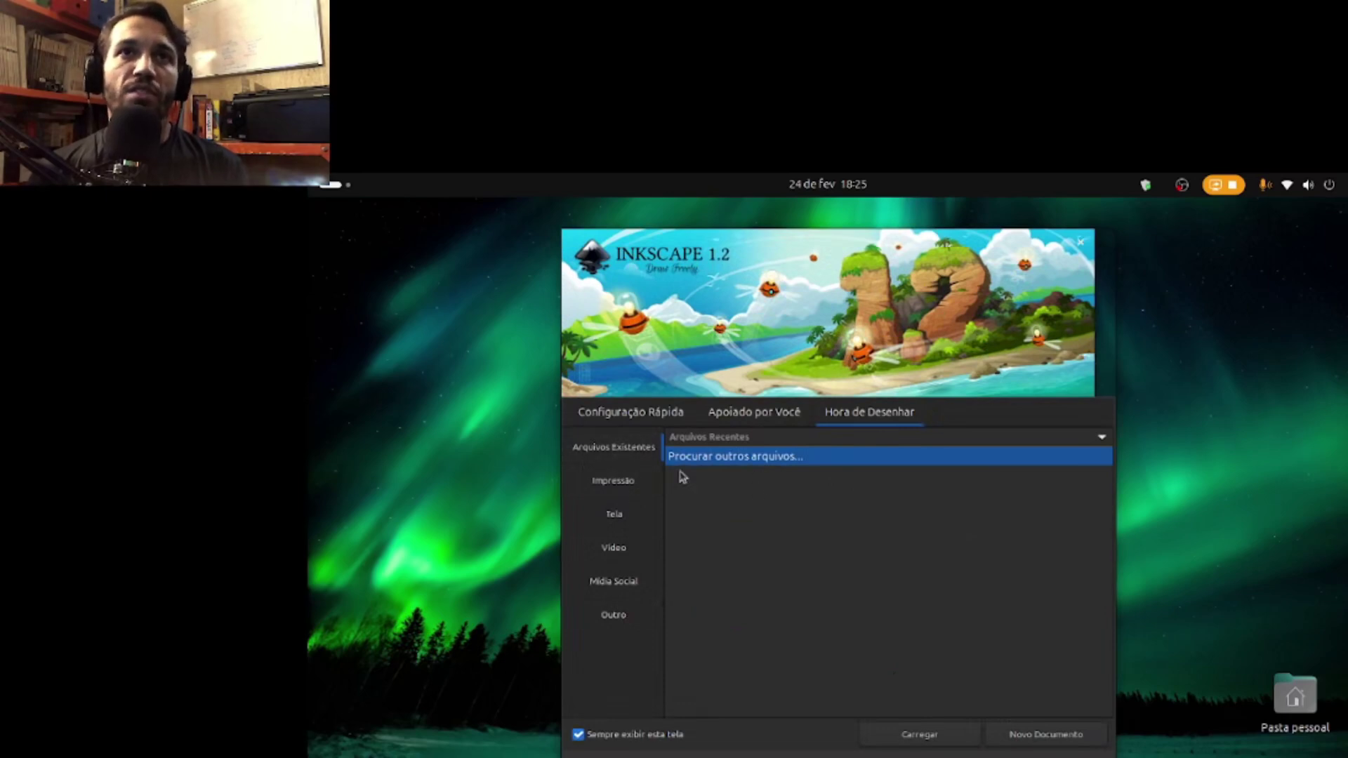
pyautogui.click(602, 485)
pyautogui.click(781, 543)
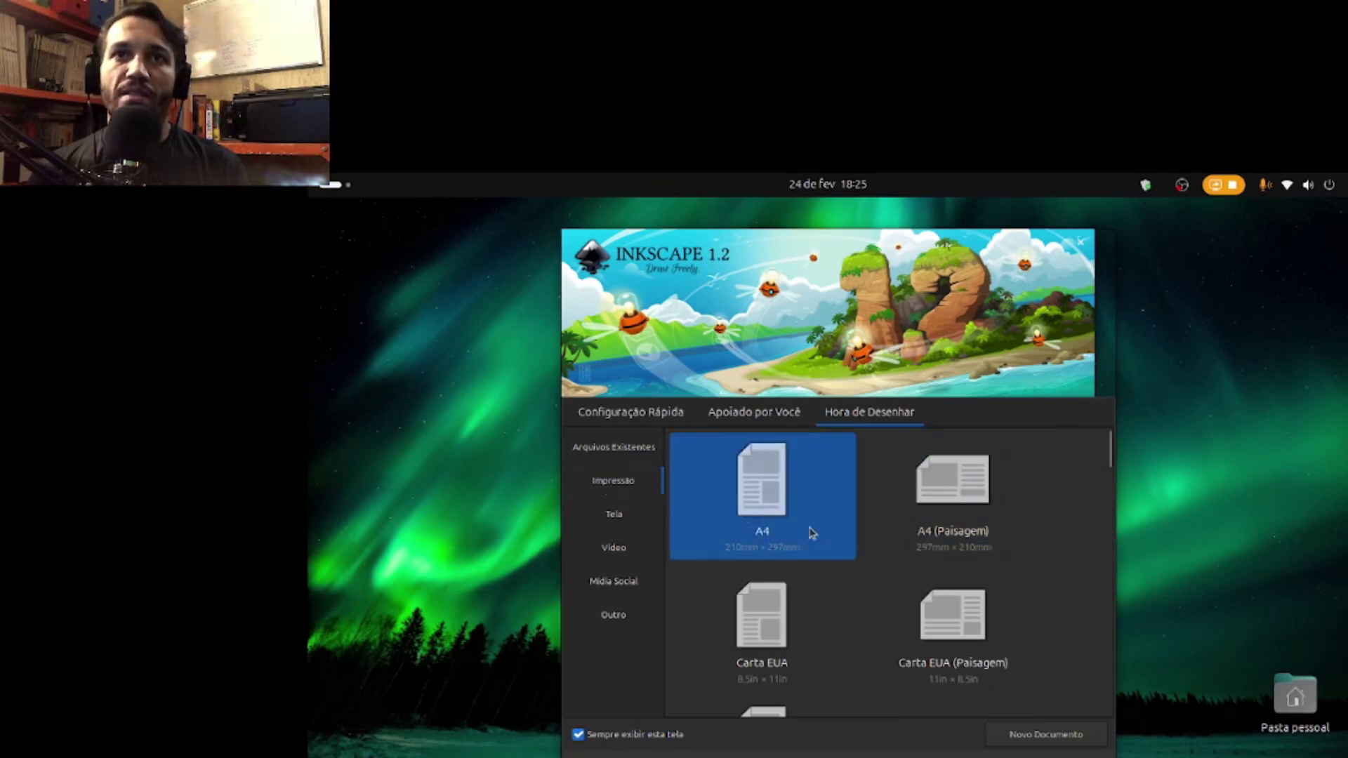
pyautogui.click(920, 551)
pyautogui.click(766, 491)
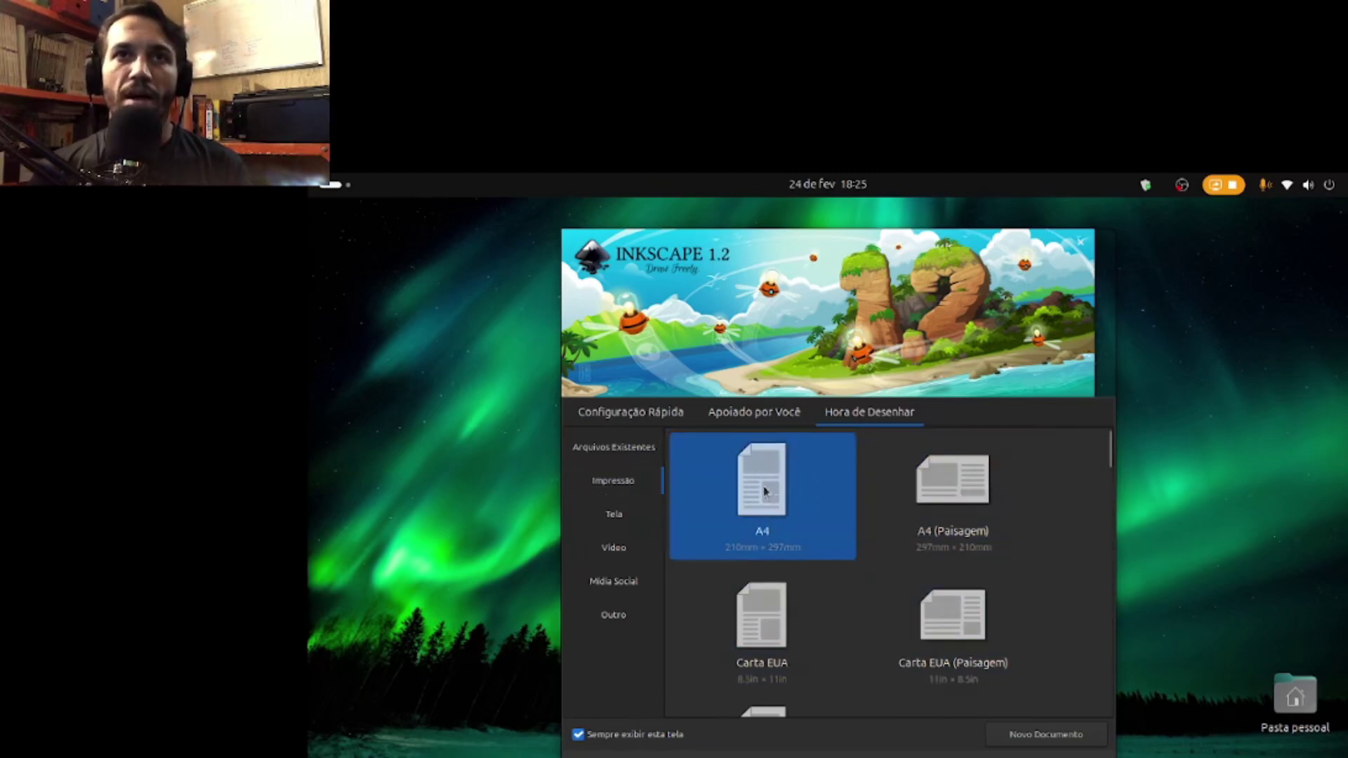
pyautogui.click(764, 478)
pyautogui.click(765, 479)
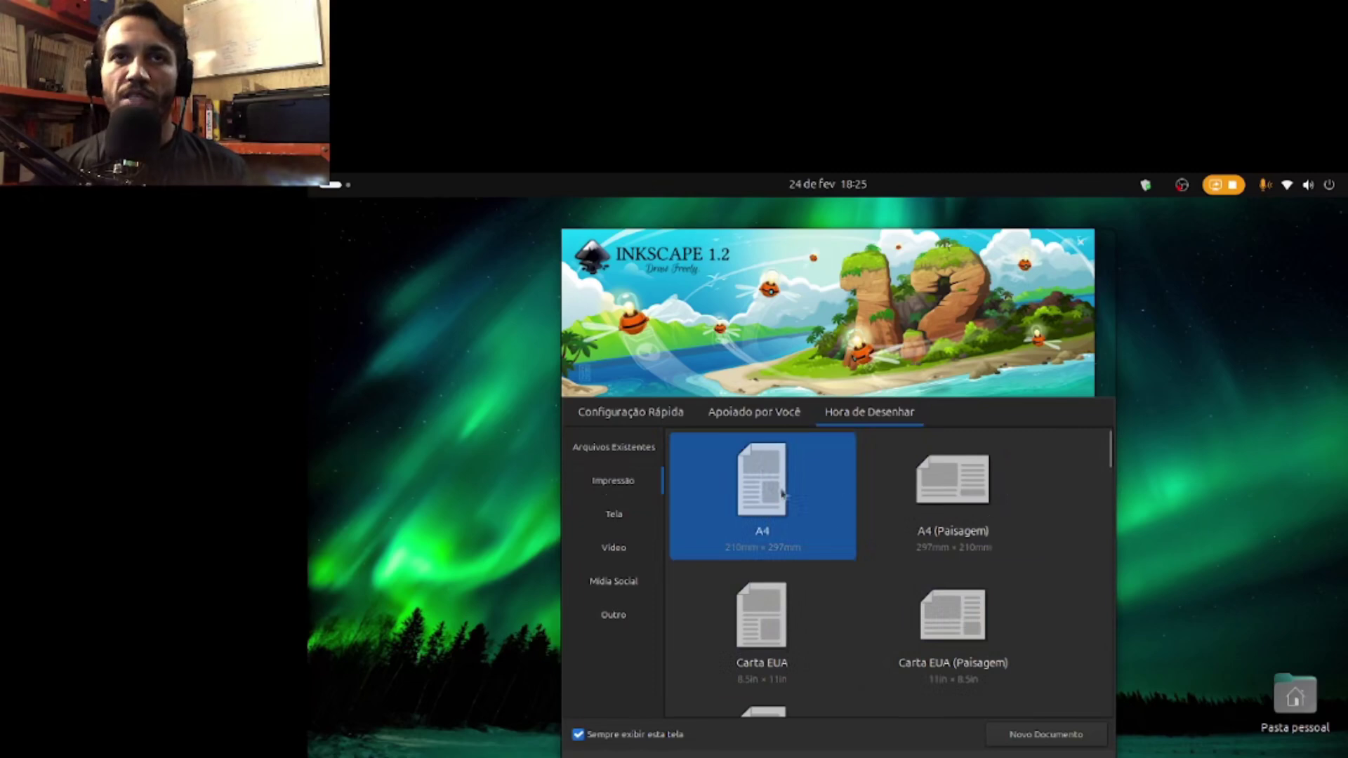
pyautogui.click(922, 500)
pyautogui.click(793, 517)
pyautogui.click(964, 528)
pyautogui.click(769, 530)
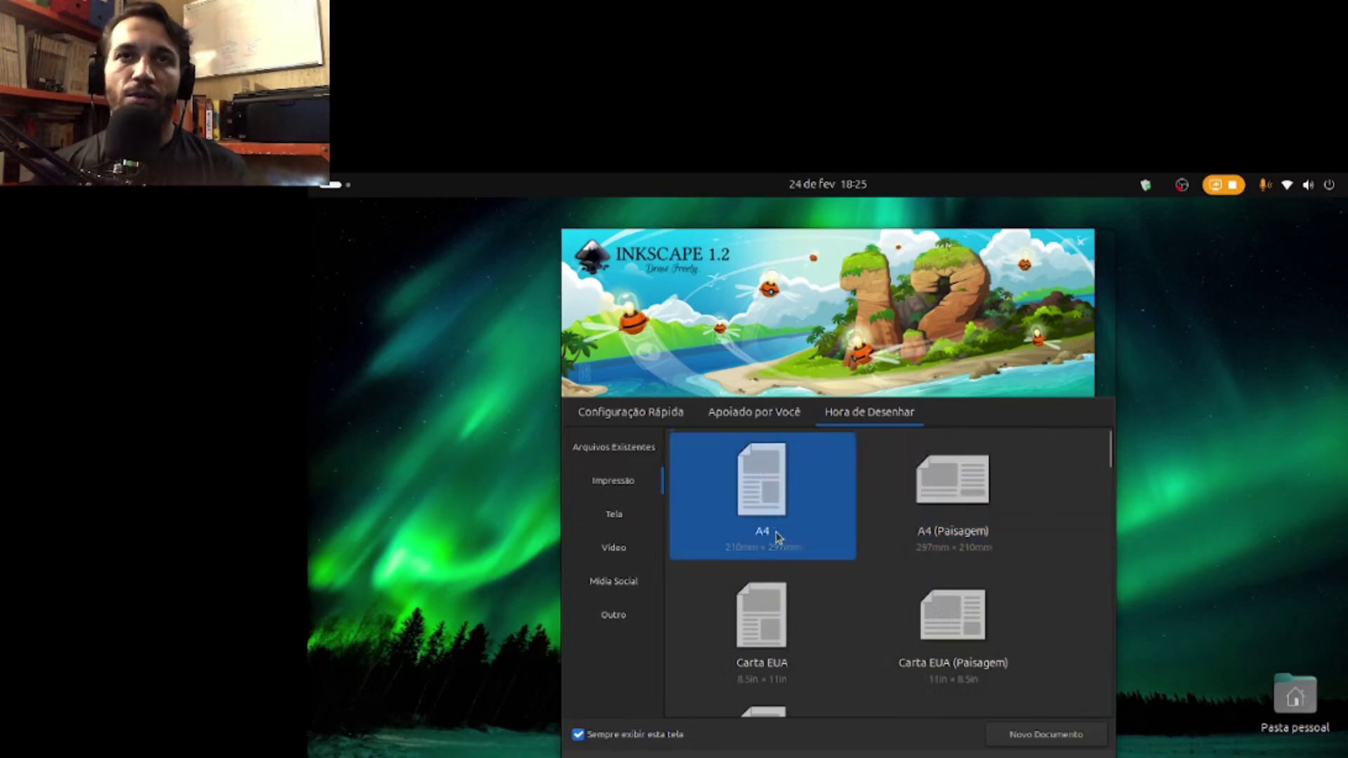
pyautogui.click(774, 549)
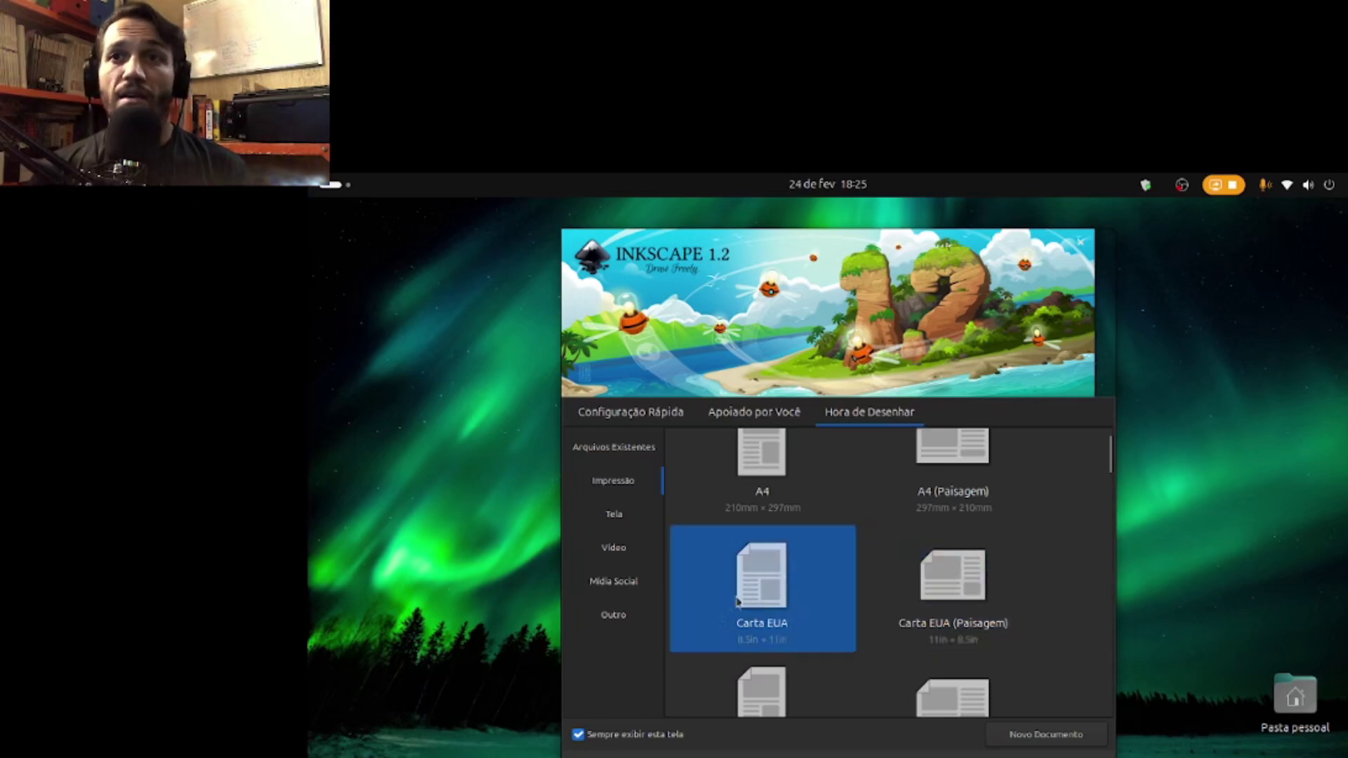
# Step: Examine the remaining print templates, including the A-series sizes, business cards, envelopes and US paper formats
pyautogui.scroll(-1, 807, 562)
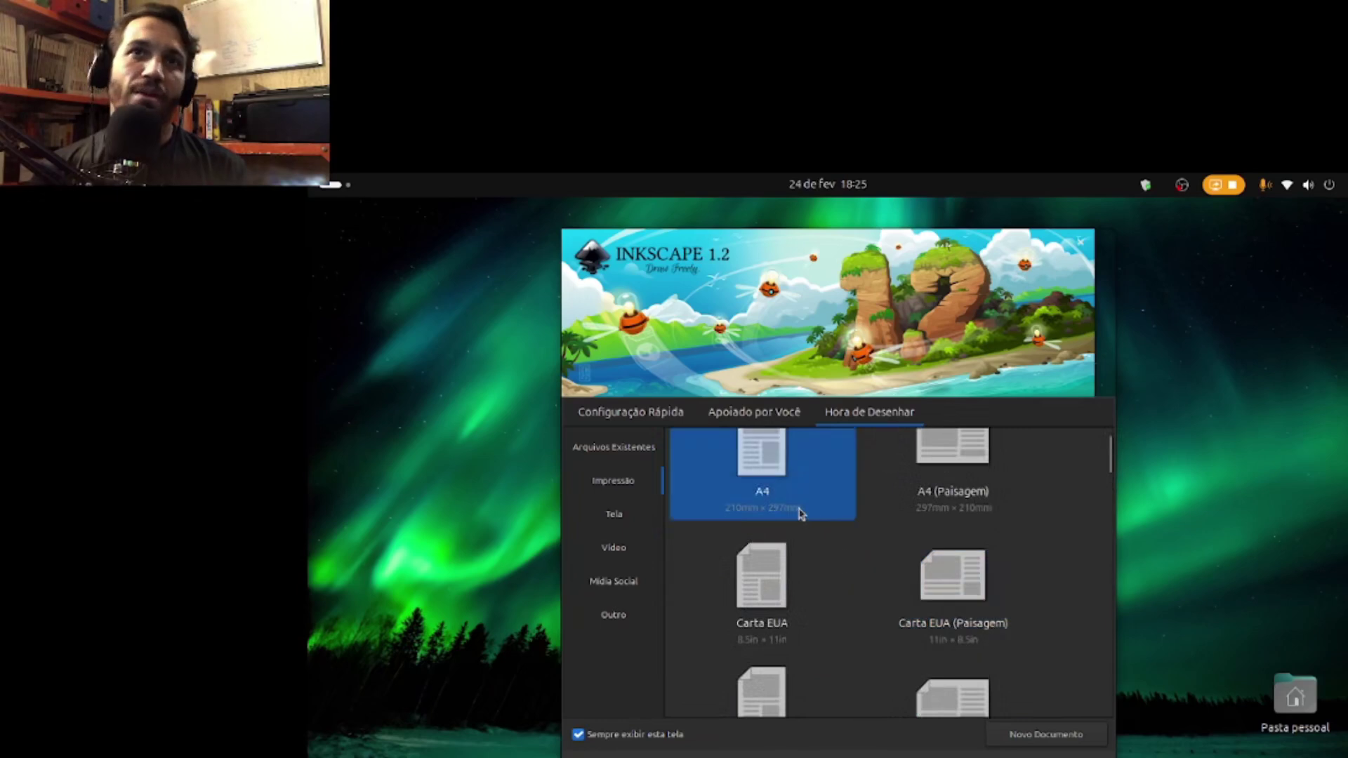
pyautogui.scroll(-6, 802, 514)
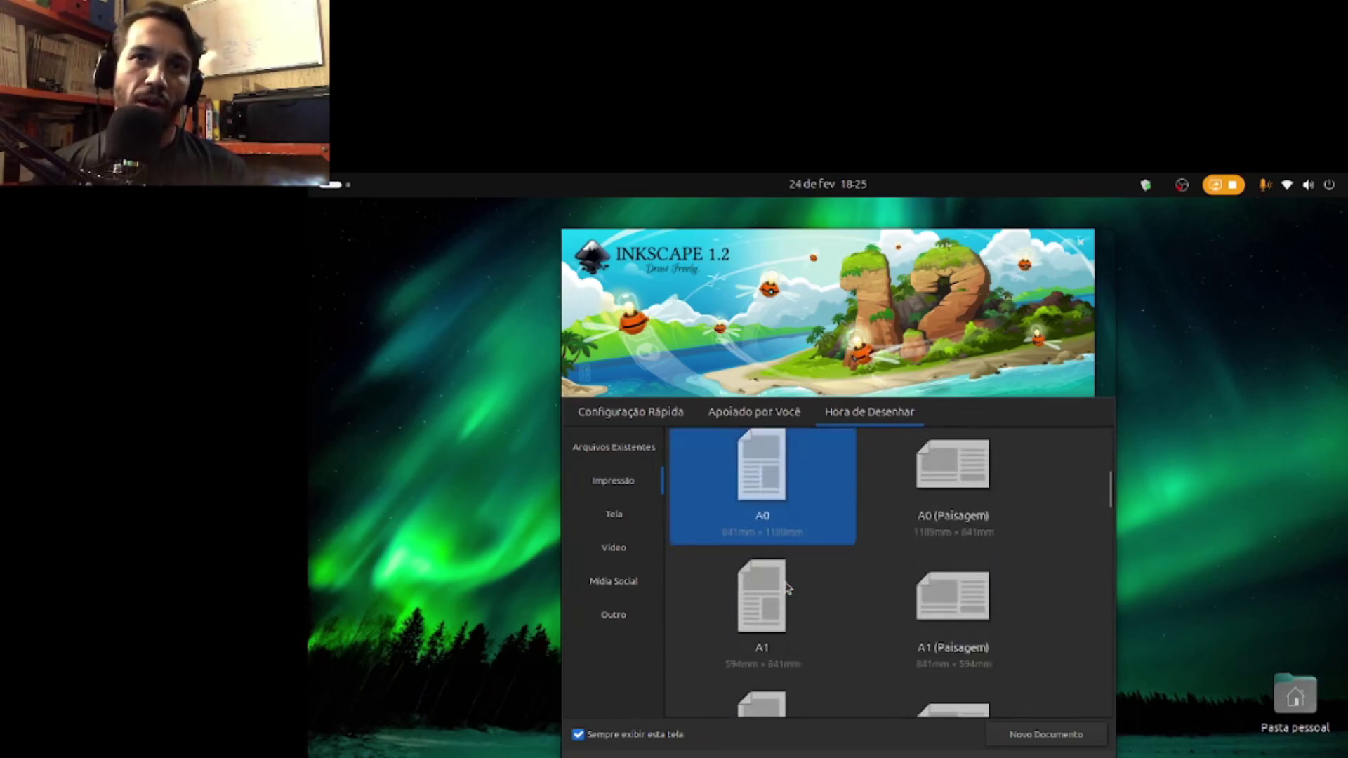
pyautogui.scroll(-6, 788, 588)
pyautogui.scroll(-6, 770, 566)
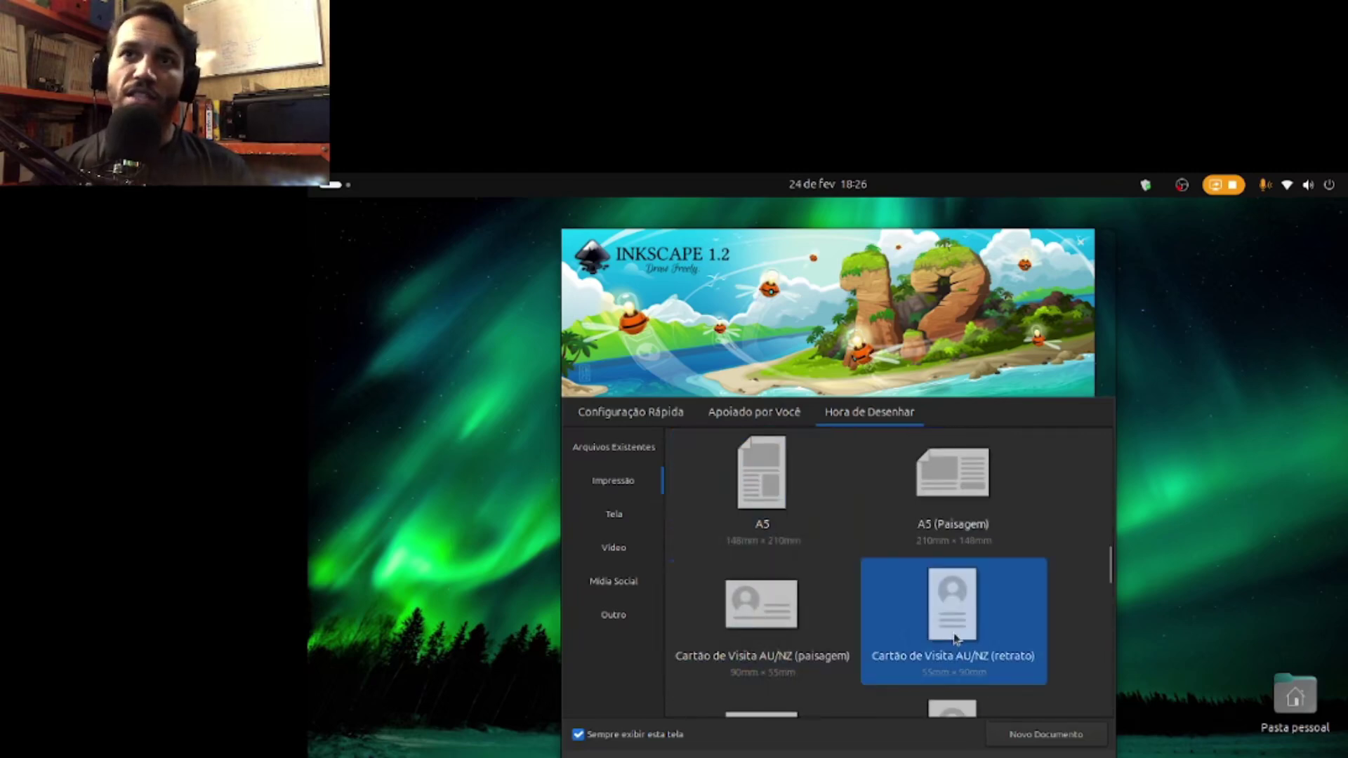
pyautogui.scroll(-1, 841, 604)
pyautogui.scroll(-2, 840, 603)
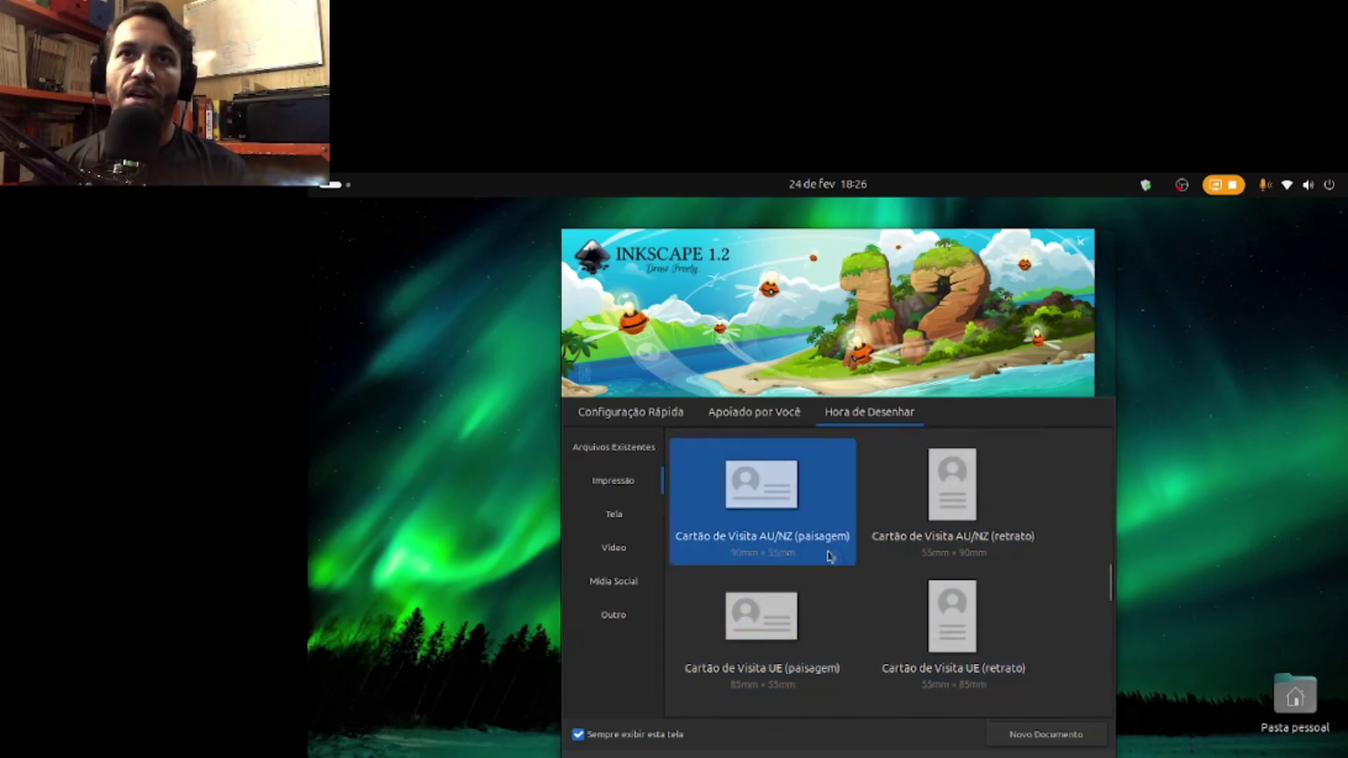
pyautogui.scroll(-3, 773, 568)
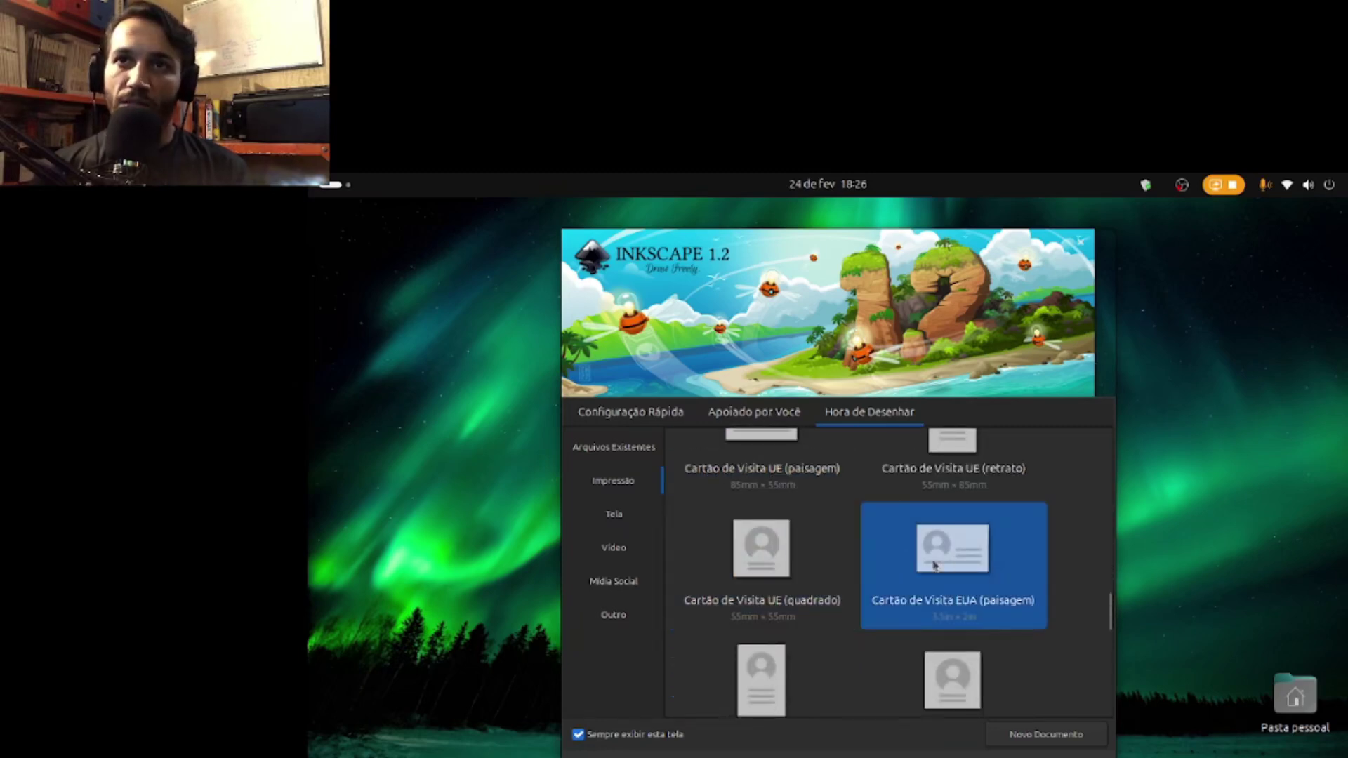
pyautogui.scroll(-1, 953, 569)
pyautogui.scroll(-2, 934, 587)
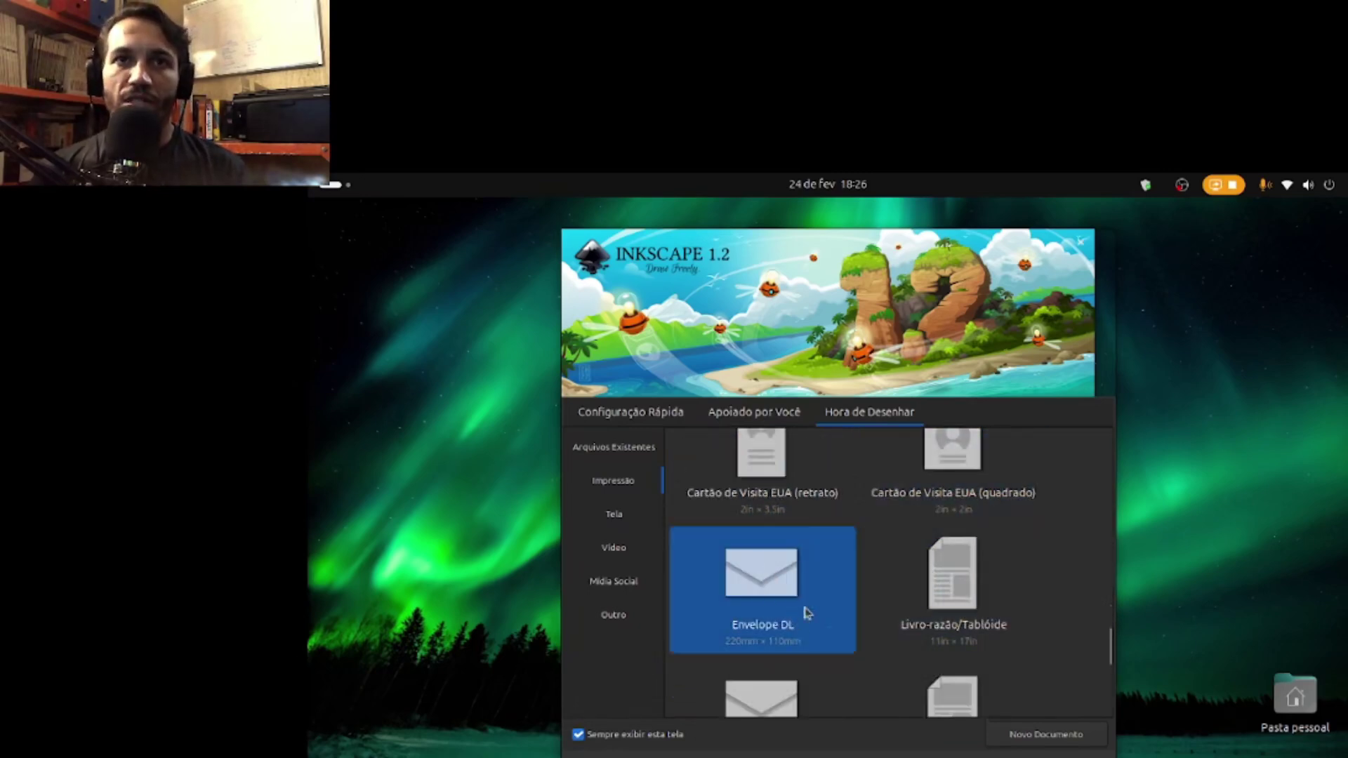
pyautogui.scroll(-2, 814, 595)
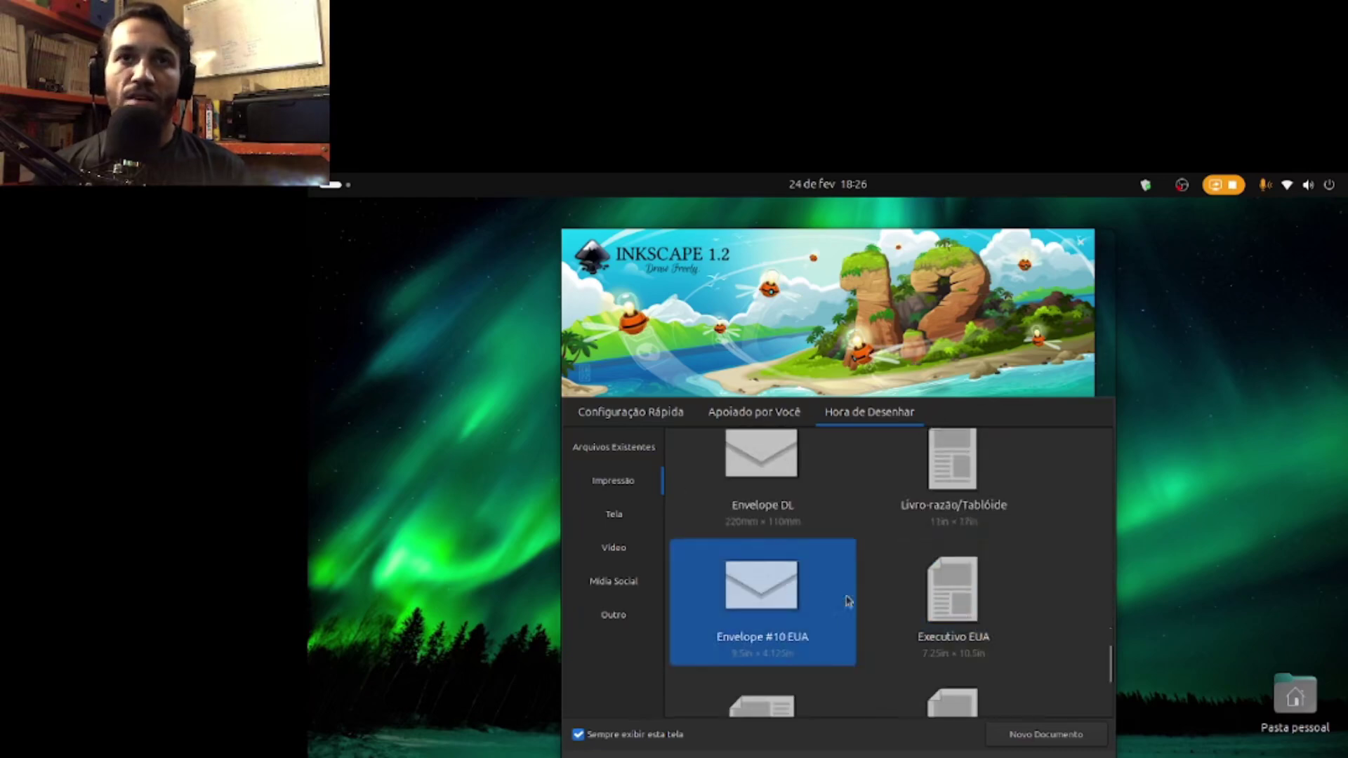
pyautogui.scroll(-3, 1004, 584)
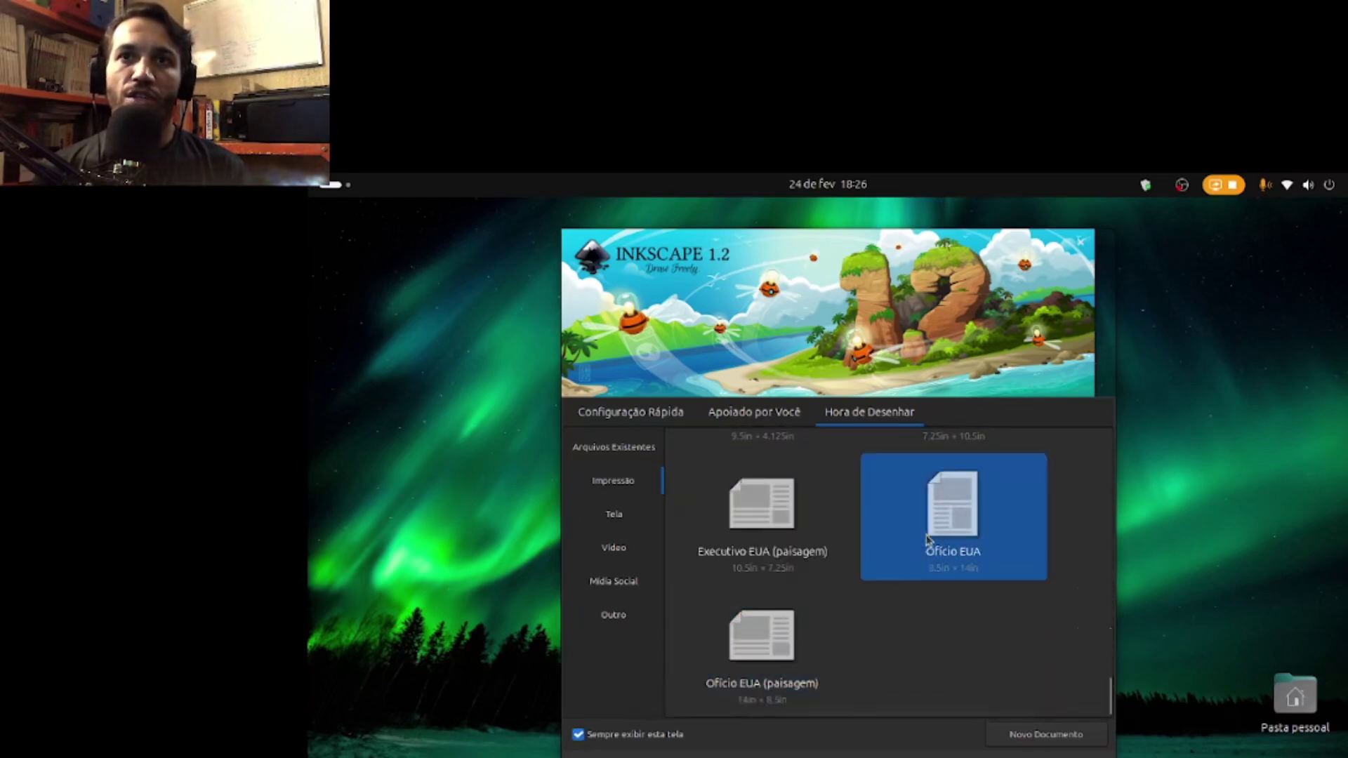
# Step: Examine the document templates in the Tela, Vídeo, Mídia Social and Outro categories
pyautogui.click(620, 505)
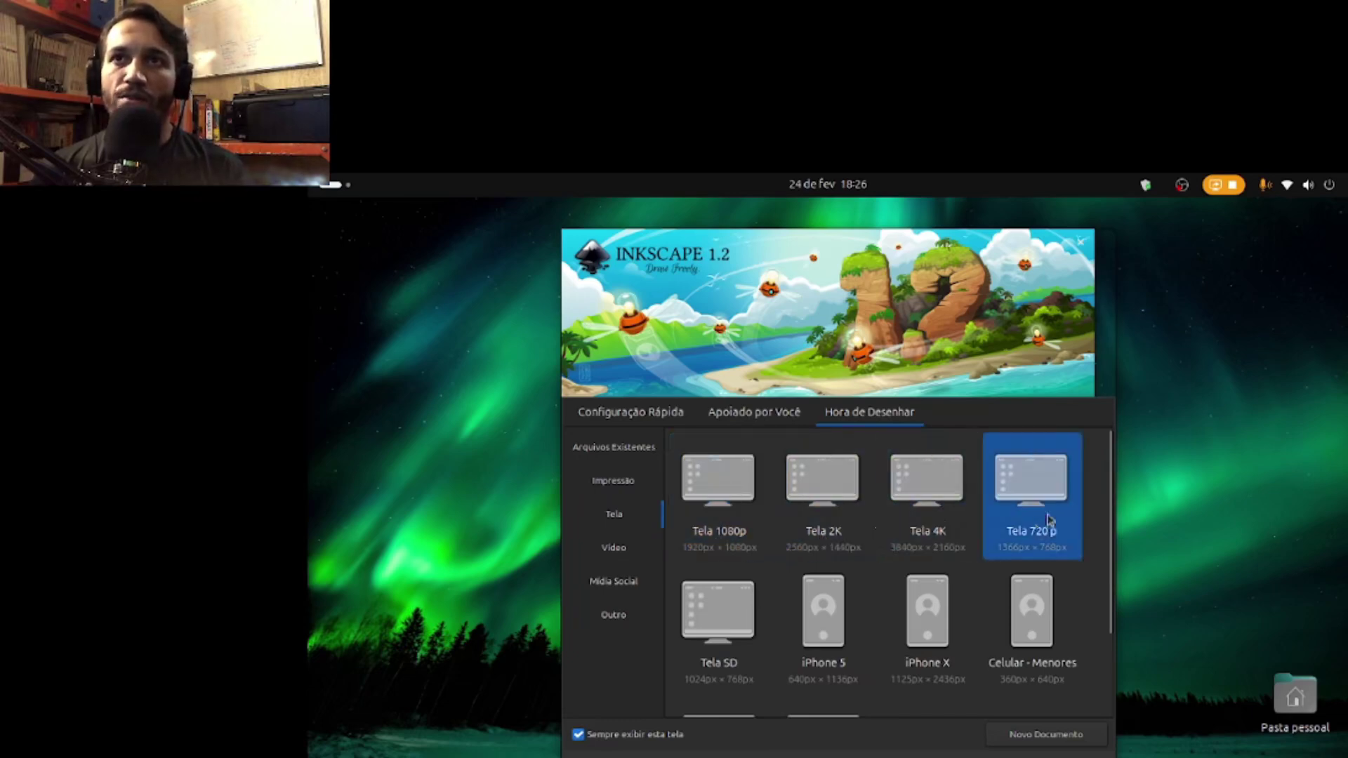
pyautogui.scroll(-1, 731, 583)
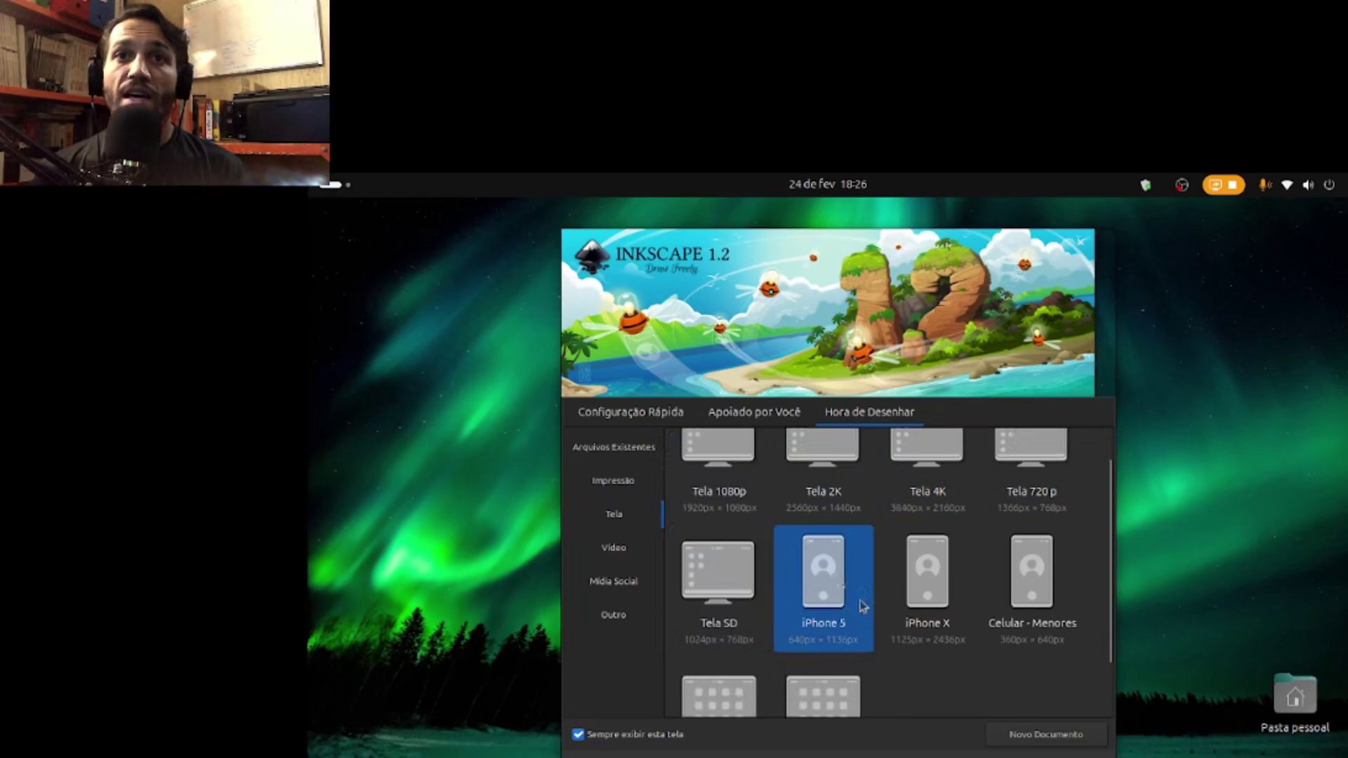
pyautogui.scroll(-1, 863, 605)
pyautogui.click(637, 553)
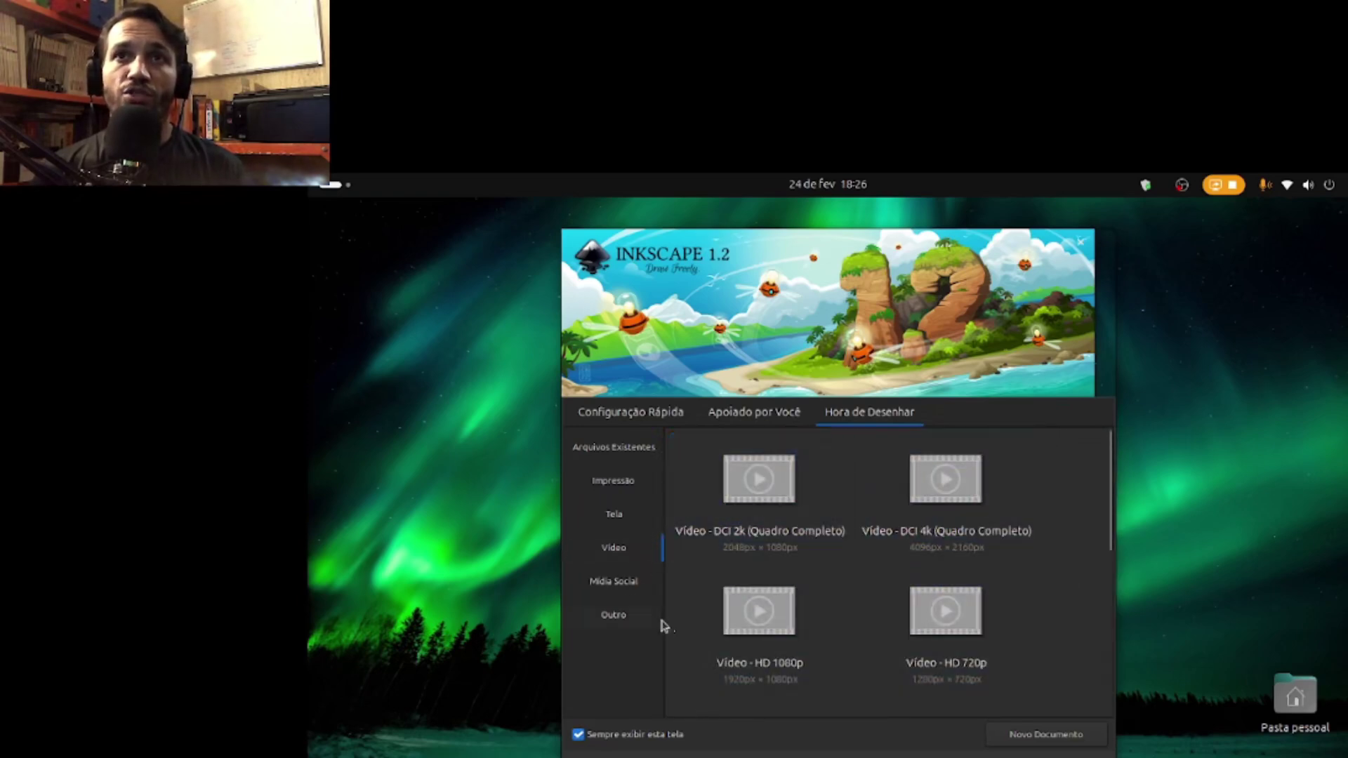
pyautogui.click(618, 580)
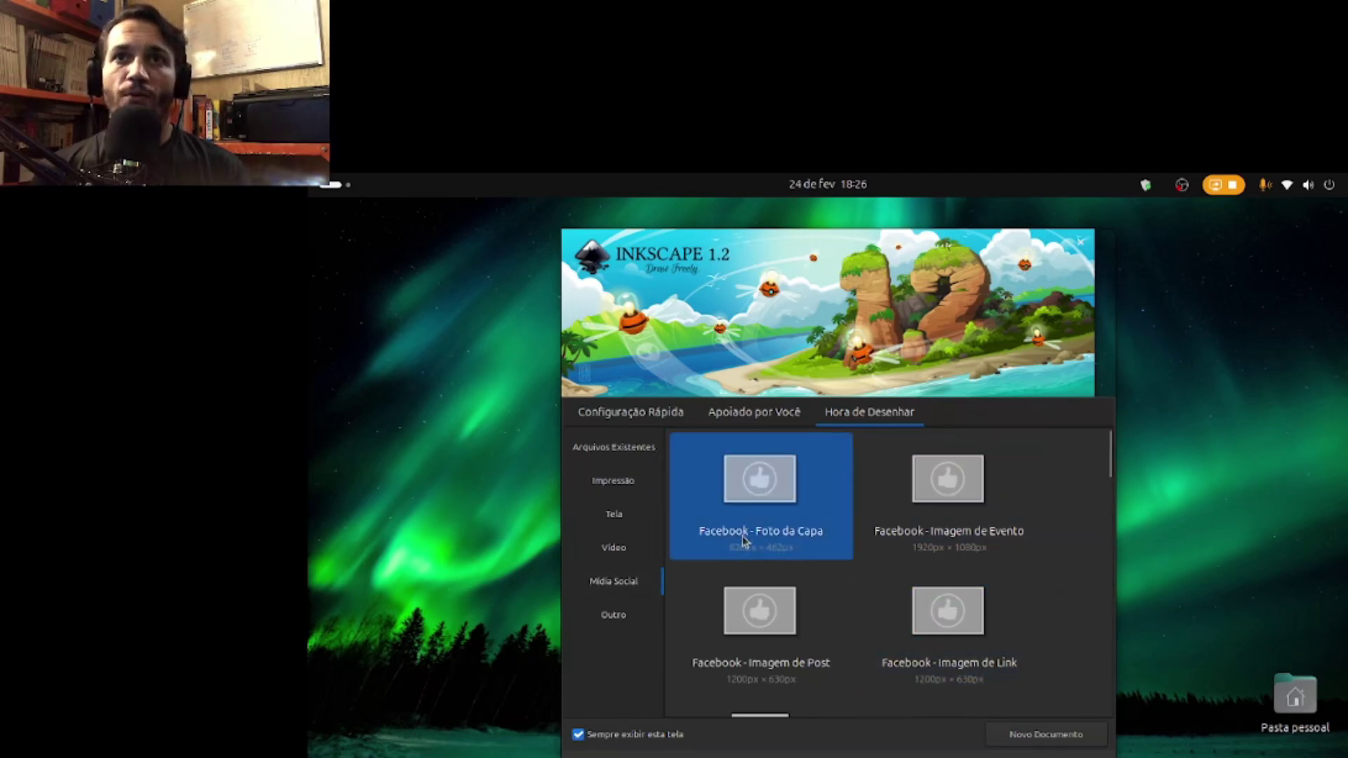
pyautogui.scroll(-10, 808, 555)
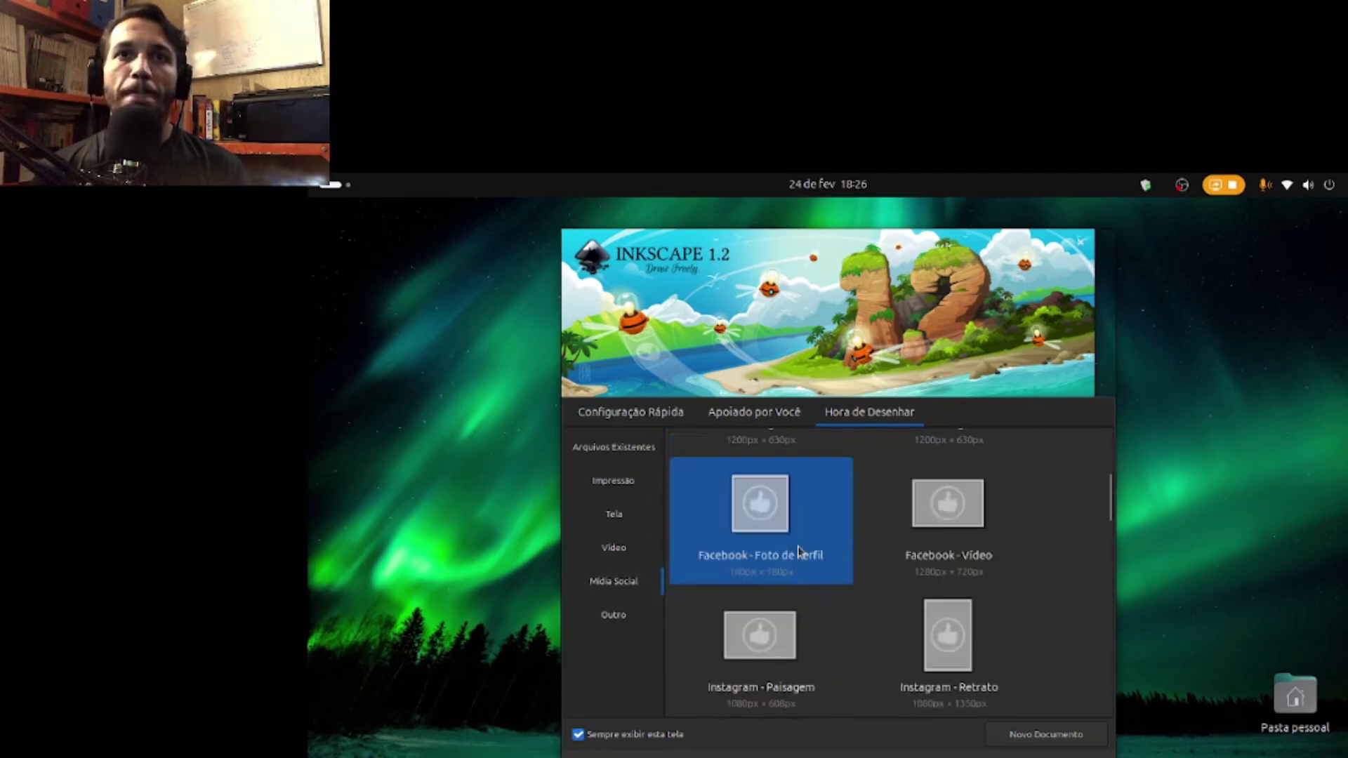
pyautogui.scroll(-10, 804, 574)
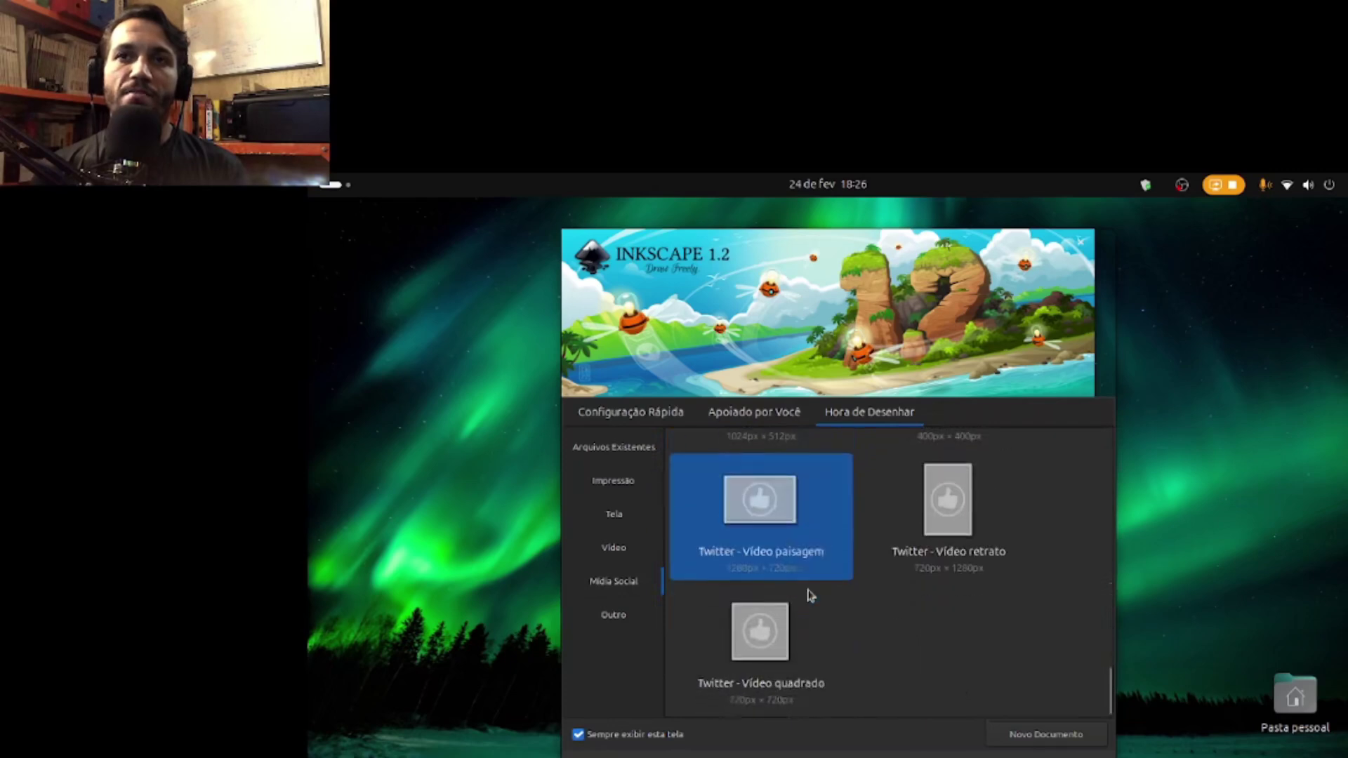
pyautogui.click(615, 617)
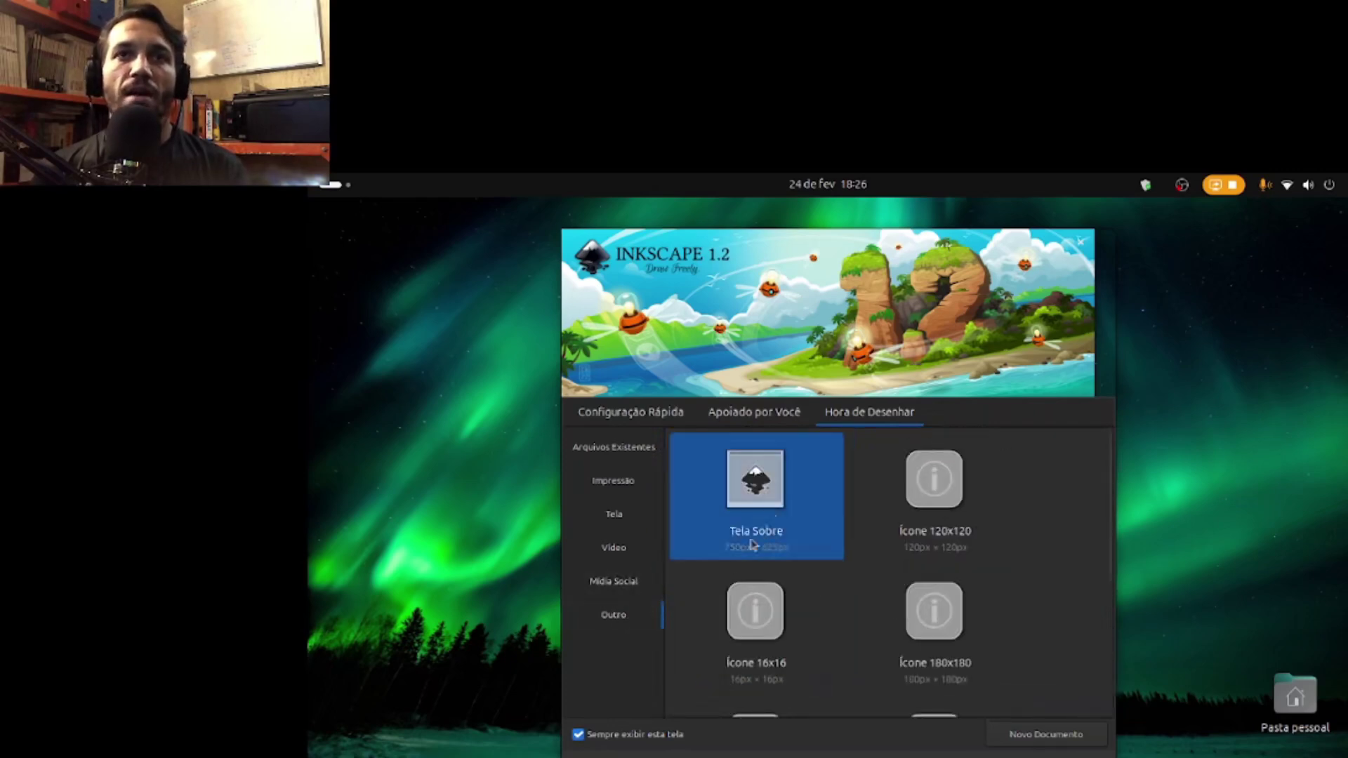
pyautogui.scroll(-5, 941, 618)
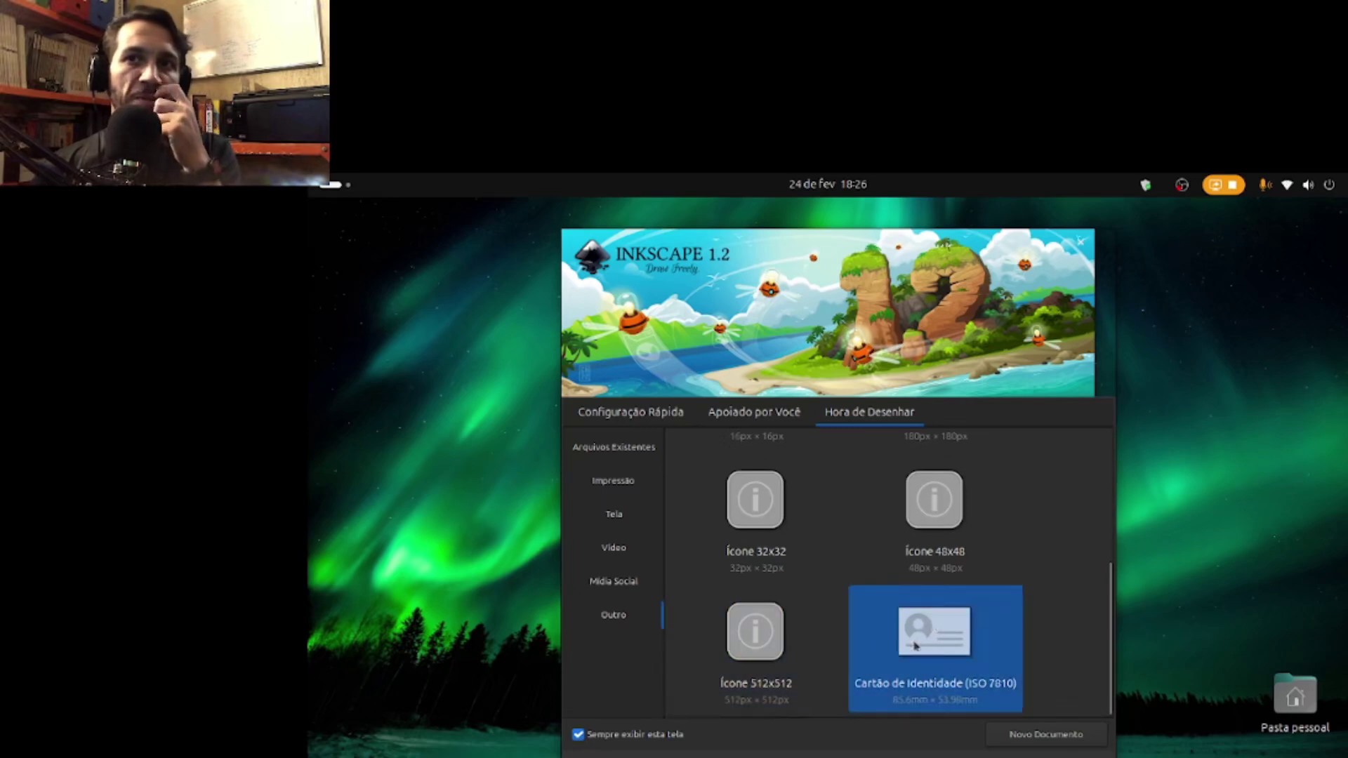
pyautogui.scroll(5, 861, 537)
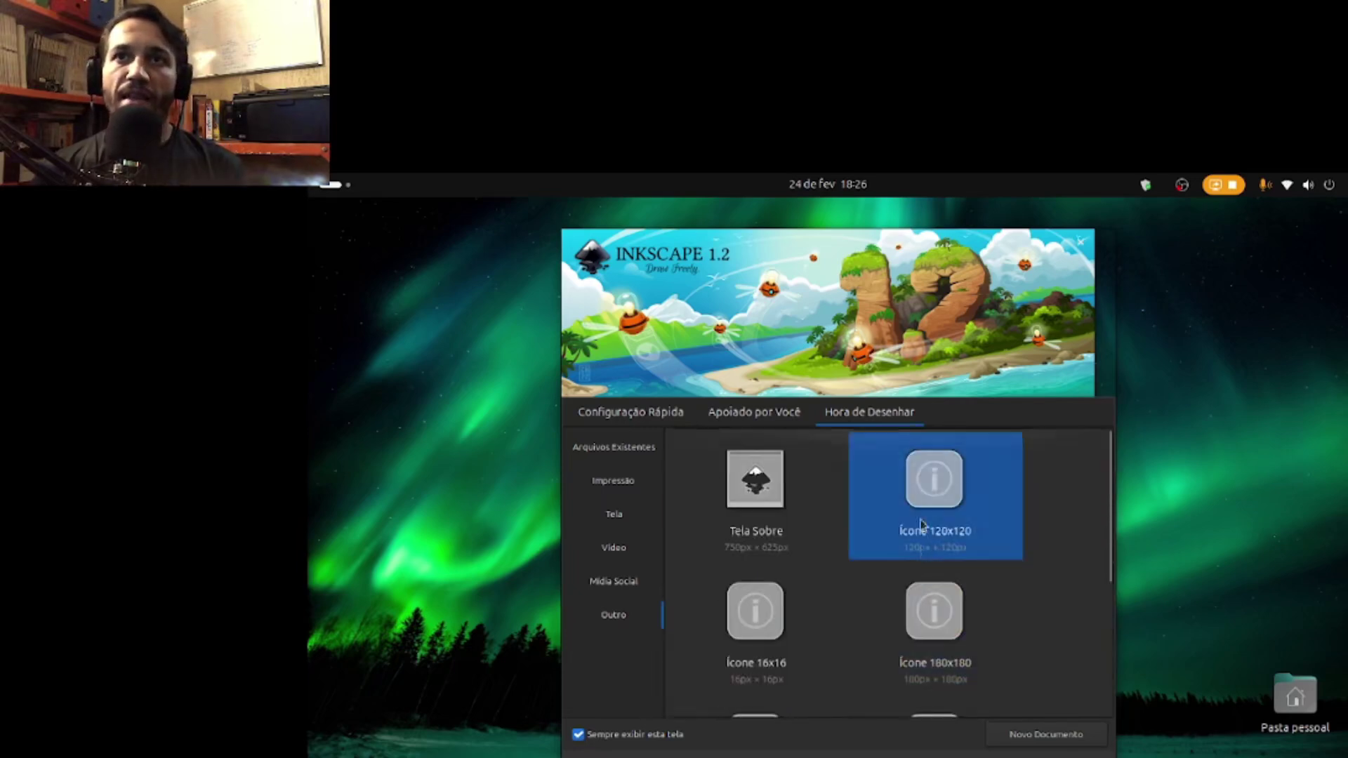
# Step: Create a new document from the portrait A4 print template (210 mm × 297 mm)
pyautogui.click(616, 484)
pyautogui.scroll(-5, 899, 593)
pyautogui.scroll(2, 887, 599)
pyautogui.scroll(3, 886, 598)
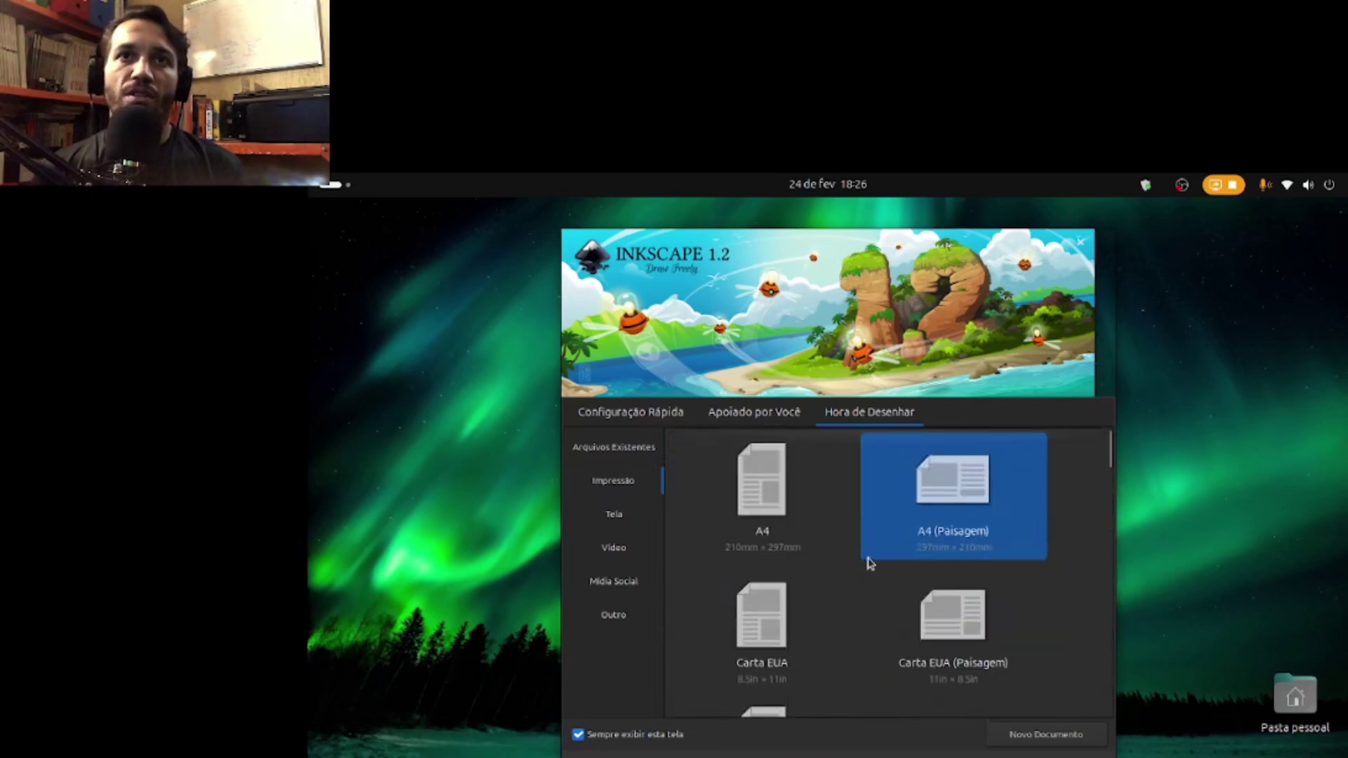
pyautogui.doubleClick(714, 512)
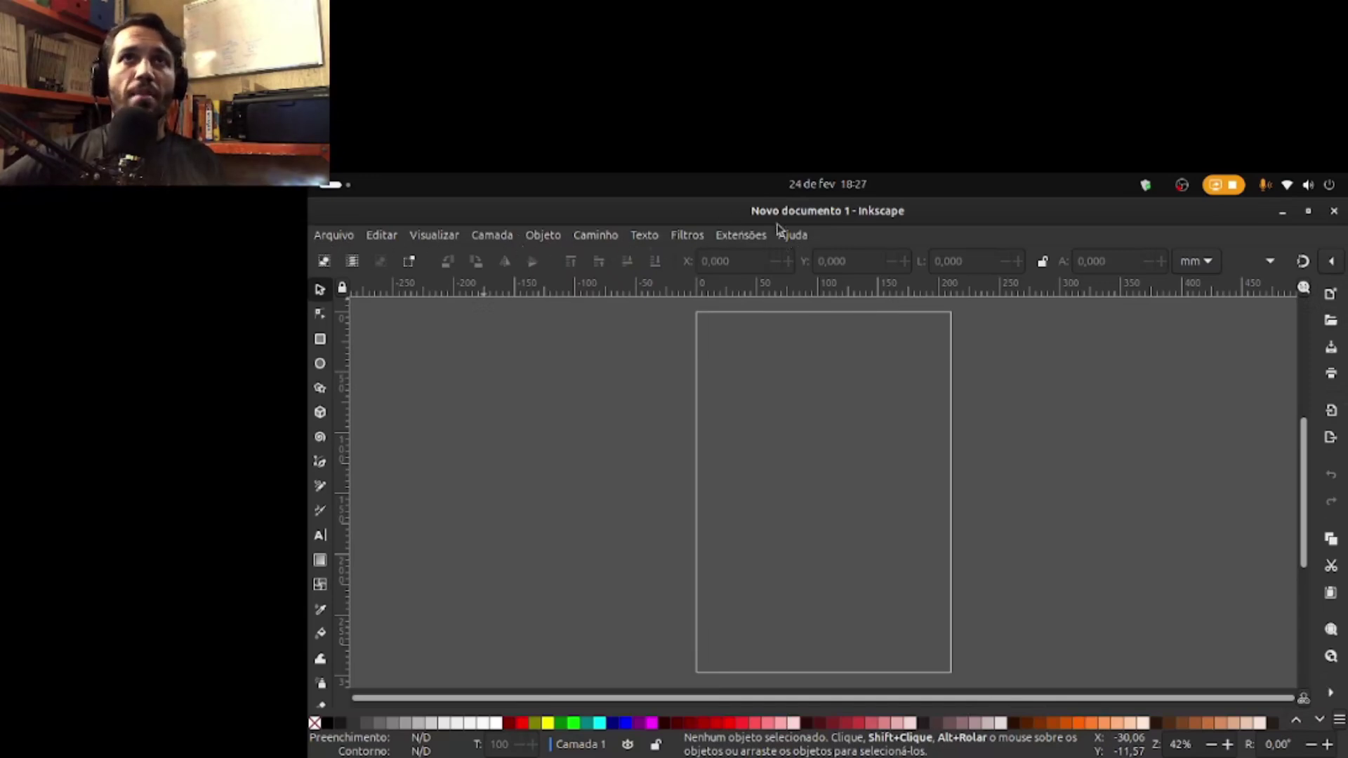
pyautogui.click(503, 237)
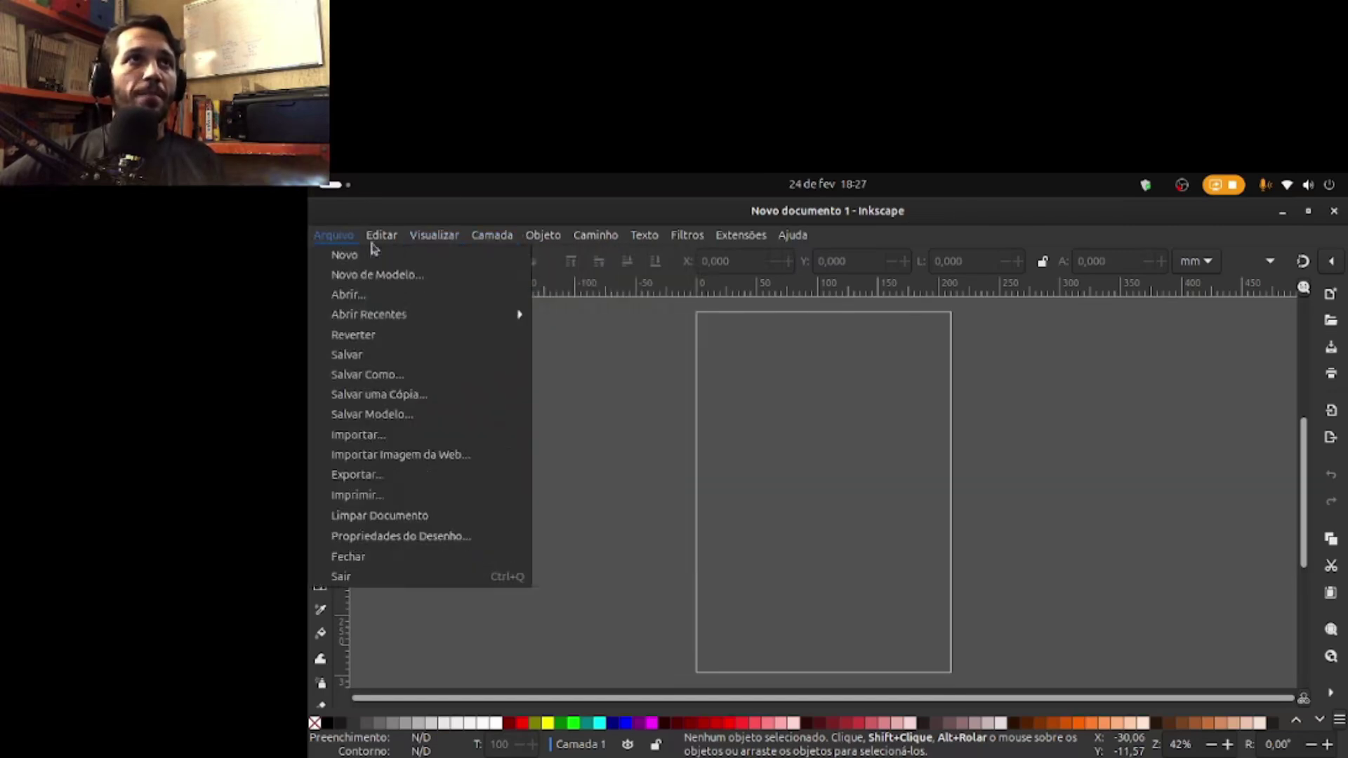
pyautogui.click(737, 395)
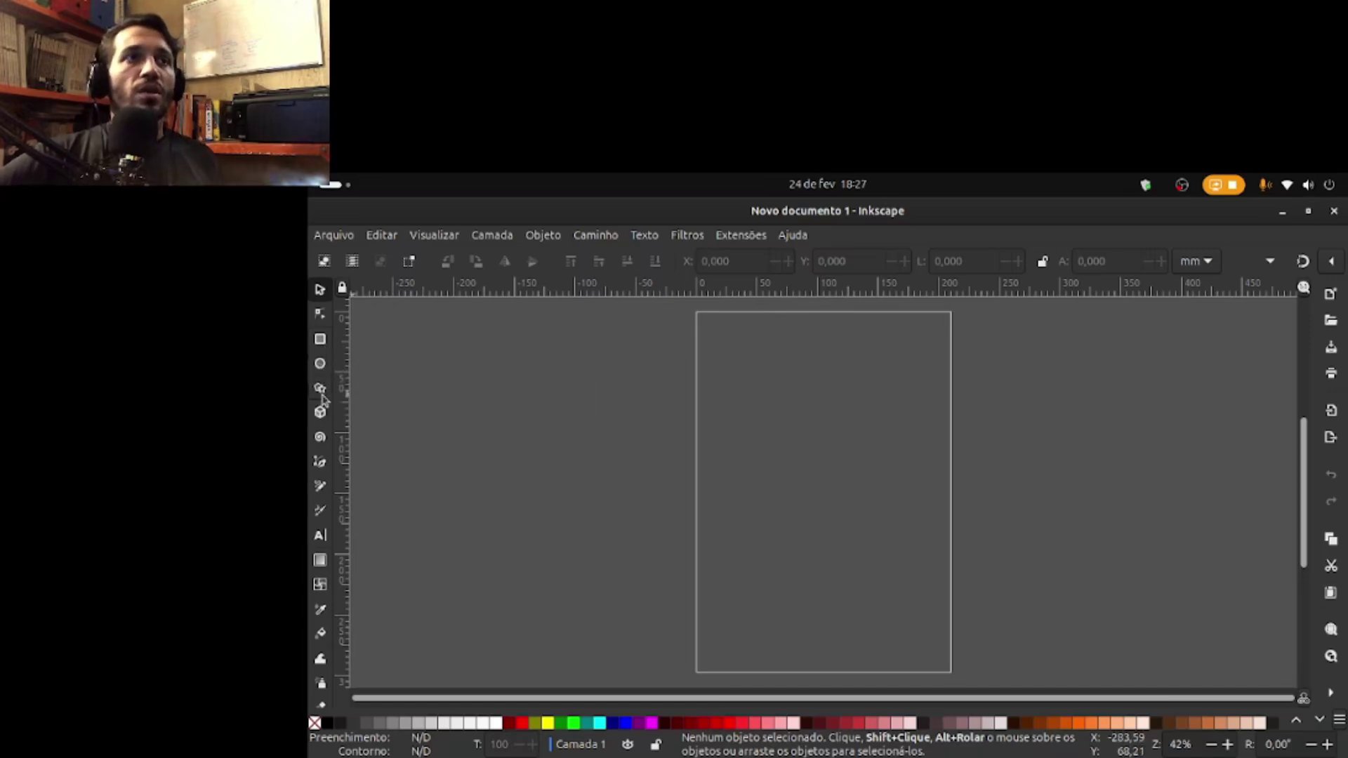
# Step: Draw a five-cornered star about 99 mm wide across the page's left edge and delete it
pyautogui.click(321, 390)
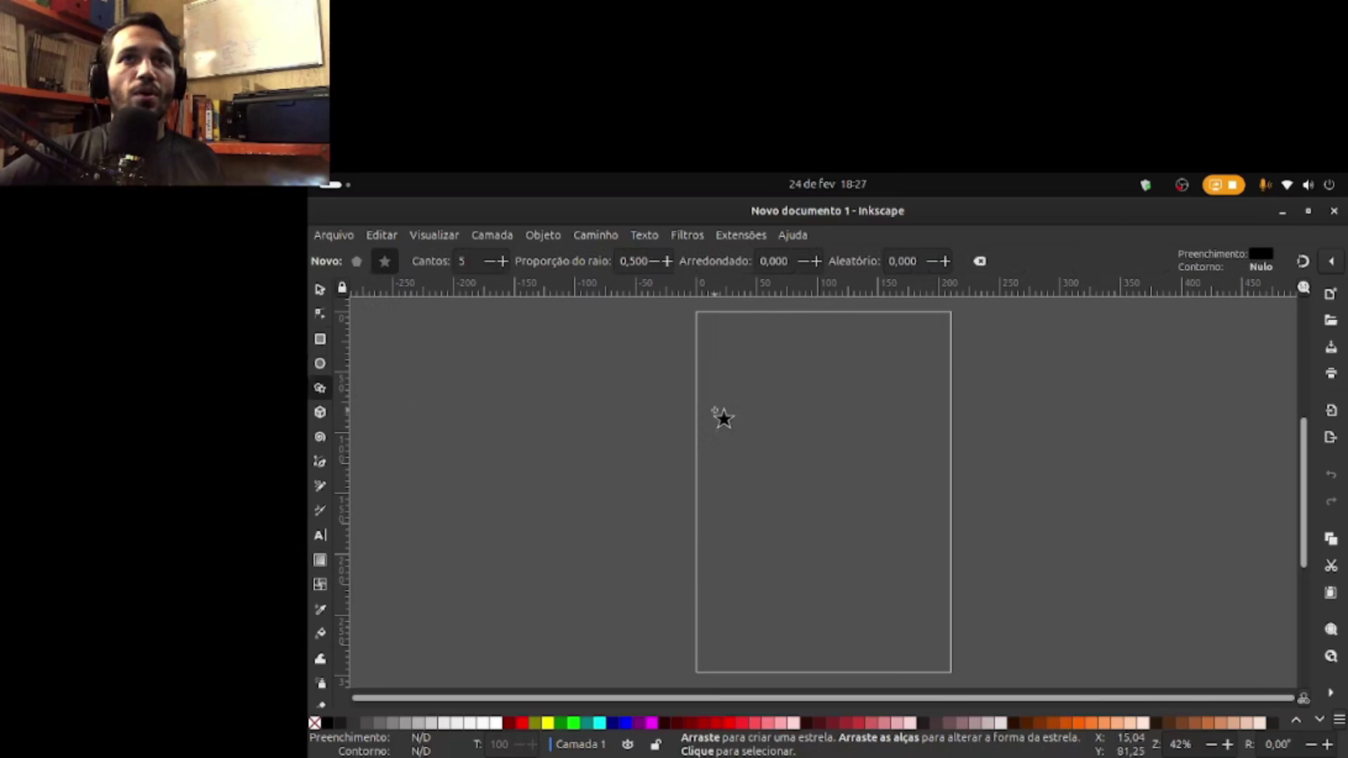
pyautogui.moveTo(719, 414); pyautogui.dragTo(747, 464)
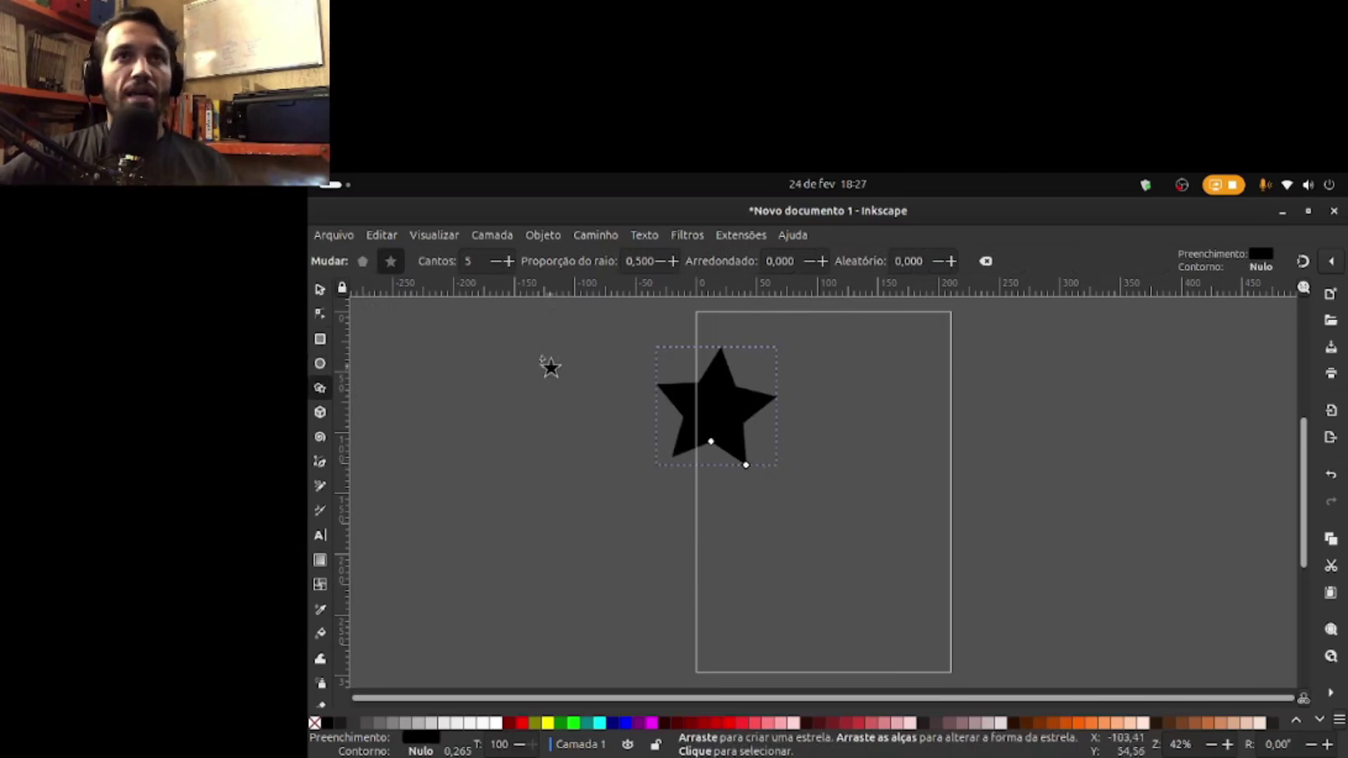
pyautogui.click(318, 288)
pyautogui.press('Delete')
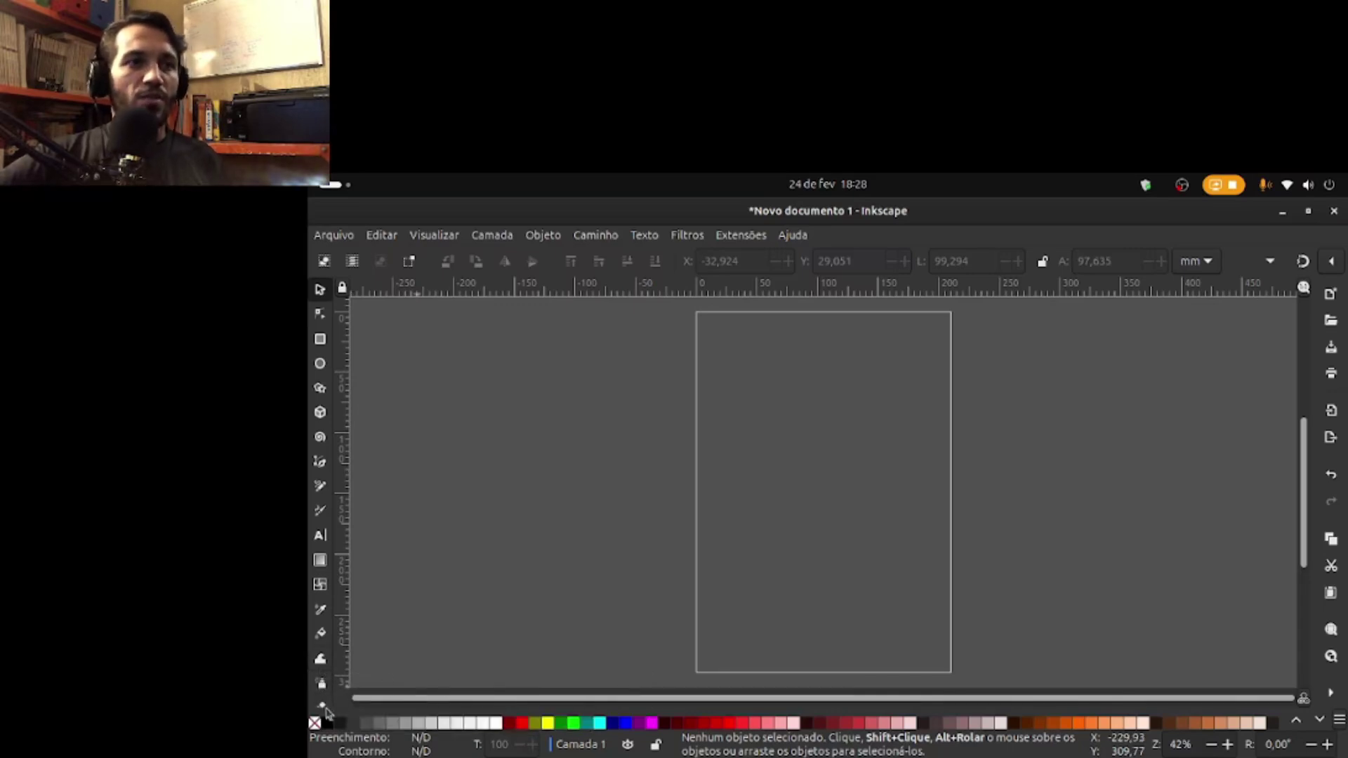
# Step: Draw a closed downward-pointing triangle about 92 mm wide and 49 mm high on the page with straight Pen tool segments
pyautogui.scroll(-3, 324, 701)
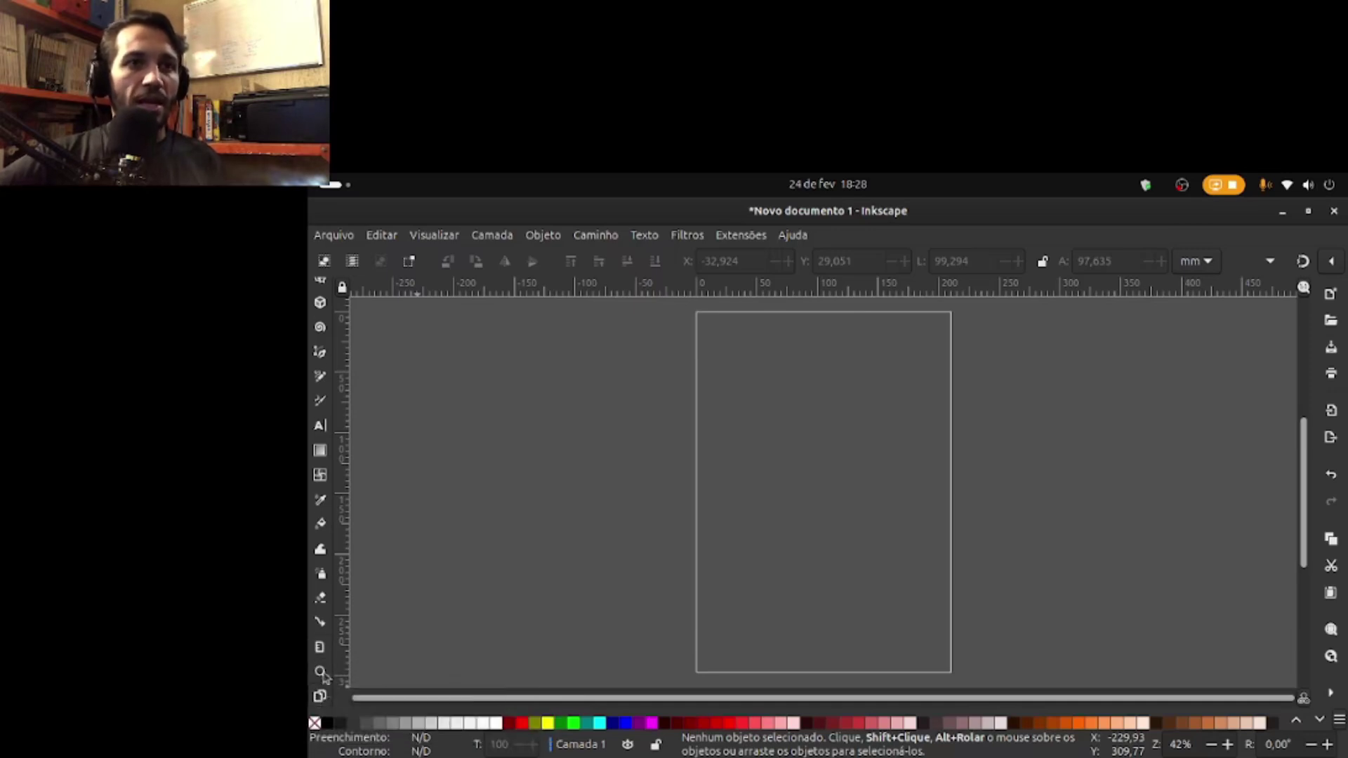
pyautogui.scroll(3, 320, 695)
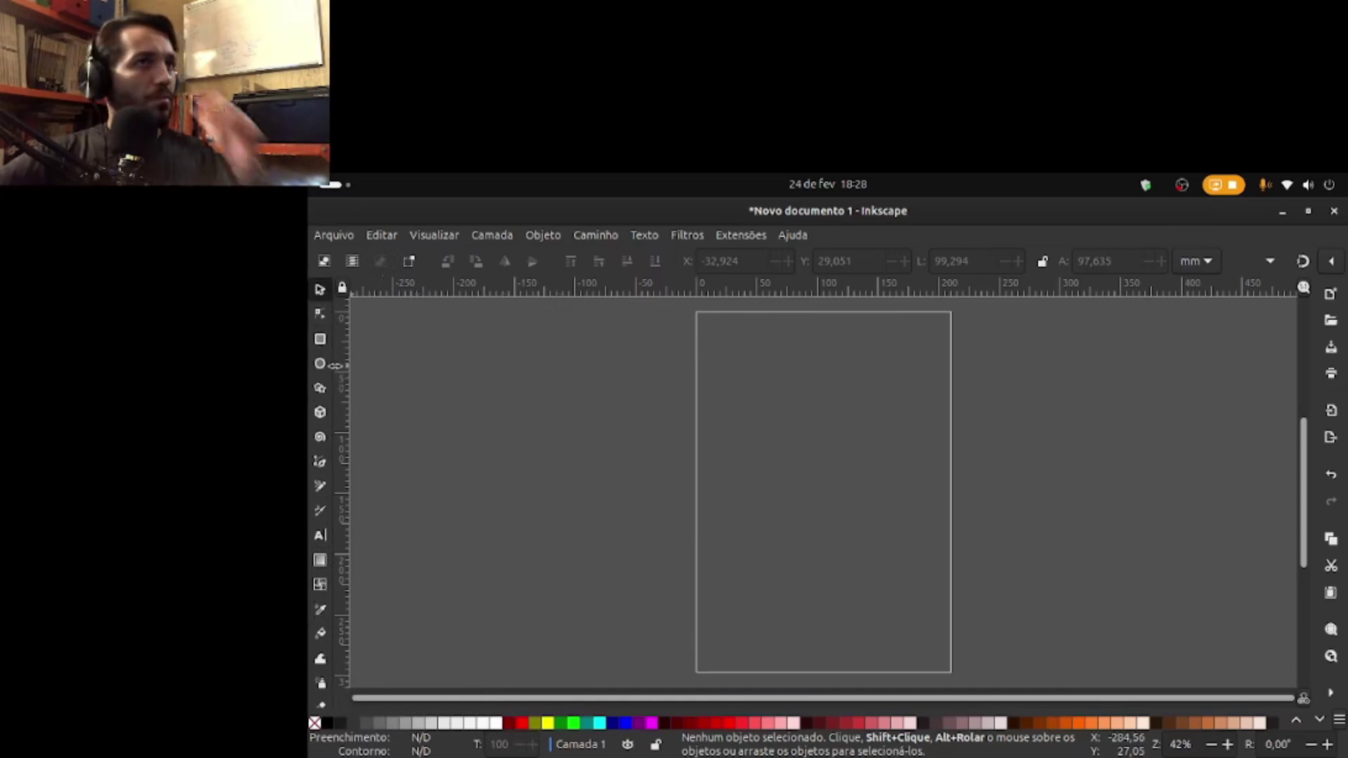
pyautogui.click(320, 465)
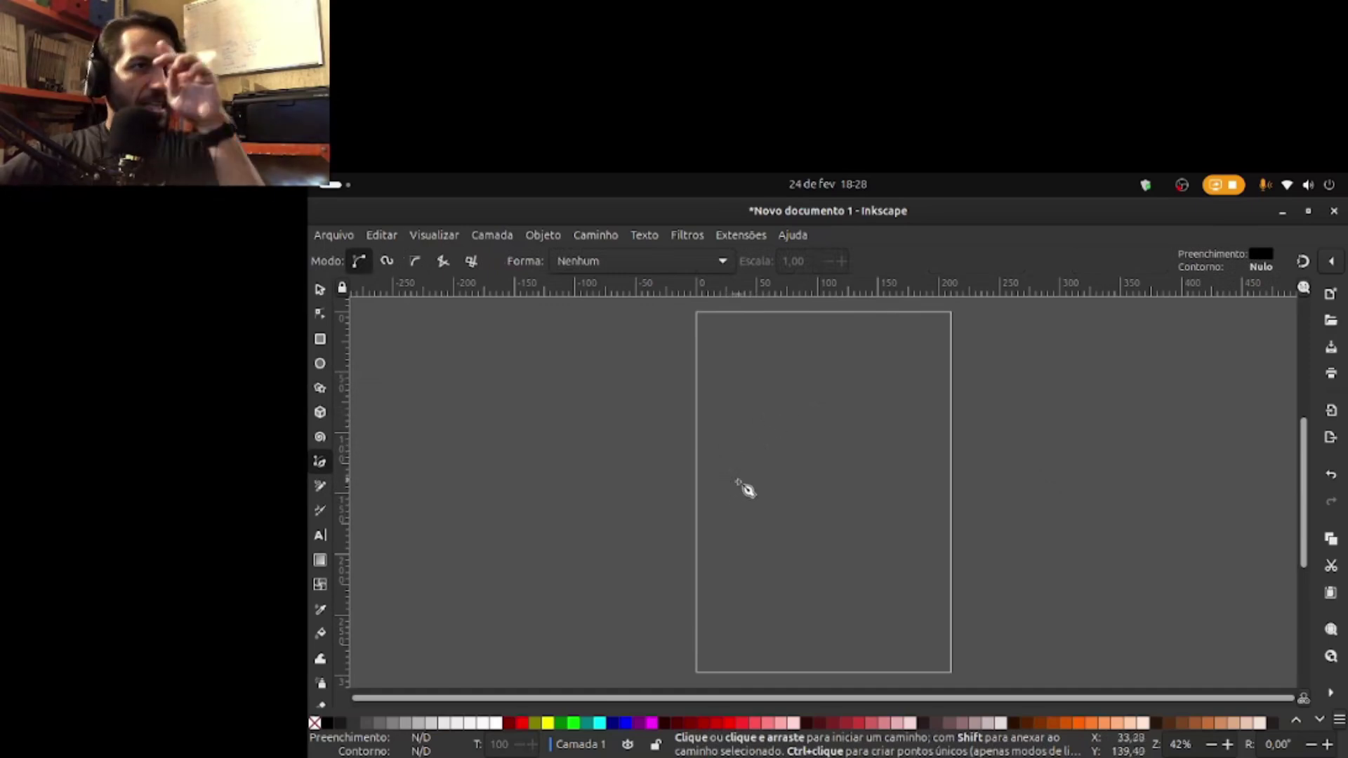
pyautogui.click(734, 482)
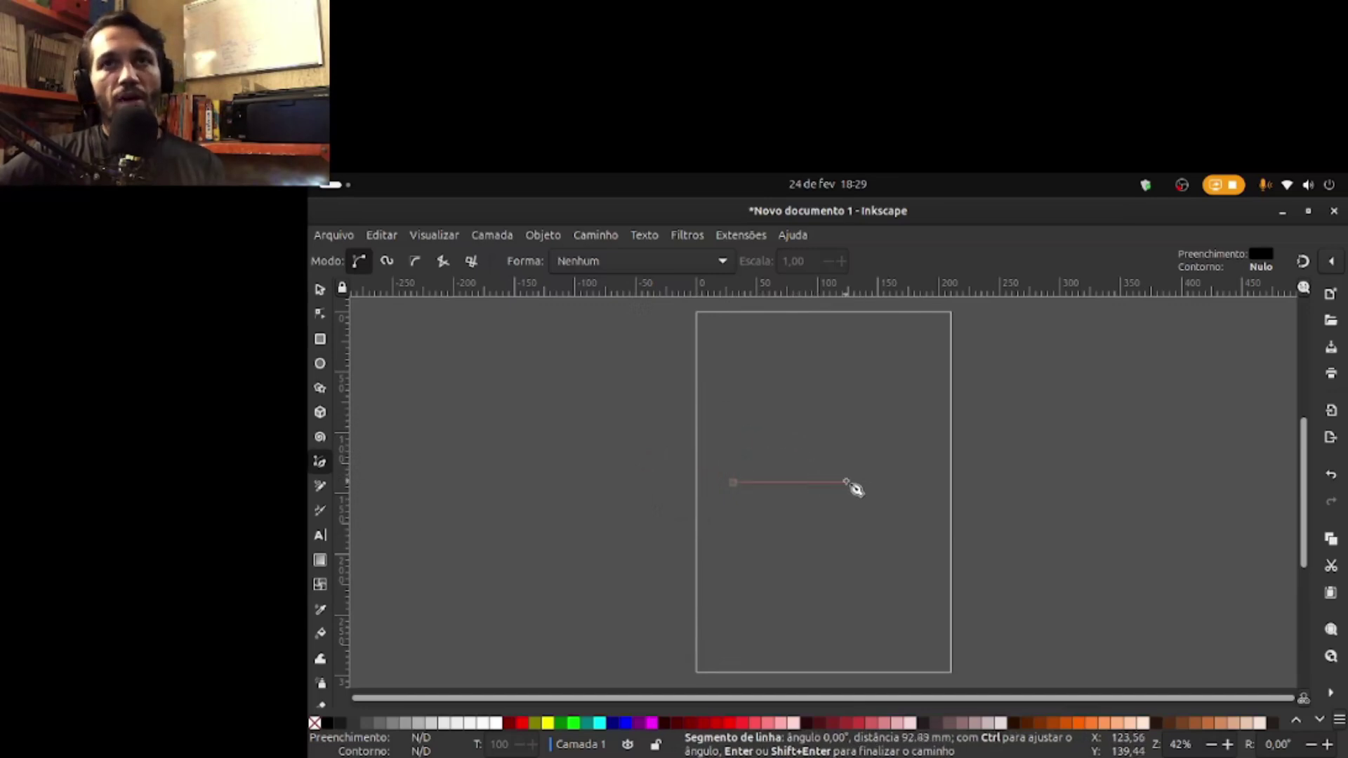
pyautogui.click(845, 482)
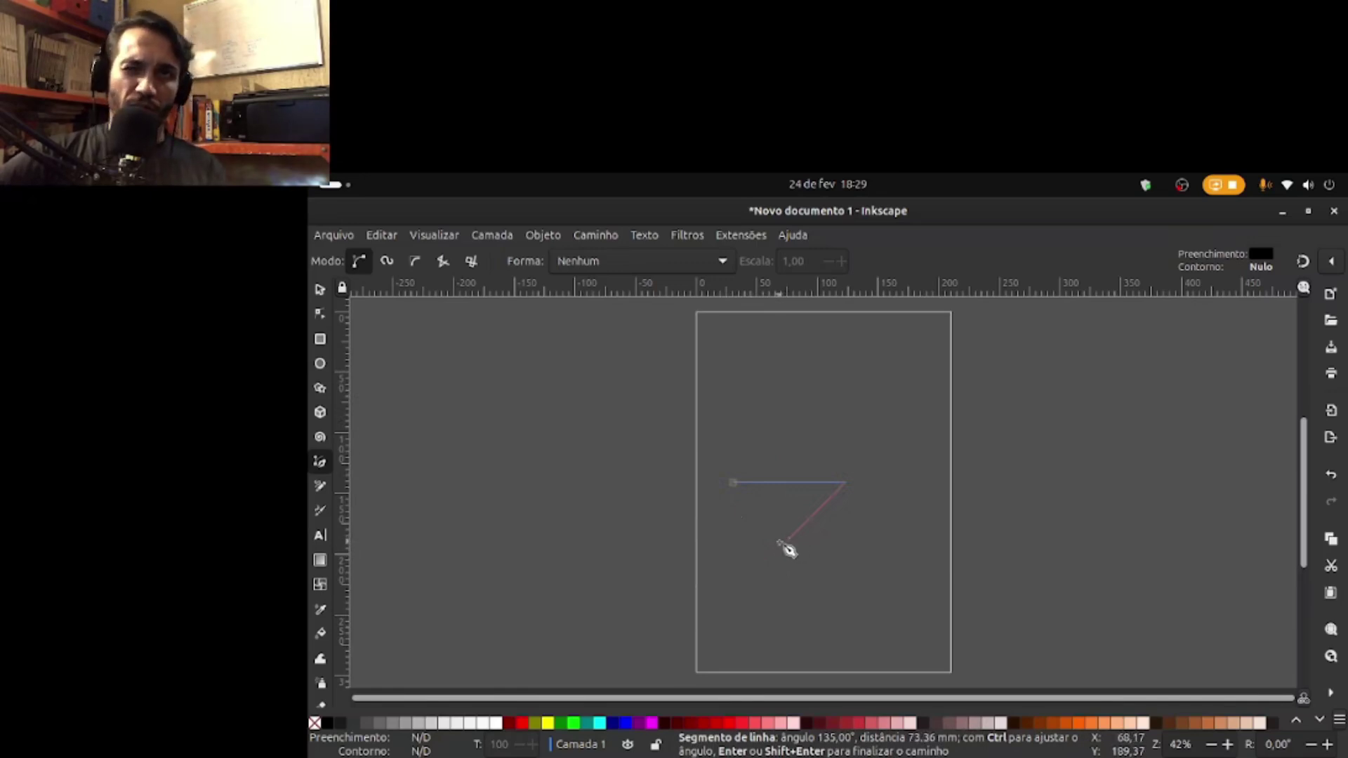
pyautogui.click(786, 542)
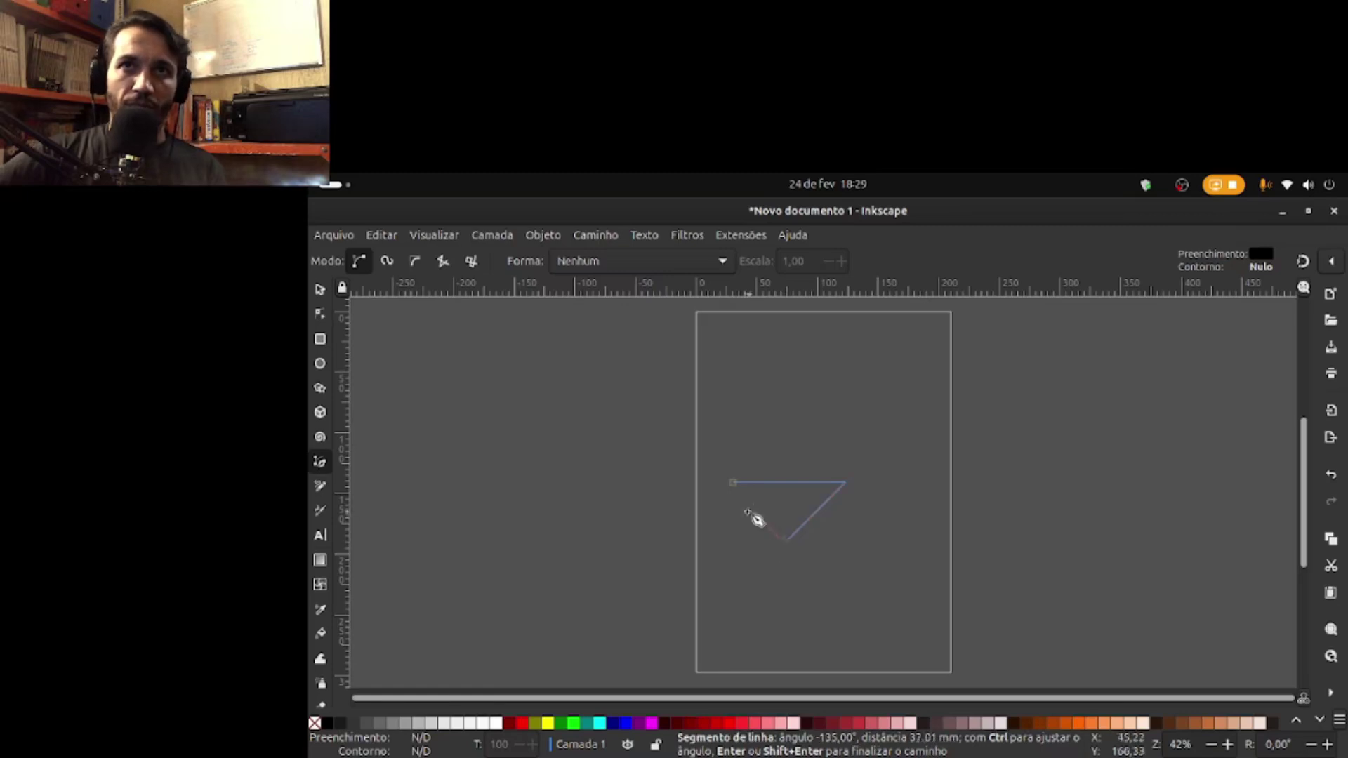
pyautogui.click(733, 485)
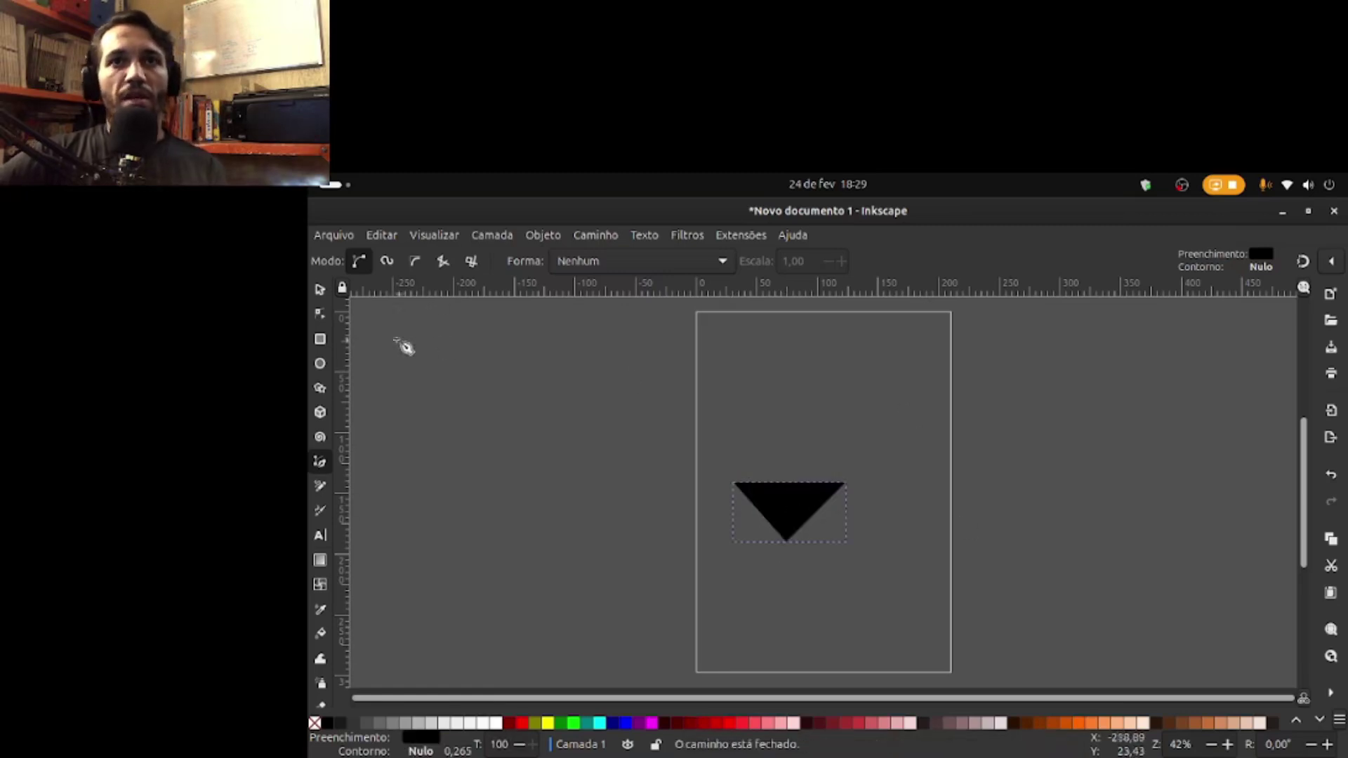
# Step: Move the triangle up and to the right to about X 48 mm, Y 90 mm, and fill it with red
pyautogui.click(320, 289)
pyautogui.moveTo(777, 505); pyautogui.dragTo(798, 444)
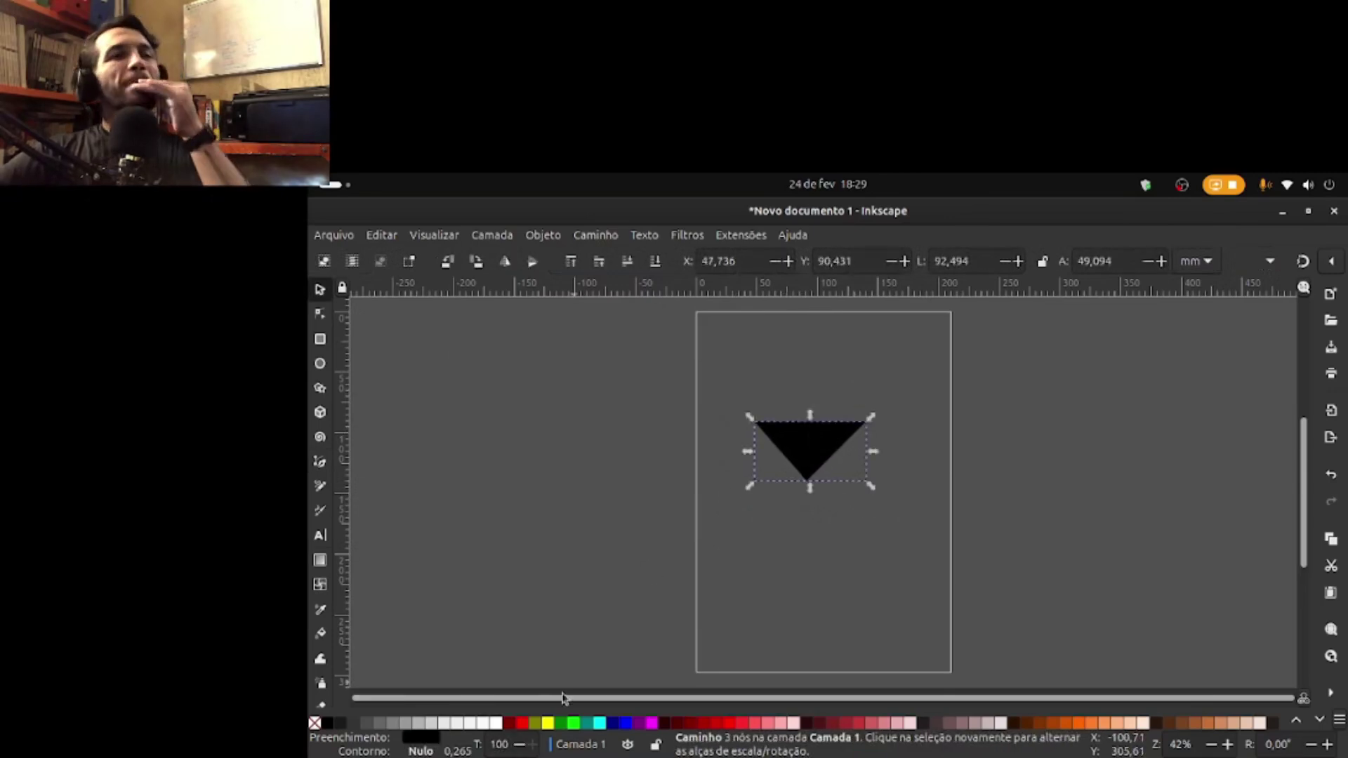
pyautogui.click(843, 619)
pyautogui.click(811, 465)
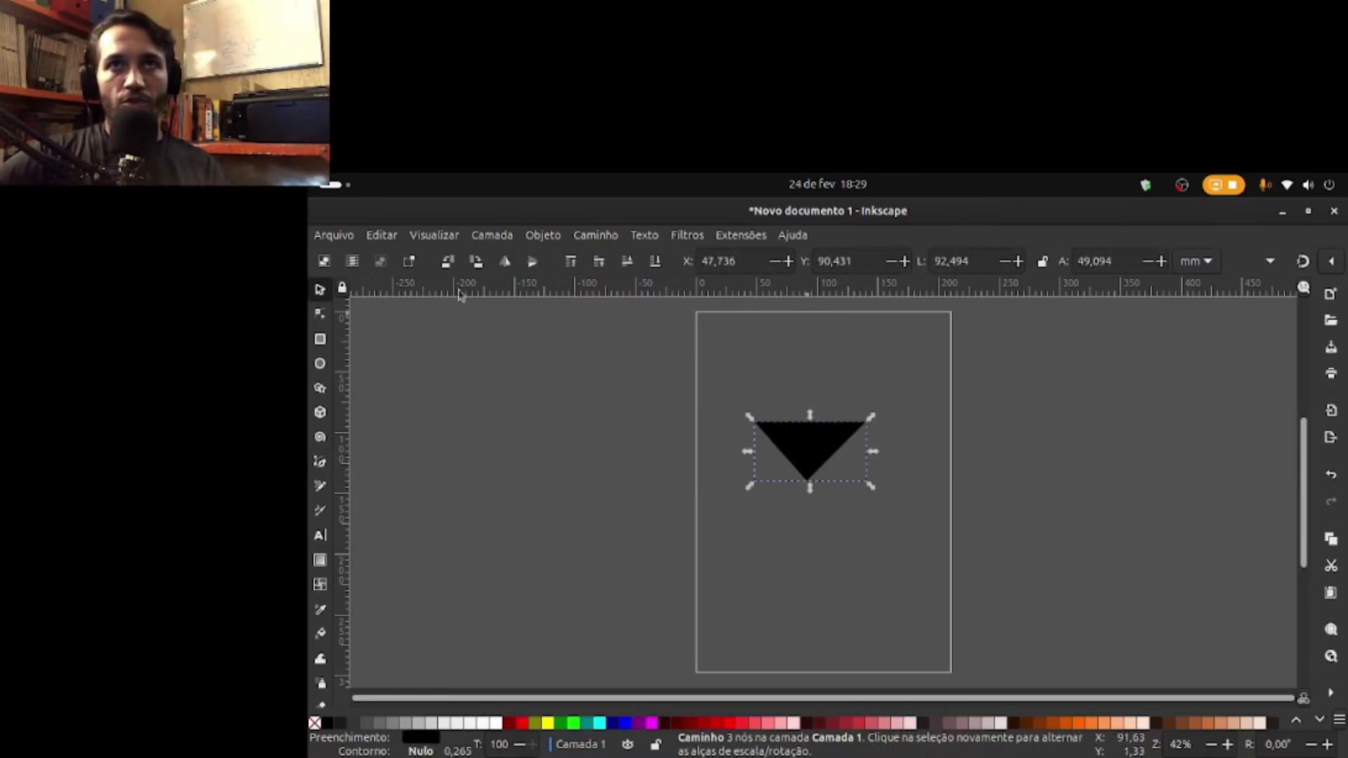
pyautogui.click(523, 724)
pyautogui.click(897, 497)
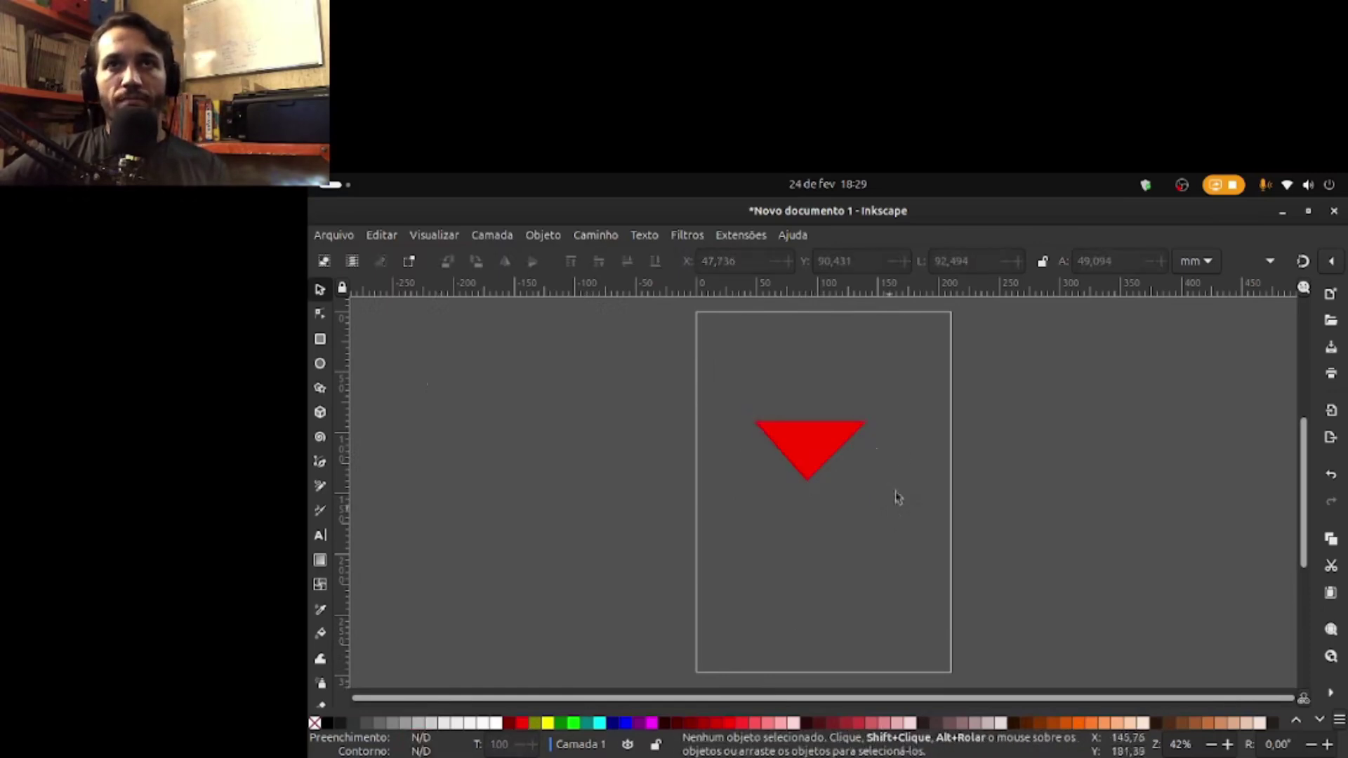
# Step: Give the red triangle a uniform-colour stroke and set the stroke's hue to 66
pyautogui.click(834, 448)
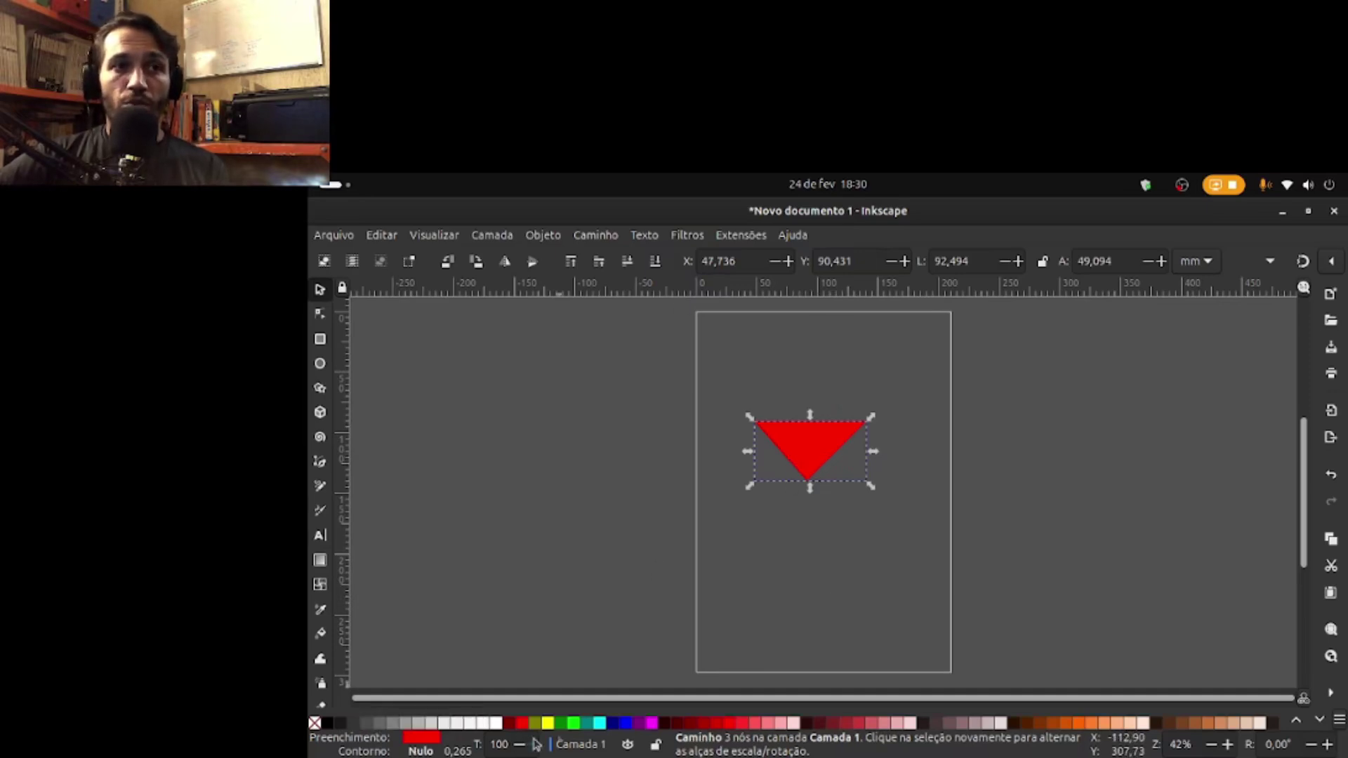
pyautogui.hotkey('ctrl', 'shift', 'f')
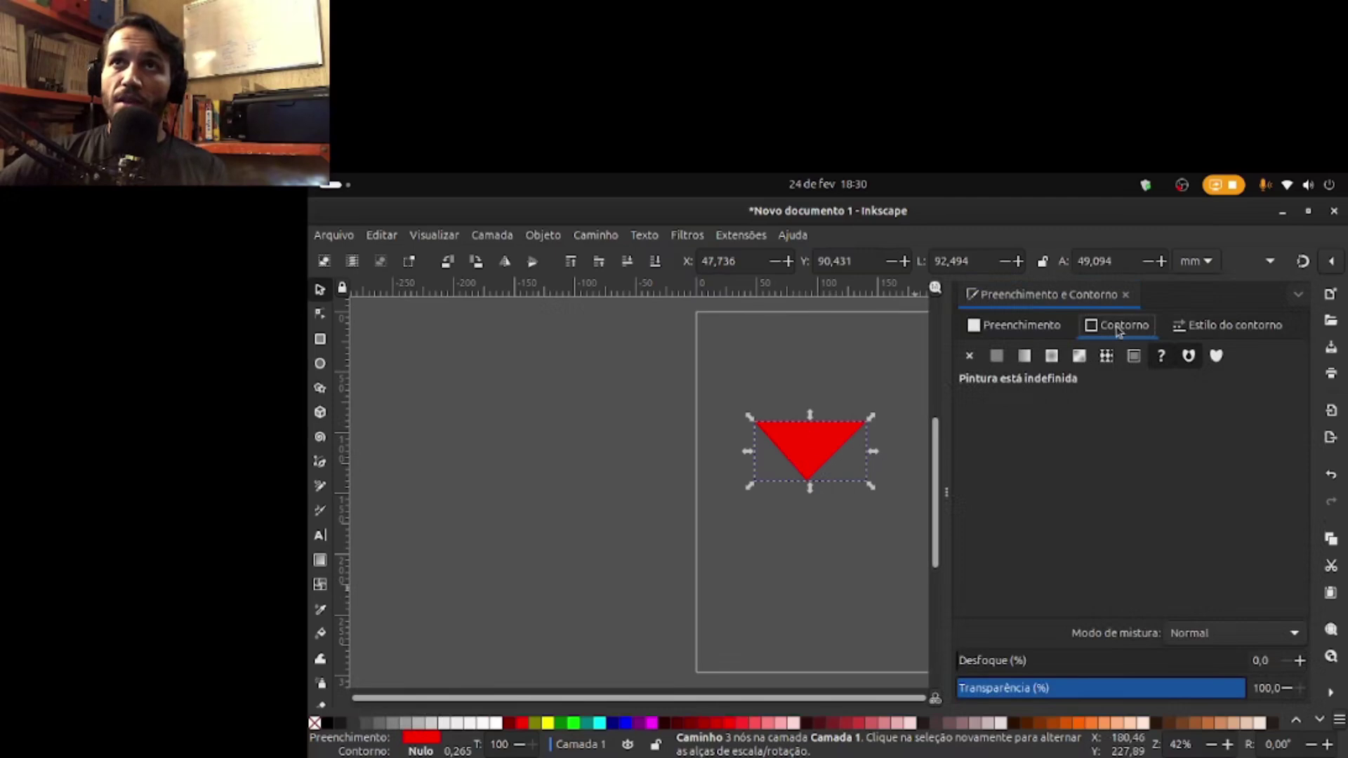
pyautogui.click(997, 357)
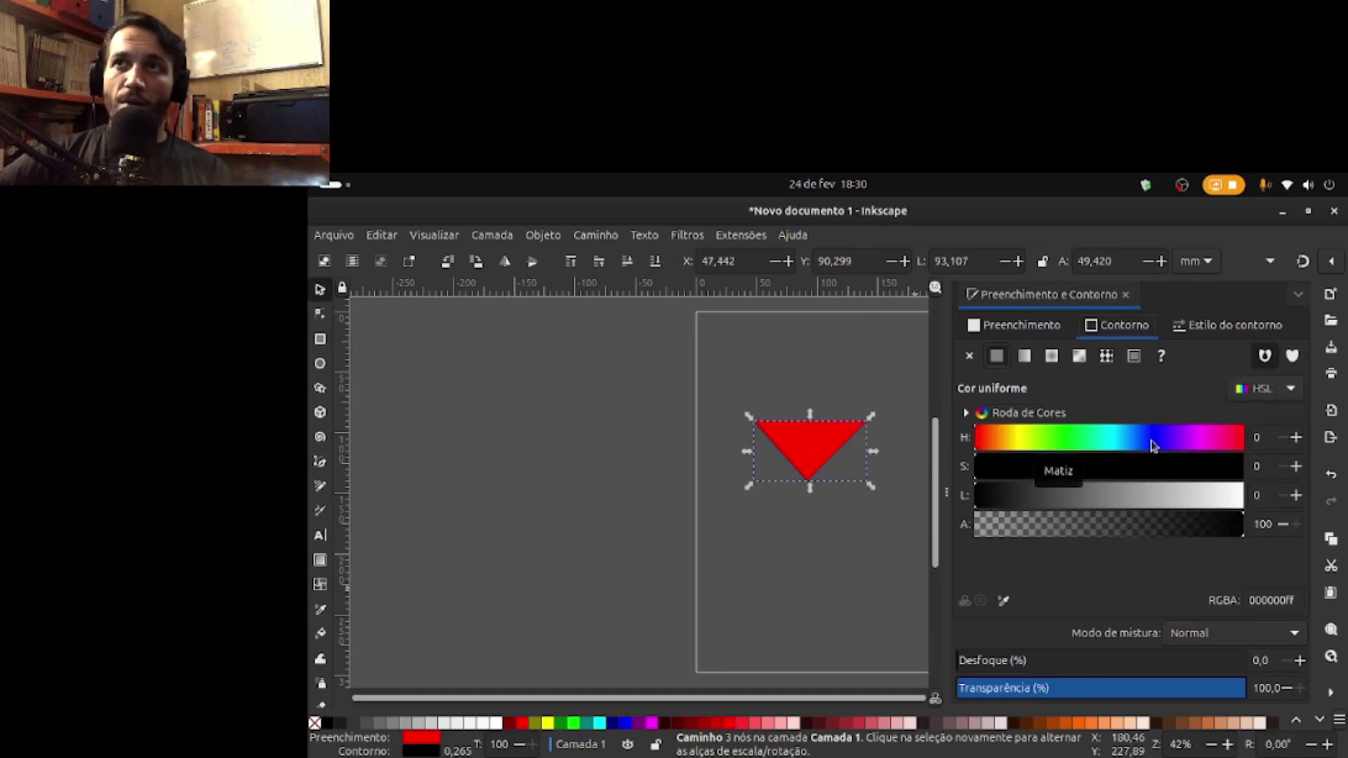
pyautogui.click(1016, 439)
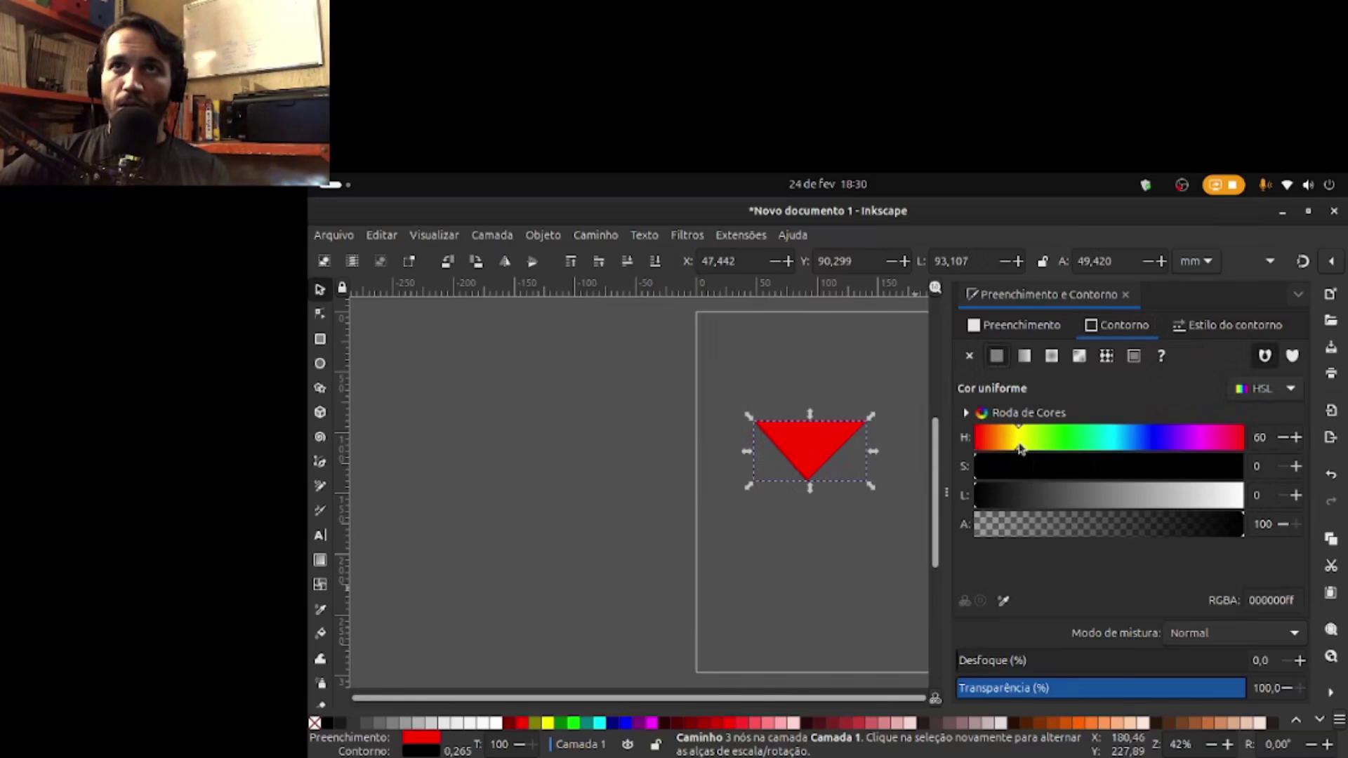
pyautogui.moveTo(1020, 439); pyautogui.dragTo(1024, 438)
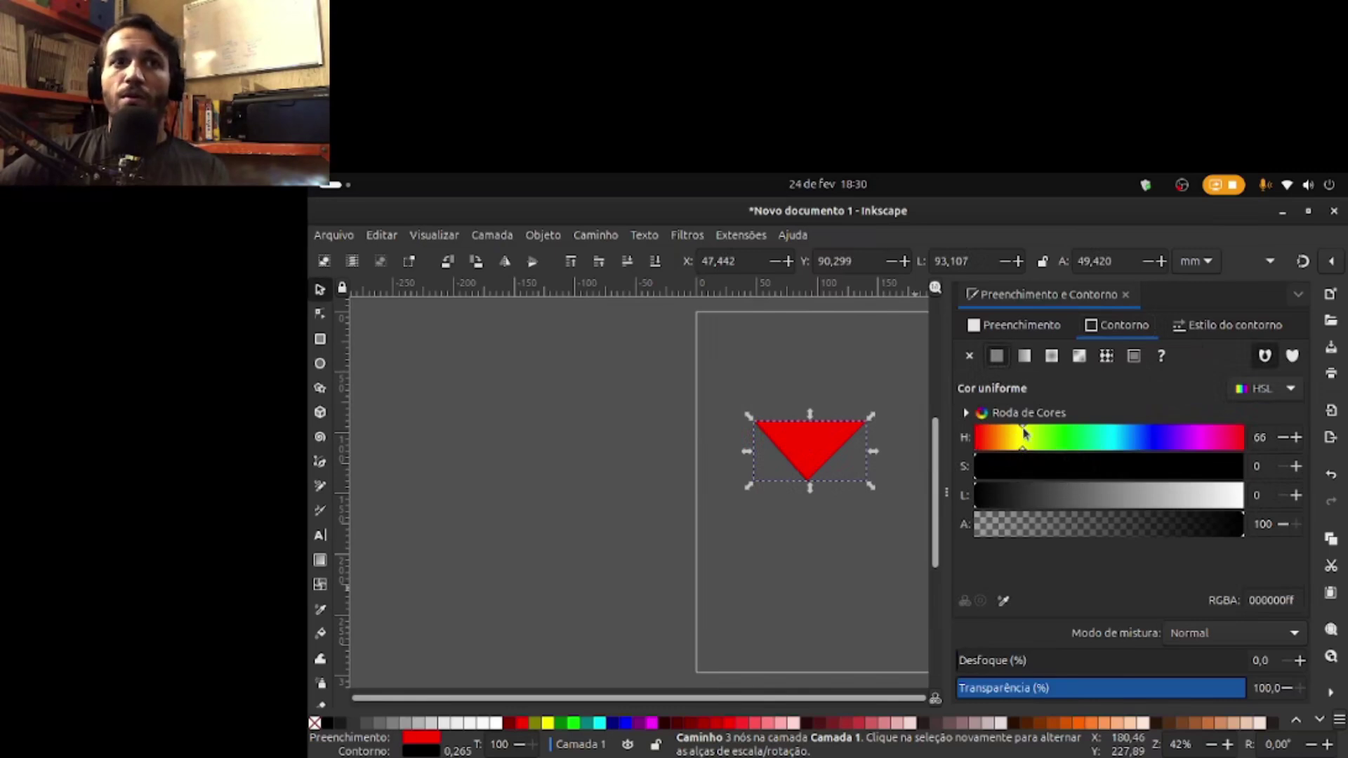
# Step: Try a yellow fill on the triangle and set the fill back to red
pyautogui.click(549, 724)
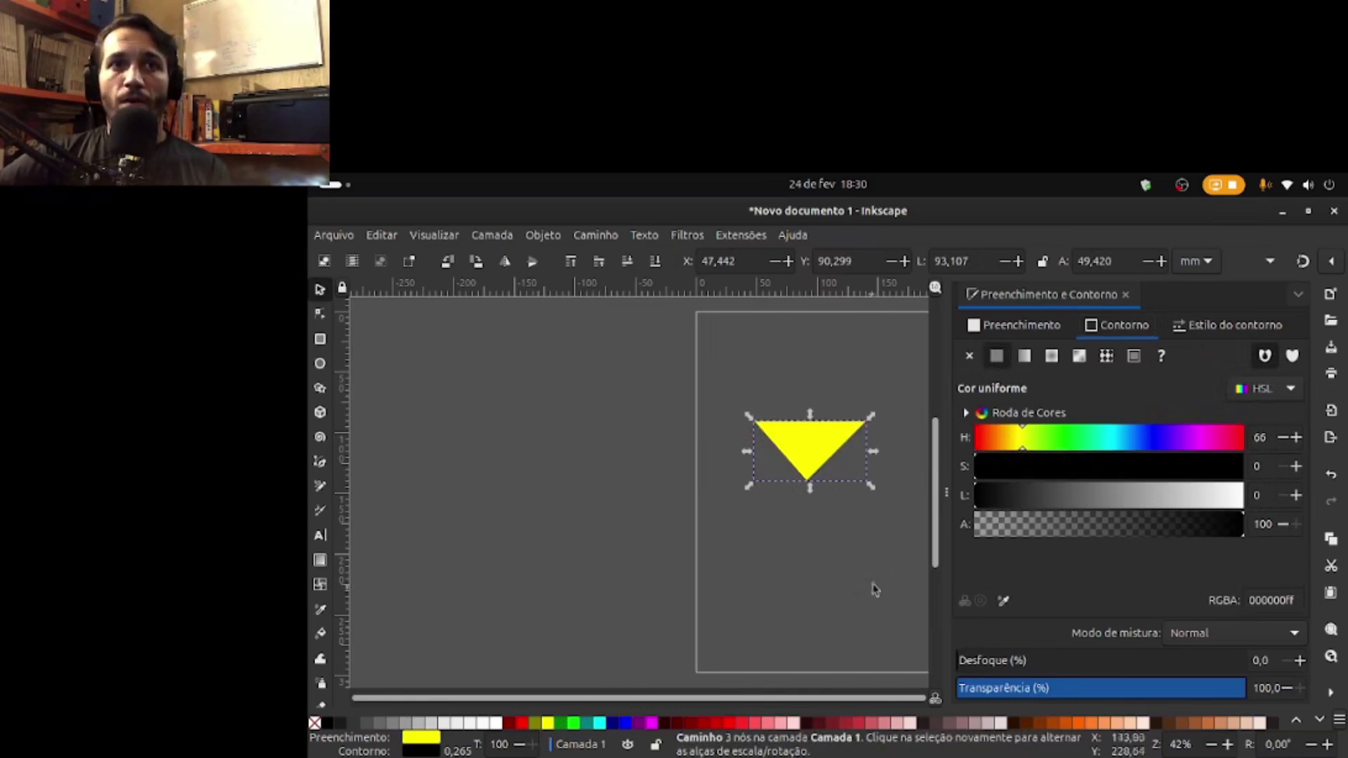
pyautogui.click(1020, 330)
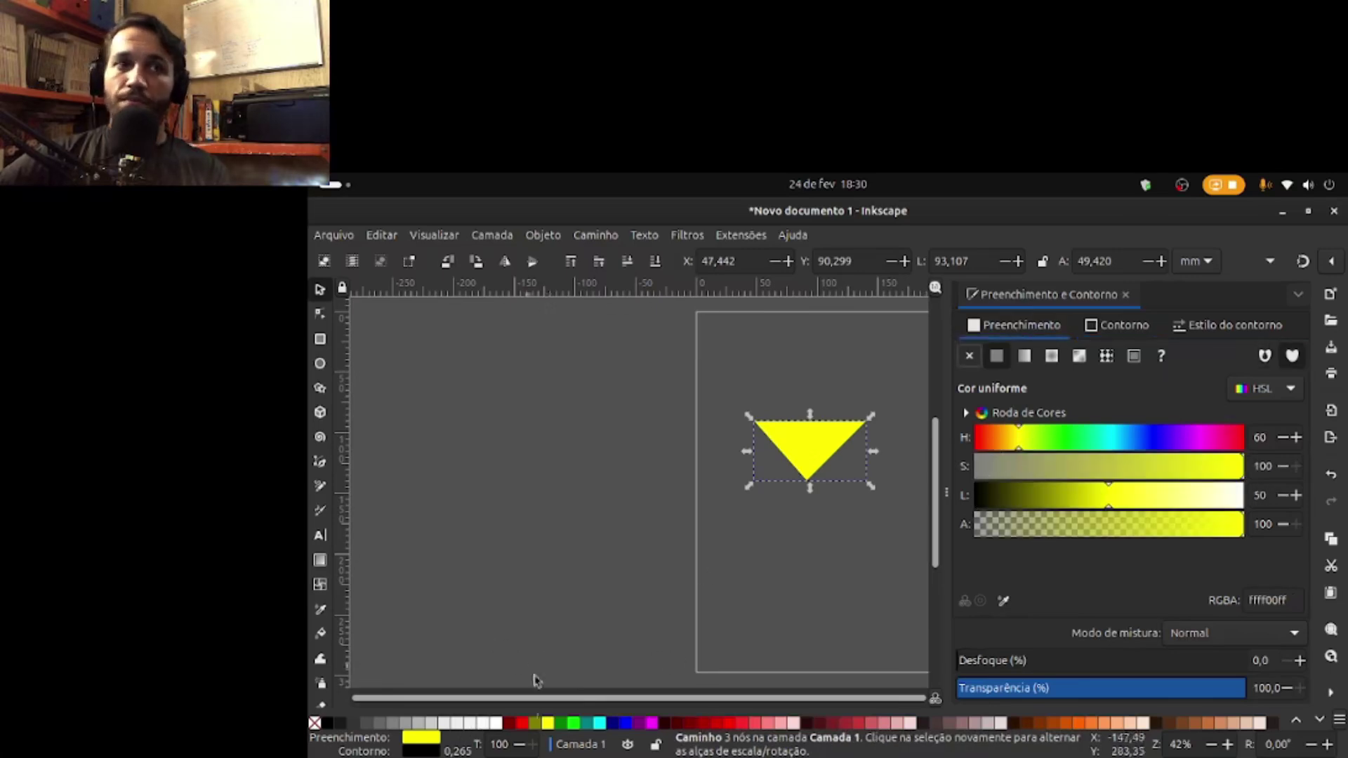
pyautogui.click(522, 724)
# Step: Change the triangle's stroke colour to yellow with hue 56, saturation 93 and lightness 57 (f7eb2bff)
pyautogui.click(1124, 338)
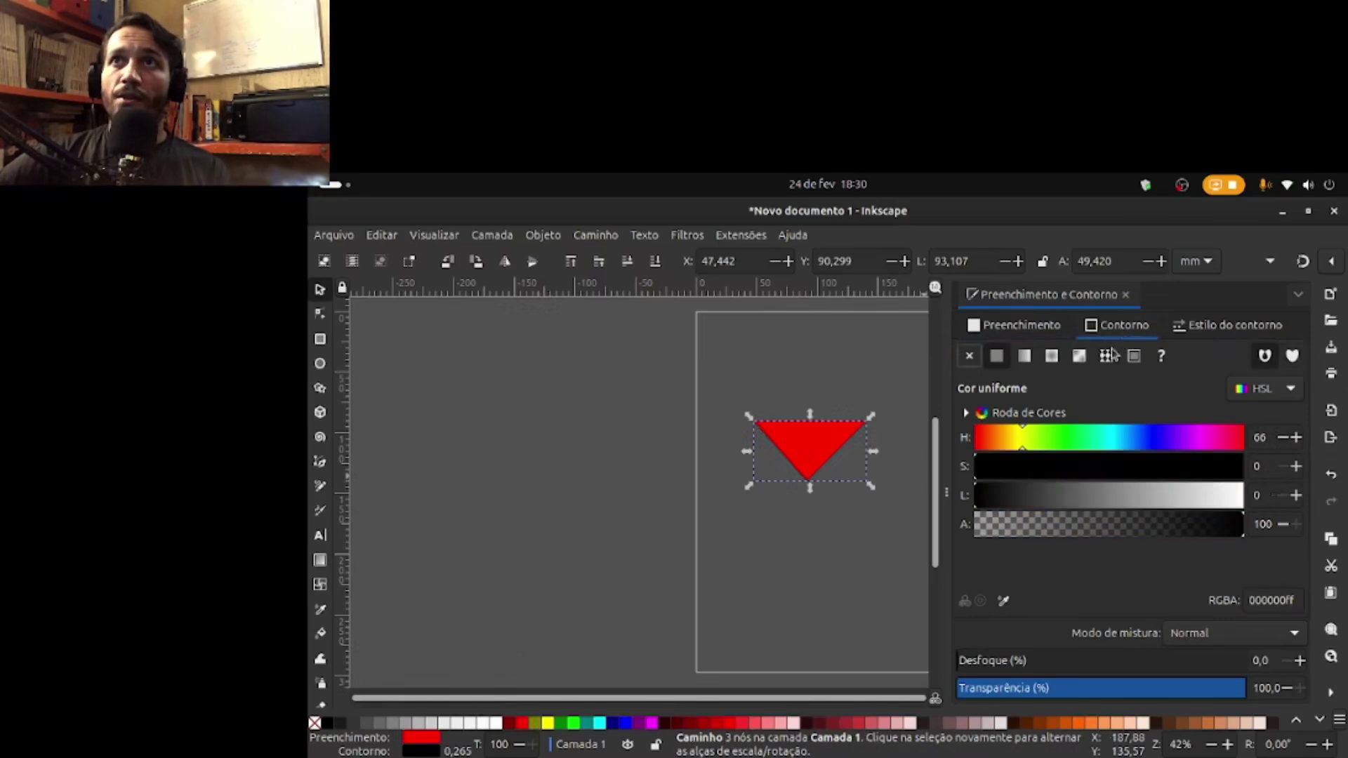
pyautogui.moveTo(1023, 439); pyautogui.dragTo(1039, 440)
pyautogui.click(1019, 420)
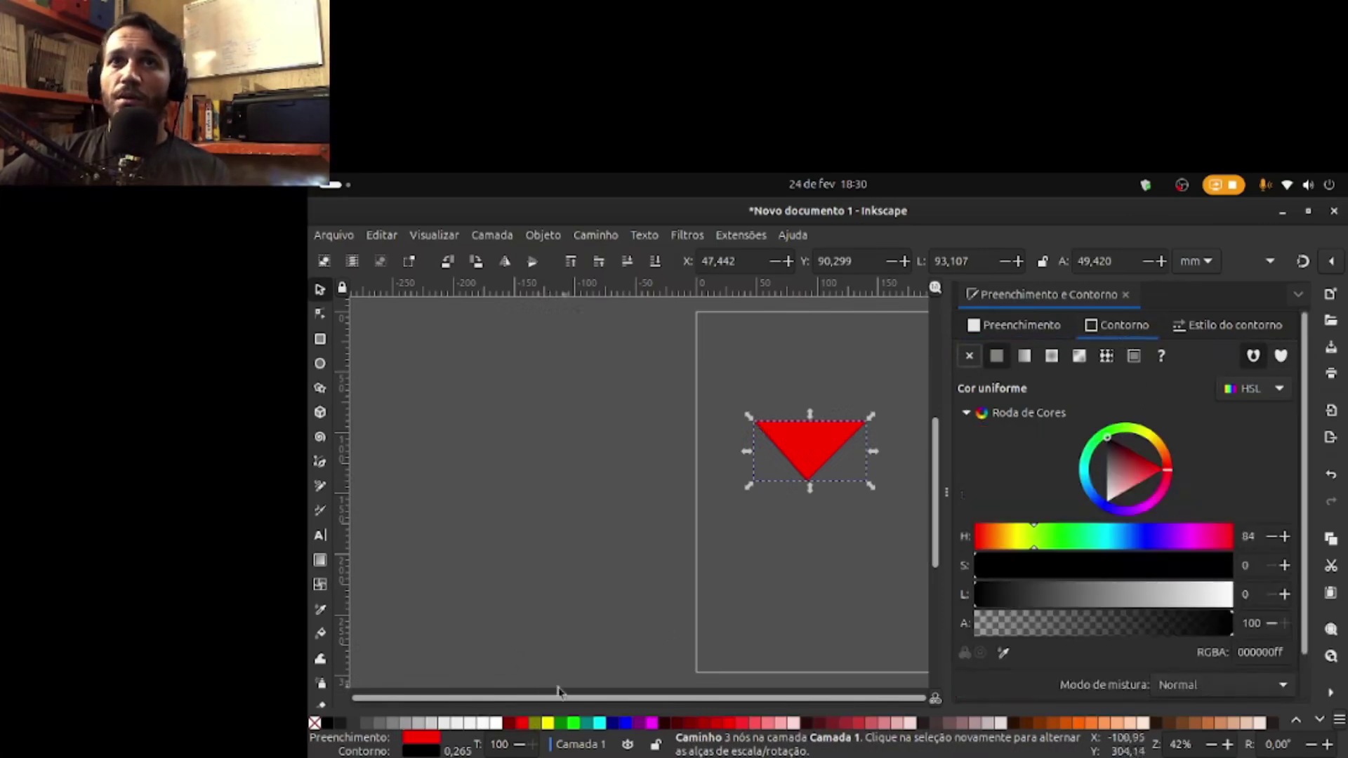
pyautogui.click(1160, 442)
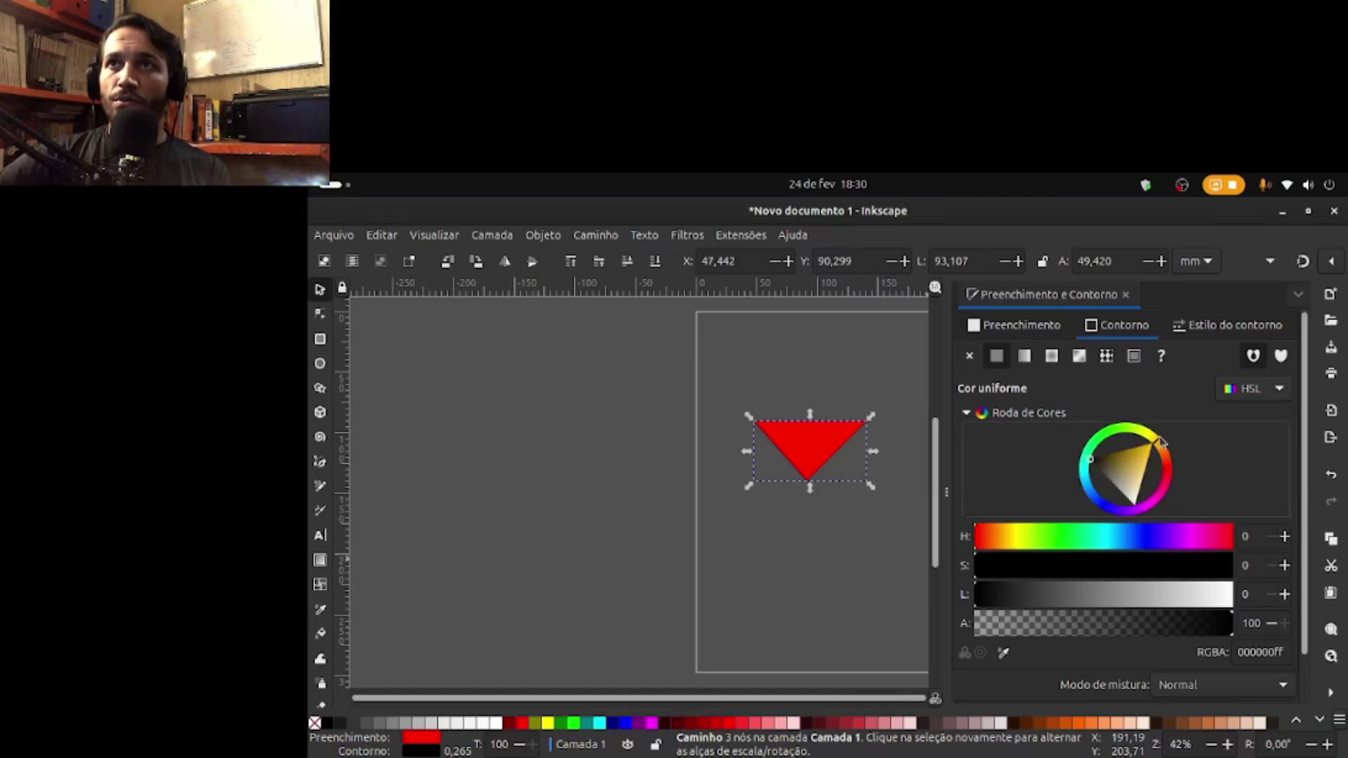
pyautogui.click(1148, 532)
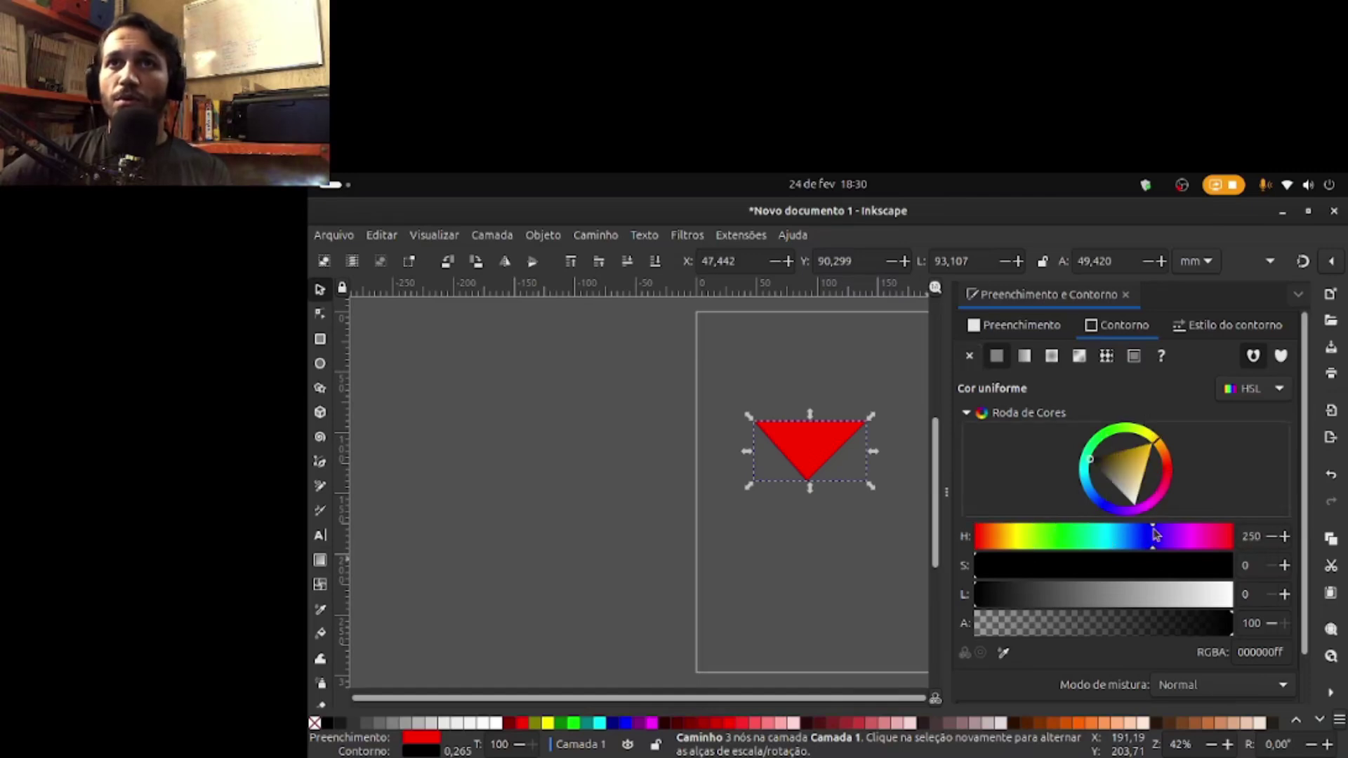
pyautogui.click(1093, 566)
pyautogui.moveTo(1027, 582)
pyautogui.mouseDown()
pyautogui.moveTo(1120, 594)
pyautogui.moveTo(1045, 598)
pyautogui.mouseUp()
pyautogui.click(1010, 544)
pyautogui.click(1016, 542)
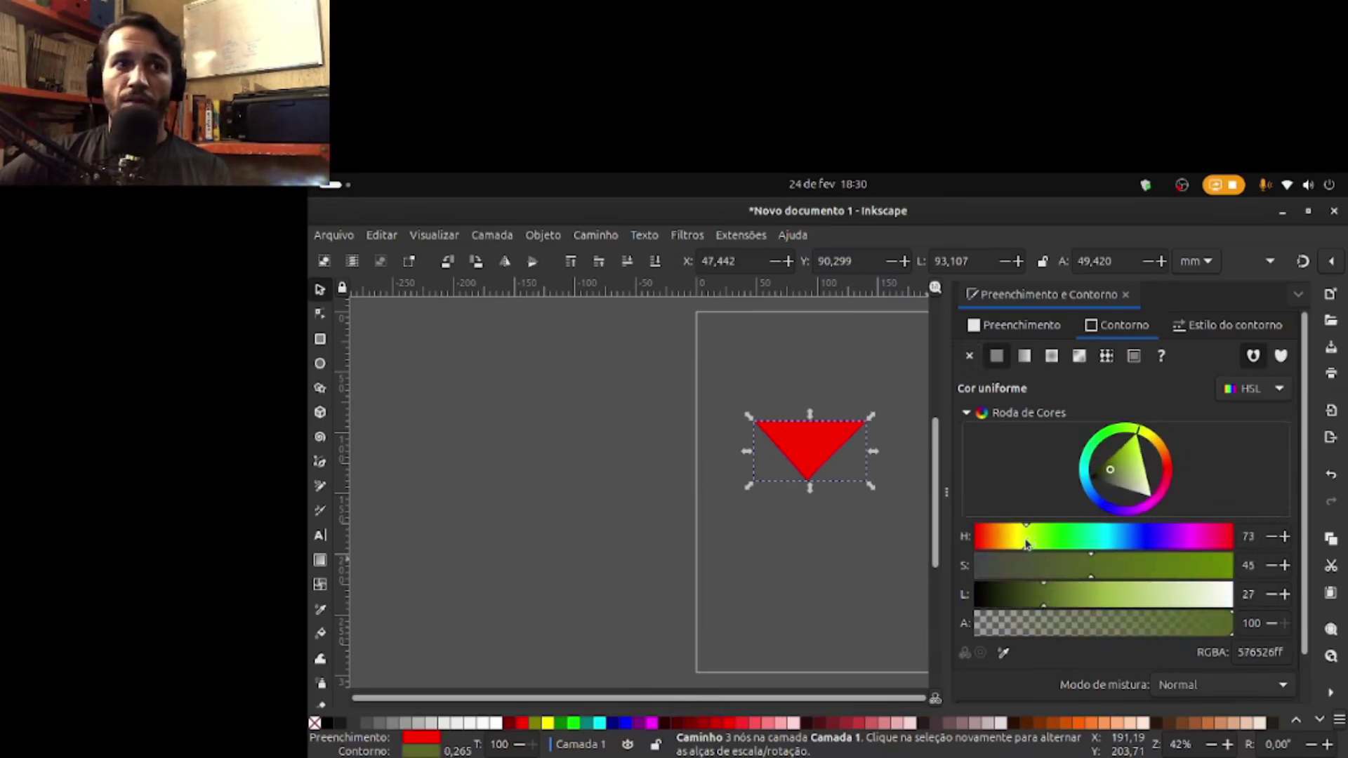
pyautogui.click(1069, 597)
pyautogui.moveTo(1069, 597)
pyautogui.mouseDown()
pyautogui.moveTo(963, 597)
pyautogui.moveTo(1216, 566)
pyautogui.mouseUp()
pyautogui.click(1124, 595)
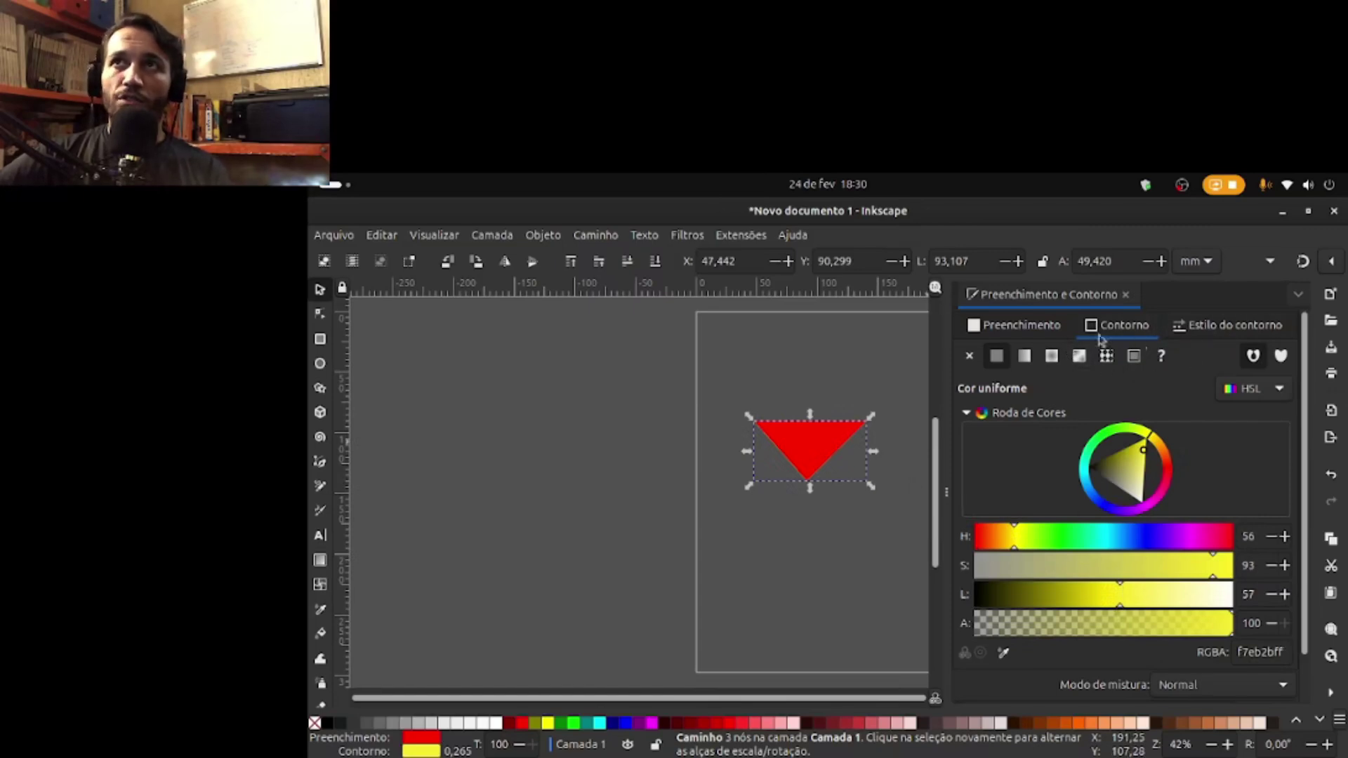
# Step: Increase the triangle's stroke width to 6.665 mm in the stroke style settings
pyautogui.click(1241, 330)
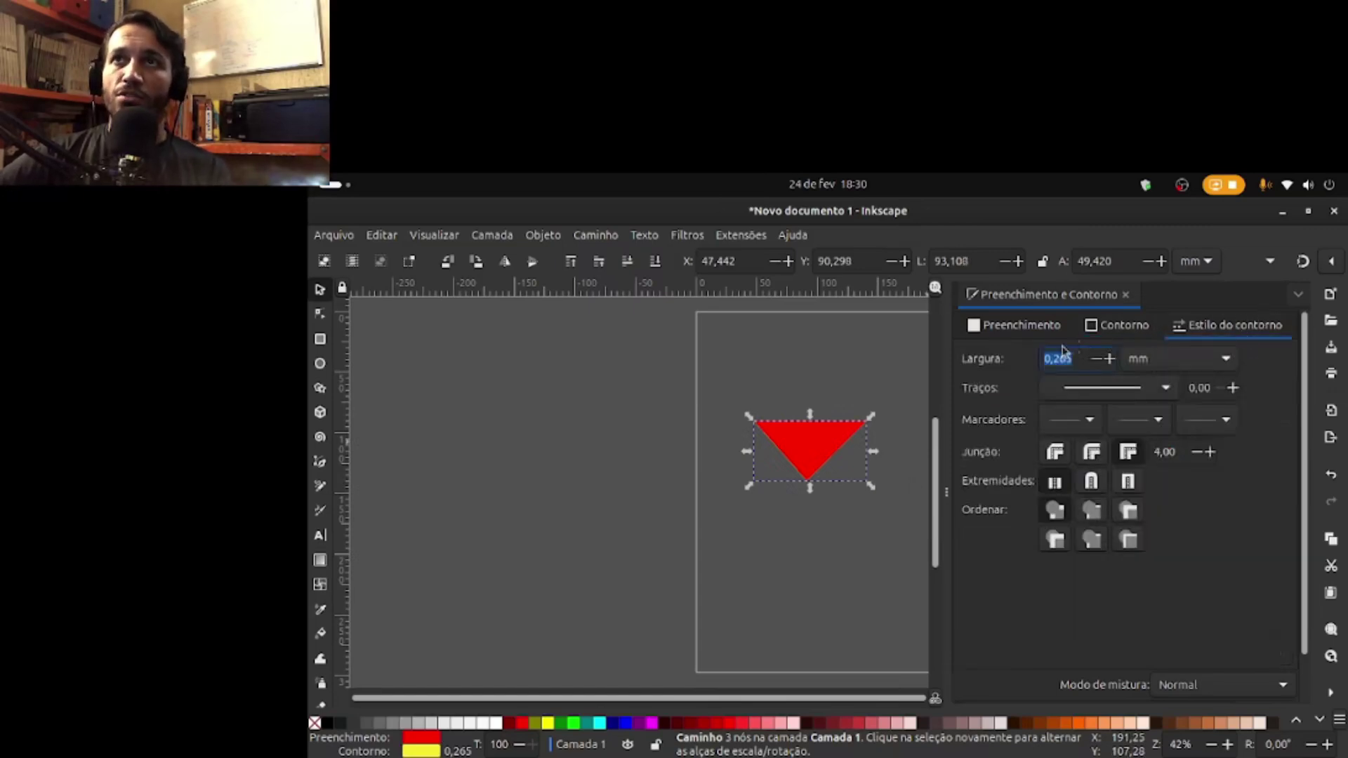
pyautogui.click(1109, 359)
pyautogui.click(1109, 359)
pyautogui.click(1109, 359)
pyautogui.click(1110, 359)
pyautogui.click(1110, 359)
pyautogui.click(1110, 358)
pyautogui.click(1110, 358)
# Step: Try several dotted dash patterns with increasingly wide gaps on the triangle's yellow stroke
pyautogui.click(1119, 395)
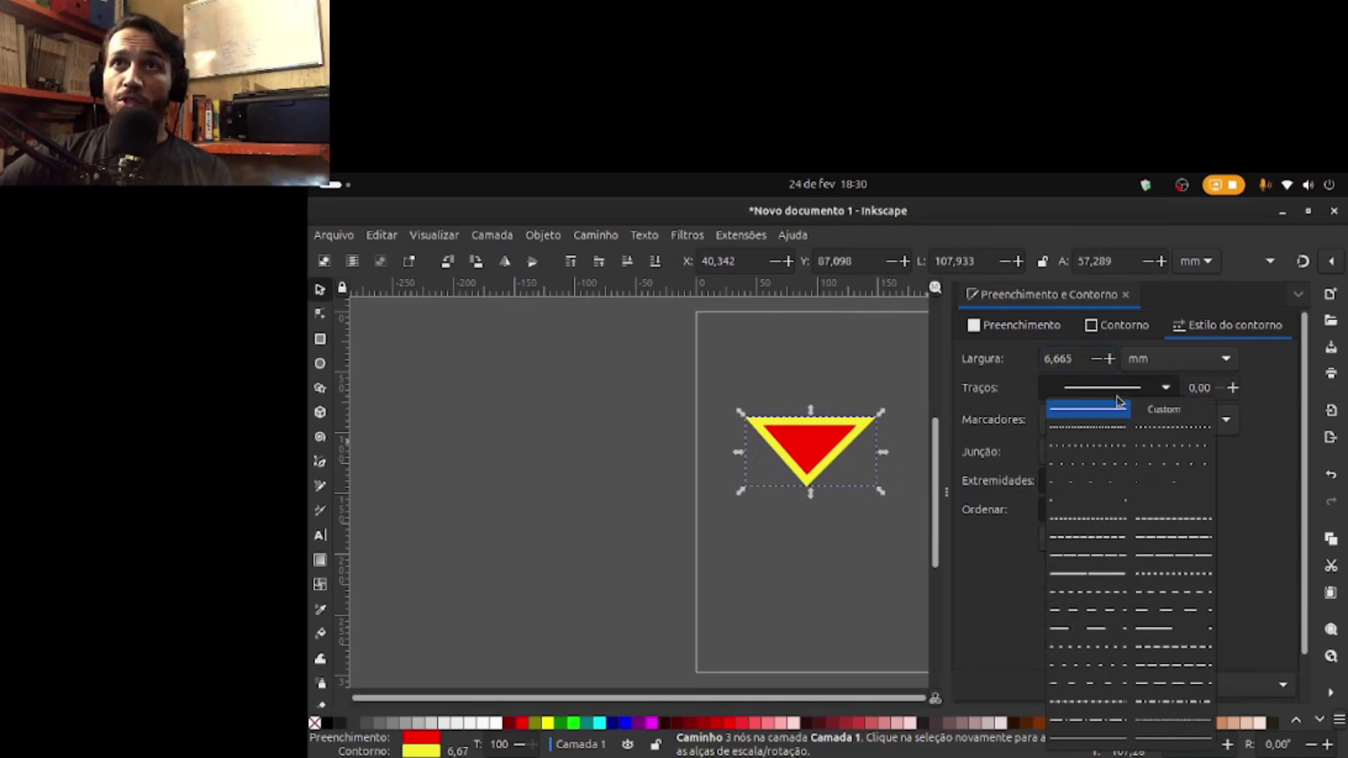
pyautogui.click(1104, 428)
pyautogui.click(1120, 390)
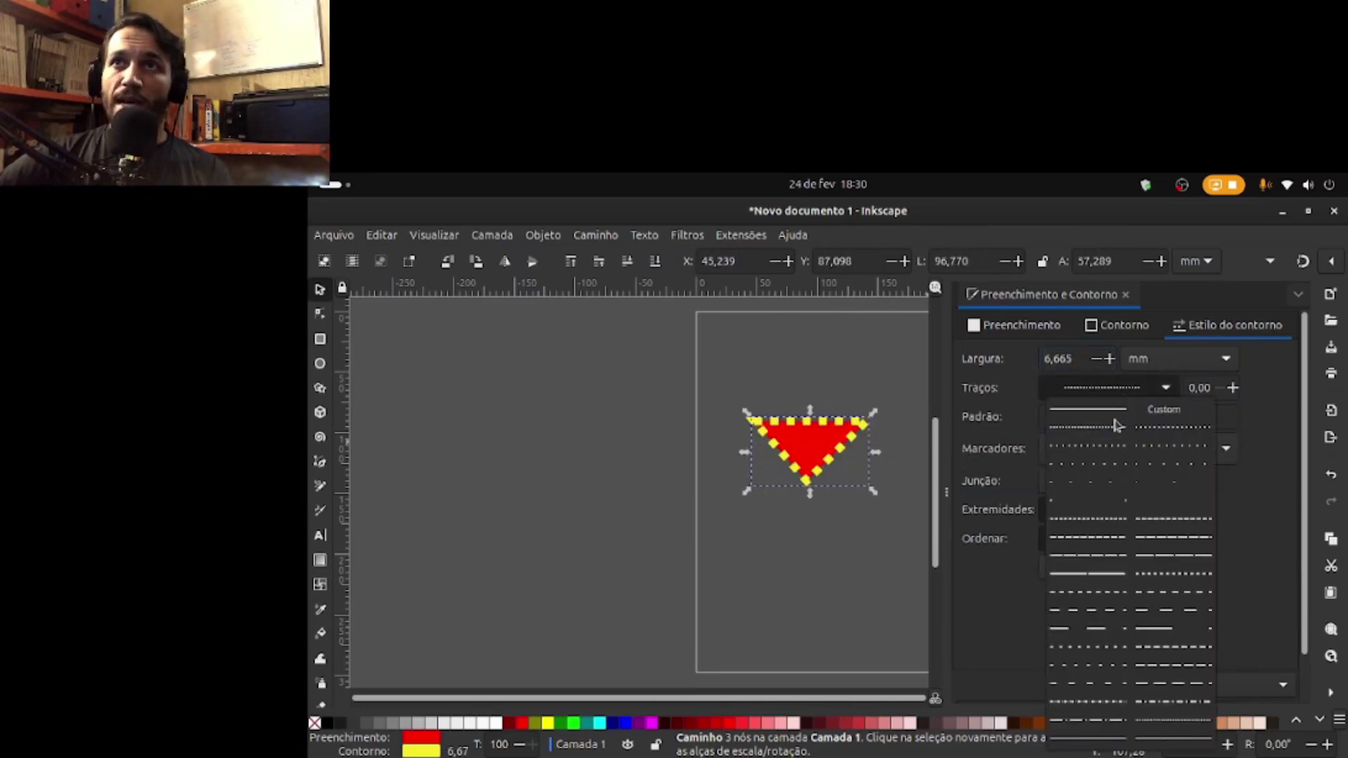
pyautogui.click(1101, 440)
pyautogui.click(1126, 397)
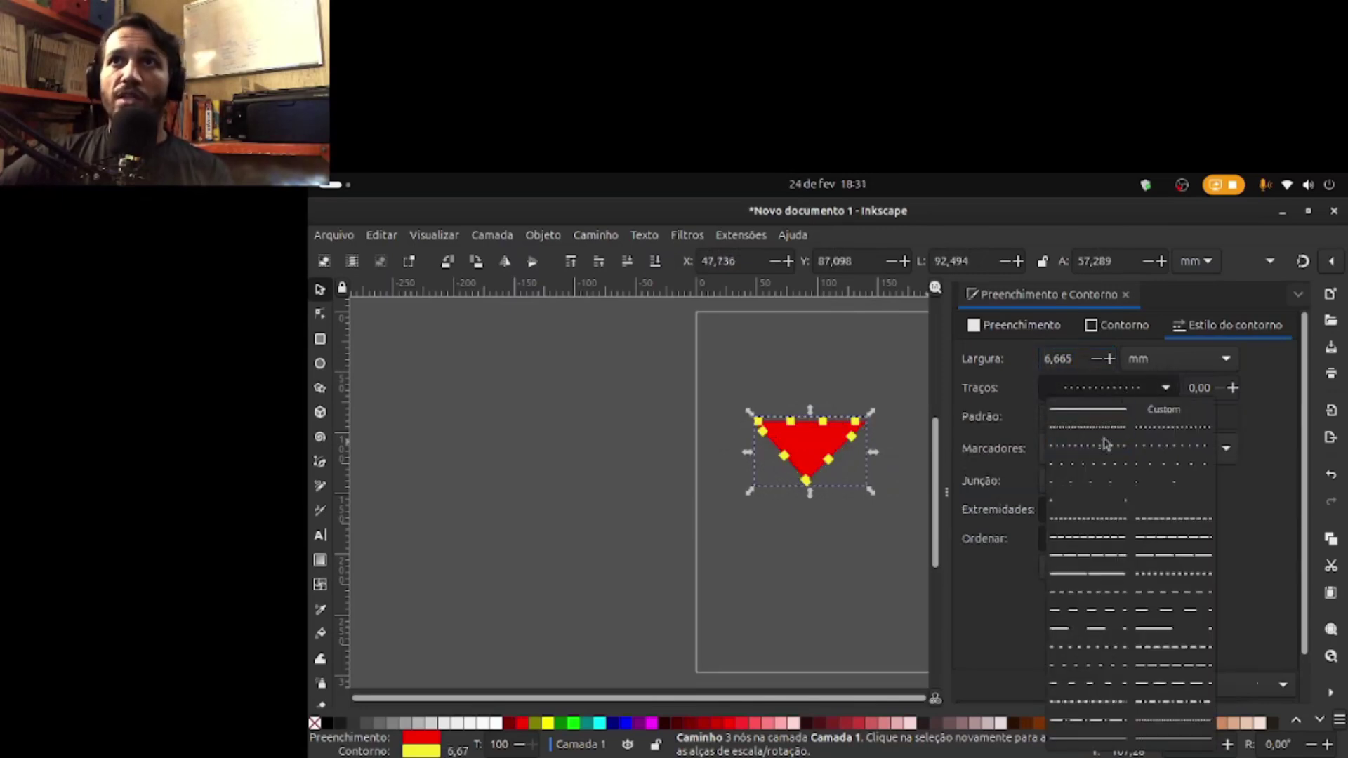
pyautogui.click(1102, 466)
pyautogui.click(1111, 392)
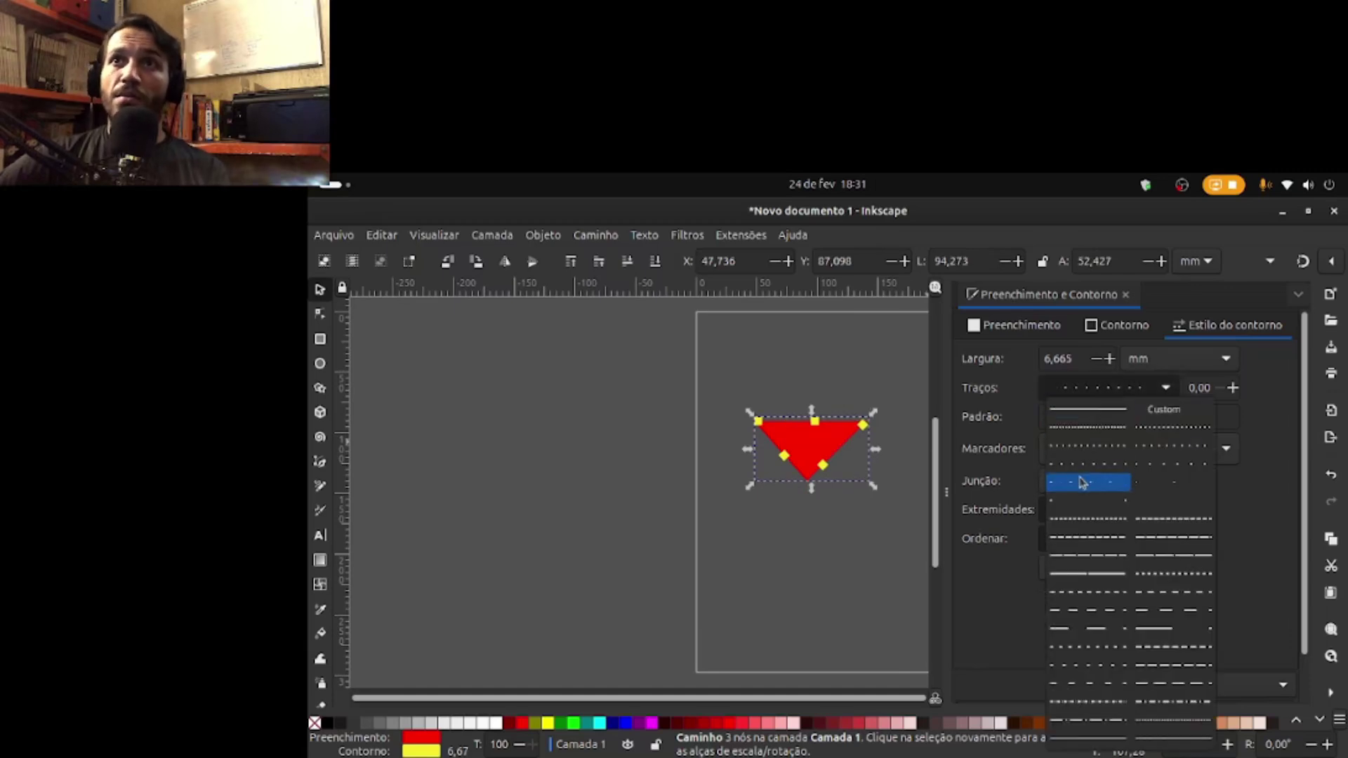
pyautogui.click(1085, 483)
pyautogui.click(1101, 392)
pyautogui.click(1074, 499)
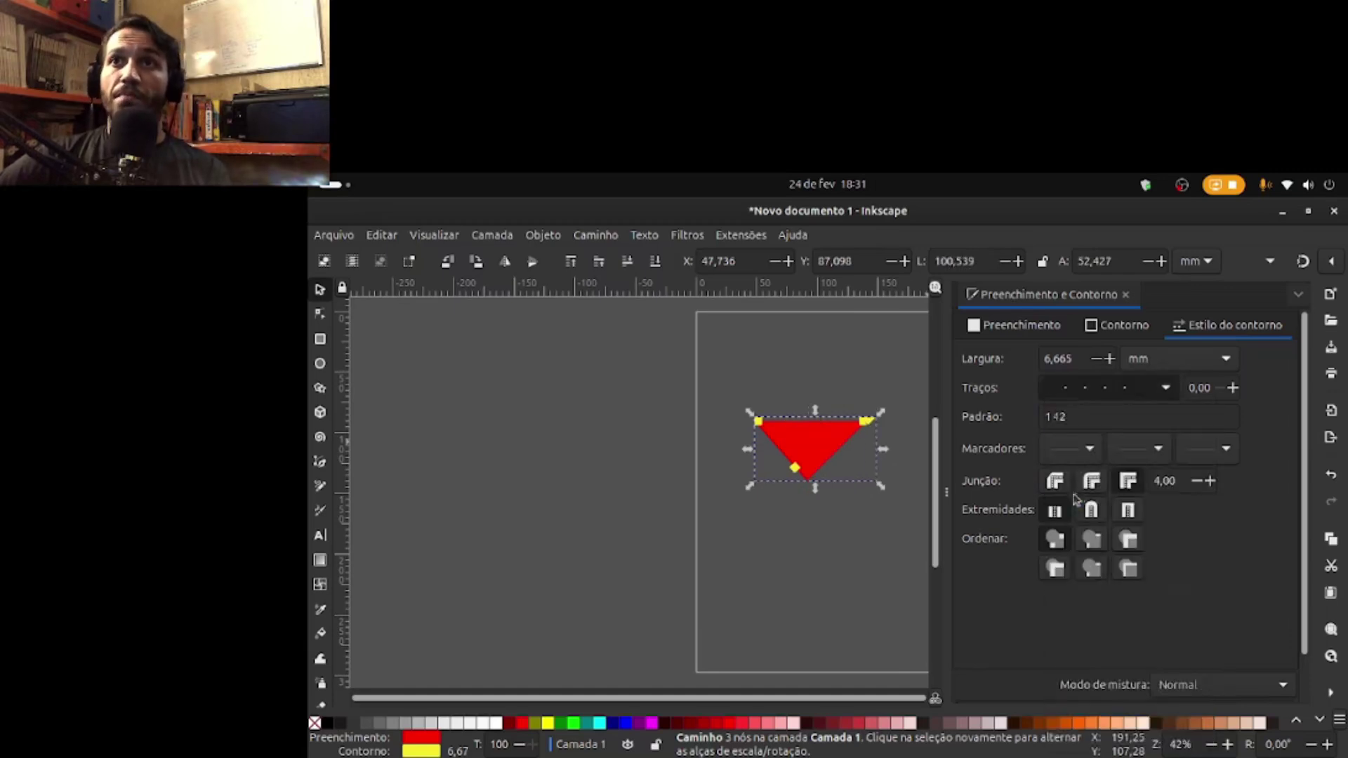
# Step: Try the dash patterns 2 1, 24 1 and 8 1 on the stroke, and return it to a solid line
pyautogui.click(1120, 388)
pyautogui.click(1100, 523)
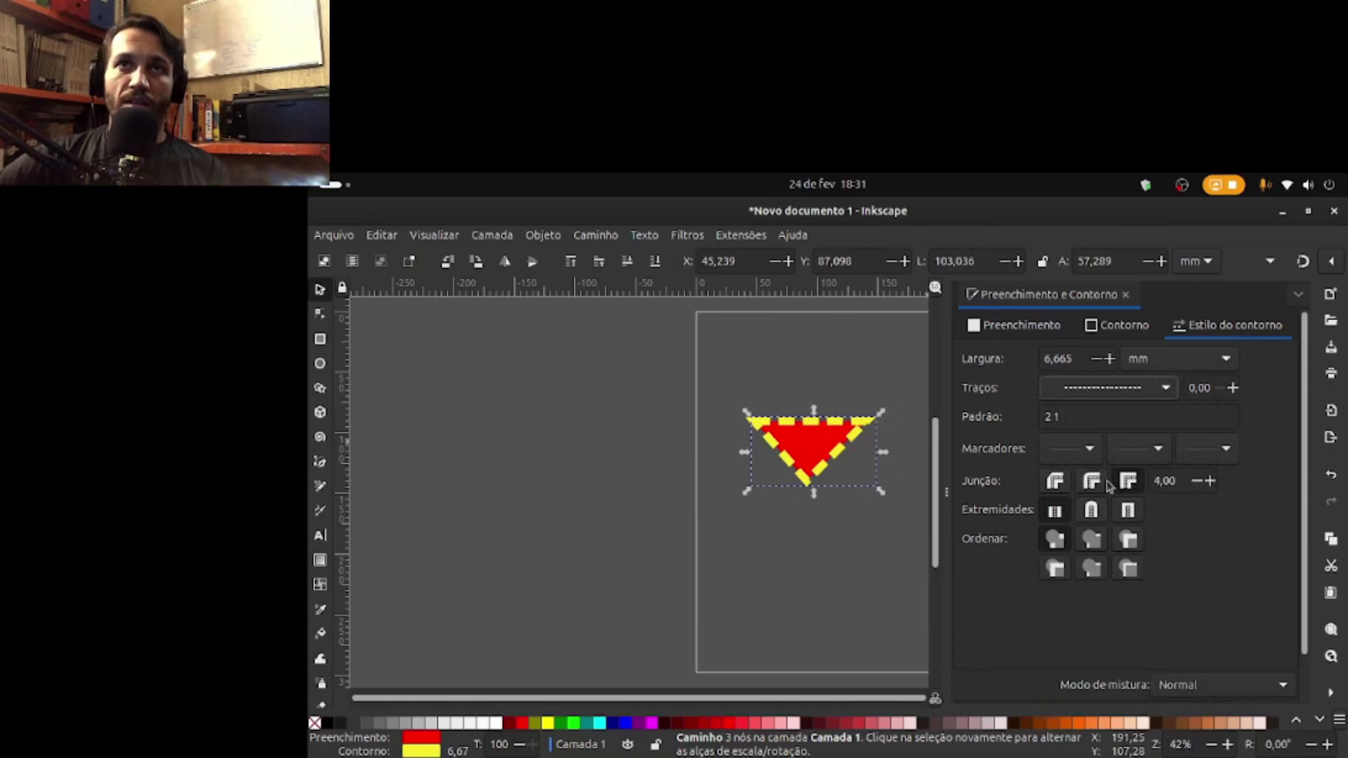
pyautogui.click(1106, 391)
pyautogui.click(1112, 571)
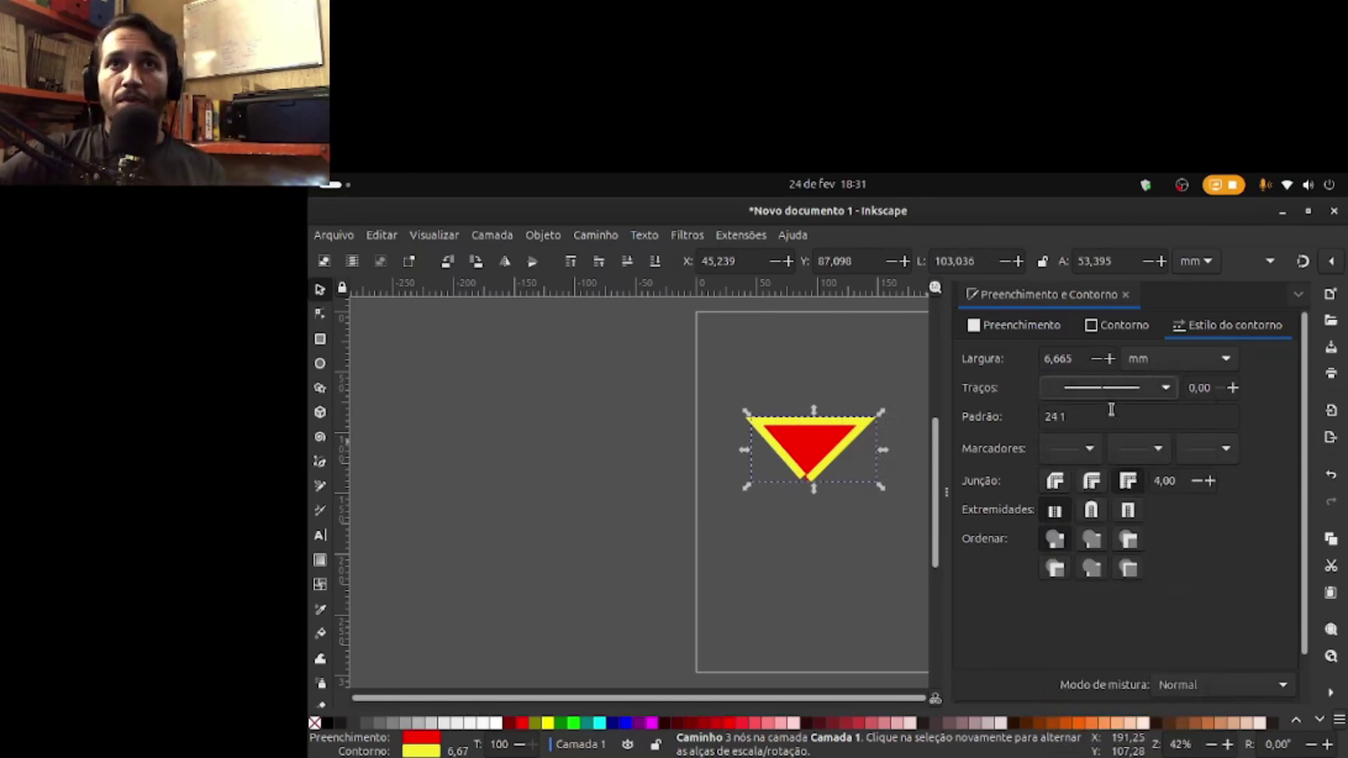
pyautogui.click(1118, 388)
pyautogui.click(1117, 555)
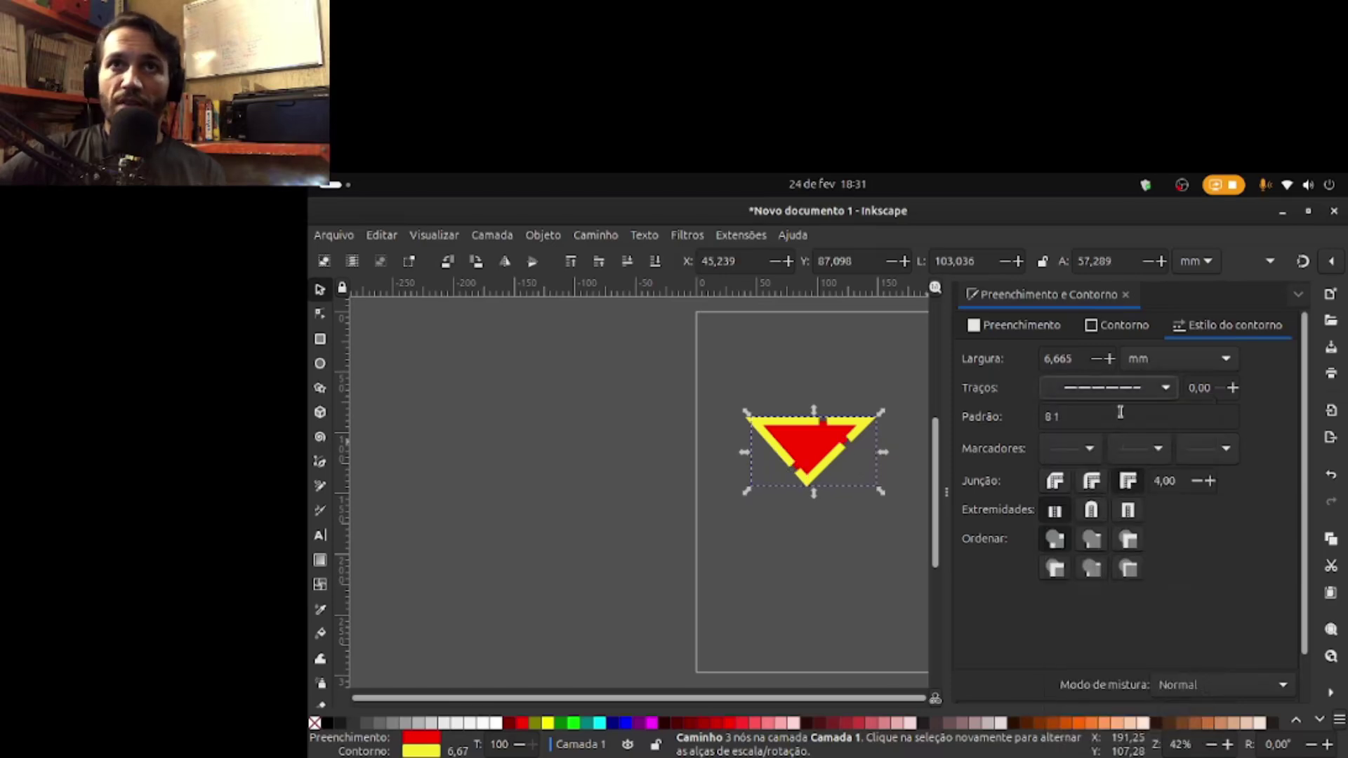
pyautogui.click(1119, 388)
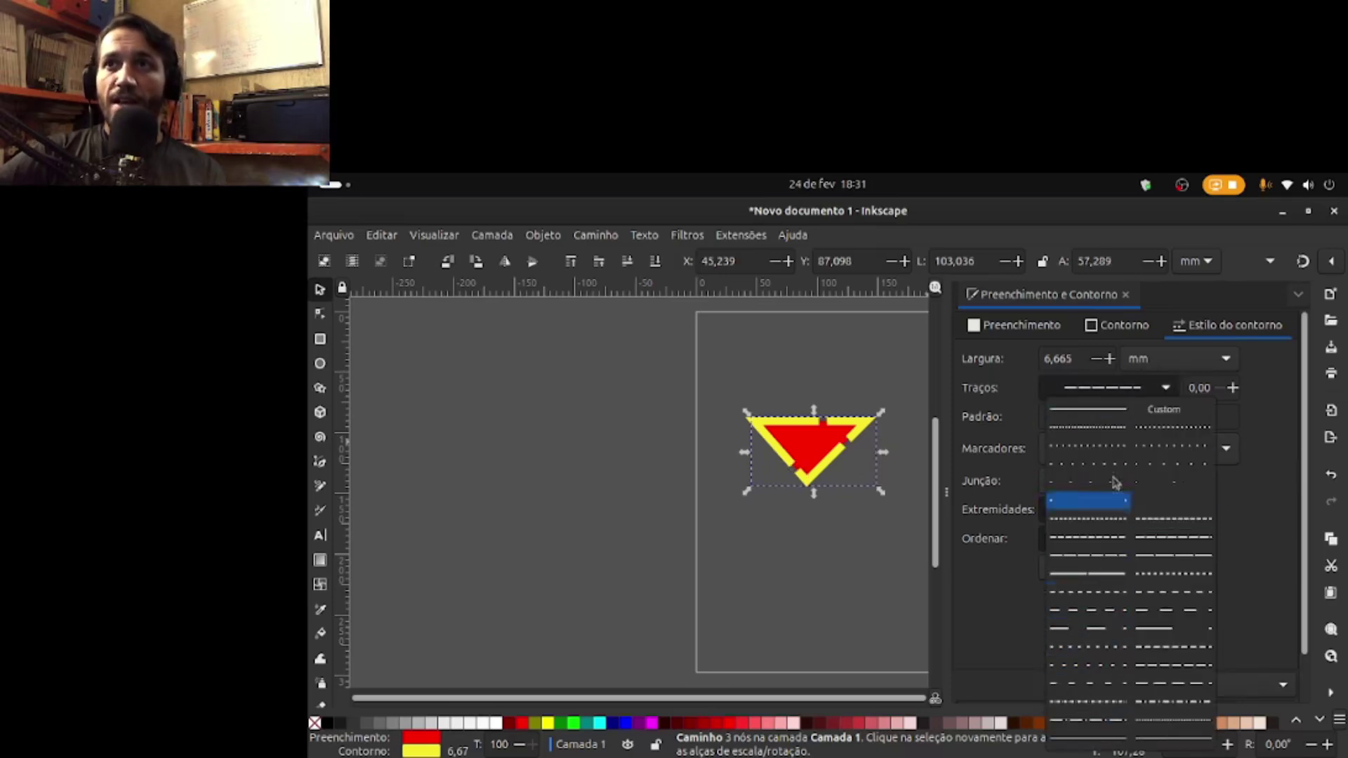
pyautogui.click(1093, 413)
# Step: Reduce the triangle's stroke width in stages, ending at 3 mm
pyautogui.click(1098, 360)
pyautogui.click(1100, 363)
pyautogui.click(1101, 363)
pyautogui.click(1100, 363)
pyautogui.click(1101, 362)
pyautogui.moveTo(1072, 364); pyautogui.dragTo(1006, 377)
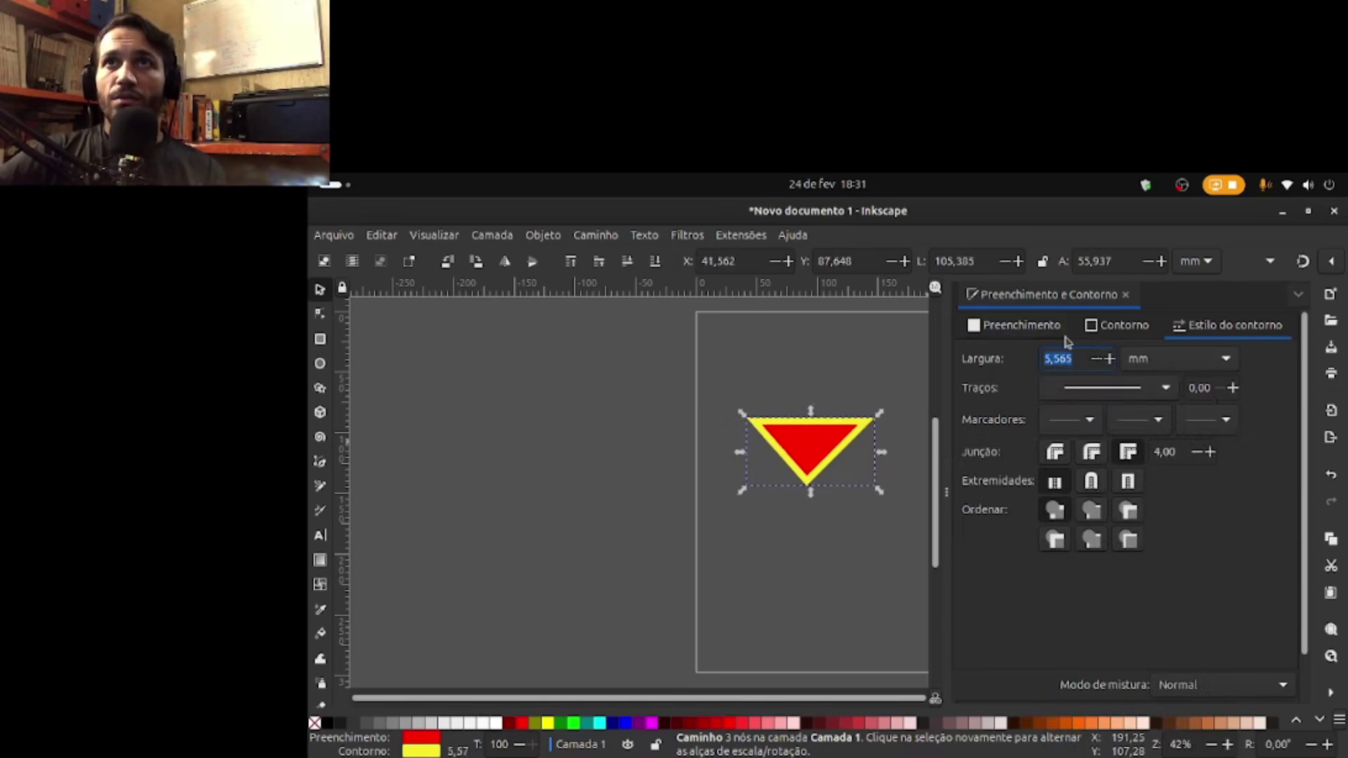
pyautogui.write('4')
pyautogui.press('Return')
pyautogui.moveTo(1067, 364); pyautogui.dragTo(1010, 379)
pyautogui.write('3')
pyautogui.press('Return')
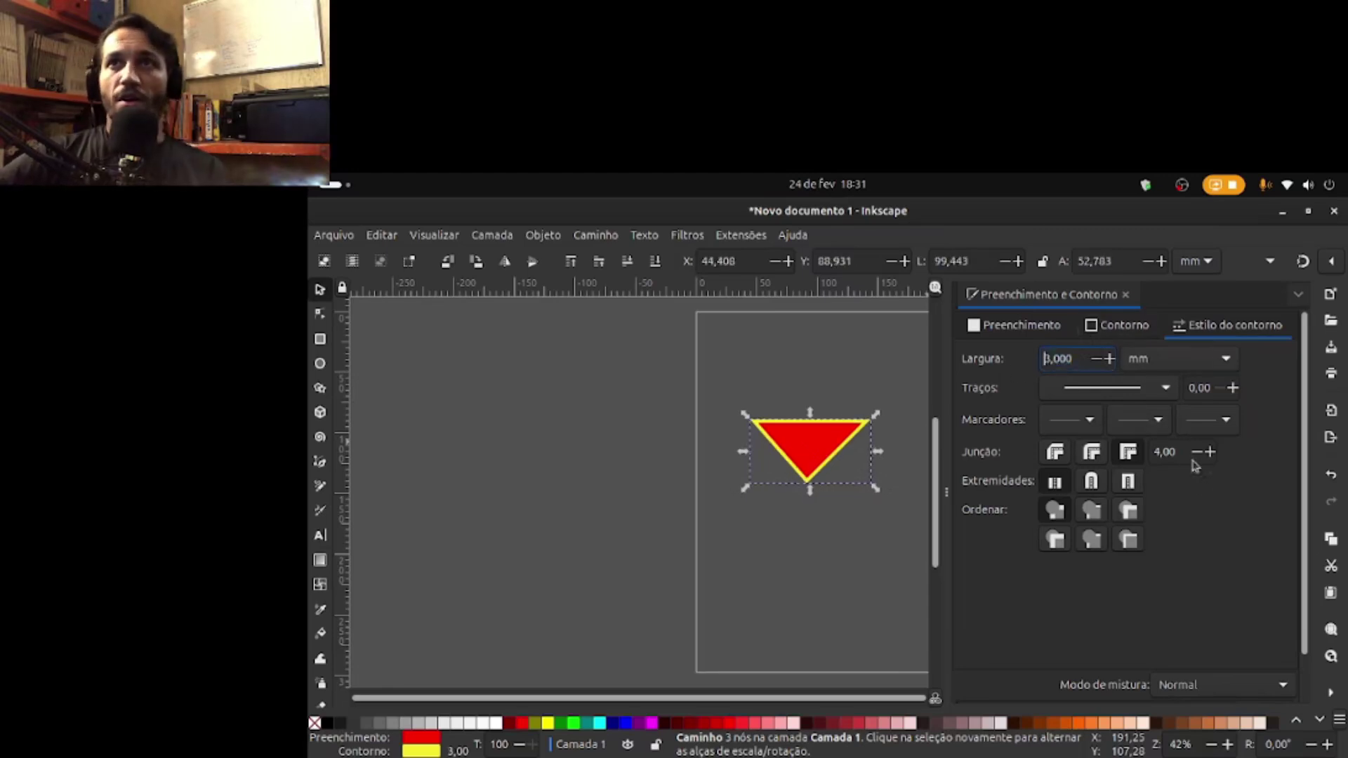
# Step: Try the bevel and round joins and the round and square caps on the stroke, and restore the miter join and butt cap
pyautogui.click(1054, 453)
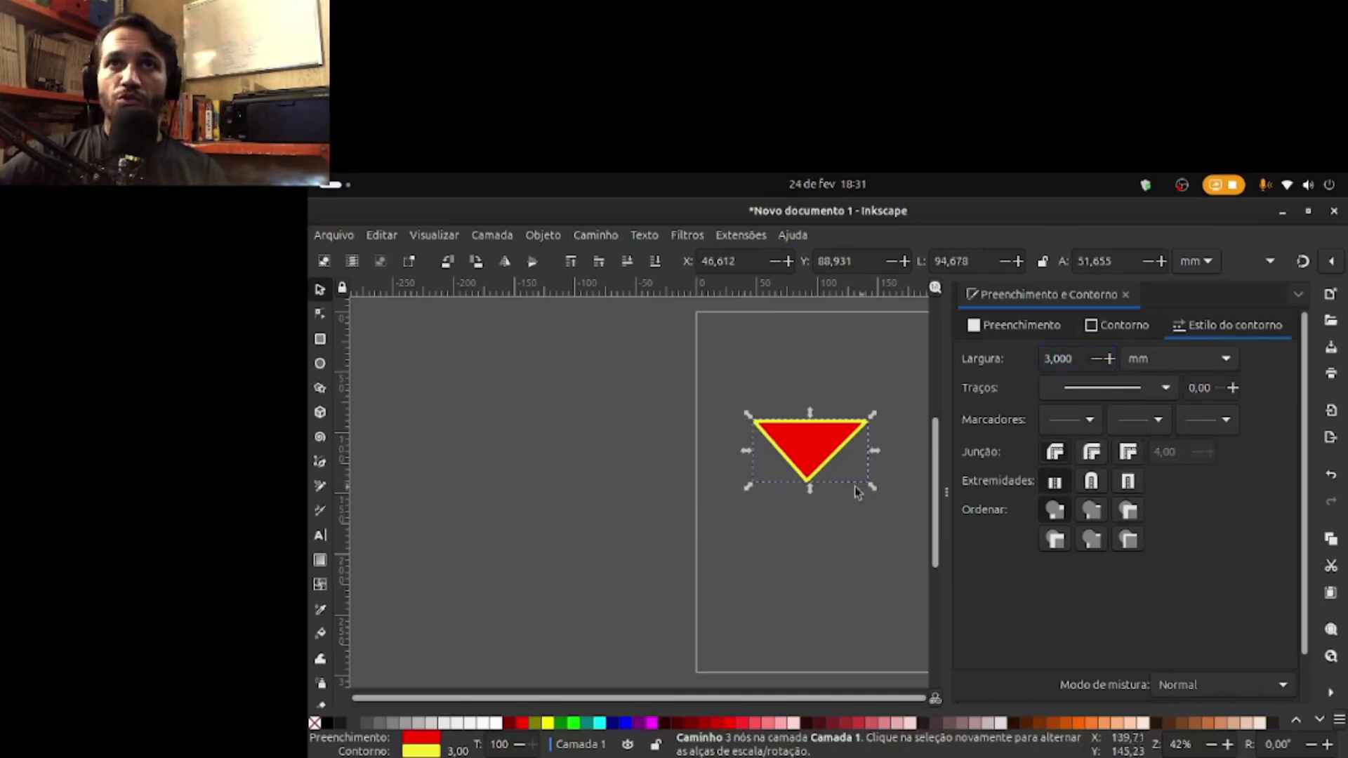
pyautogui.click(1092, 453)
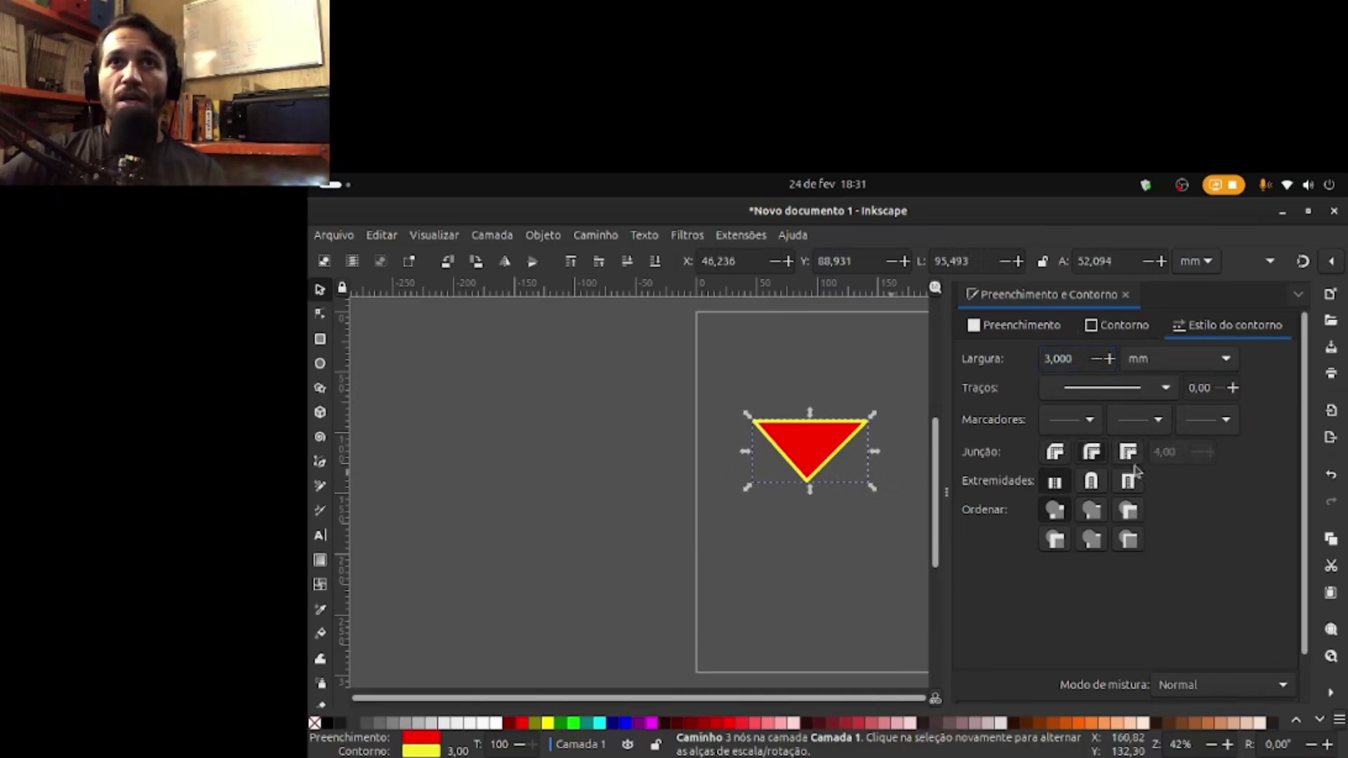
pyautogui.click(1128, 452)
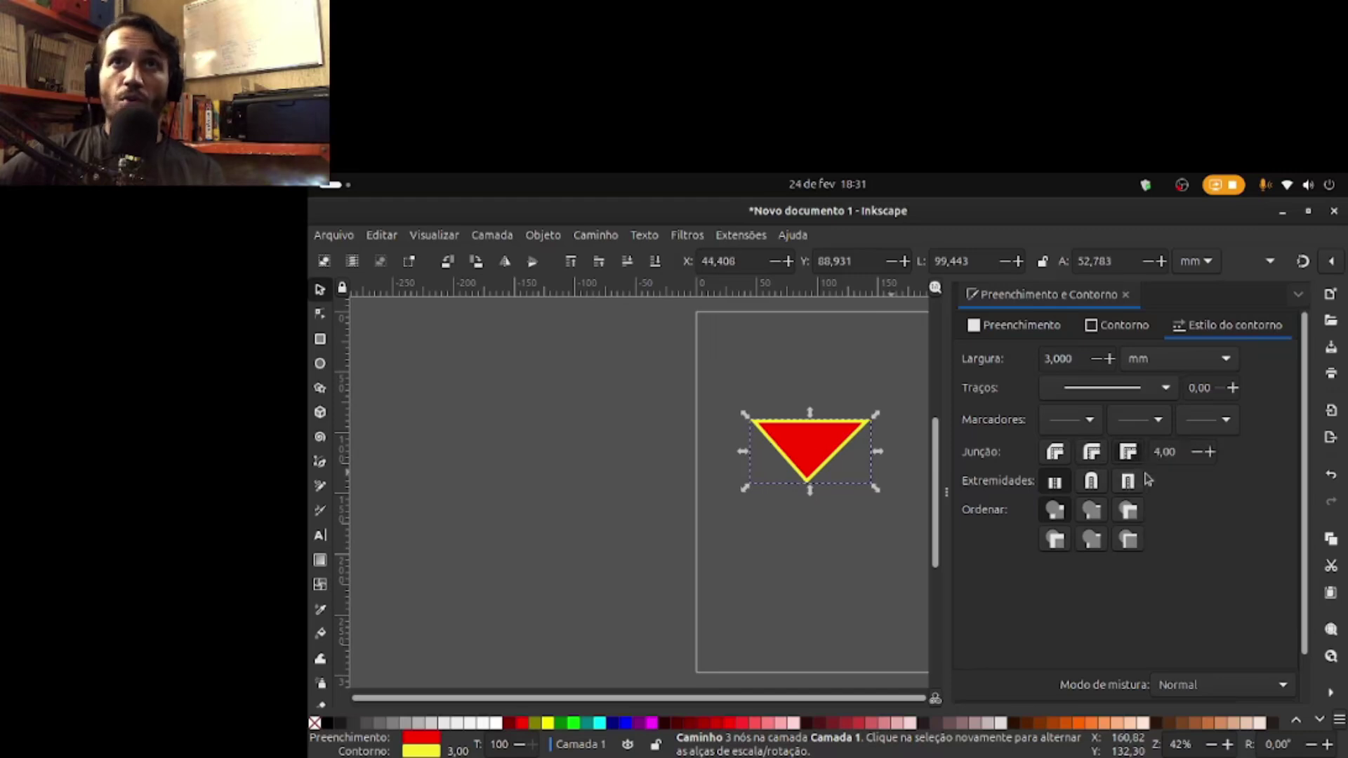
pyautogui.click(1089, 490)
pyautogui.click(1057, 489)
pyautogui.click(1129, 482)
pyautogui.click(1057, 486)
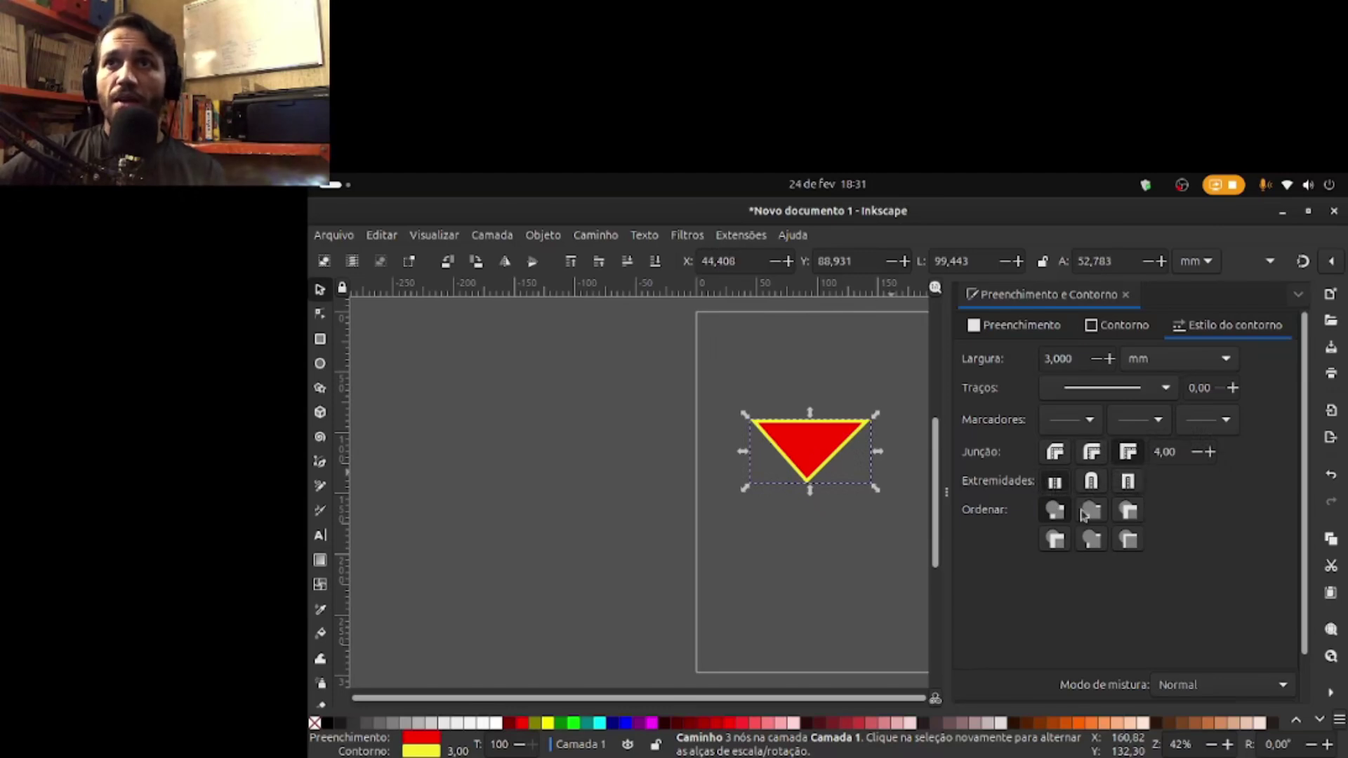
# Step: Try painting the stroke behind the fill, and set the order to markers, fill, stroke so the stroke lies over the fill
pyautogui.click(1093, 512)
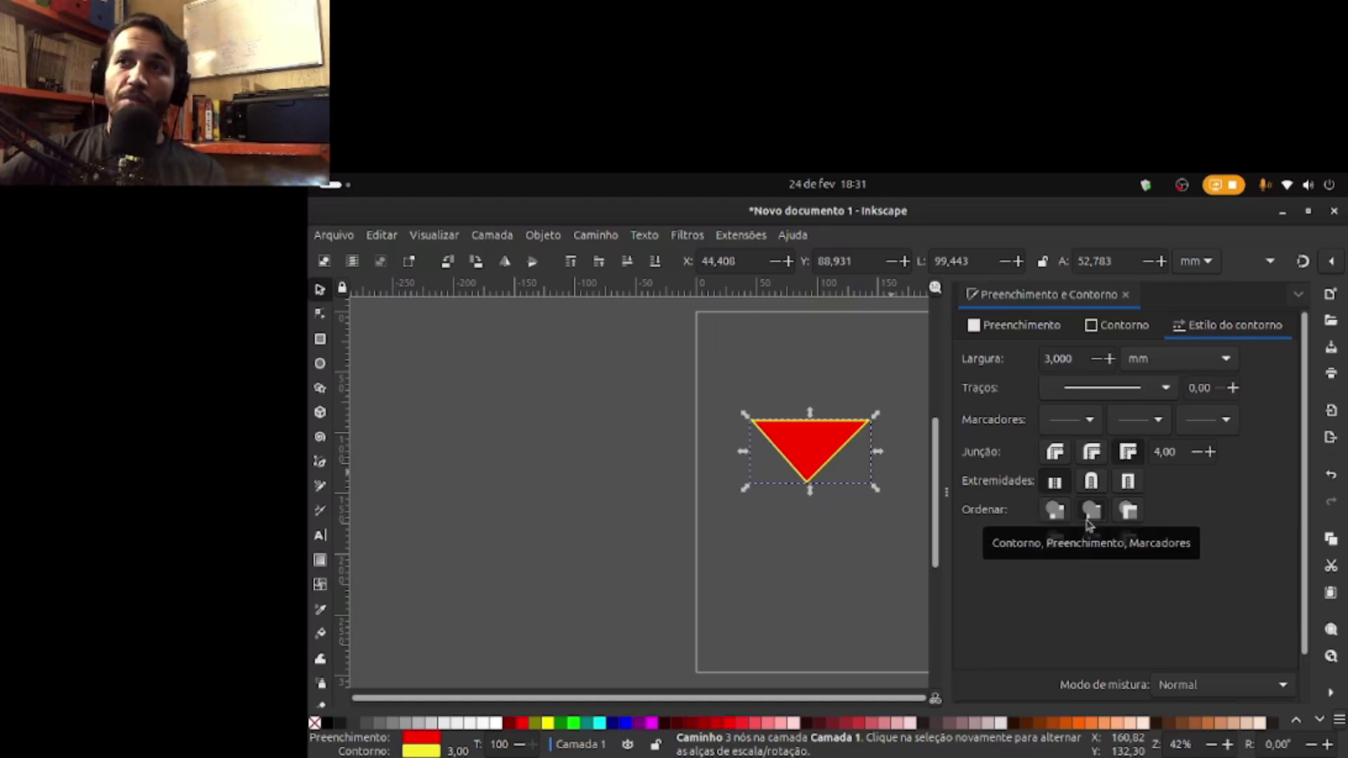
pyautogui.click(1053, 519)
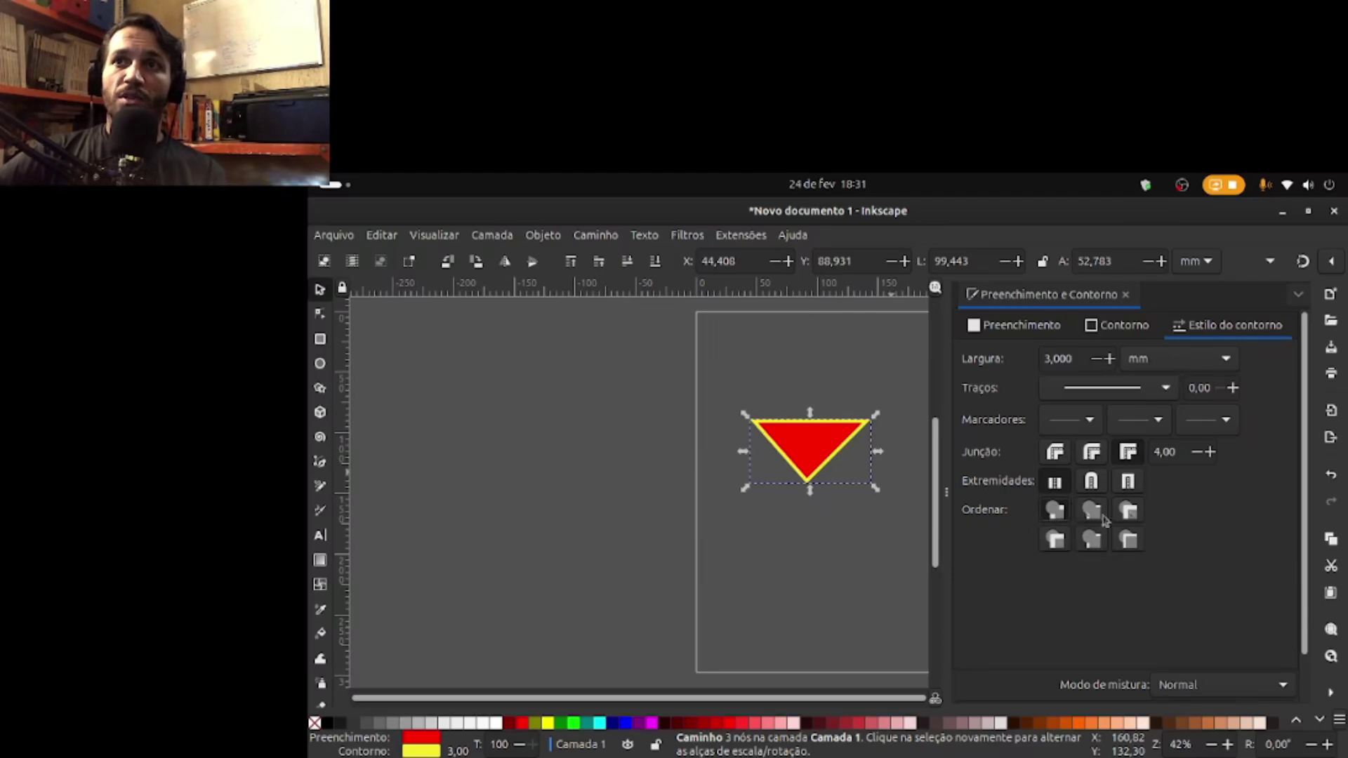
pyautogui.click(1127, 538)
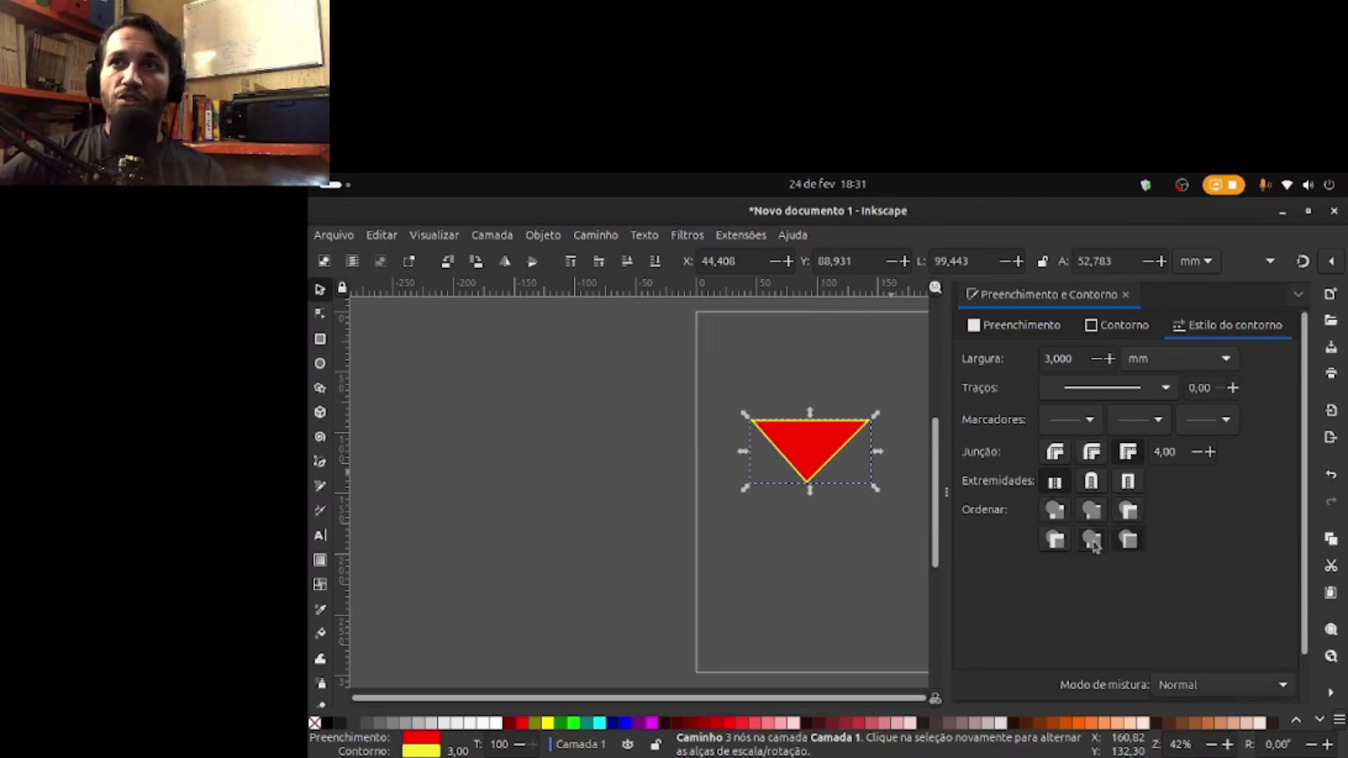
pyautogui.click(1055, 539)
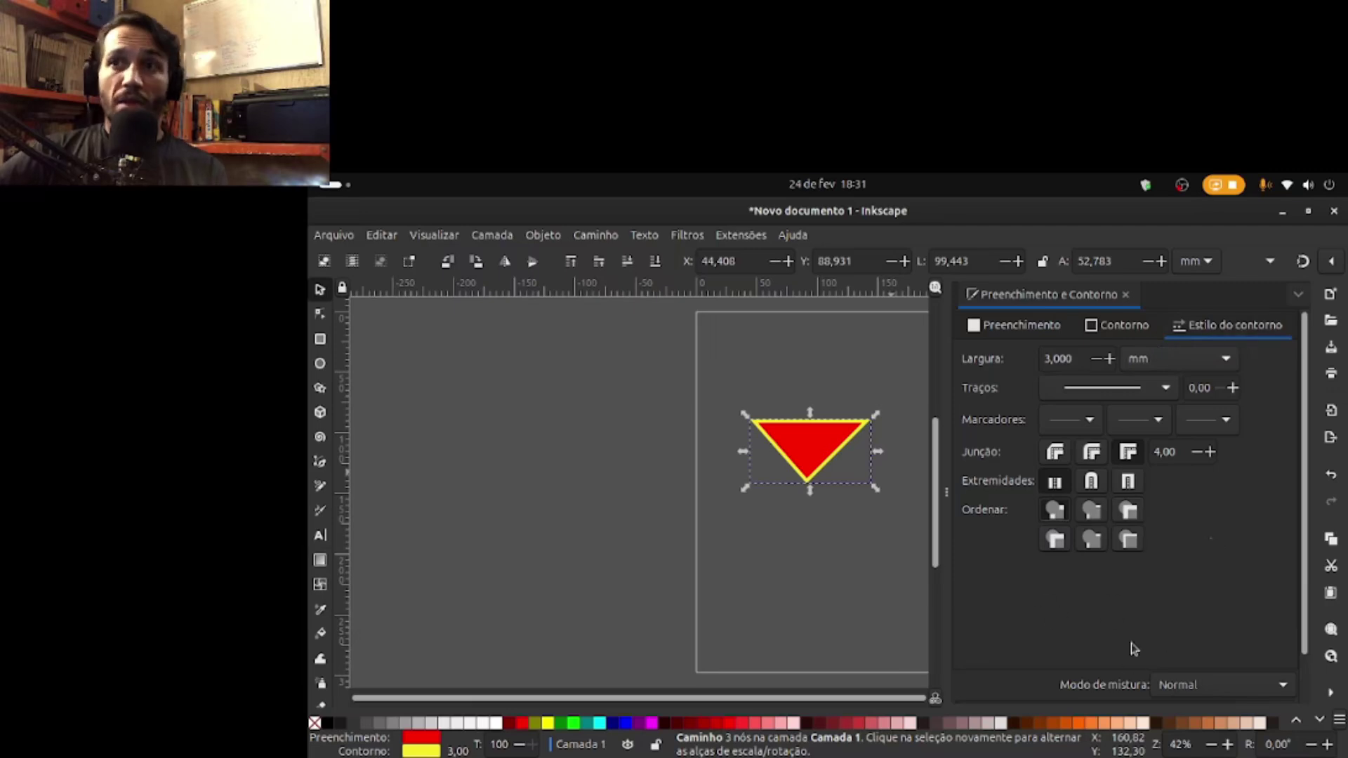
# Step: Review the triangle's fill, stroke paint and stroke style settings, close the Fill and Stroke dialog and deselect the triangle
pyautogui.click(1127, 333)
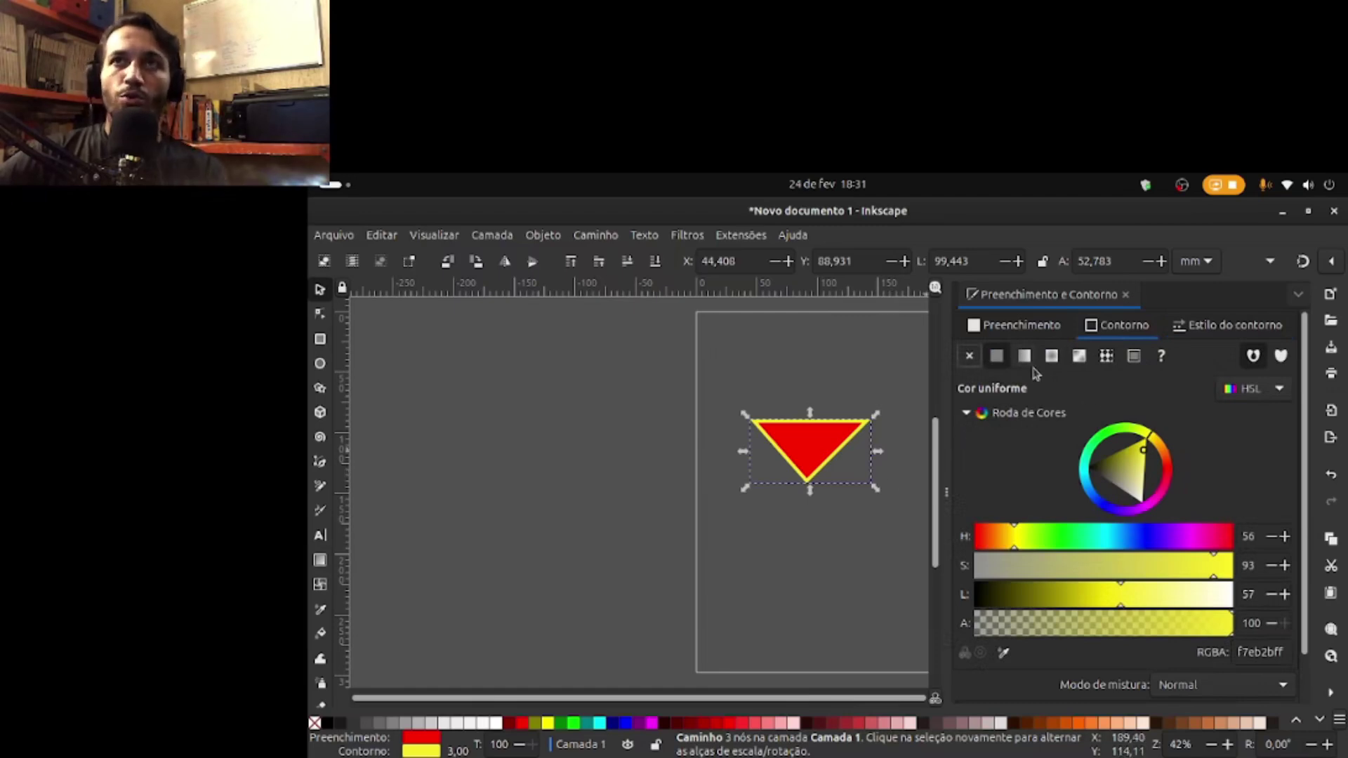
pyautogui.click(1033, 330)
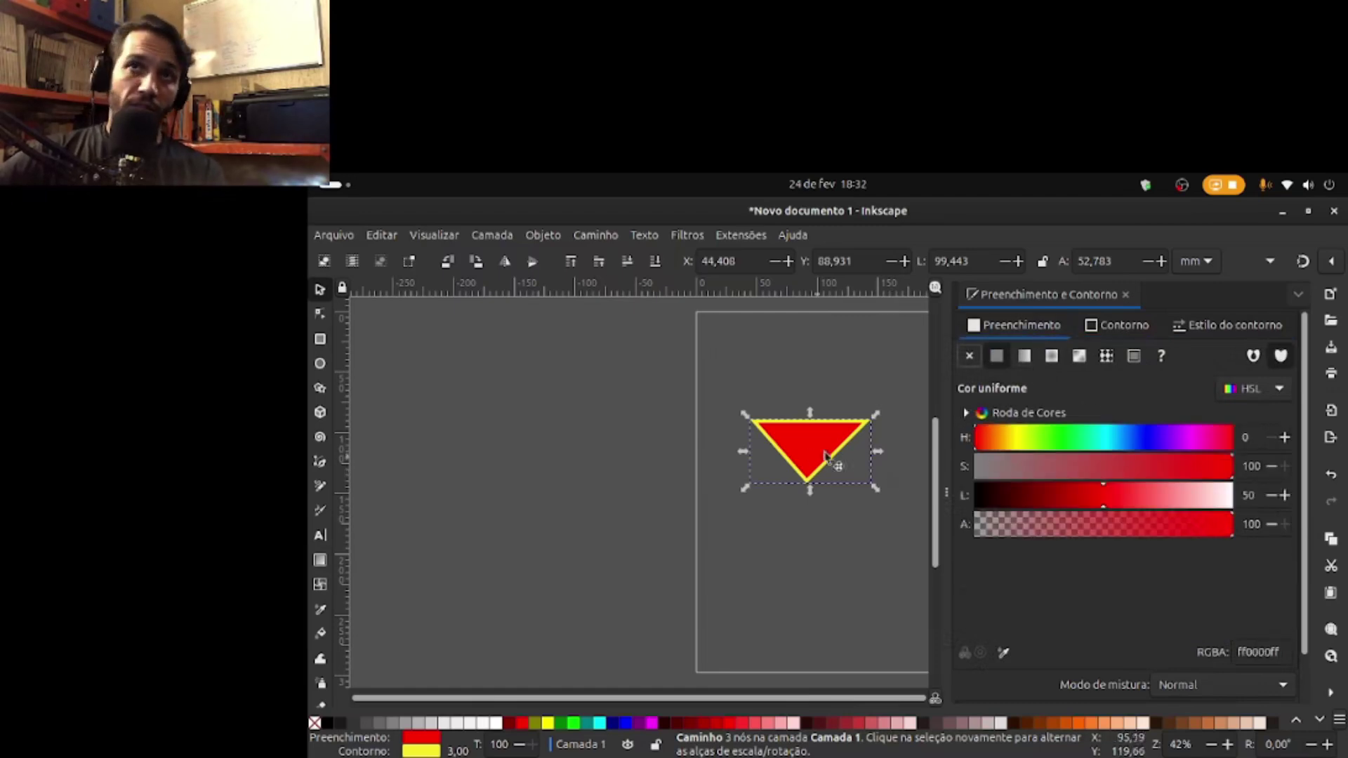
pyautogui.click(1090, 322)
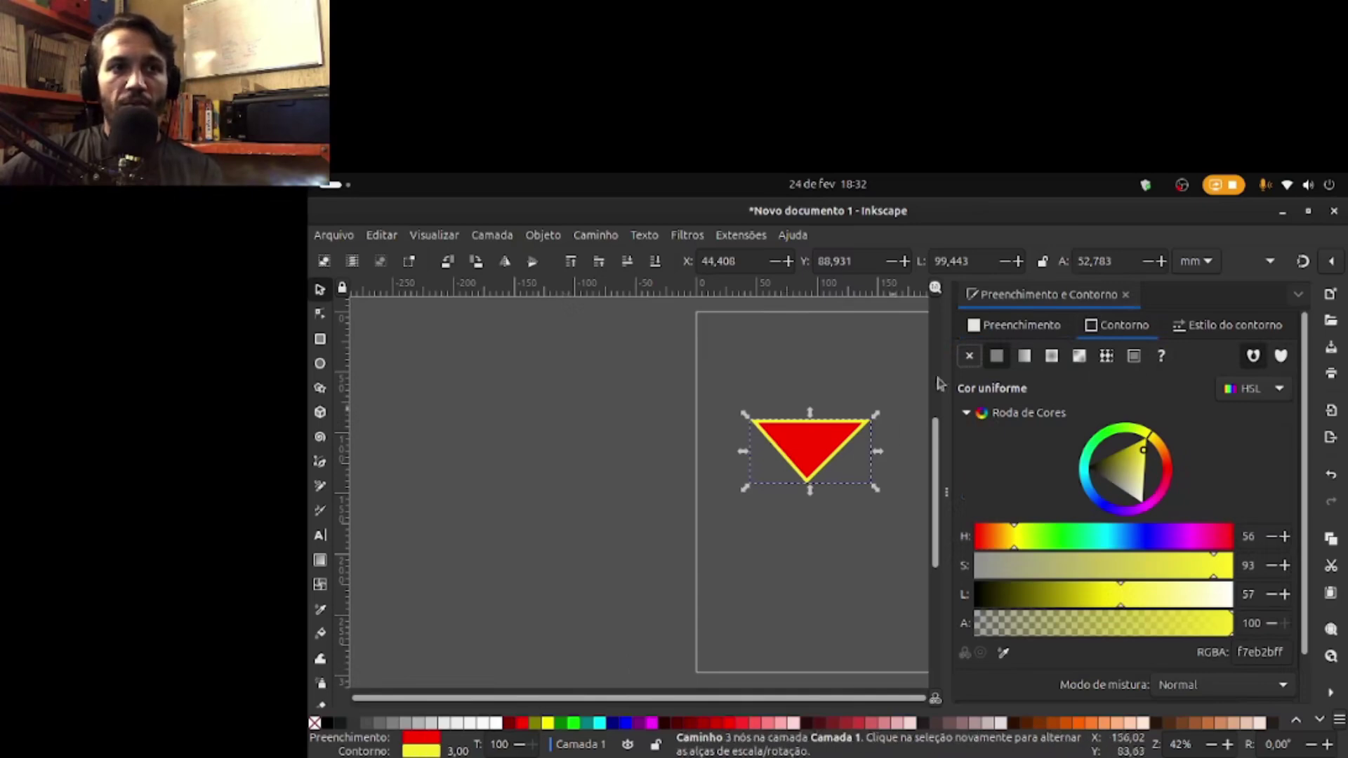
pyautogui.click(1126, 294)
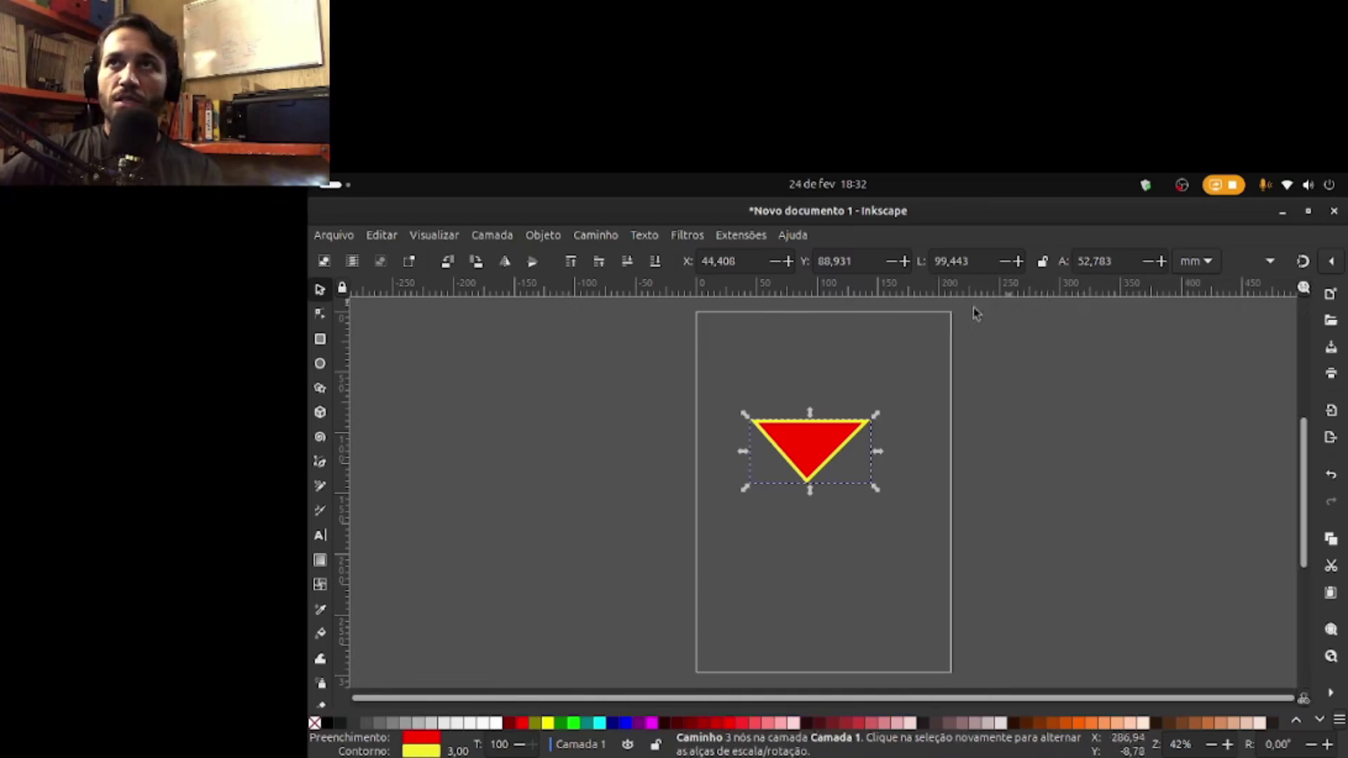
pyautogui.click(412, 743)
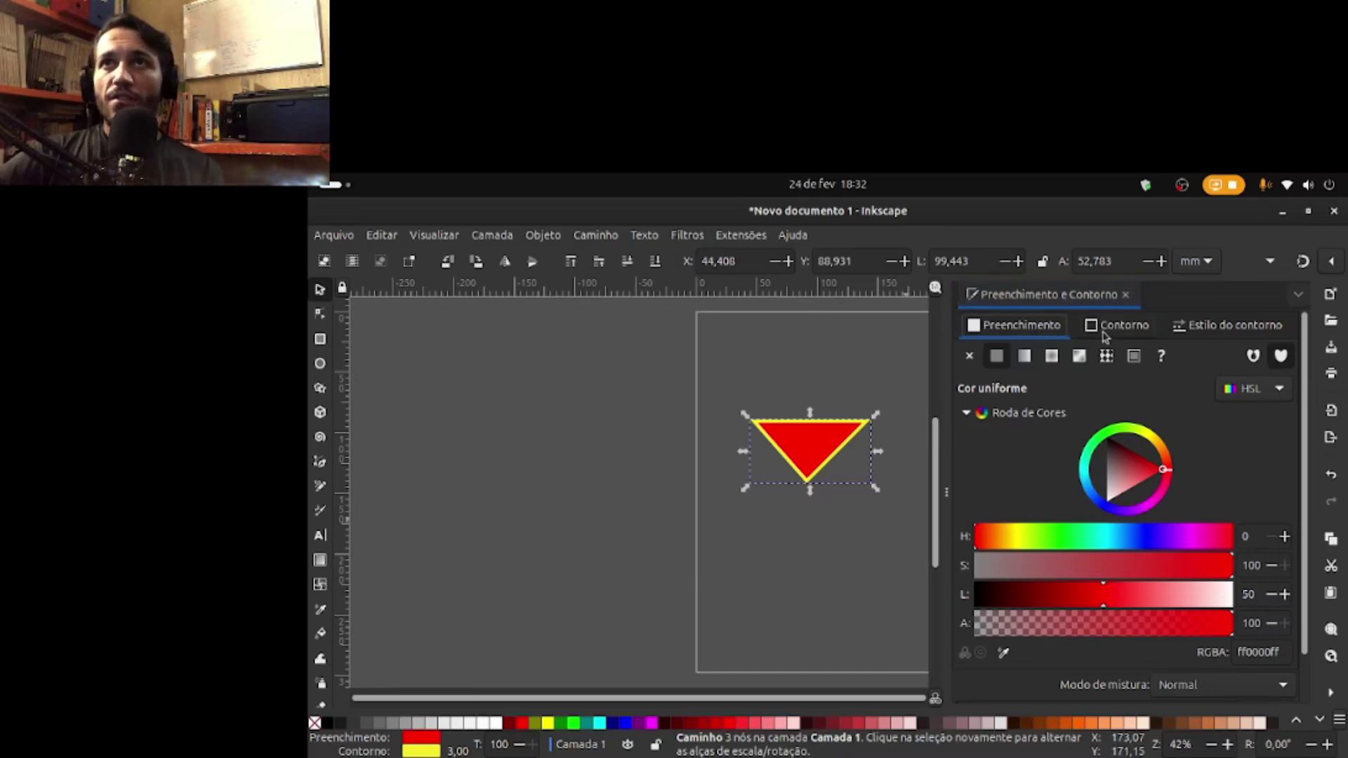
pyautogui.click(1213, 330)
pyautogui.click(1116, 328)
pyautogui.click(1032, 329)
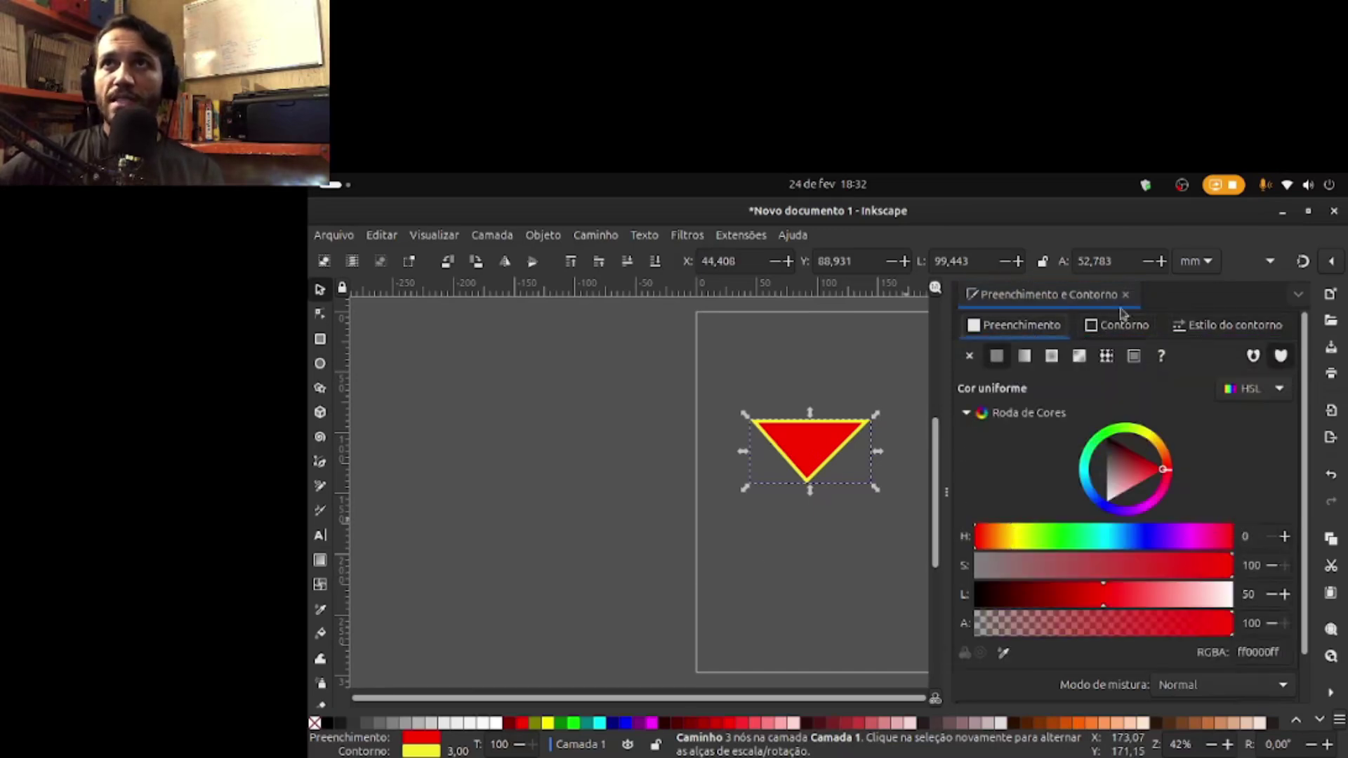
pyautogui.click(1126, 294)
pyautogui.click(881, 553)
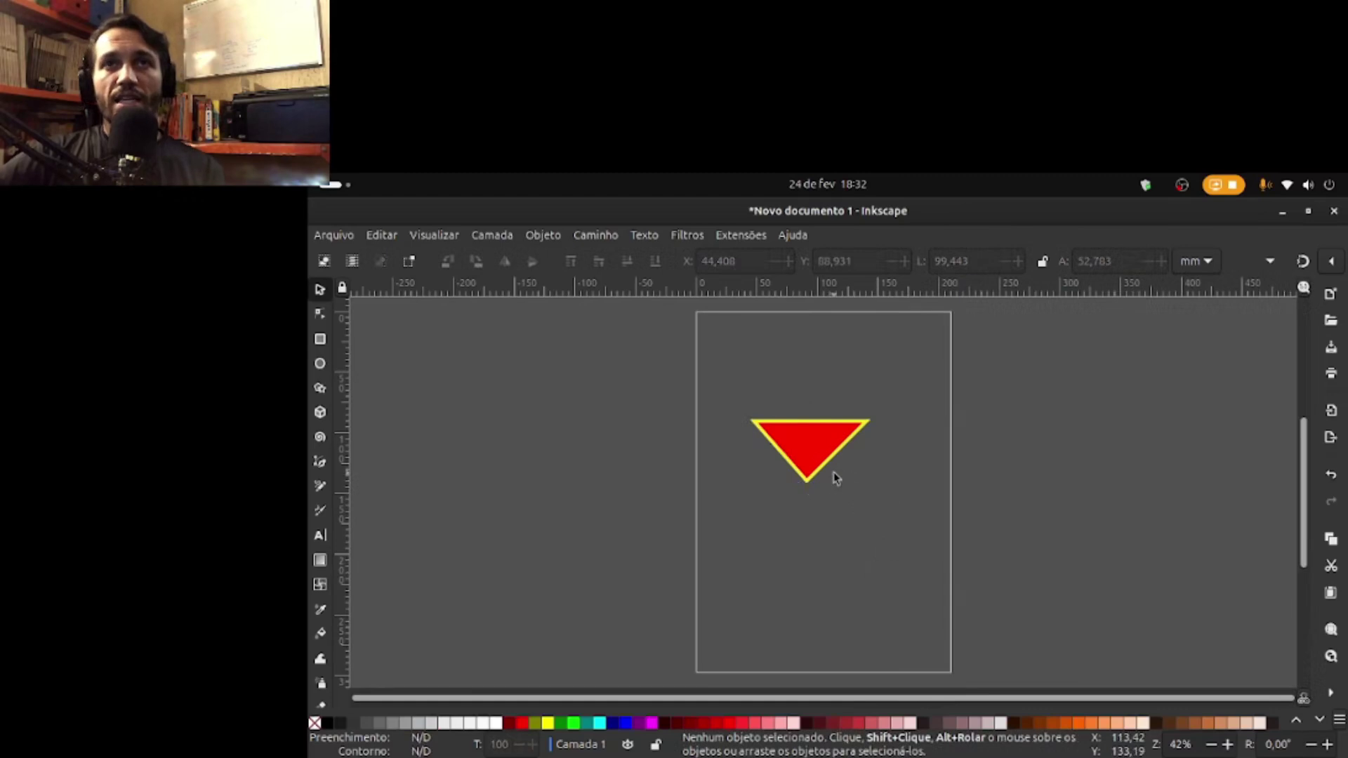
# Step: Place a vertical guide at the triangle's left tip, about 44 mm from the page's left edge
pyautogui.scroll(2, 833, 472)
pyautogui.moveTo(337, 570); pyautogui.dragTo(420, 474)
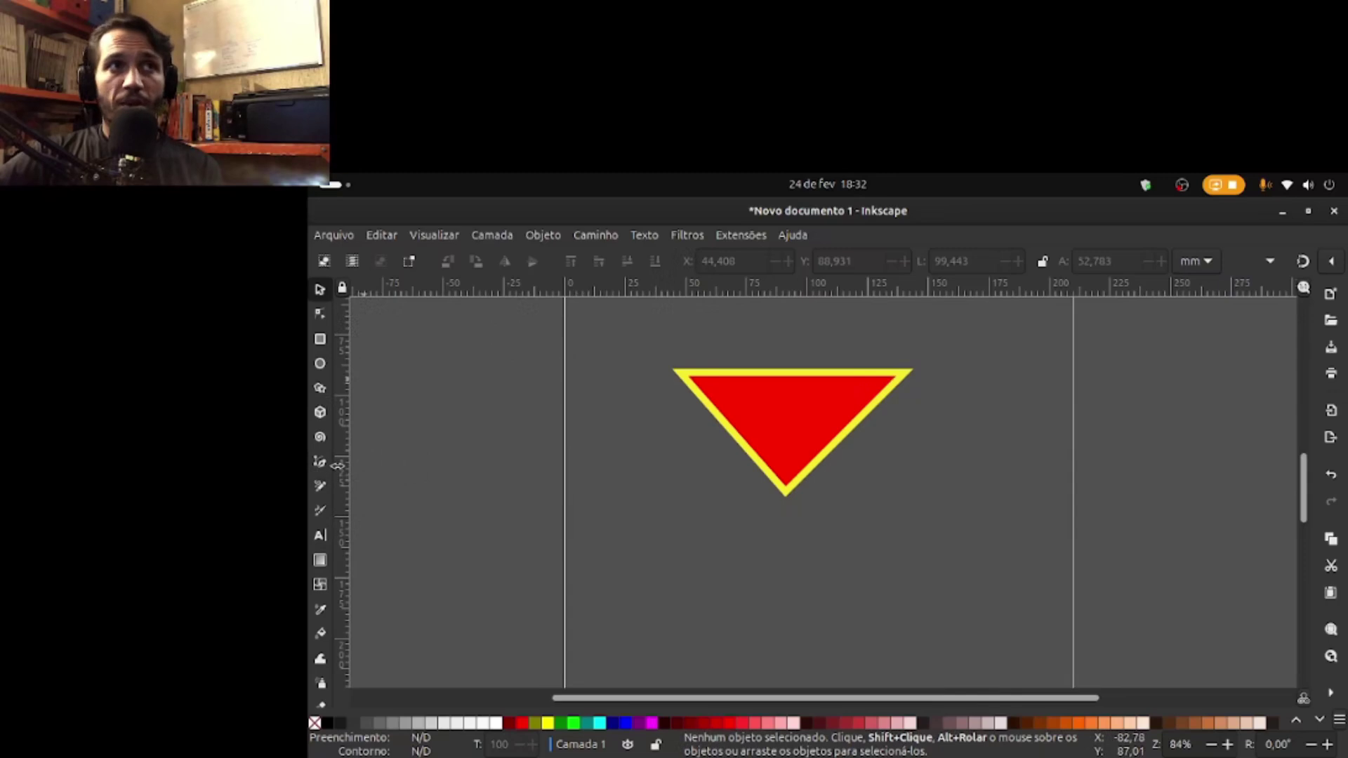
pyautogui.moveTo(344, 477); pyautogui.dragTo(674, 381)
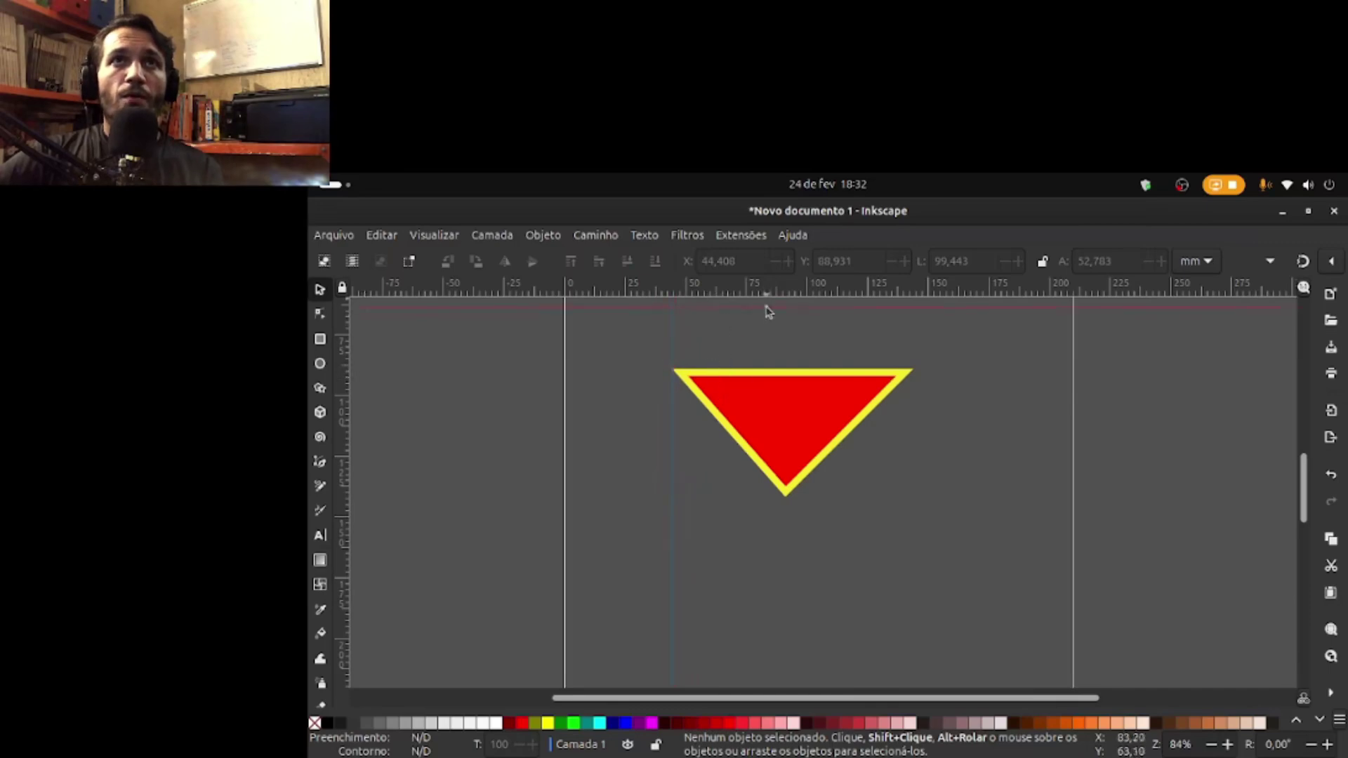
# Step: Place horizontal guides at the triangle's top edge and bottom tip, and vertical guides at its right tip and through its middle
pyautogui.moveTo(786, 359); pyautogui.dragTo(804, 491)
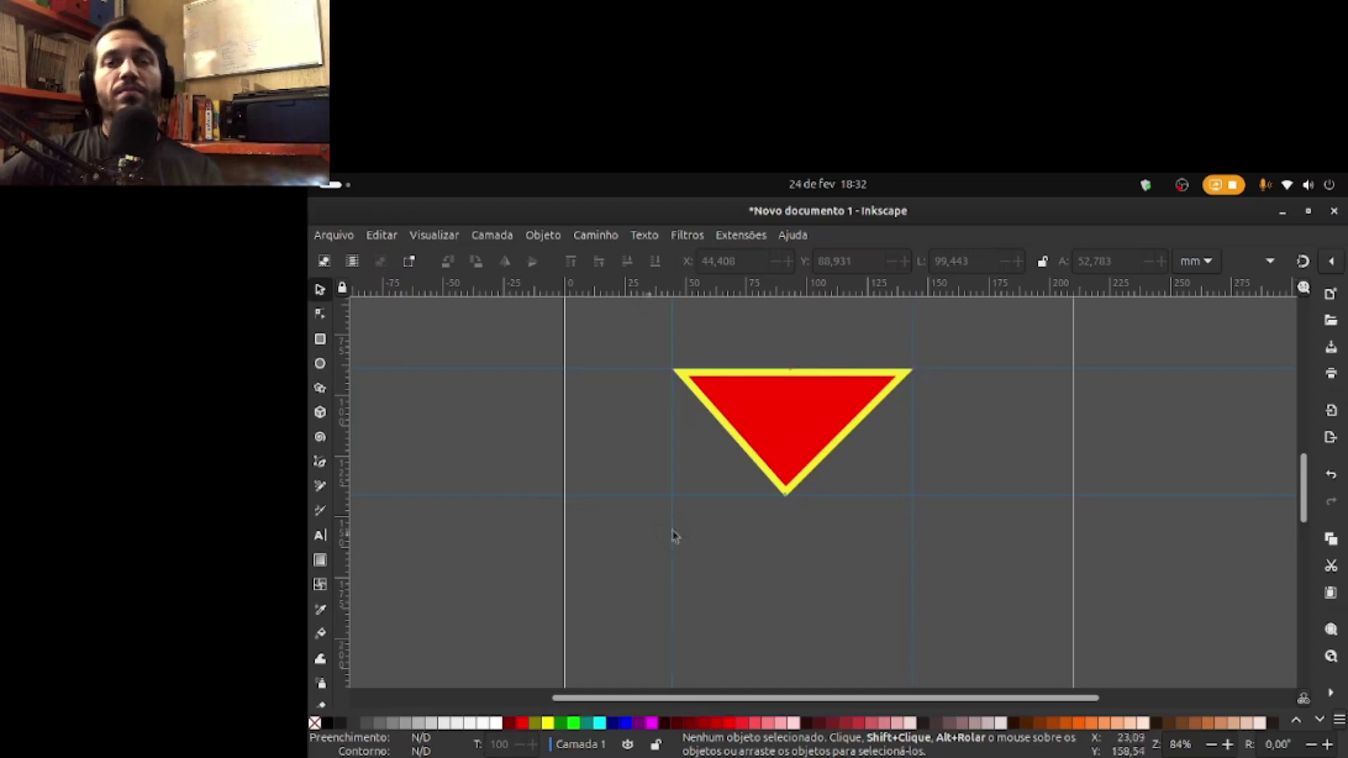
pyautogui.moveTo(338, 584); pyautogui.dragTo(431, 591)
pyautogui.moveTo(796, 406); pyautogui.dragTo(792, 374)
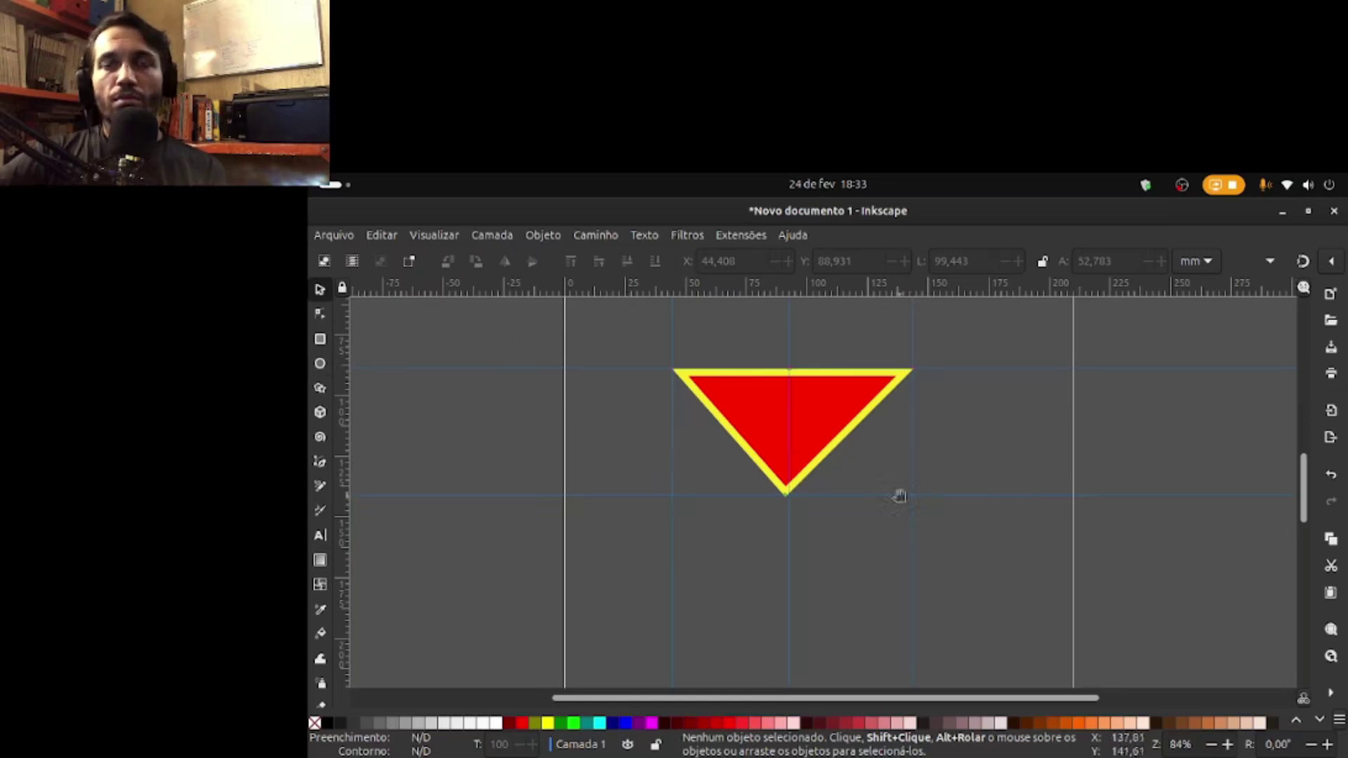
# Step: With the Node tool, move the triangle's bottom node onto the intersection of the middle and bottom guides, about X 92.6, Y 141 mm
pyautogui.keyDown('ctrl'); pyautogui.scroll(1, 824, 470); pyautogui.keyUp('ctrl')
pyautogui.keyDown('ctrl'); pyautogui.scroll(1, 714, 442); pyautogui.keyUp('ctrl')
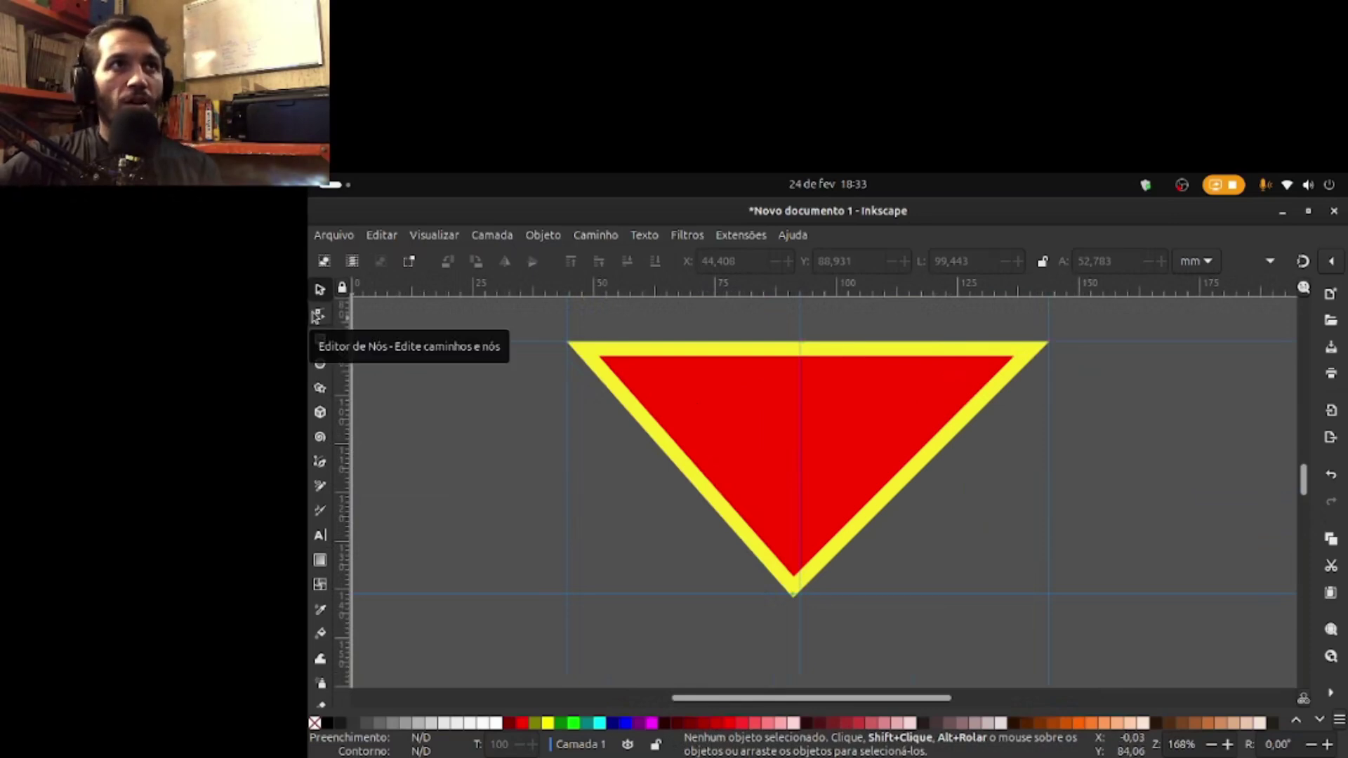
pyautogui.click(318, 316)
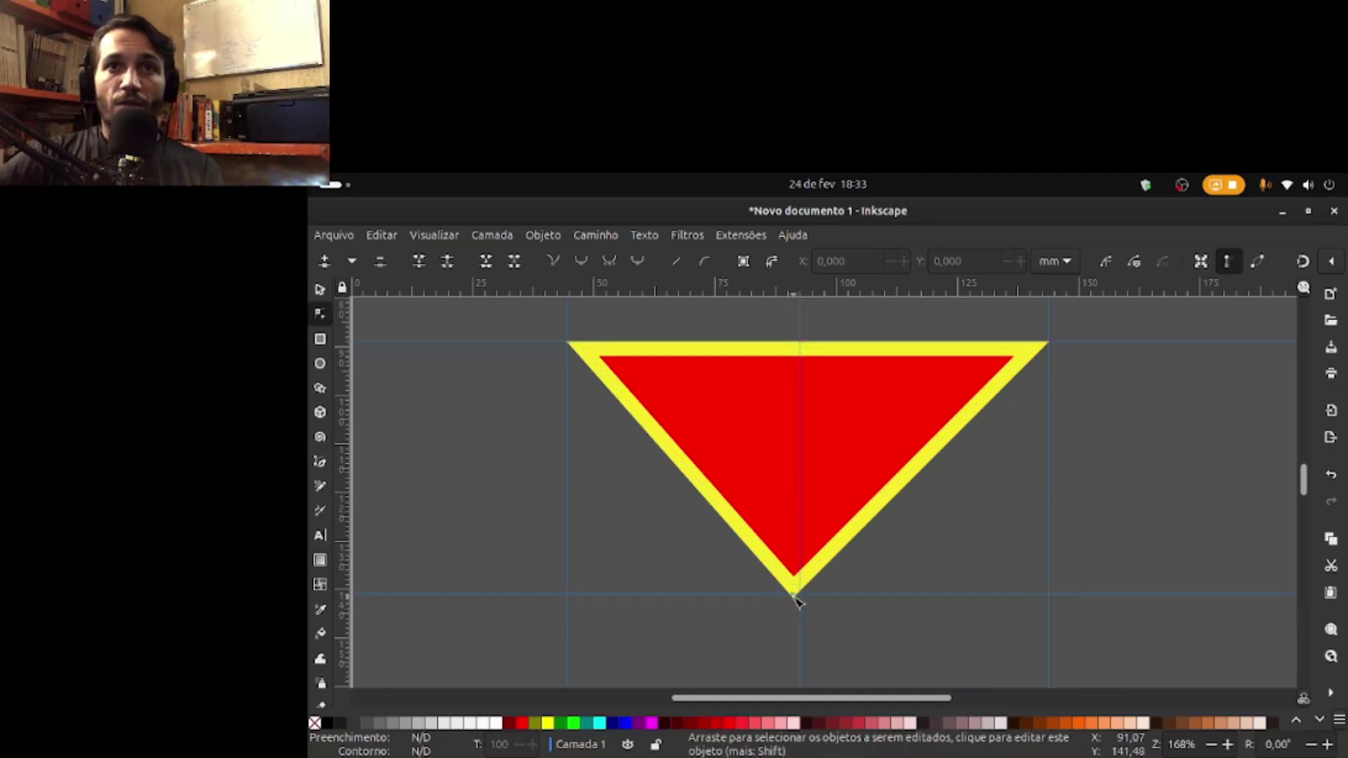
pyautogui.keyDown('ctrl'); pyautogui.scroll(5, 796, 598); pyautogui.keyUp('ctrl')
pyautogui.click(784, 510)
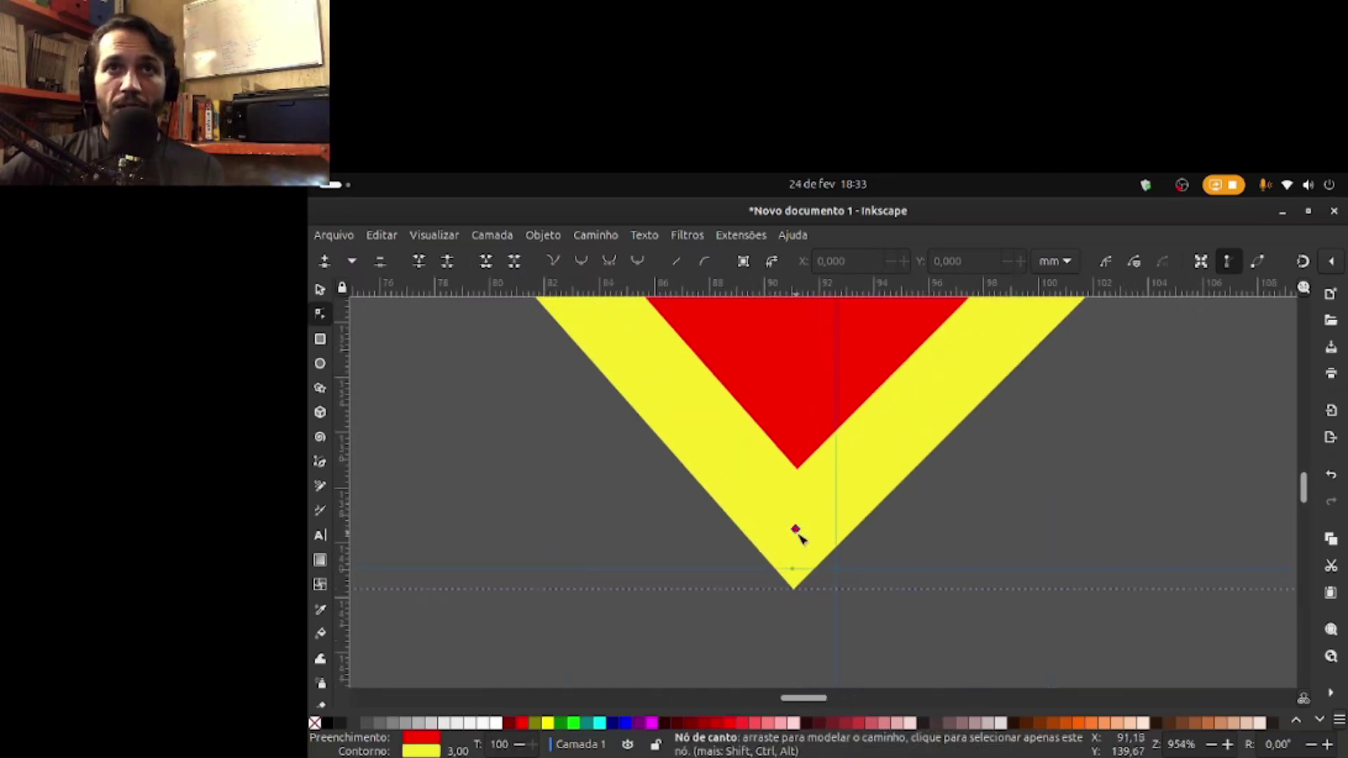
pyautogui.moveTo(802, 536); pyautogui.dragTo(837, 576)
pyautogui.scroll(-6, 906, 557)
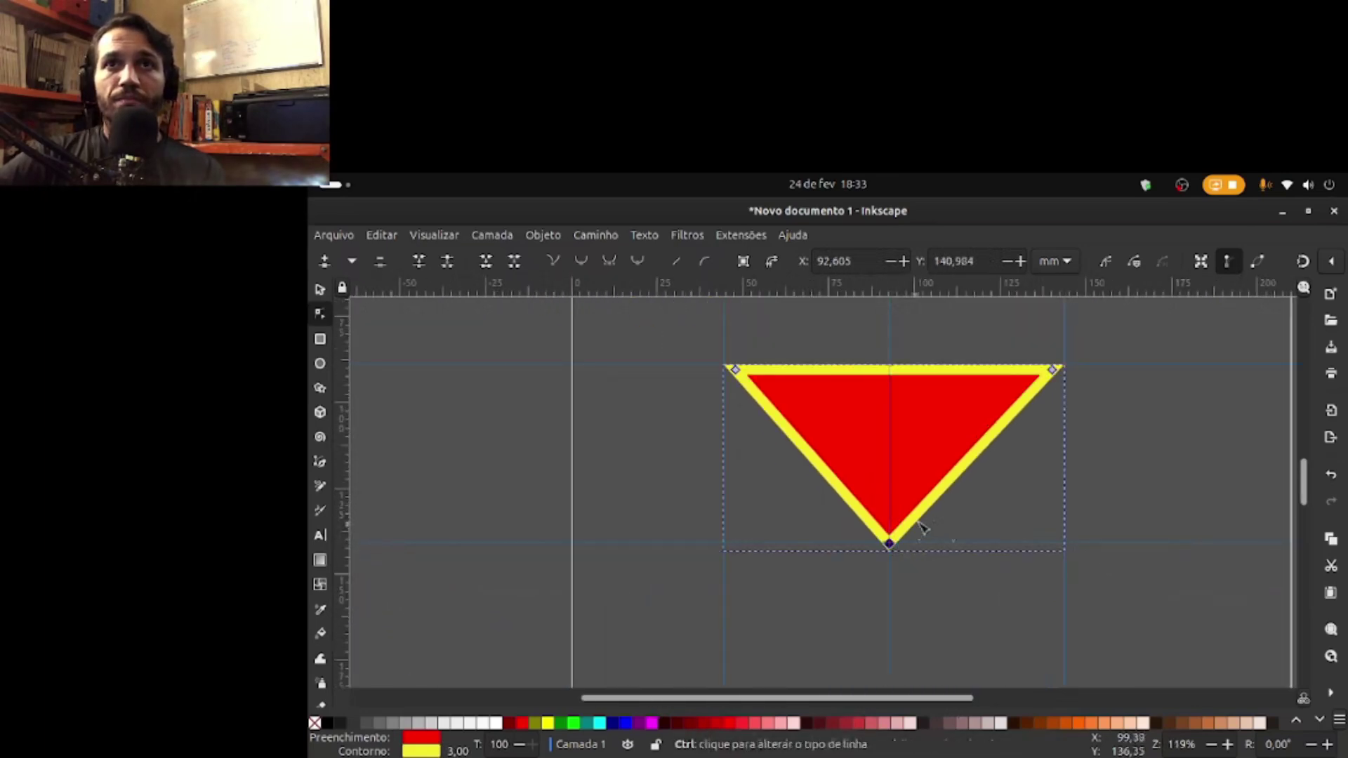
# Step: Move the triangle's upper right node onto the intersection of the right and top guides, about X 143.8, Y 88.9 mm
pyautogui.scroll(2, 1050, 431)
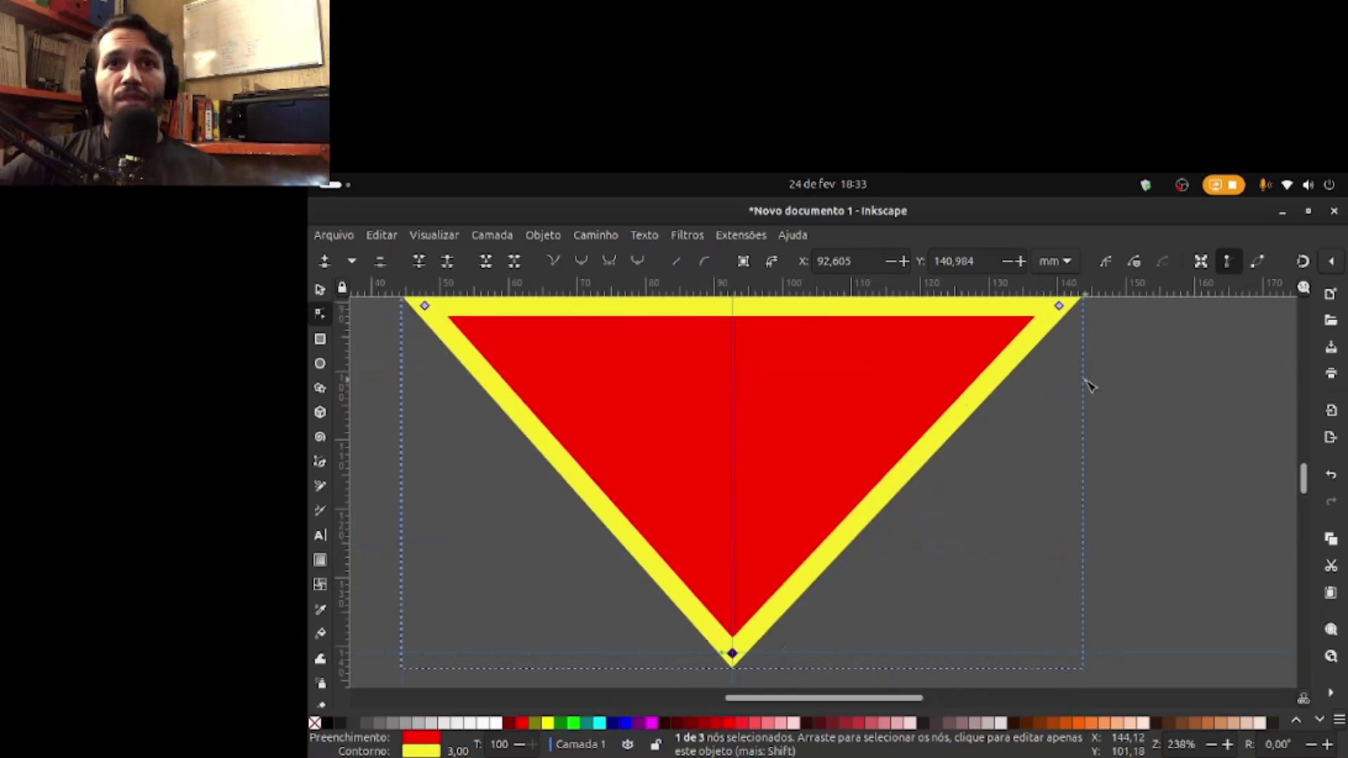
pyautogui.scroll(4, 1088, 384)
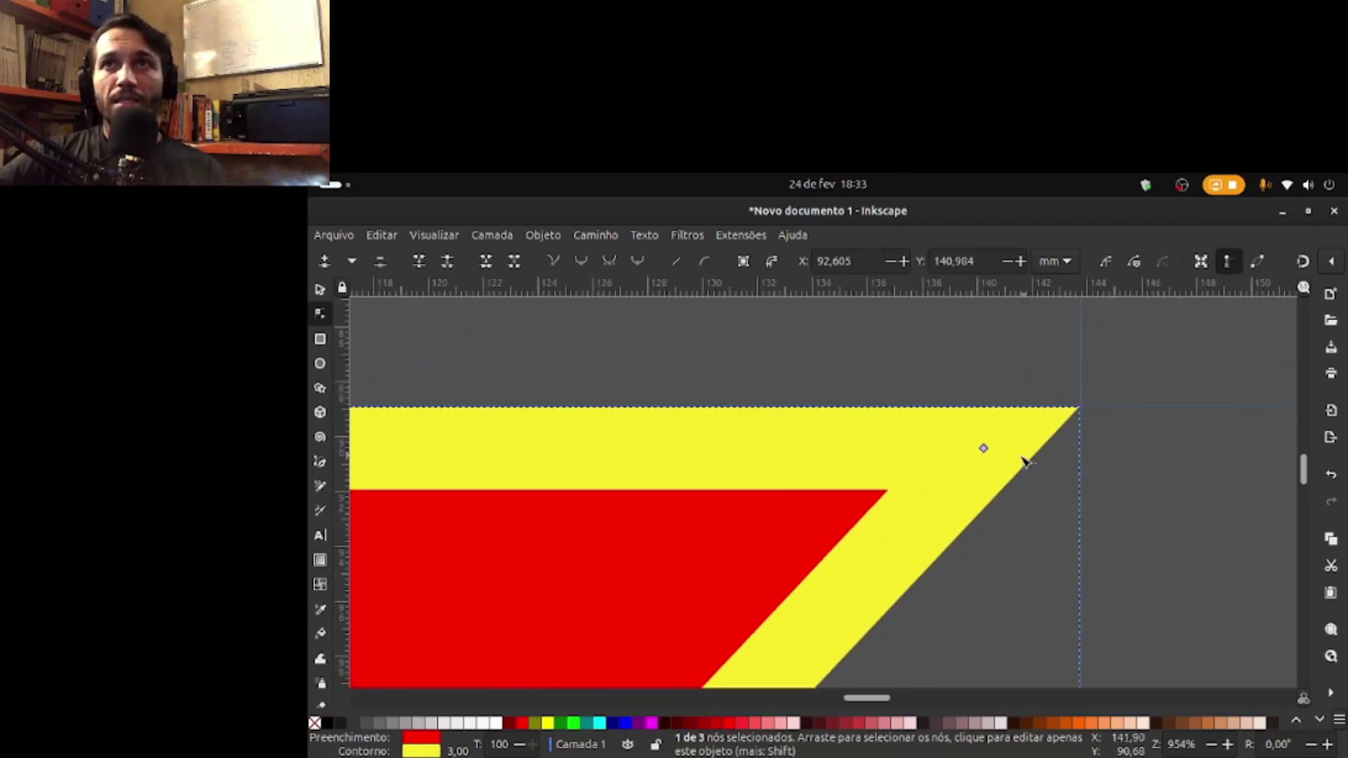
pyautogui.moveTo(985, 449); pyautogui.dragTo(1082, 407)
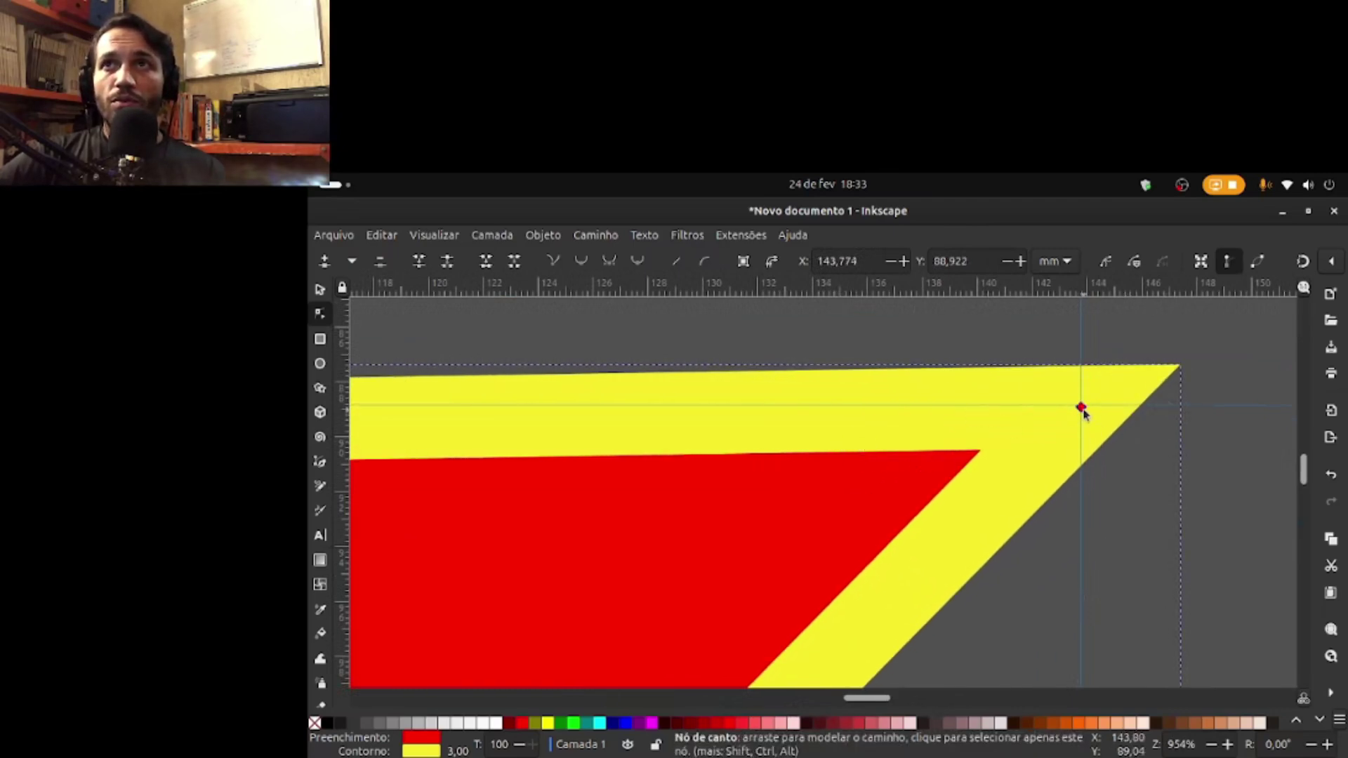
pyautogui.moveTo(1082, 411); pyautogui.dragTo(1083, 415)
pyautogui.scroll(-5, 842, 450)
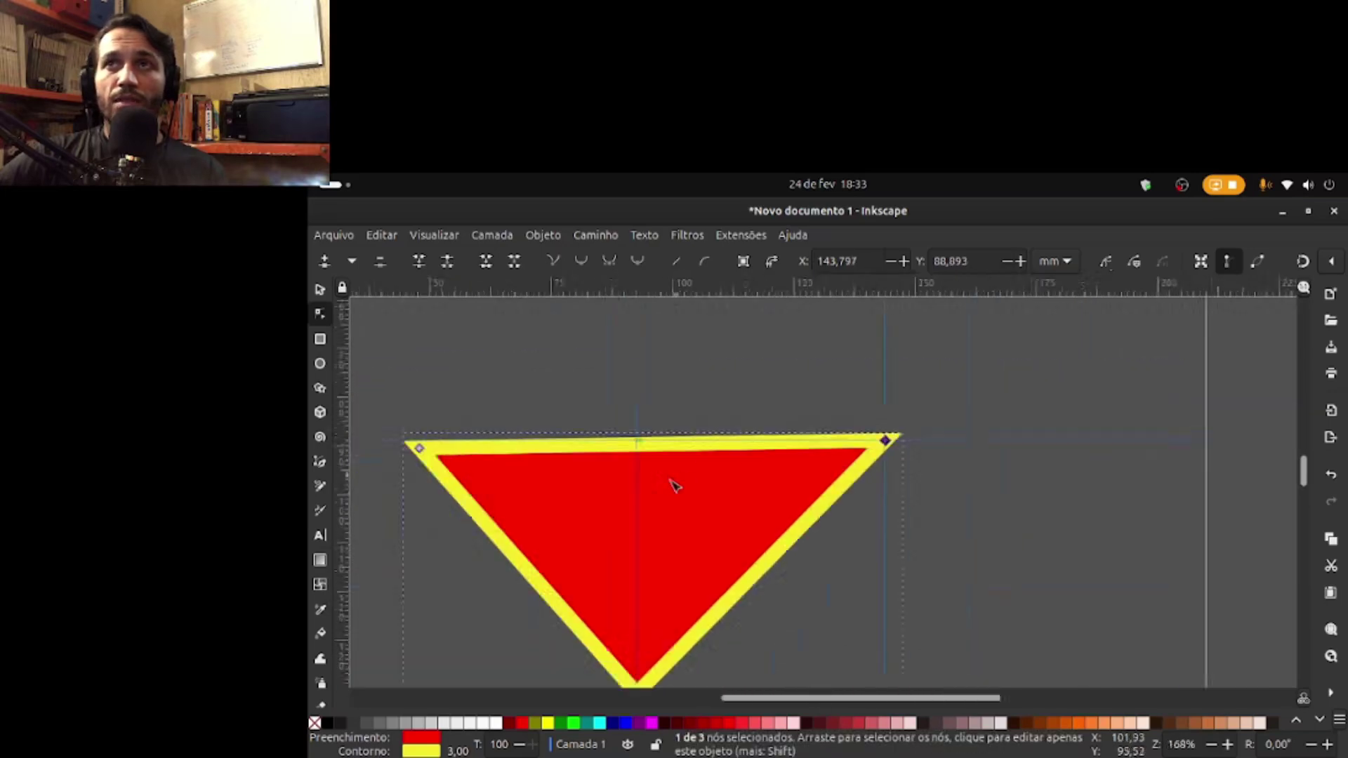
# Step: Move the triangle's upper left node onto the intersection of the left and top guides, about X 44.6, Y 88.9 mm, and deselect it
pyautogui.scroll(-2, 674, 485)
pyautogui.scroll(2, 511, 457)
pyautogui.scroll(5, 512, 456)
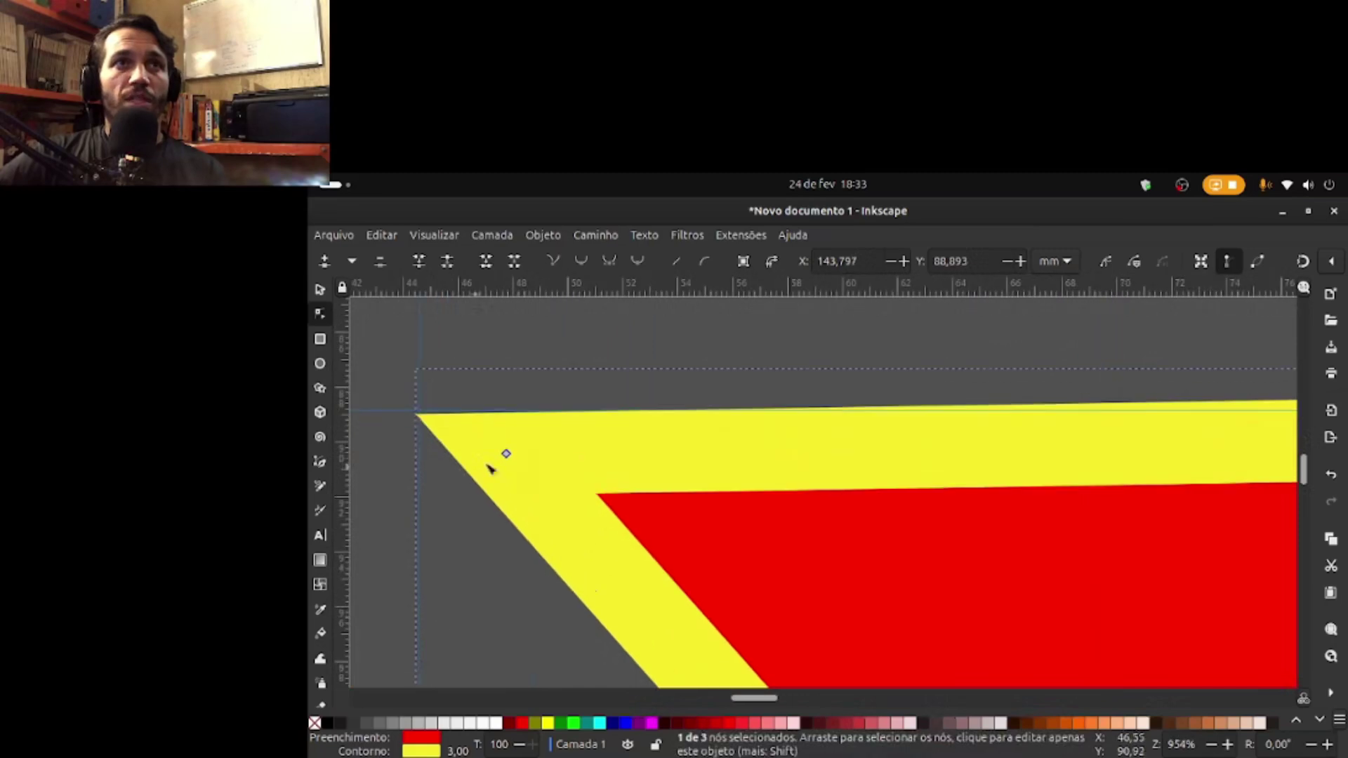
pyautogui.moveTo(511, 457); pyautogui.dragTo(420, 414)
pyautogui.scroll(-8, 633, 450)
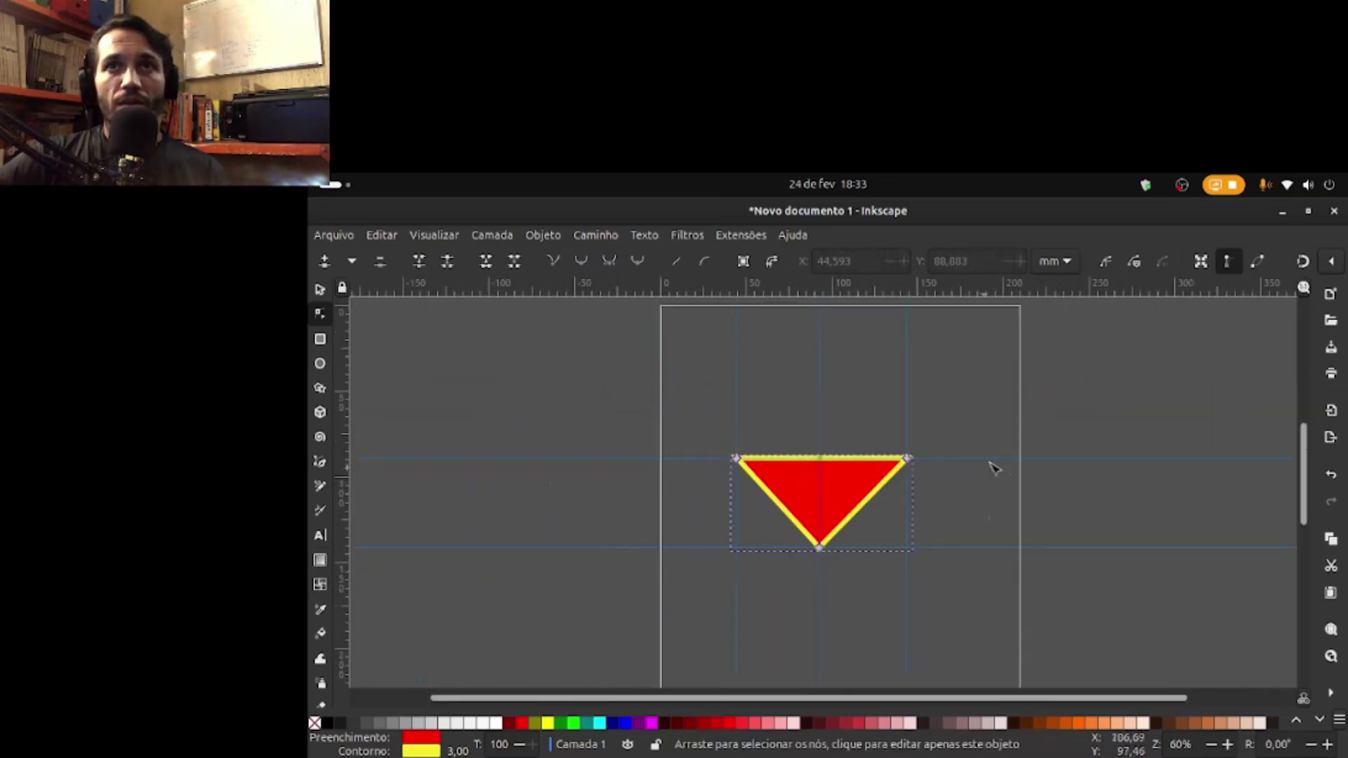
pyautogui.click(998, 420)
# Step: Delete all the vertical and horizontal guides around the triangle
pyautogui.click(321, 289)
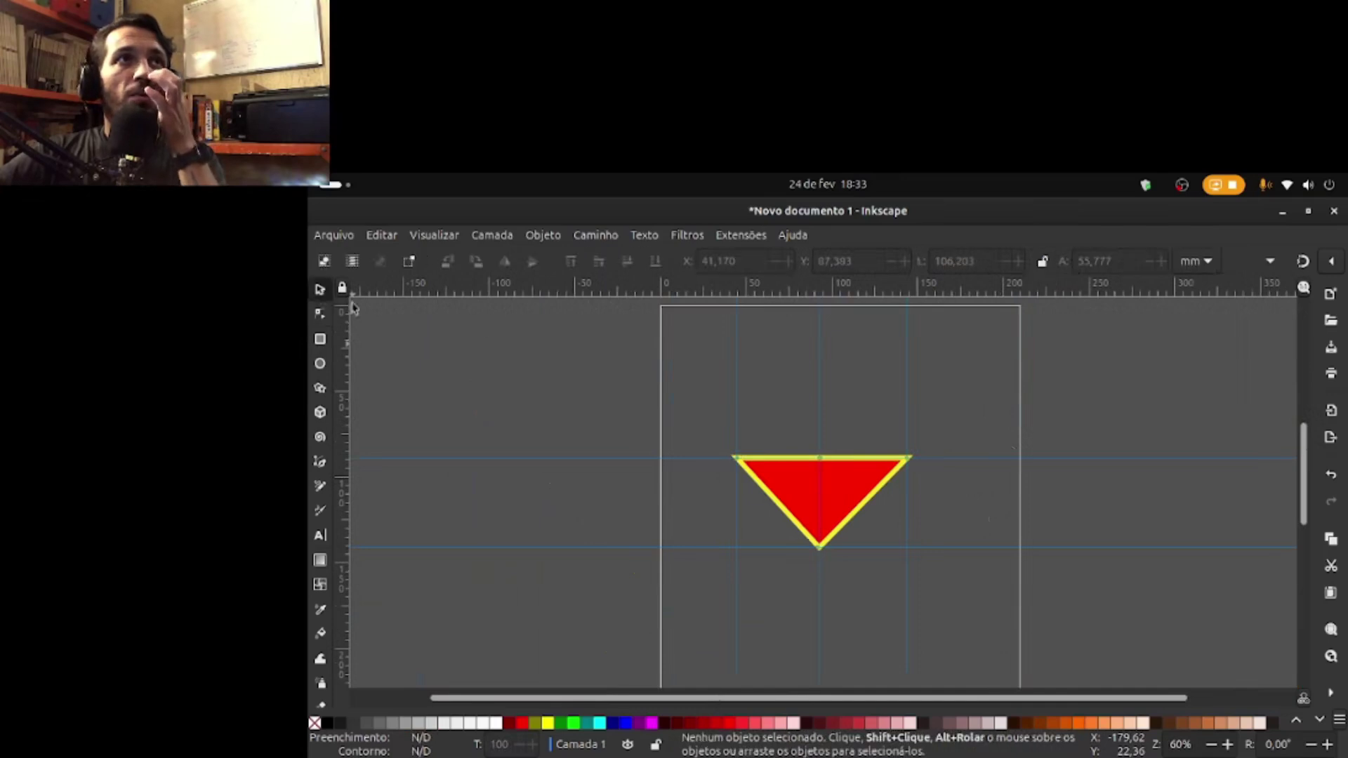
pyautogui.moveTo(936, 388); pyautogui.dragTo(644, 372)
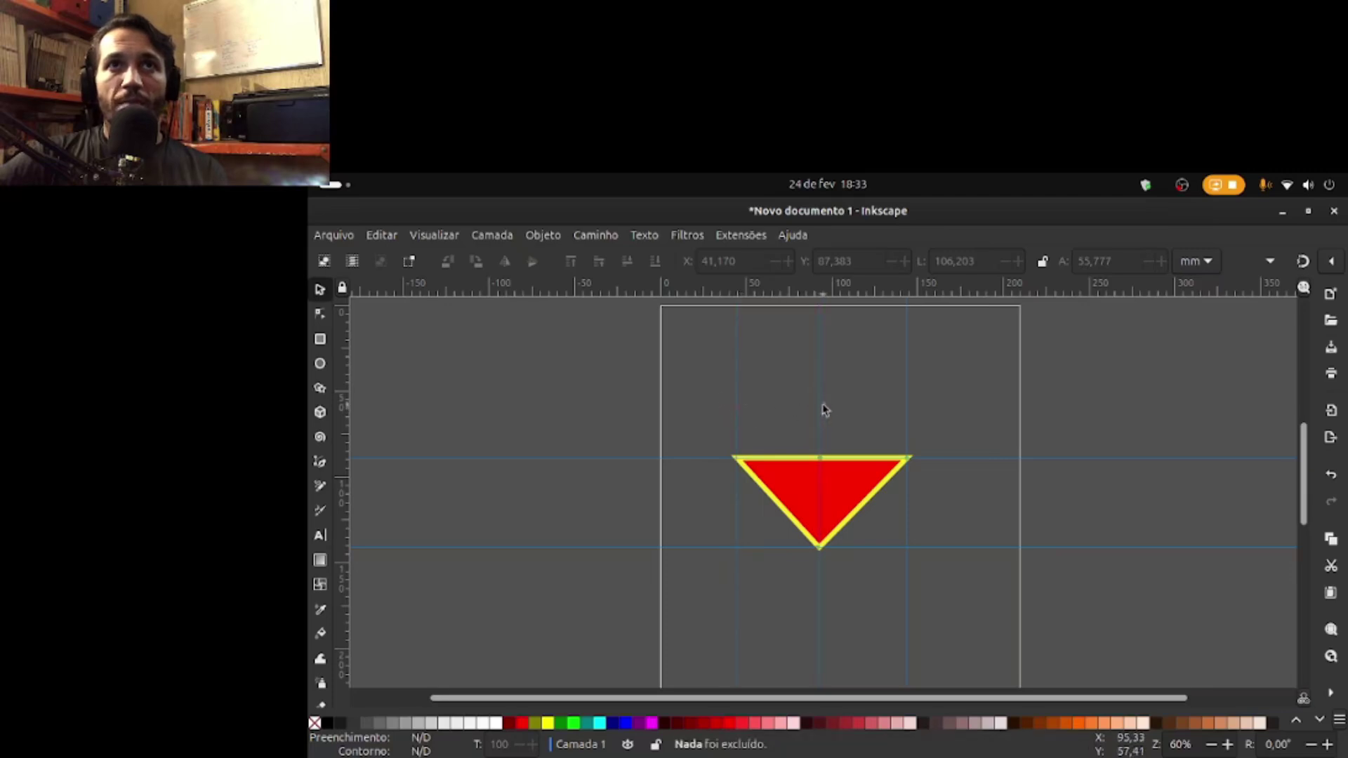
pyautogui.doubleClick(739, 389)
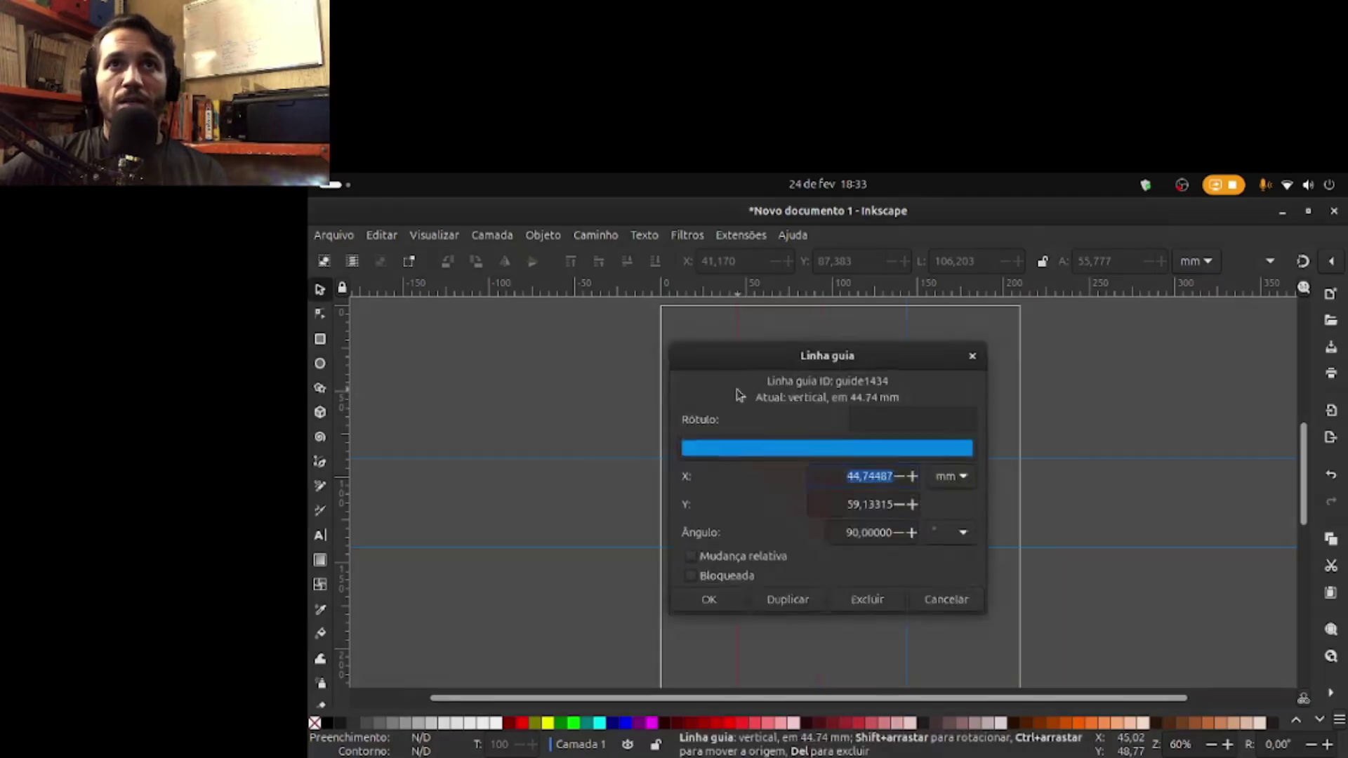
pyautogui.click(902, 609)
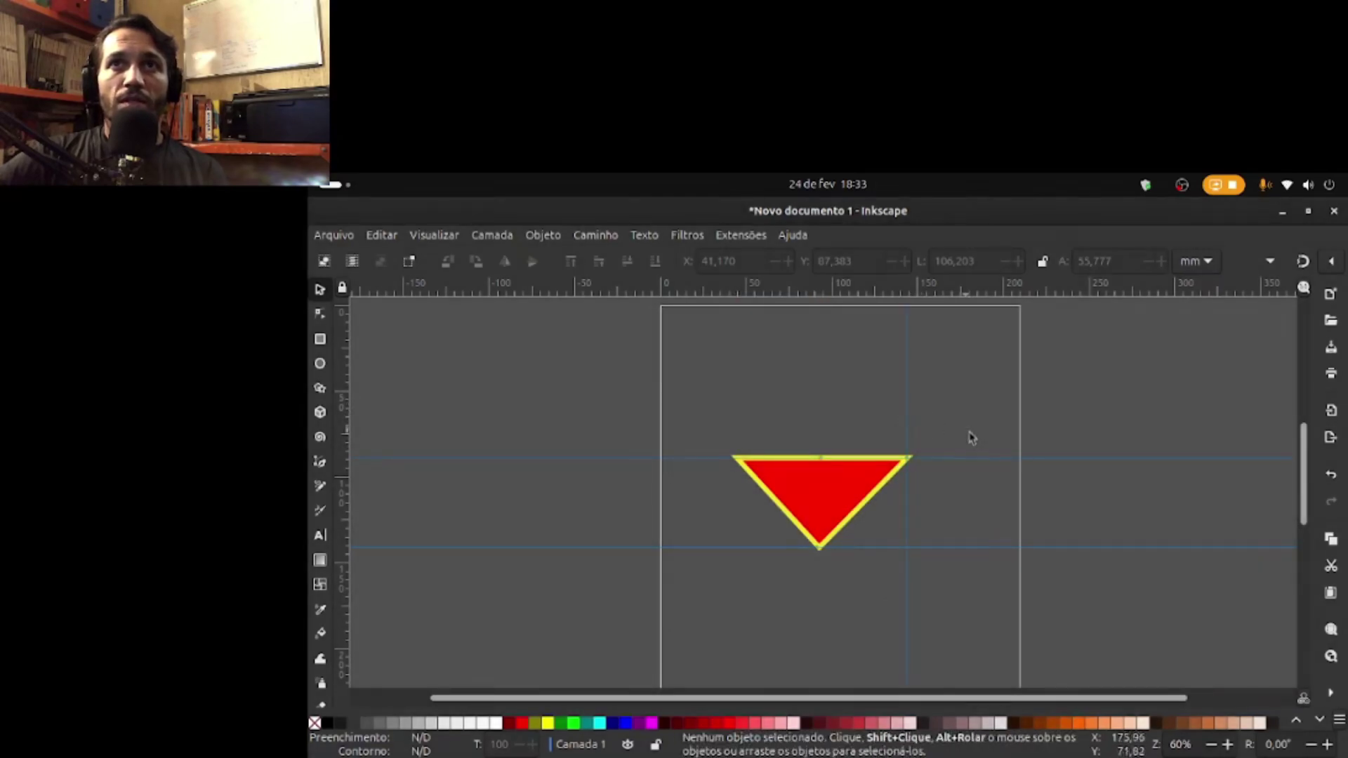
pyautogui.press('Delete')
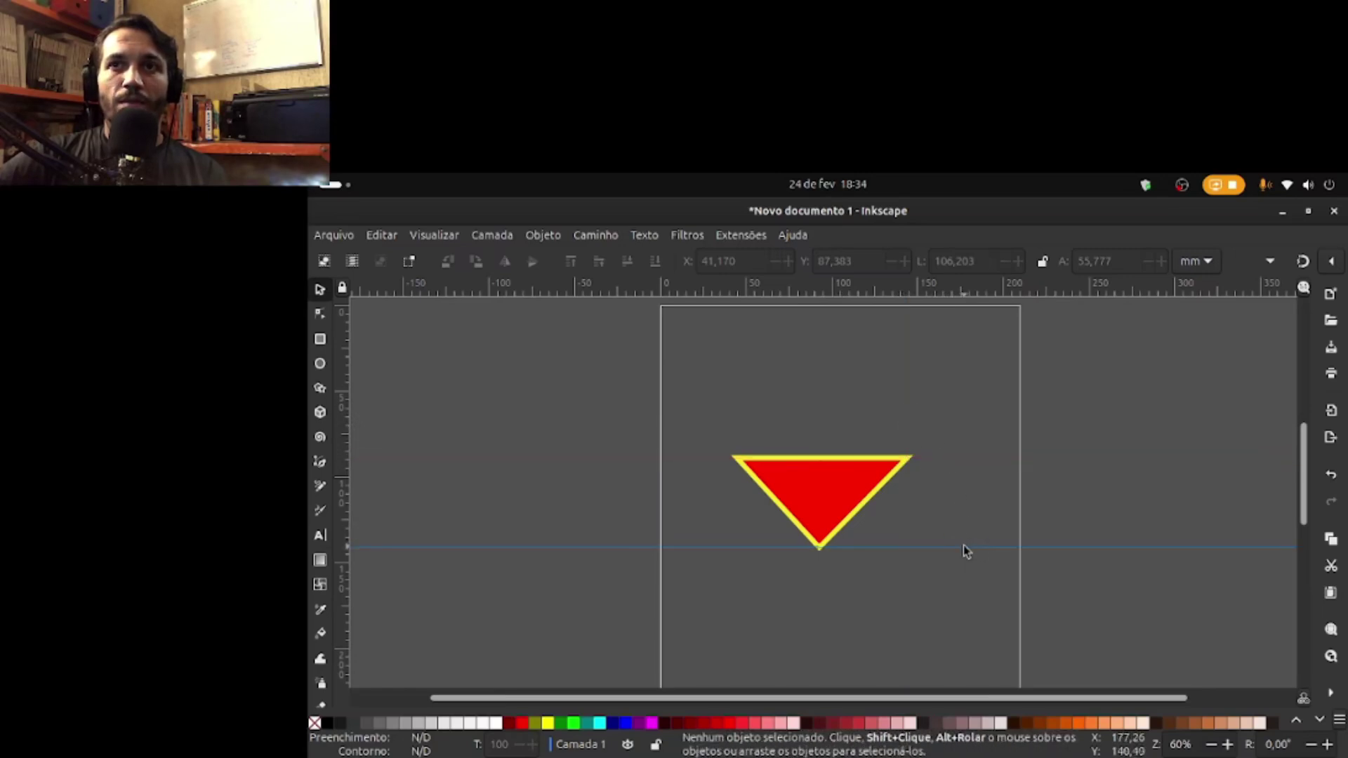
pyautogui.press('Delete')
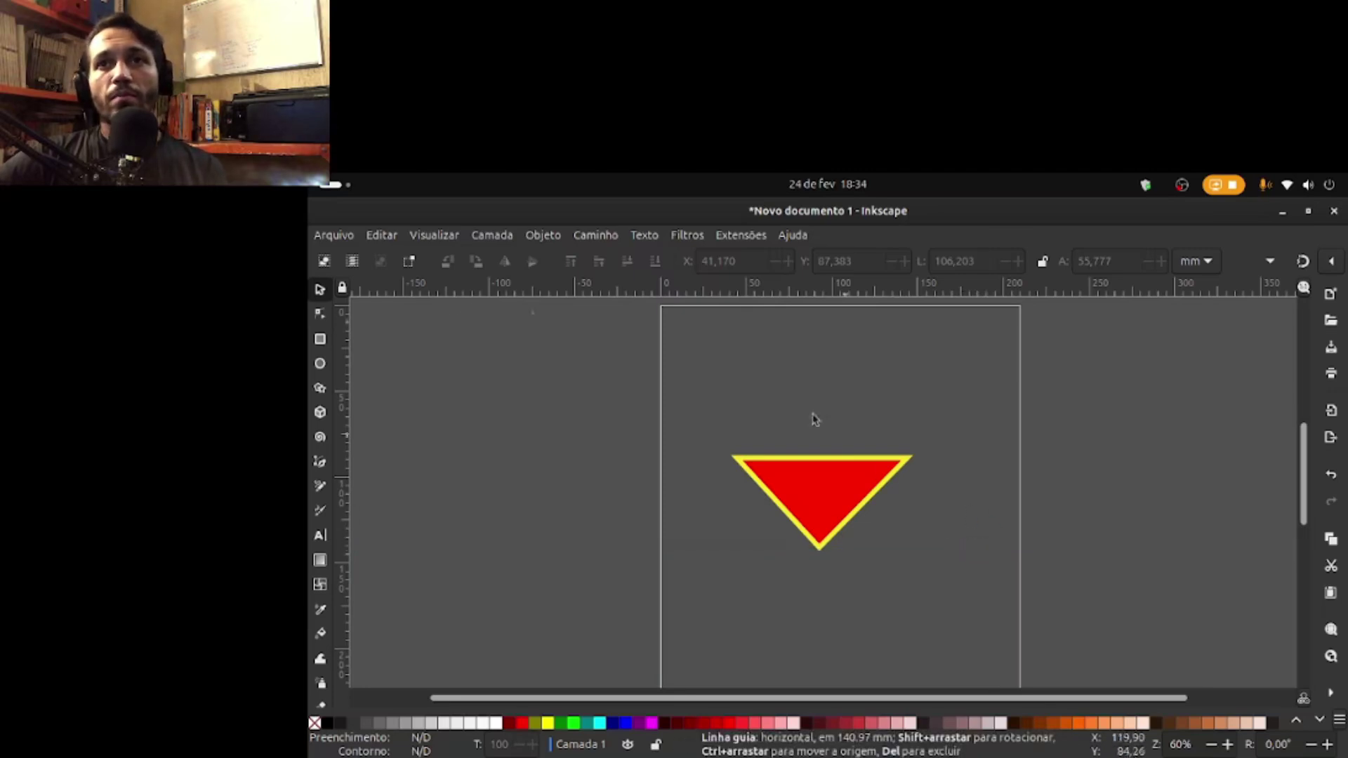
# Step: Draw a square about 65 mm wide beside the page's left edge and a circle about 39 mm in radius below it
pyautogui.click(320, 339)
pyautogui.moveTo(466, 431)
pyautogui.mouseDown()
pyautogui.moveTo(621, 573)
pyautogui.moveTo(562, 522)
pyautogui.moveTo(563, 551)
pyautogui.moveTo(583, 541)
pyautogui.moveTo(599, 569)
pyautogui.moveTo(645, 551)
pyautogui.moveTo(550, 569)
pyautogui.moveTo(570, 542)
pyautogui.moveTo(608, 551)
pyautogui.moveTo(548, 472)
pyautogui.moveTo(497, 469)
pyautogui.moveTo(595, 585)
pyautogui.moveTo(520, 516)
pyautogui.moveTo(512, 472)
pyautogui.moveTo(605, 545)
pyautogui.moveTo(652, 487)
pyautogui.moveTo(560, 542)
pyautogui.moveTo(621, 572)
pyautogui.moveTo(650, 621)
pyautogui.moveTo(523, 516)
pyautogui.moveTo(560, 536)
pyautogui.moveTo(515, 518)
pyautogui.moveTo(528, 659)
pyautogui.moveTo(516, 547)
pyautogui.moveTo(536, 532)
pyautogui.moveTo(581, 551)
pyautogui.moveTo(527, 503)
pyautogui.moveTo(581, 547)
pyautogui.moveTo(554, 506)
pyautogui.moveTo(594, 541)
pyautogui.mouseUp()
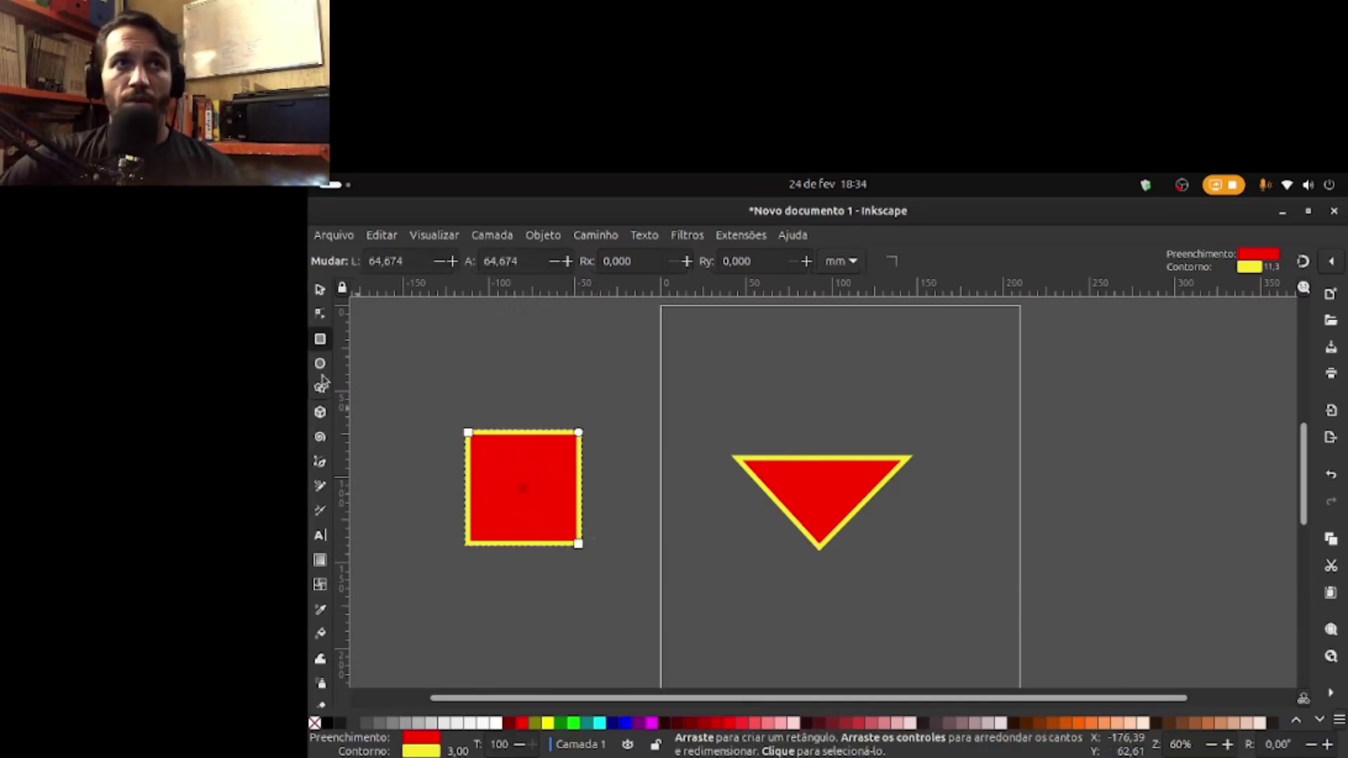
pyautogui.click(320, 364)
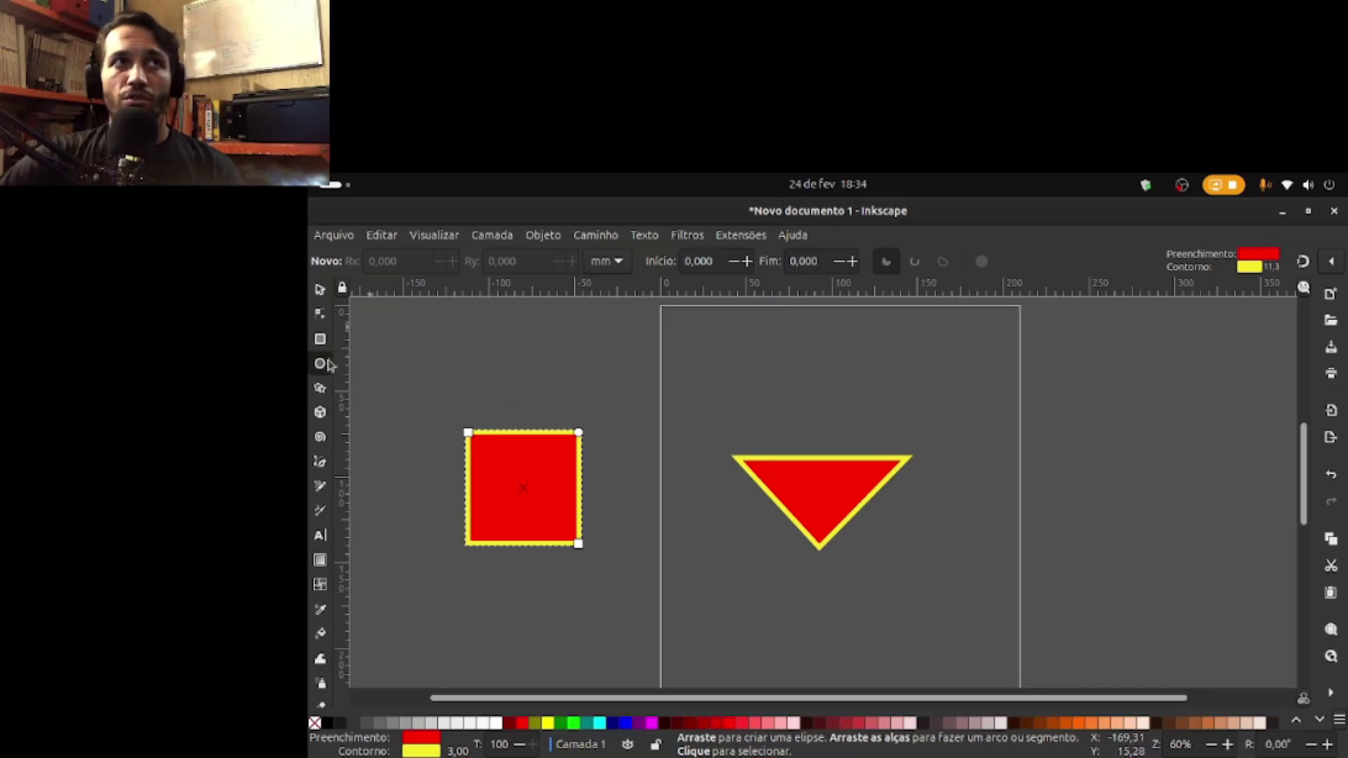
pyautogui.scroll(-1, 542, 445)
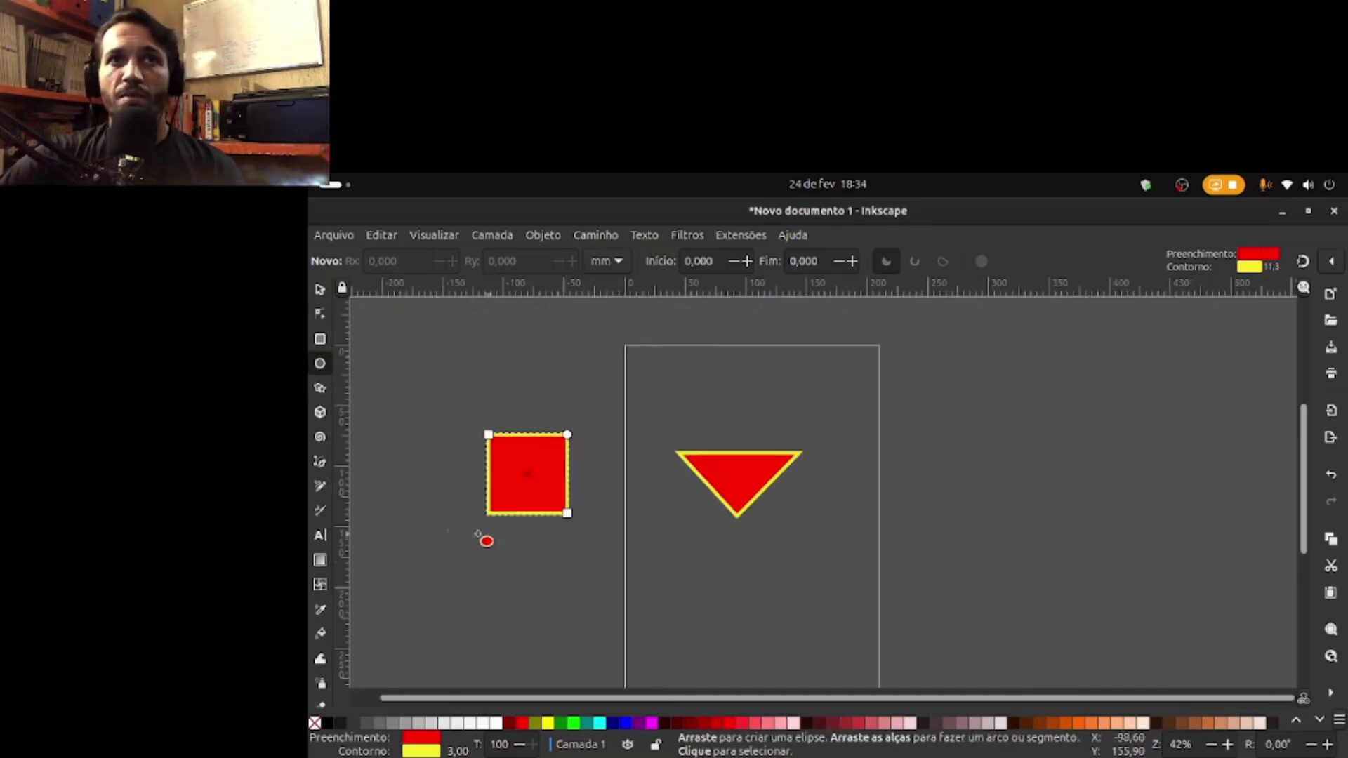
pyautogui.moveTo(458, 549); pyautogui.dragTo(555, 657)
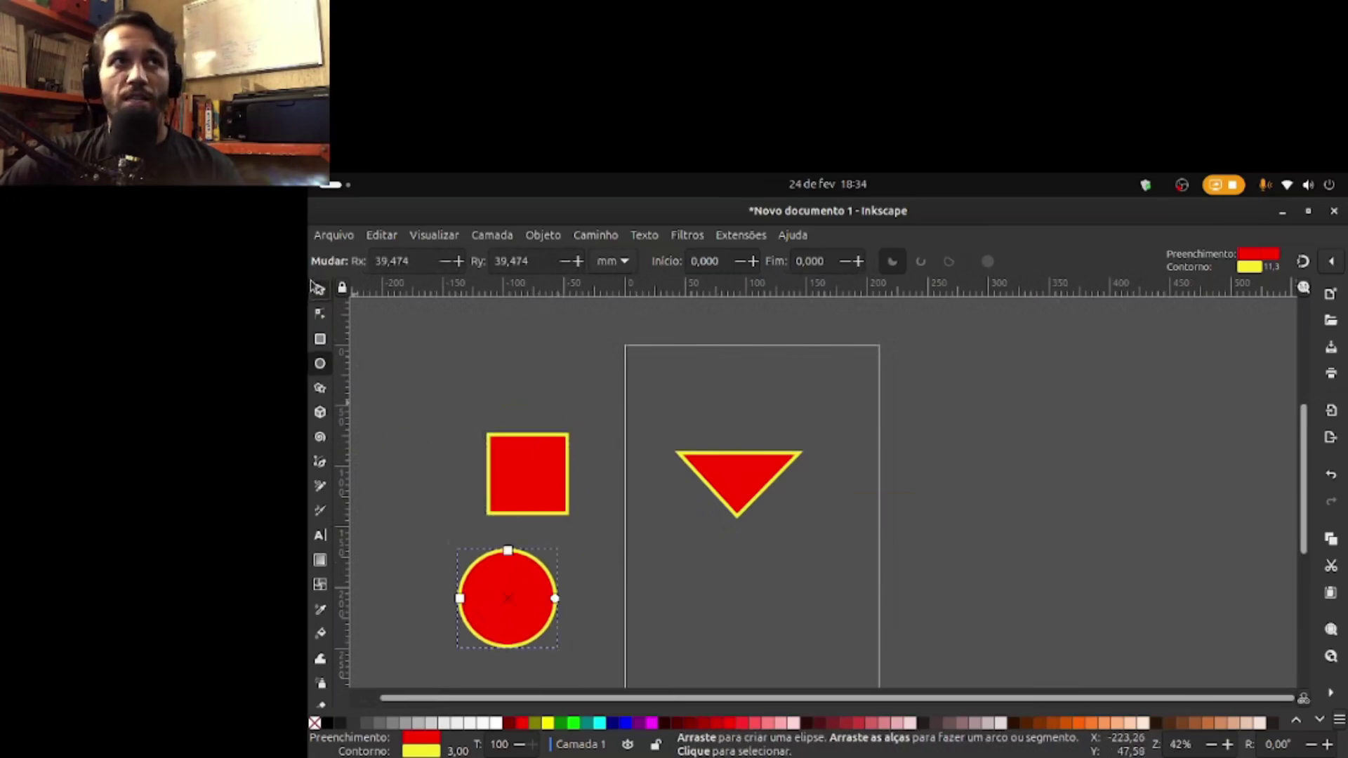
# Step: Move the circle so it sits centred just below the square
pyautogui.click(318, 288)
pyautogui.click(542, 478)
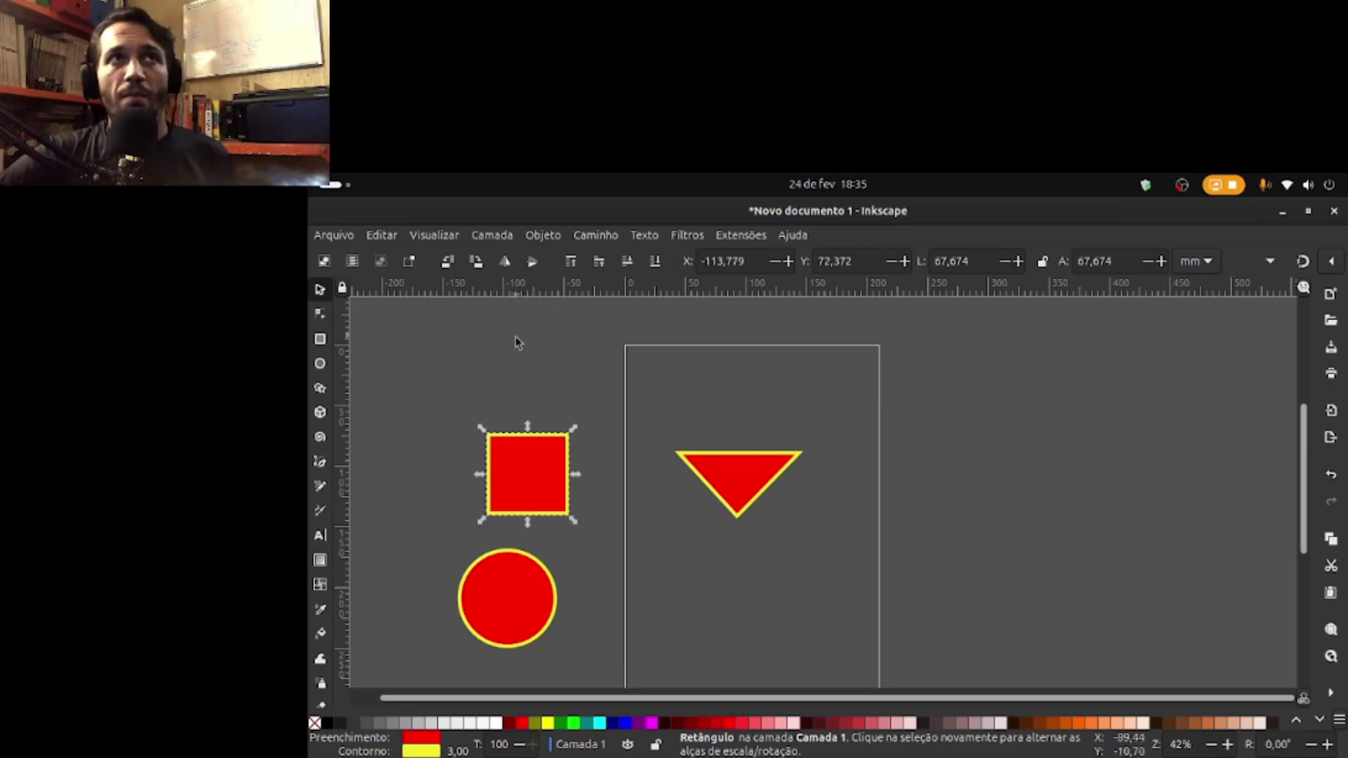
pyautogui.moveTo(533, 578)
pyautogui.mouseDown()
pyautogui.moveTo(550, 590)
pyautogui.moveTo(546, 573)
pyautogui.mouseUp()
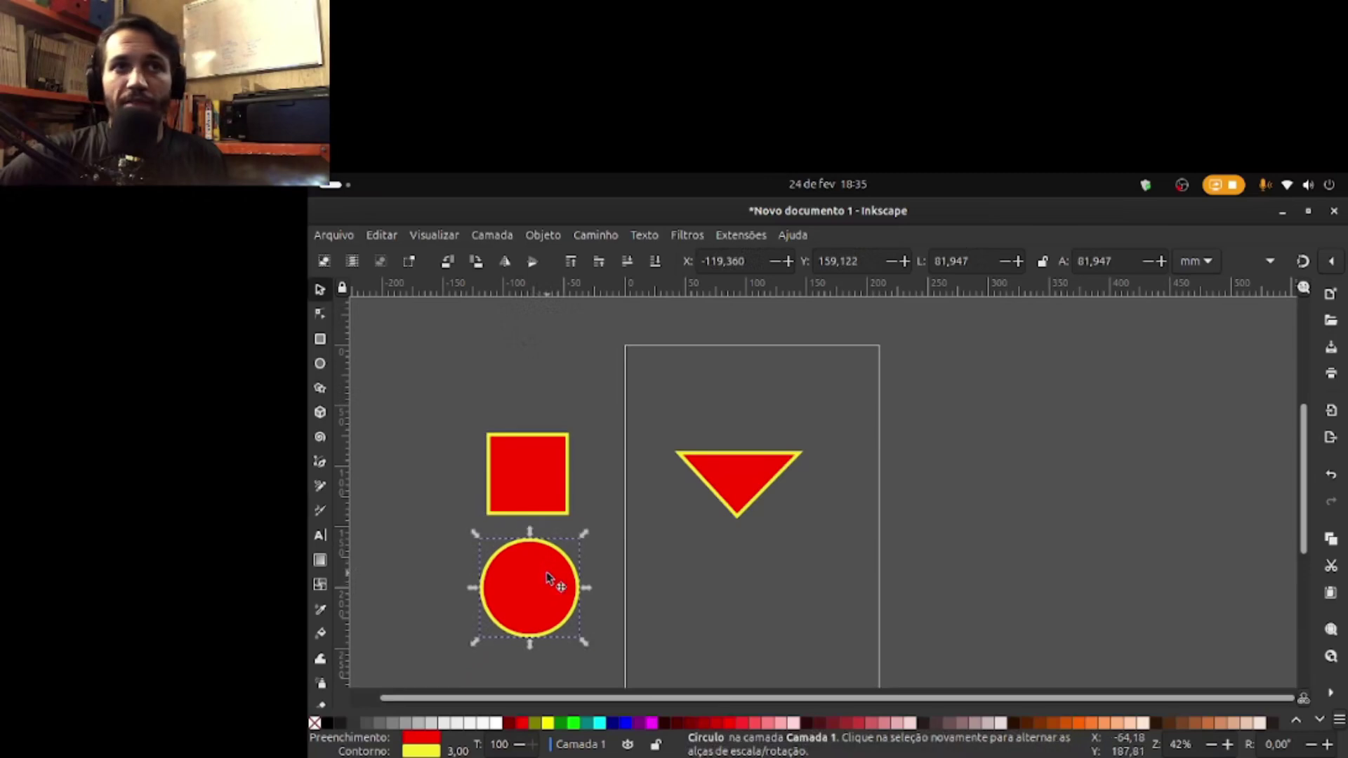
pyautogui.click(475, 359)
pyautogui.click(513, 467)
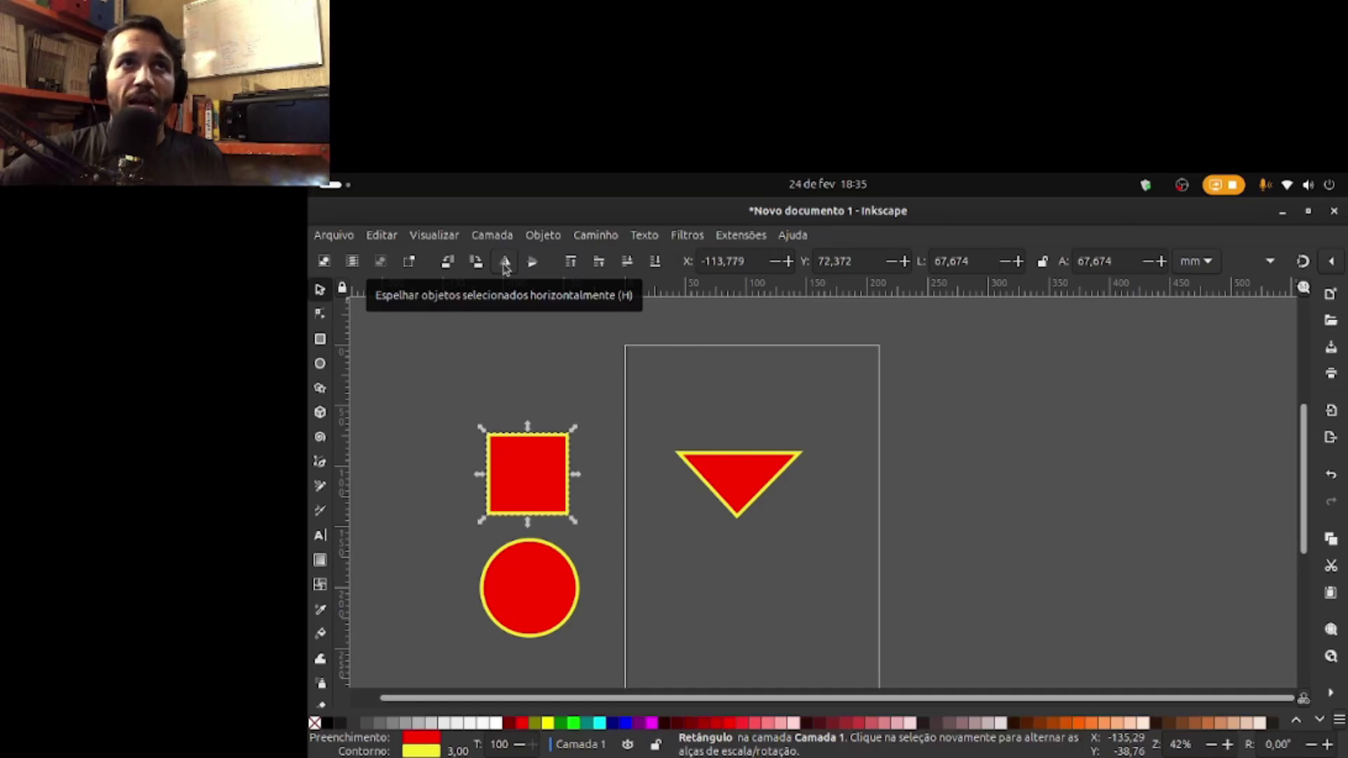
pyautogui.click(507, 627)
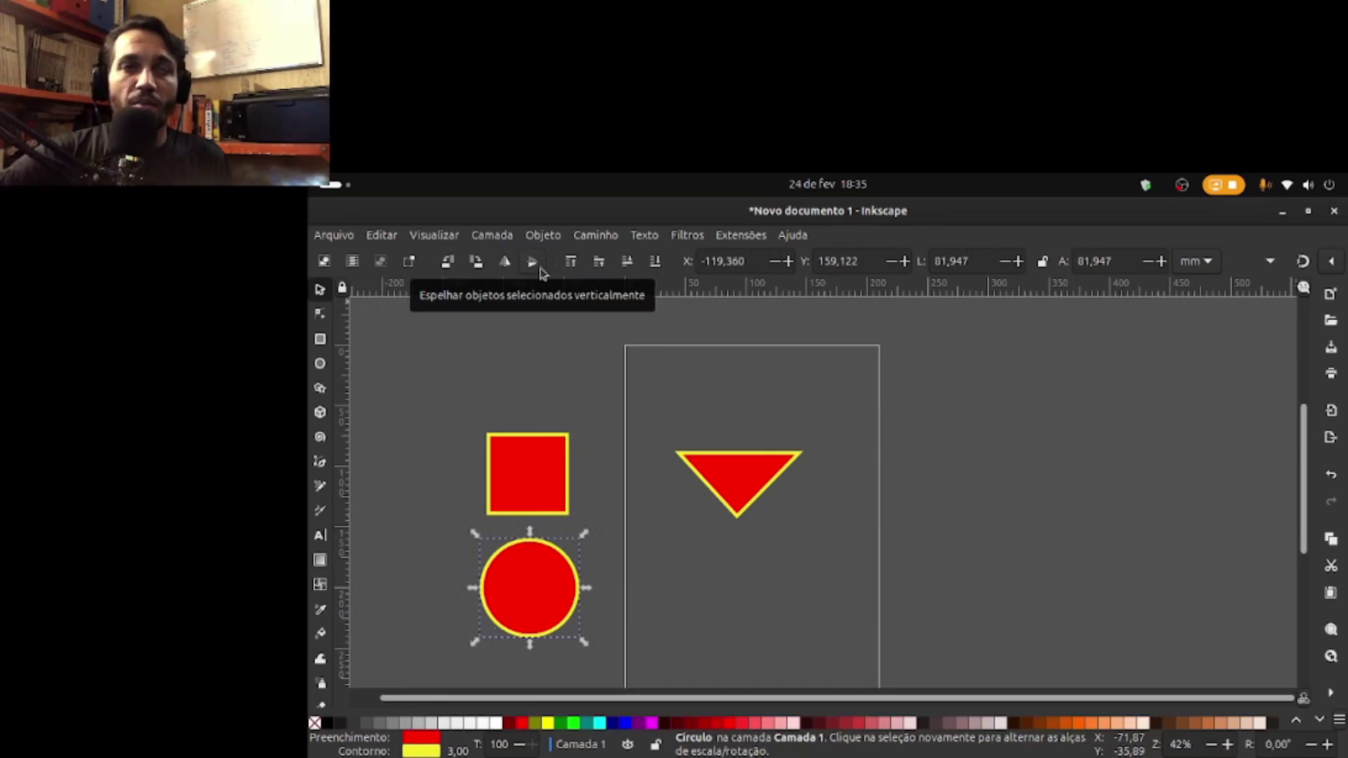
pyautogui.click(781, 555)
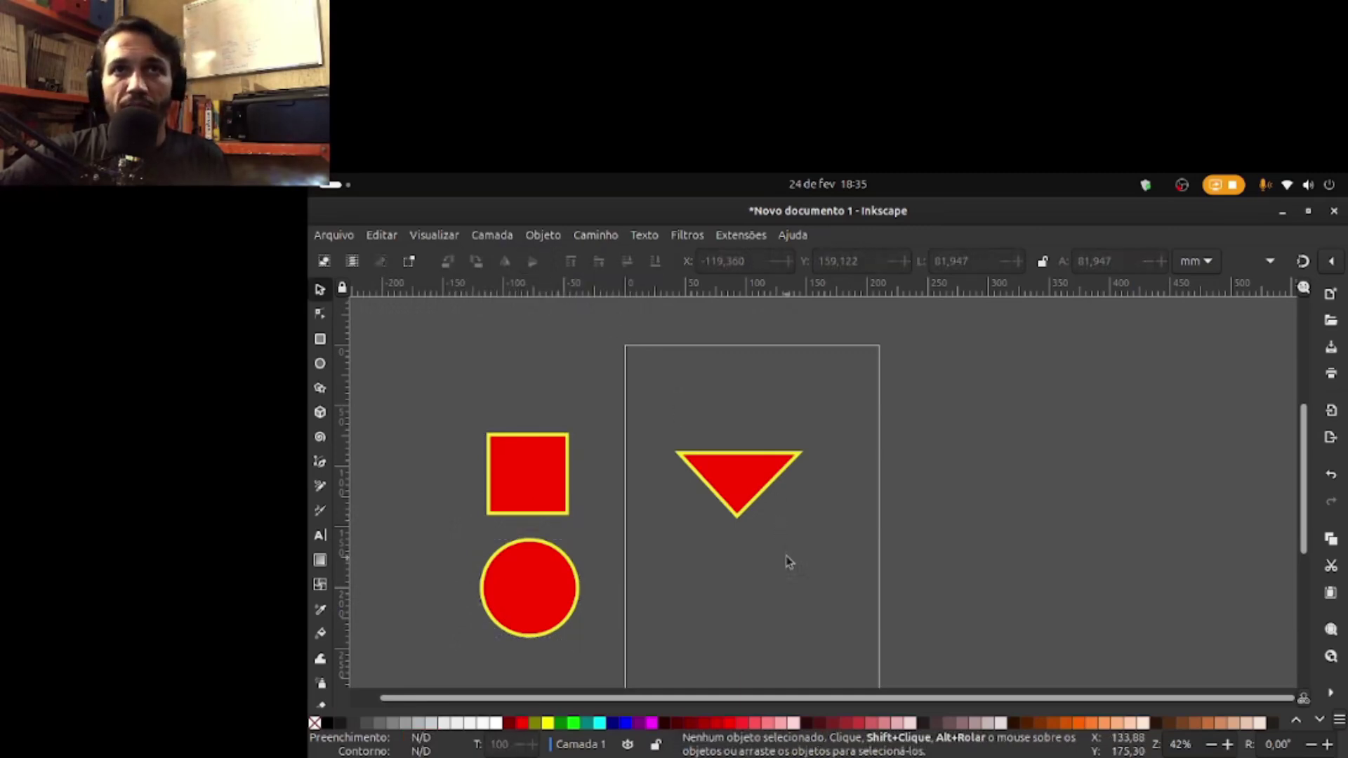
# Step: Try flipping the triangle vertically and horizontally and rotating it 90° clockwise and counter-clockwise, and deselect it
pyautogui.click(738, 478)
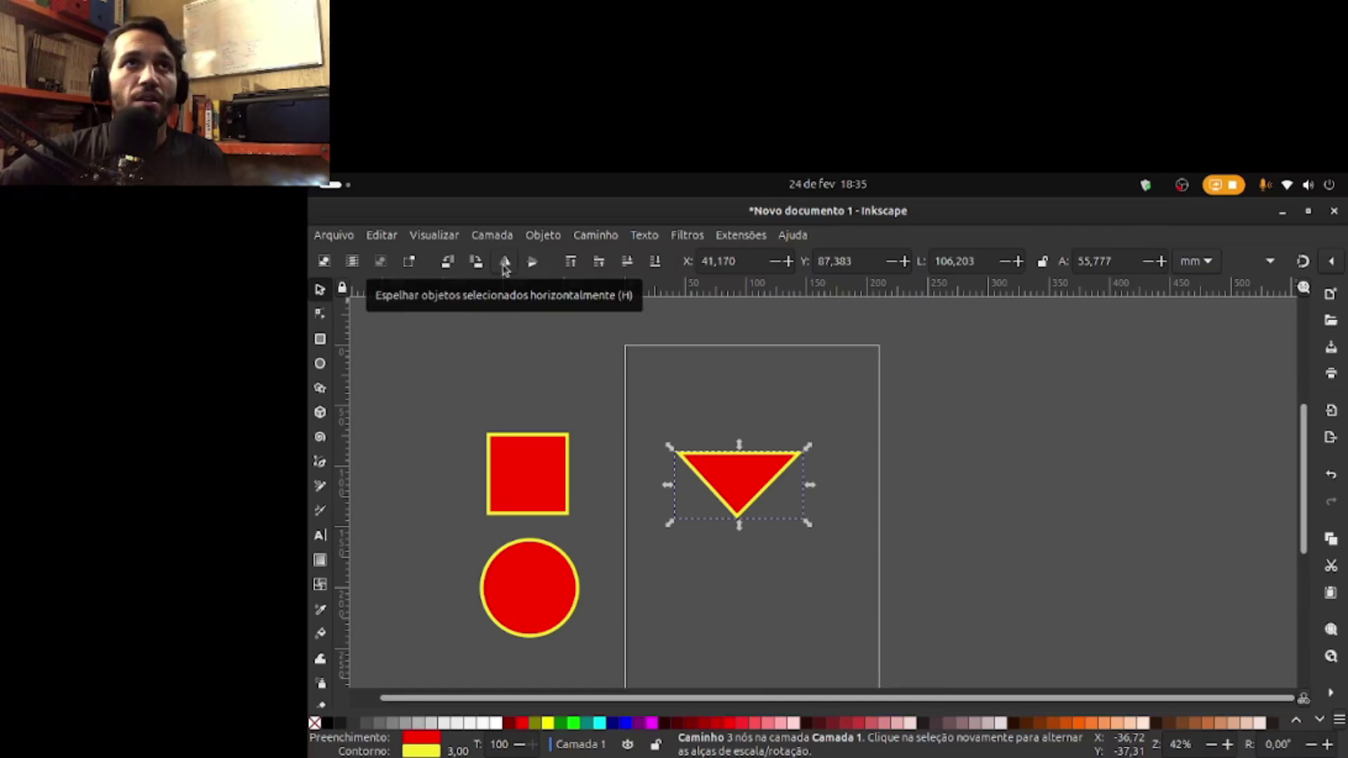
pyautogui.click(534, 267)
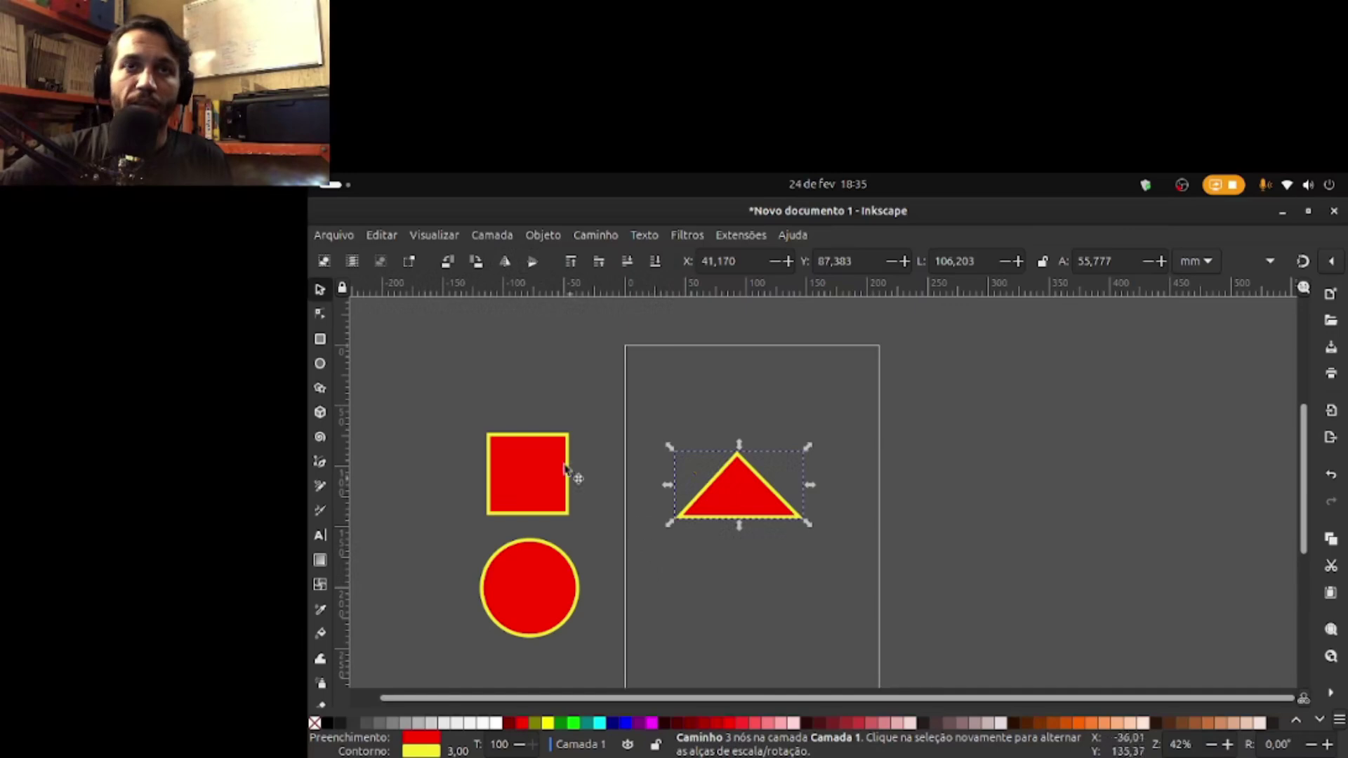
pyautogui.click(485, 265)
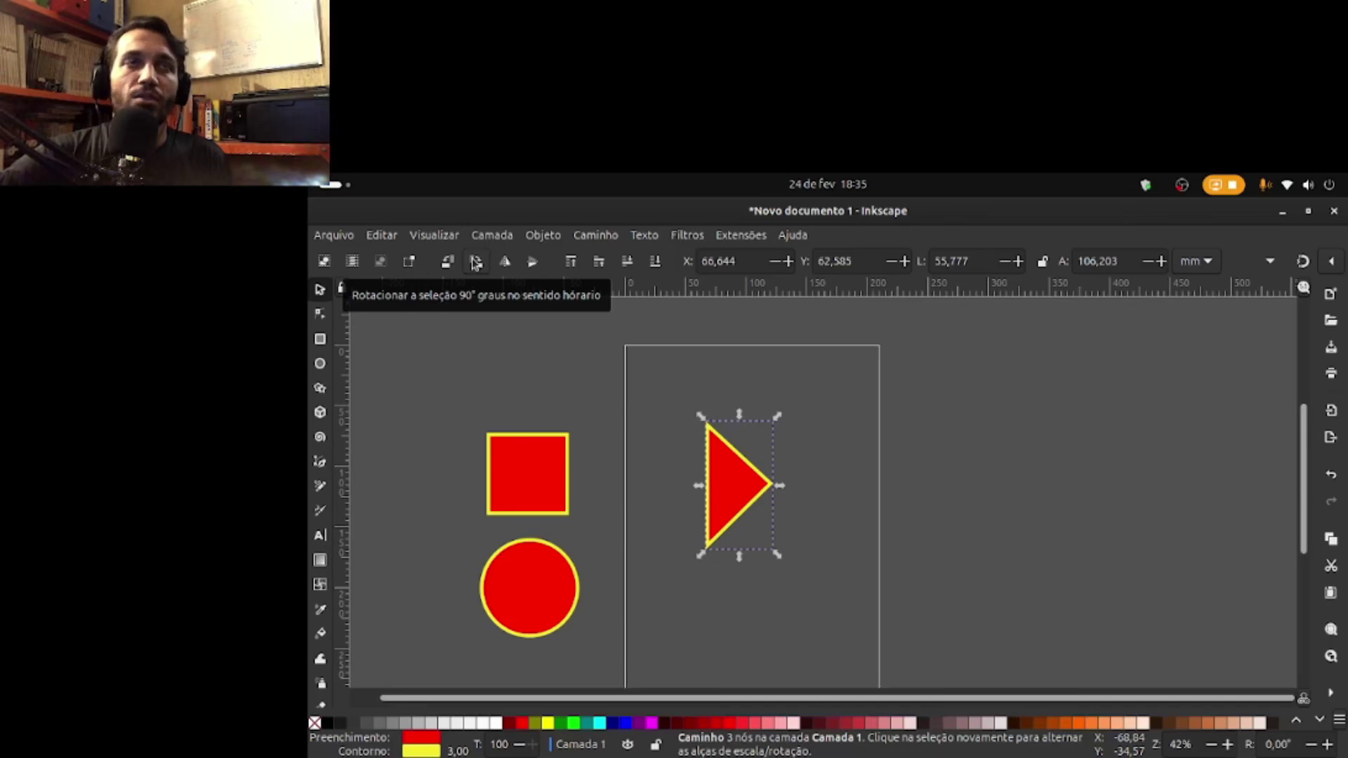
pyautogui.click(514, 264)
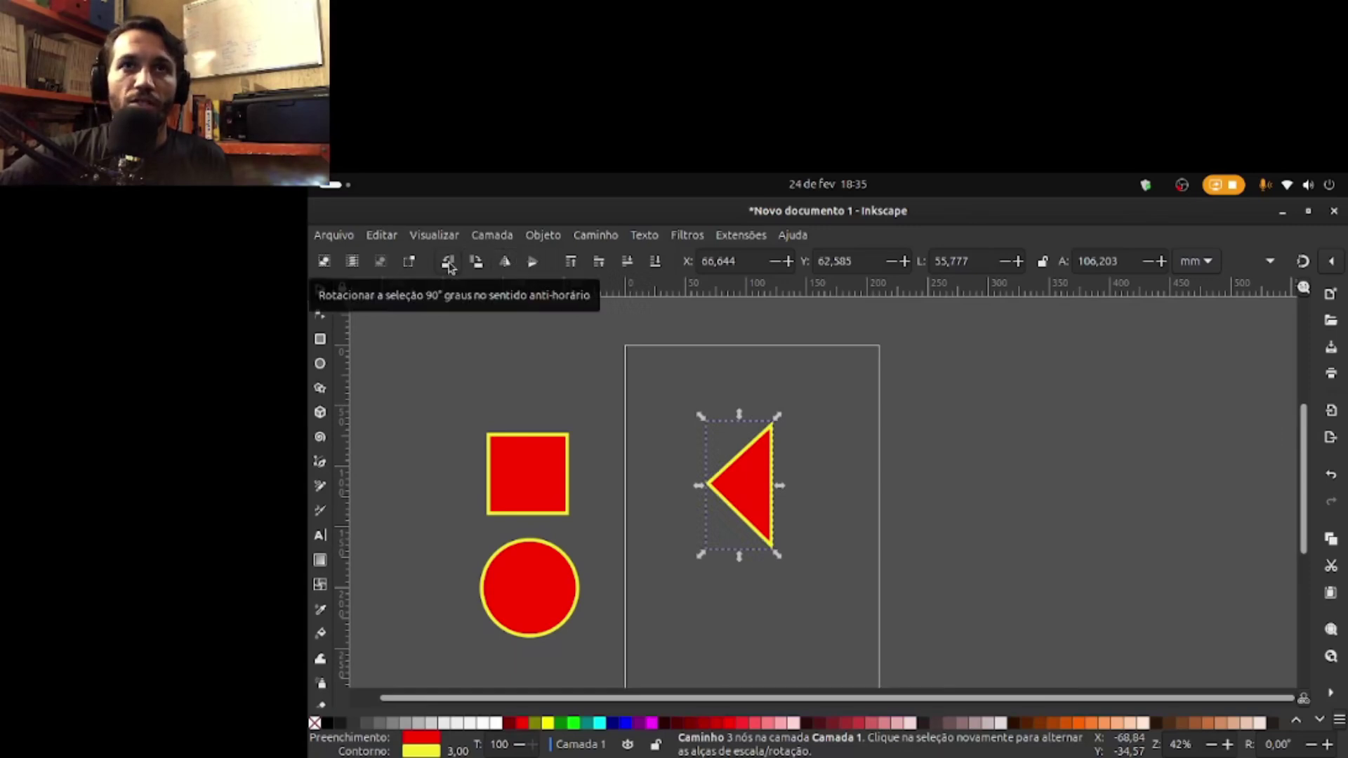
pyautogui.click(448, 263)
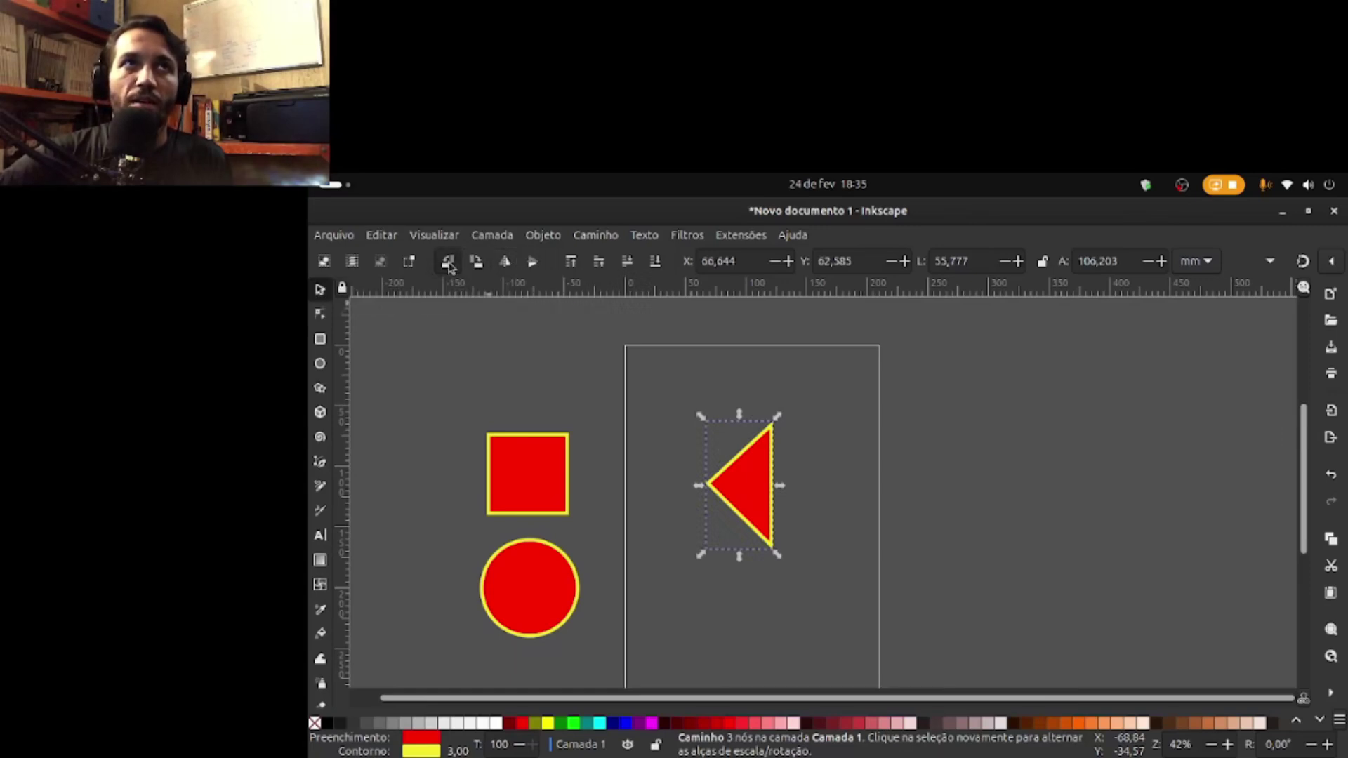
pyautogui.click(748, 586)
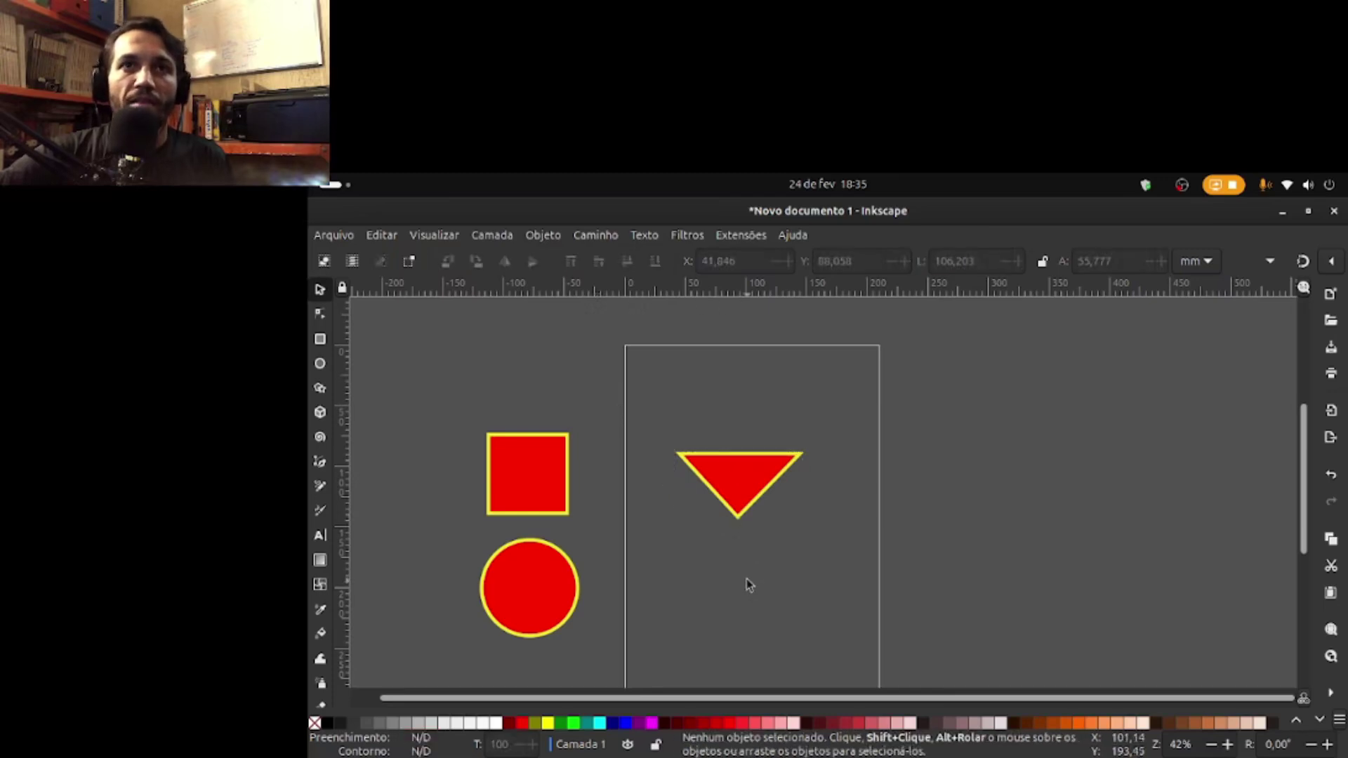
pyautogui.click(517, 562)
pyautogui.click(506, 476)
pyautogui.click(537, 575)
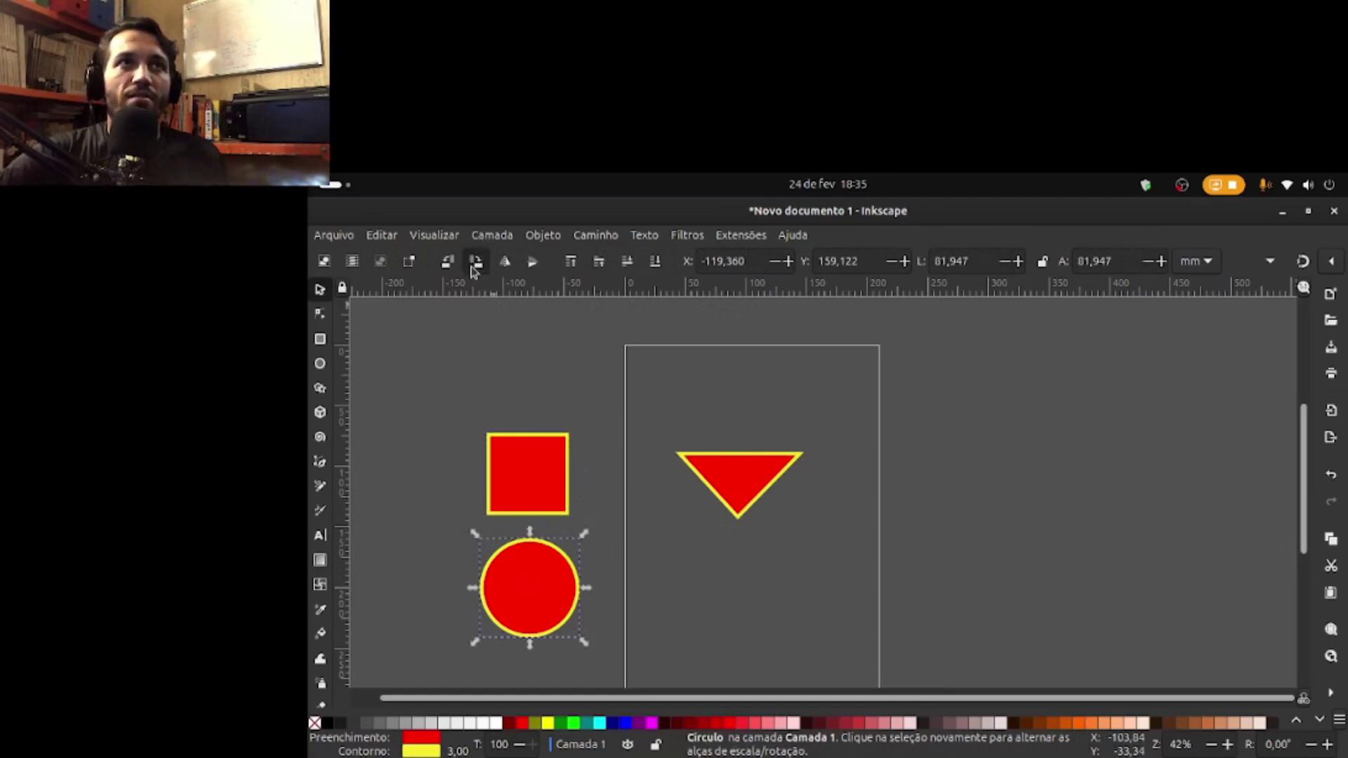
pyautogui.click(540, 485)
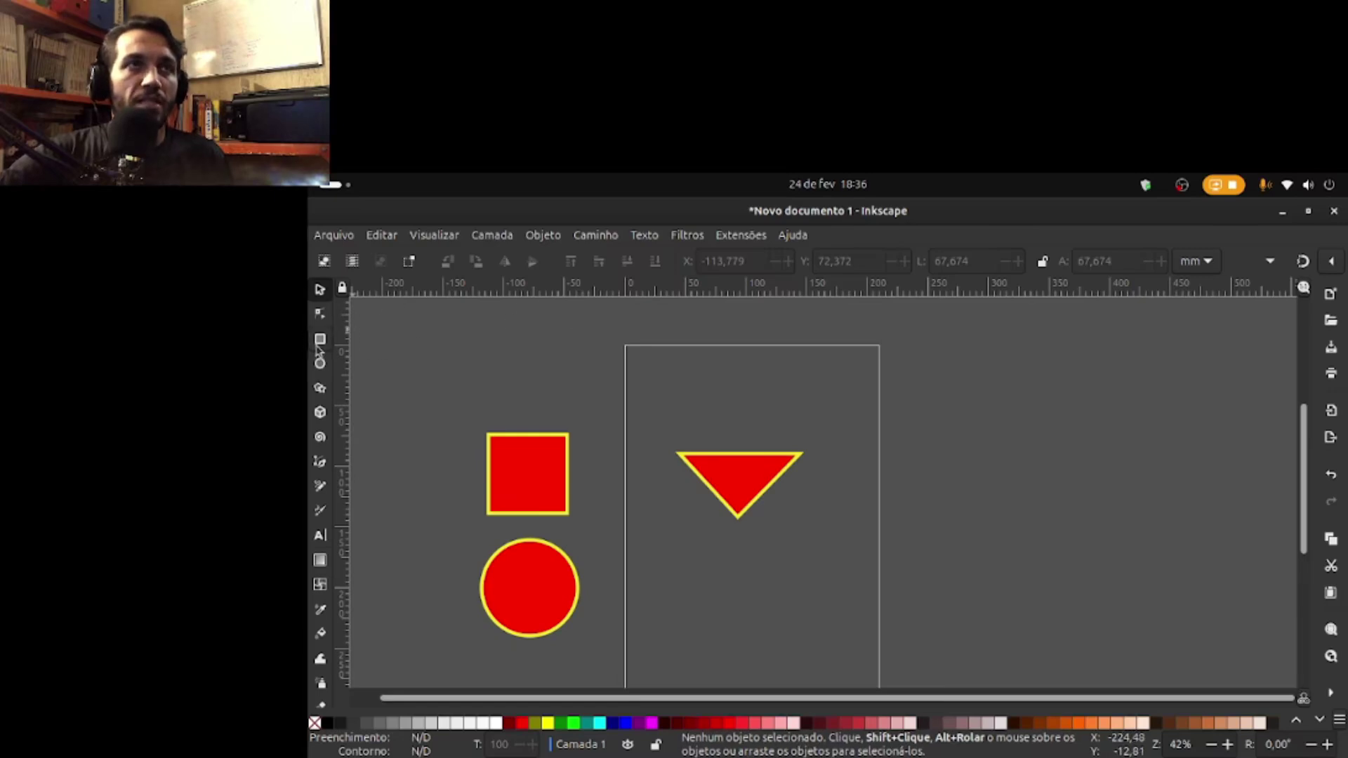
# Step: Move the circle and the square onto the page, placing the square just above the triangle and the circle just below it
pyautogui.moveTo(547, 582); pyautogui.dragTo(755, 568)
pyautogui.moveTo(522, 493); pyautogui.dragTo(737, 430)
pyautogui.moveTo(753, 559); pyautogui.dragTo(762, 564)
pyautogui.moveTo(755, 403); pyautogui.dragTo(753, 407)
pyautogui.moveTo(753, 581); pyautogui.dragTo(756, 572)
pyautogui.moveTo(747, 432); pyautogui.dragTo(752, 430)
# Step: Give the circle a magenta fill with hue 305 and a green stroke with hue 113, and deselect it
pyautogui.click(777, 566)
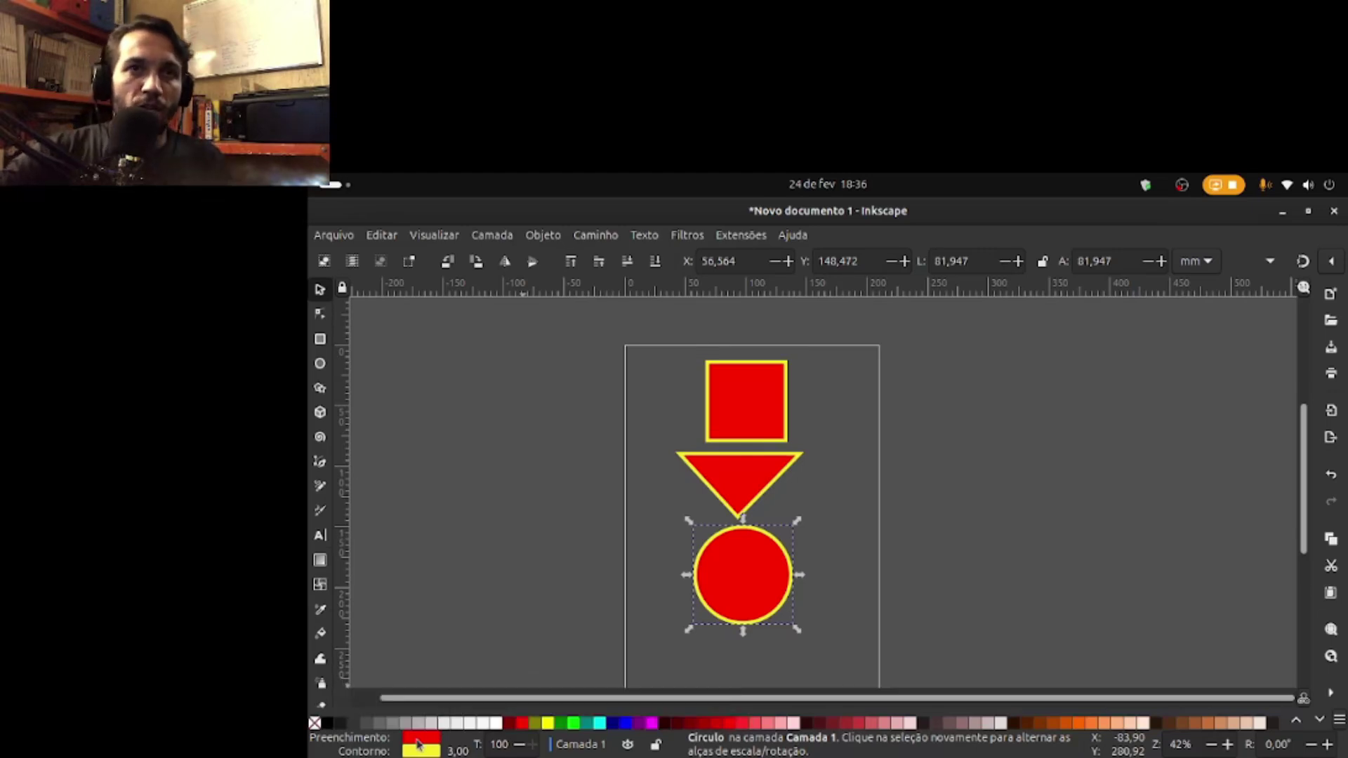
pyautogui.hotkey('ctrl', 'shift', 'f')
pyautogui.click(1068, 536)
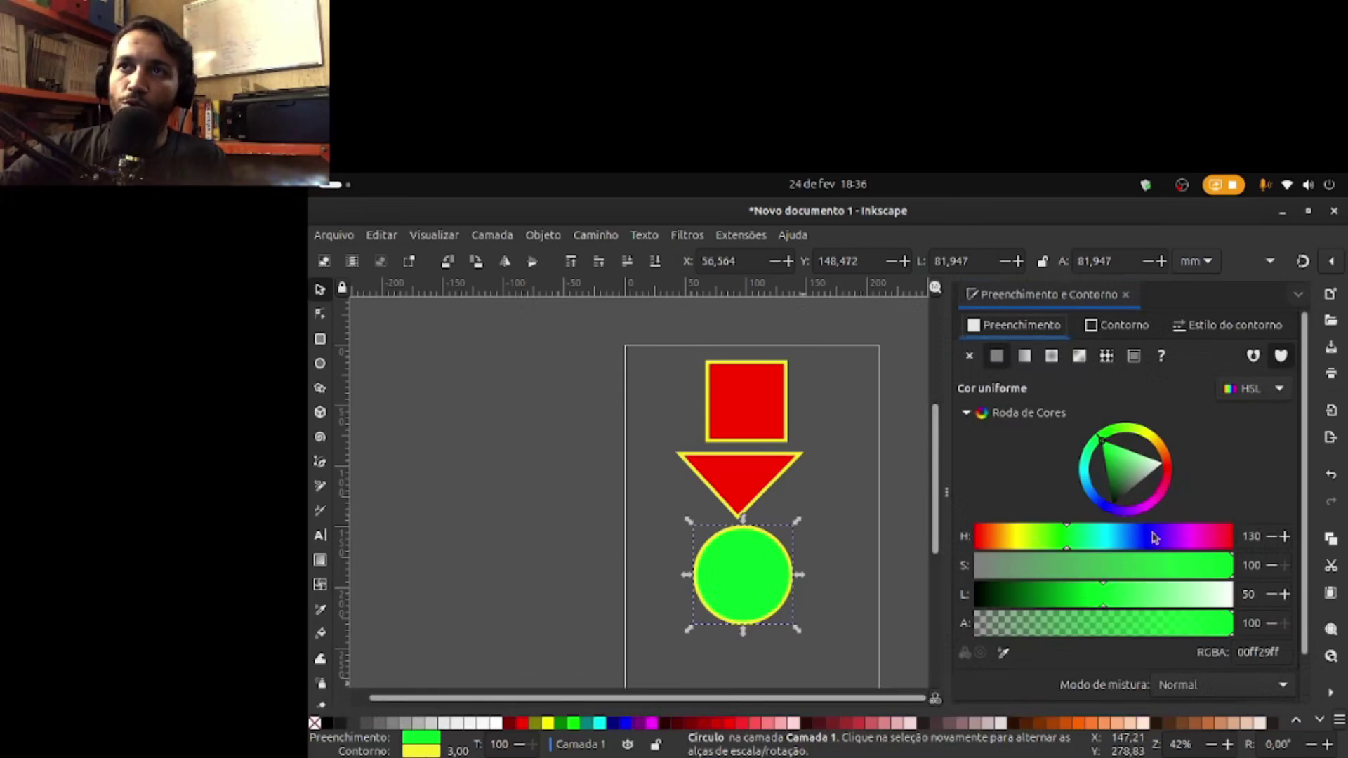
pyautogui.click(1189, 542)
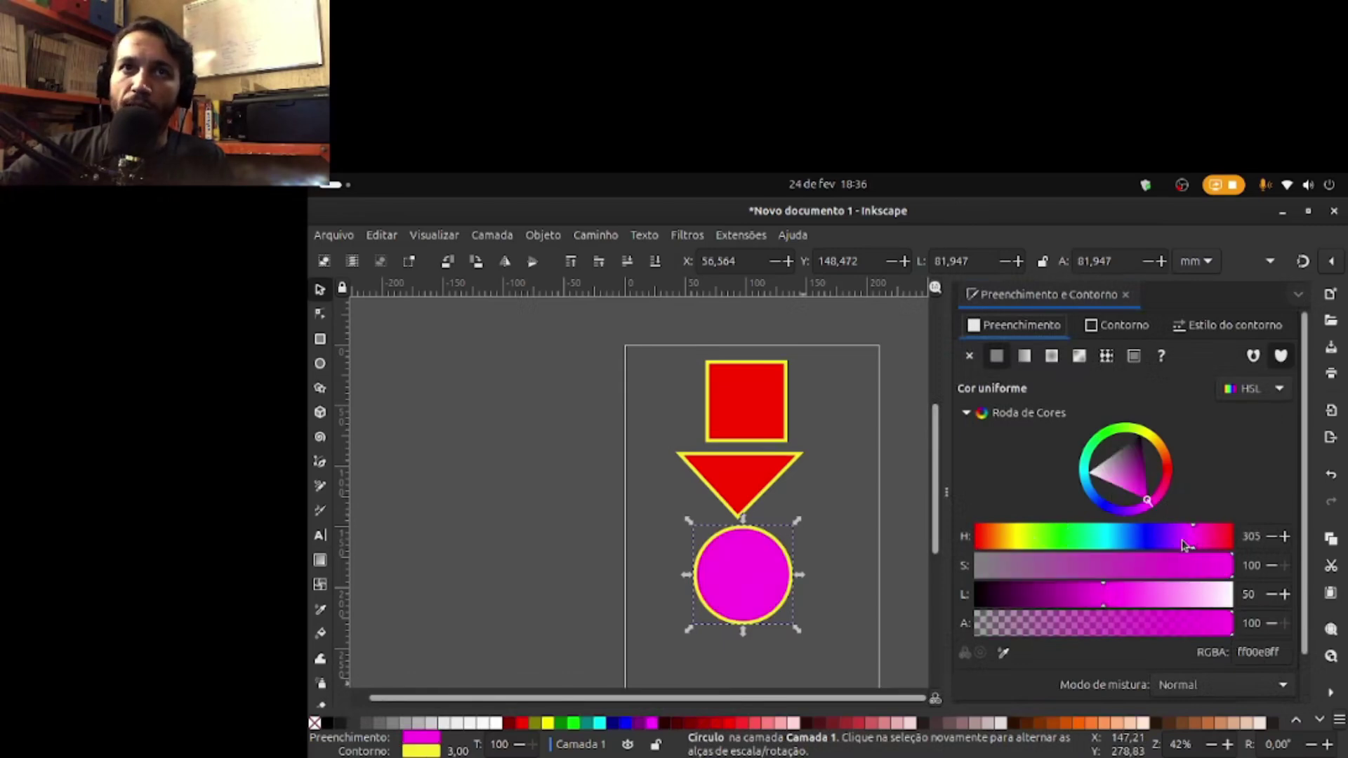
pyautogui.click(1124, 325)
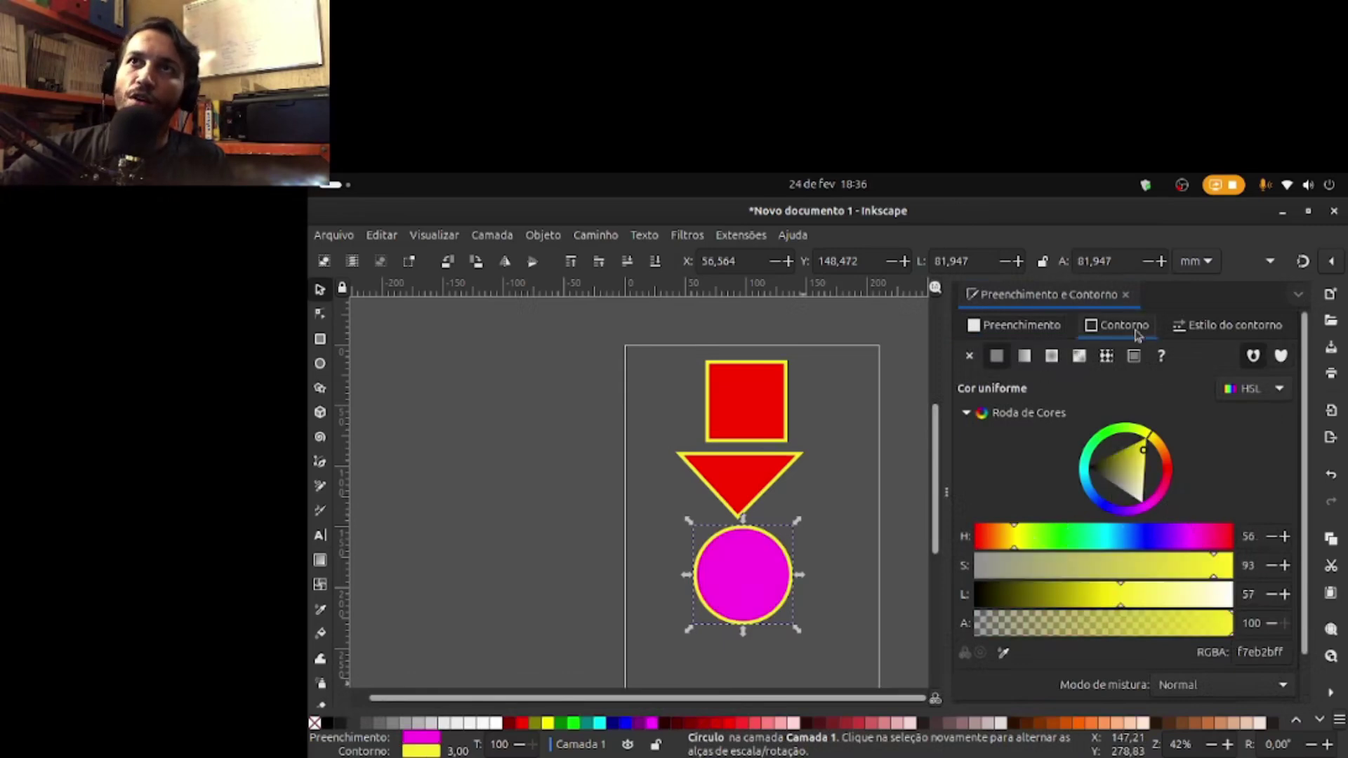
pyautogui.click(1060, 546)
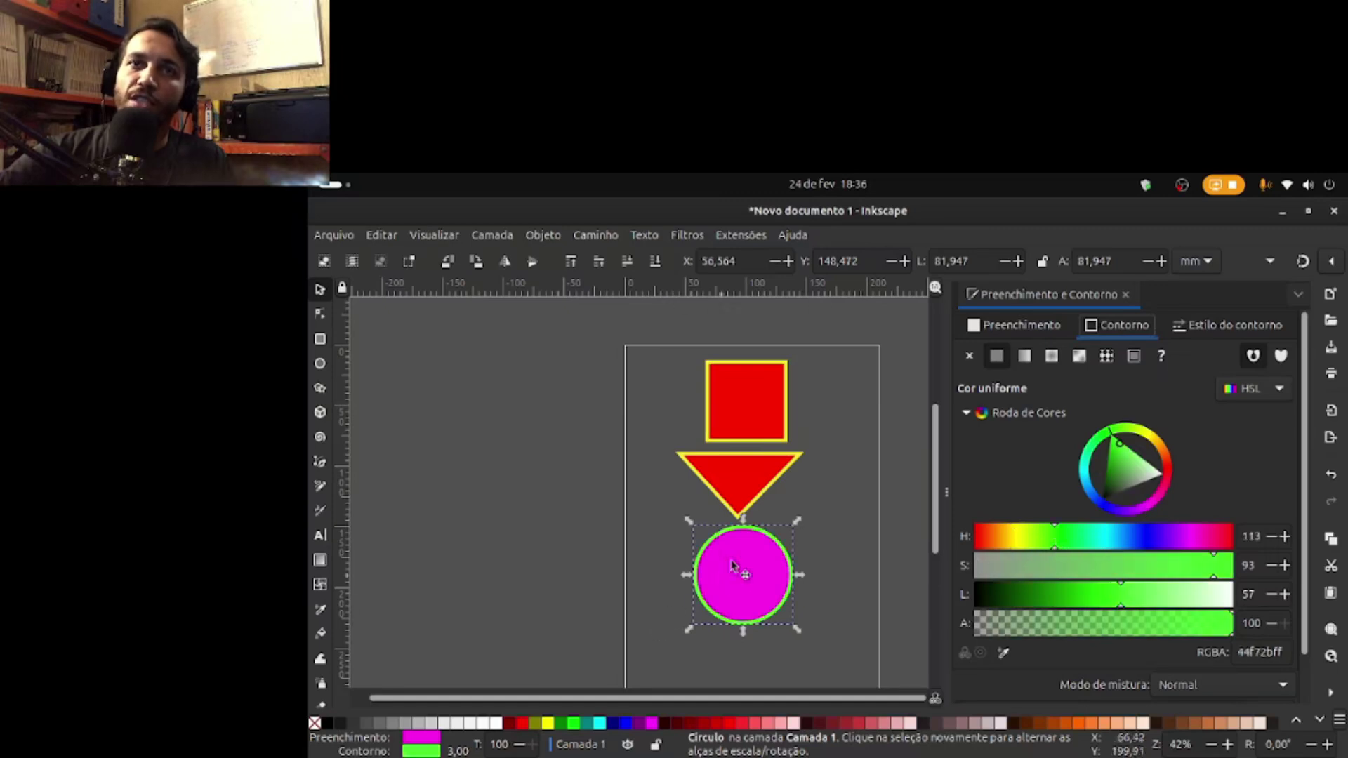
pyautogui.press('Escape')
# Step: Give the square a light-blue fill with hue 193 and an orange stroke with hue 29, and close the fill and stroke settings
pyautogui.click(713, 416)
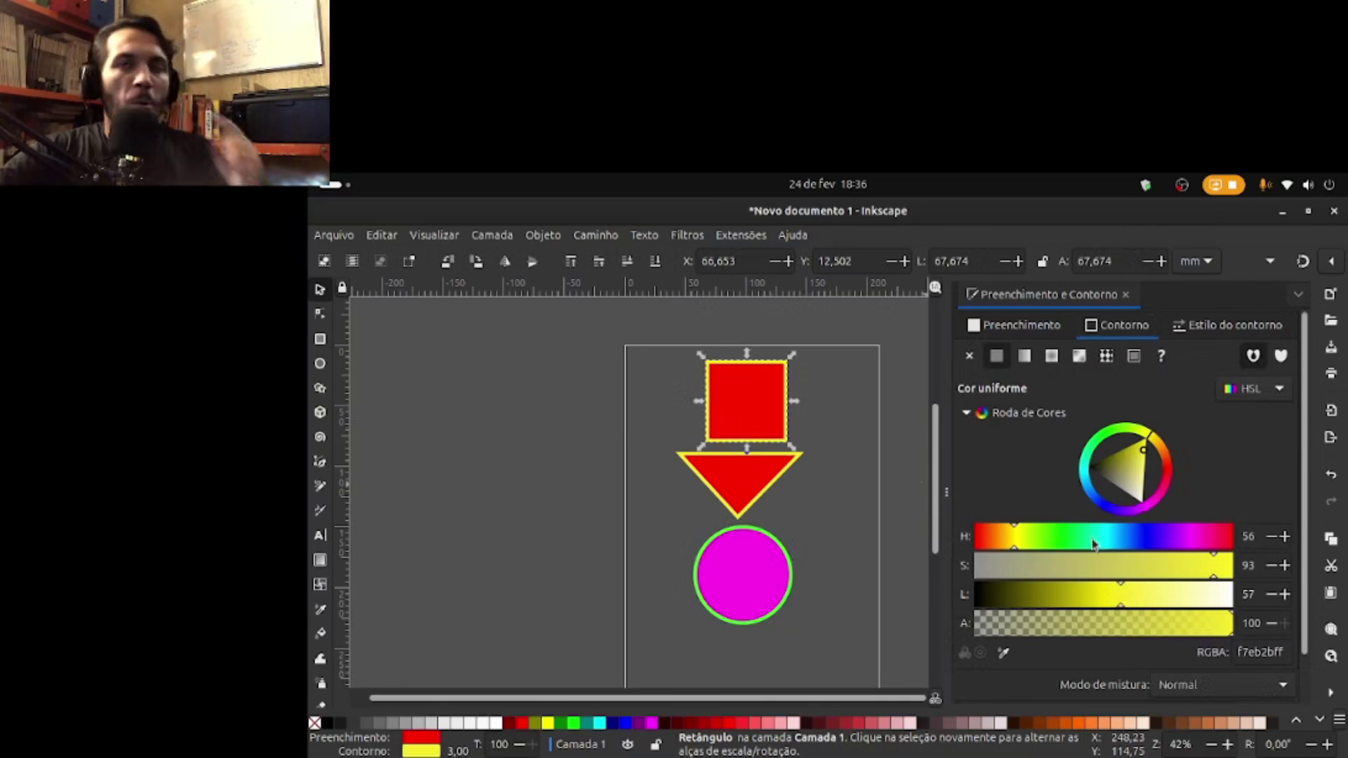
pyautogui.click(1149, 537)
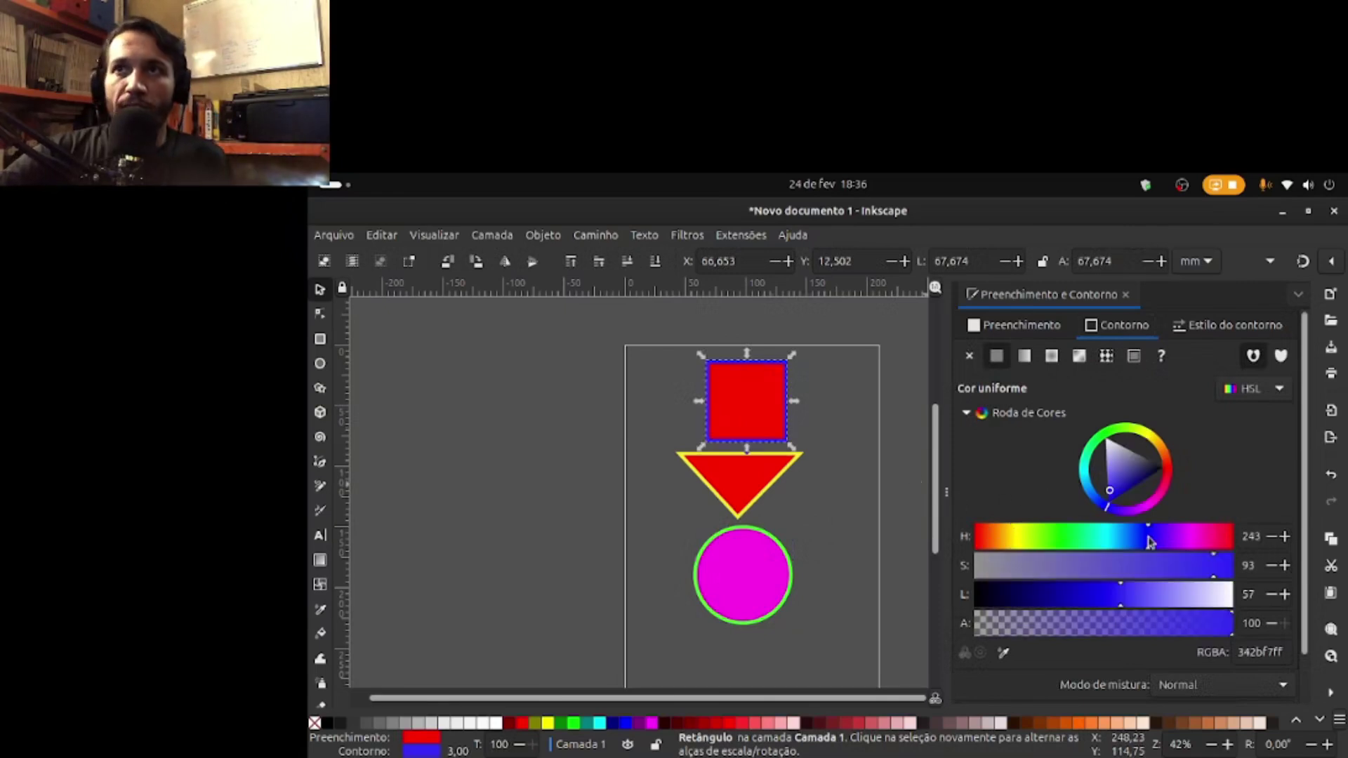
pyautogui.click(1057, 328)
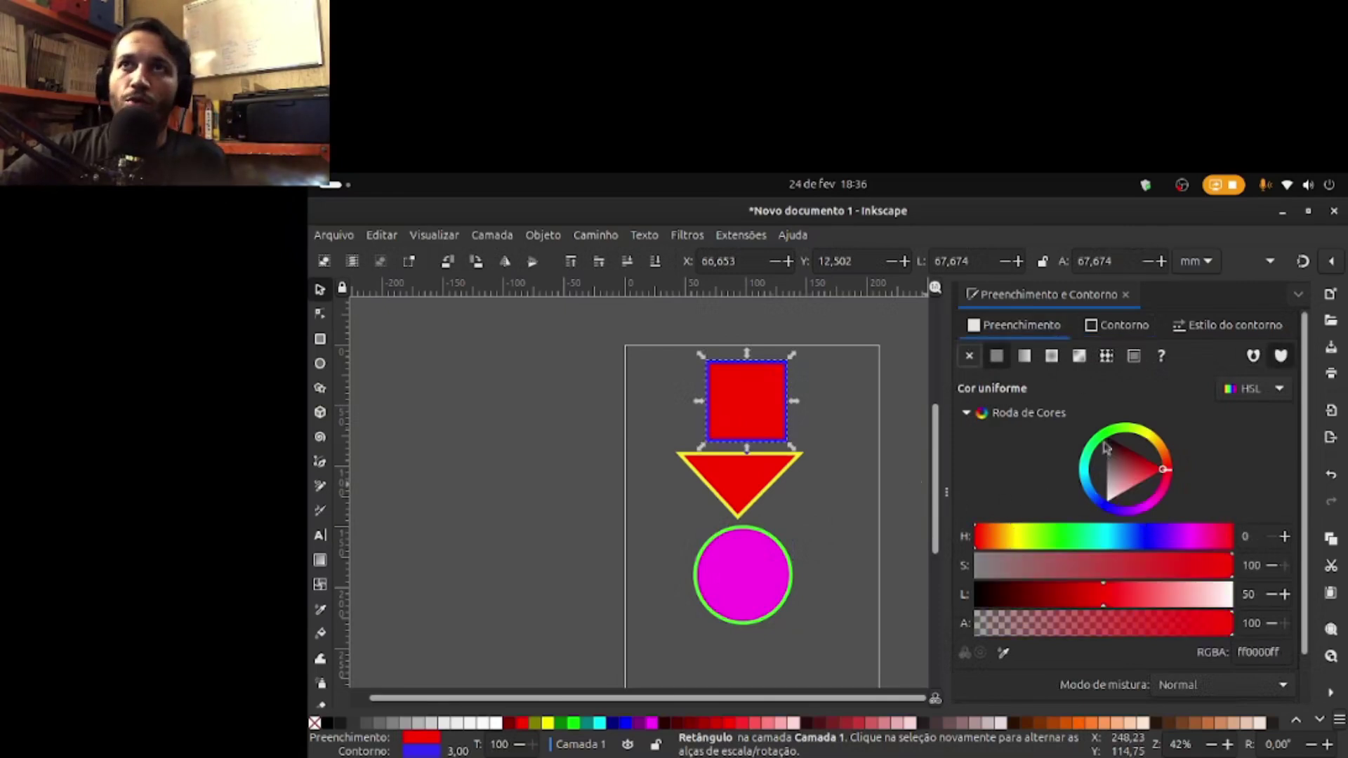
pyautogui.click(1114, 538)
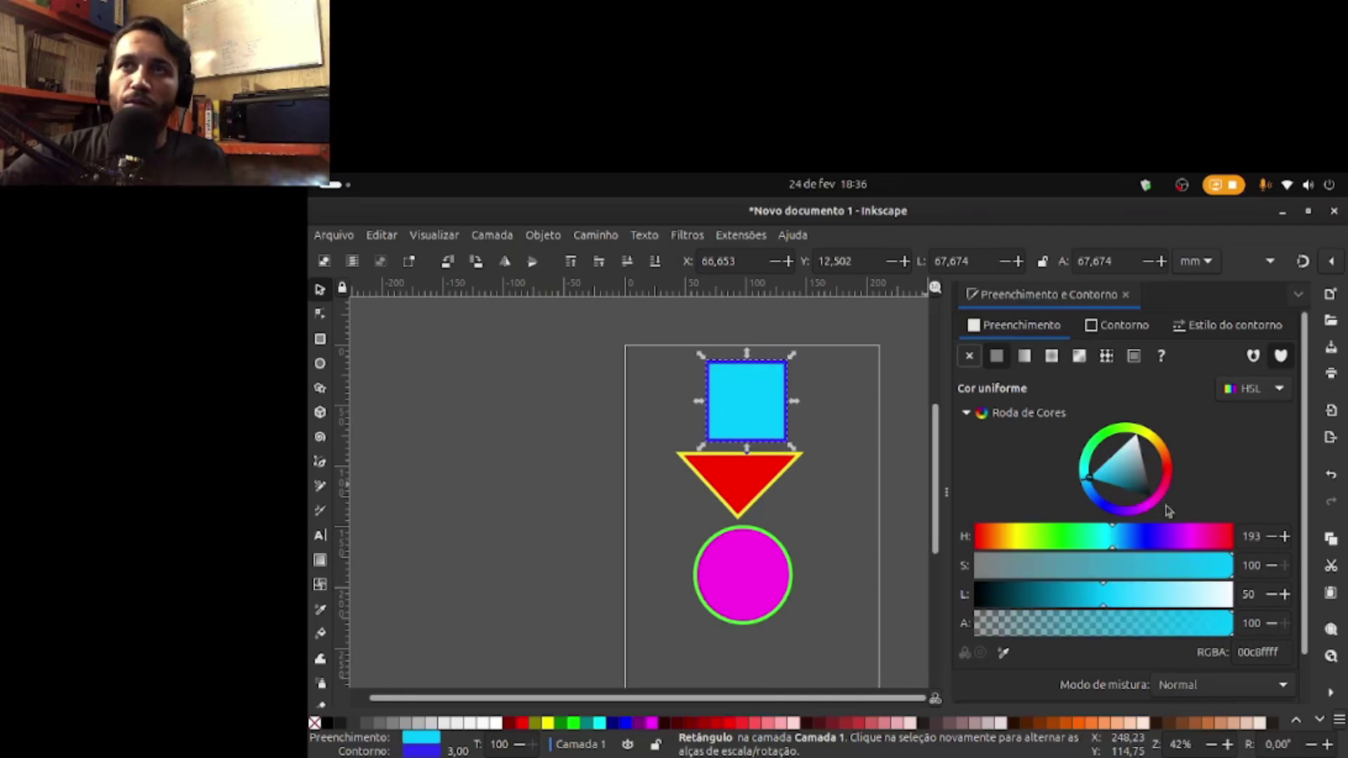
pyautogui.click(1120, 331)
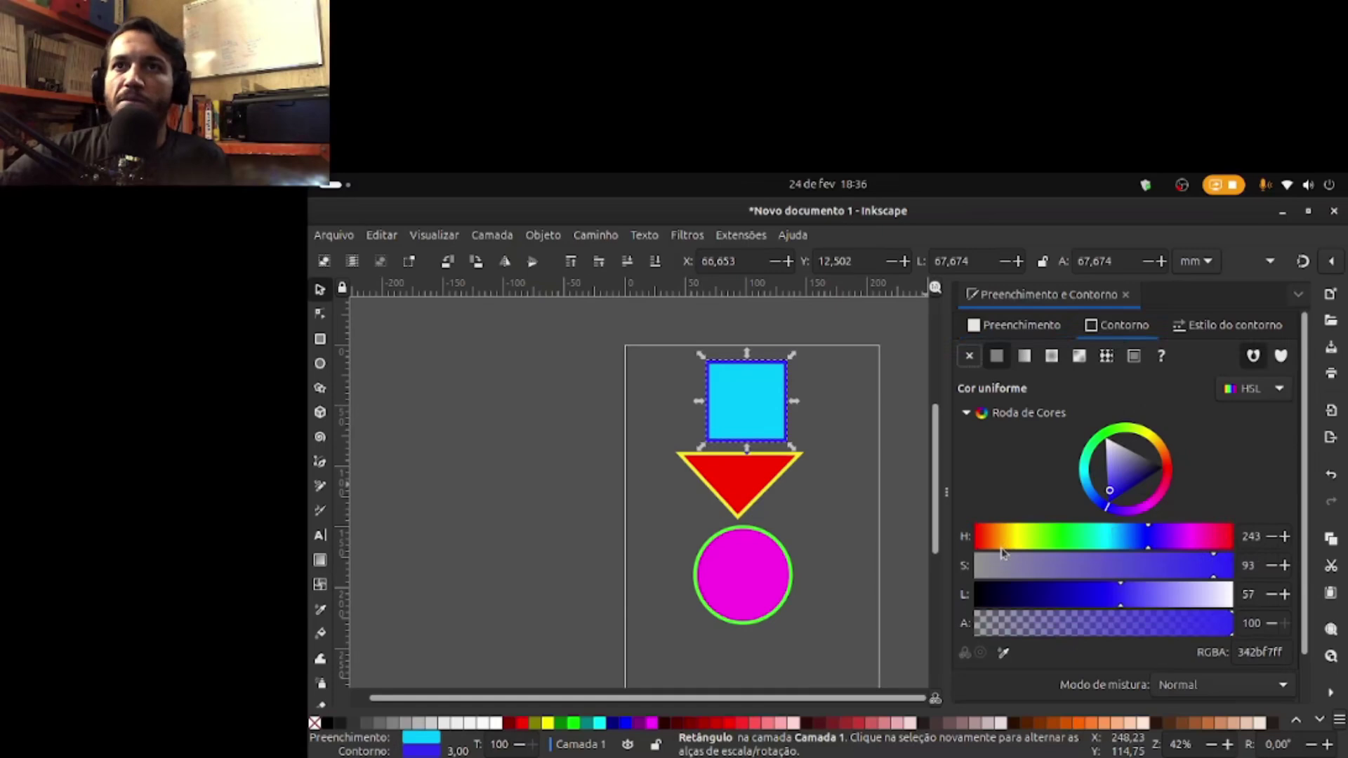
pyautogui.click(996, 539)
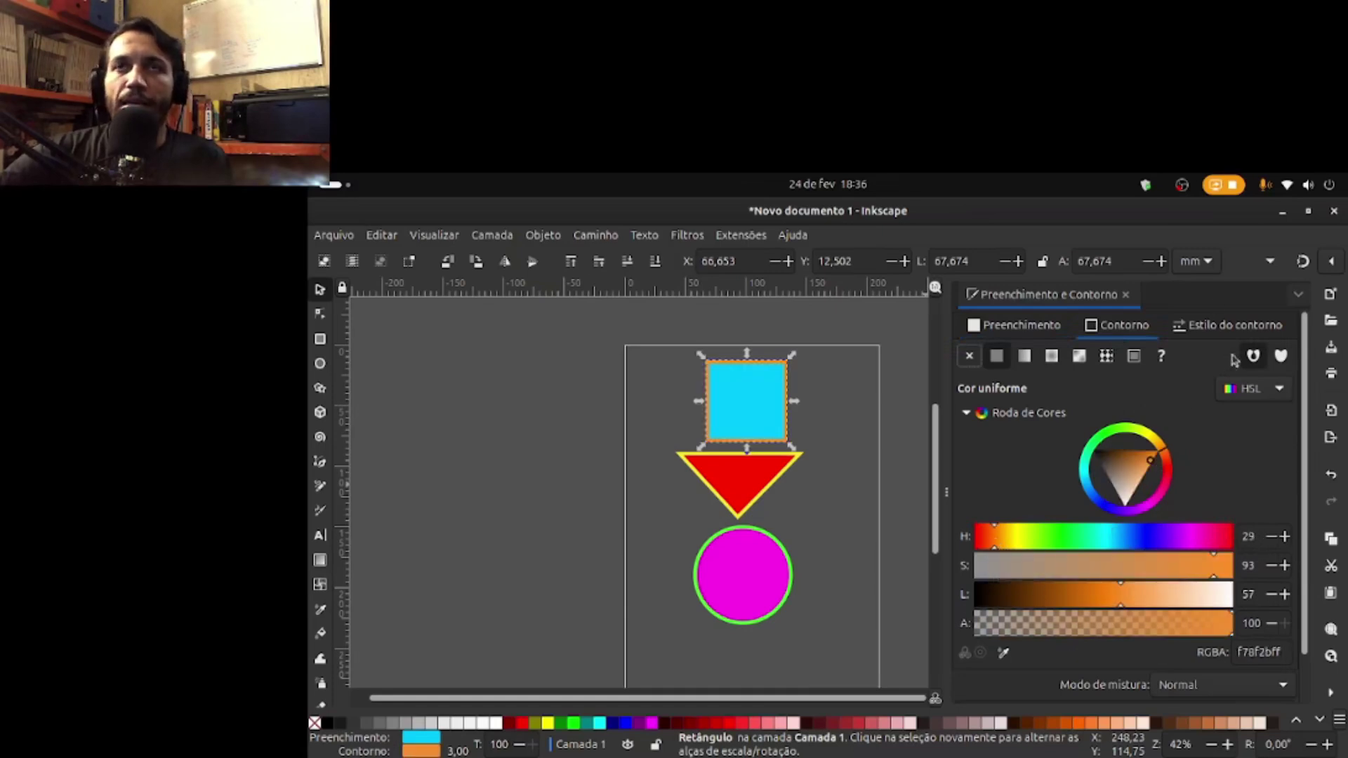
pyautogui.click(1124, 295)
pyautogui.click(822, 477)
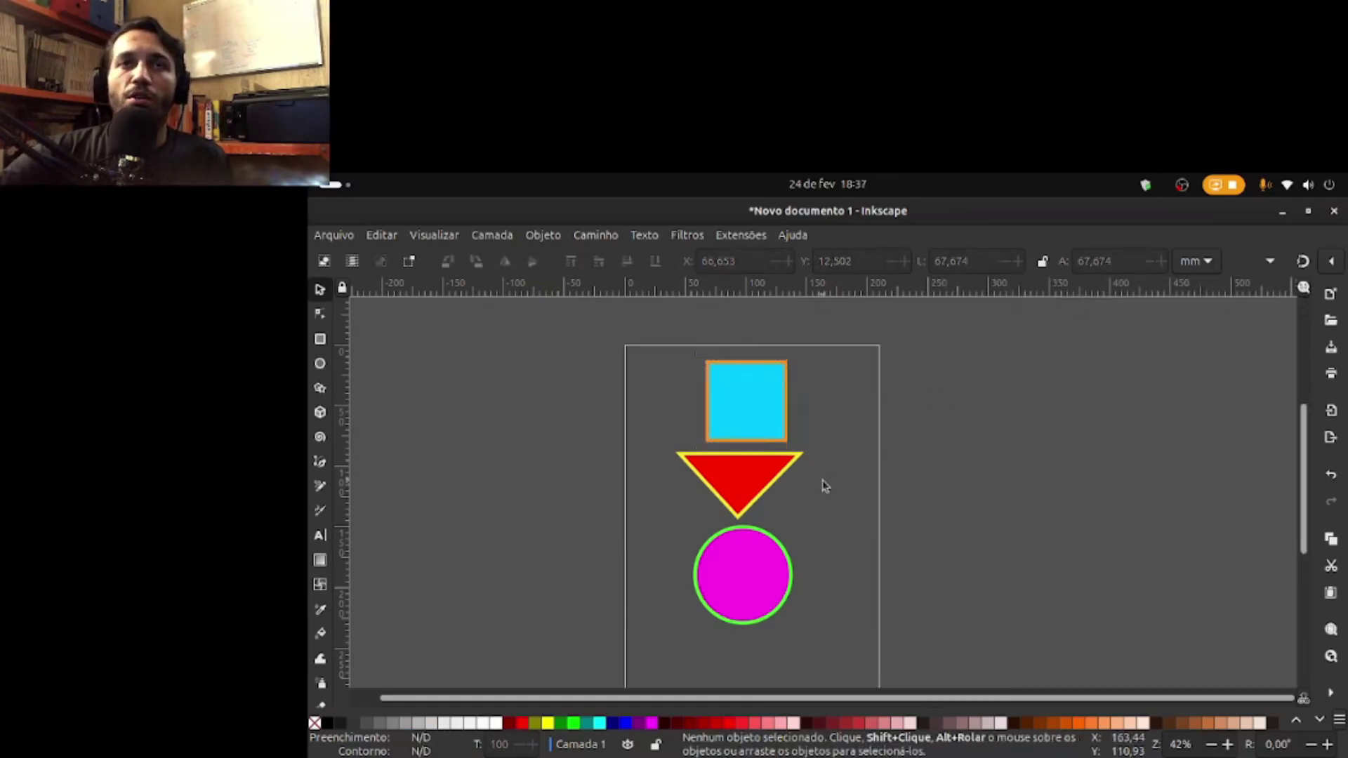
# Step: Move the square over the triangle's left corner and the circle over its right corner
pyautogui.click(776, 547)
pyautogui.moveTo(745, 400); pyautogui.dragTo(692, 462)
pyautogui.moveTo(776, 553); pyautogui.dragTo(835, 477)
pyautogui.click(823, 542)
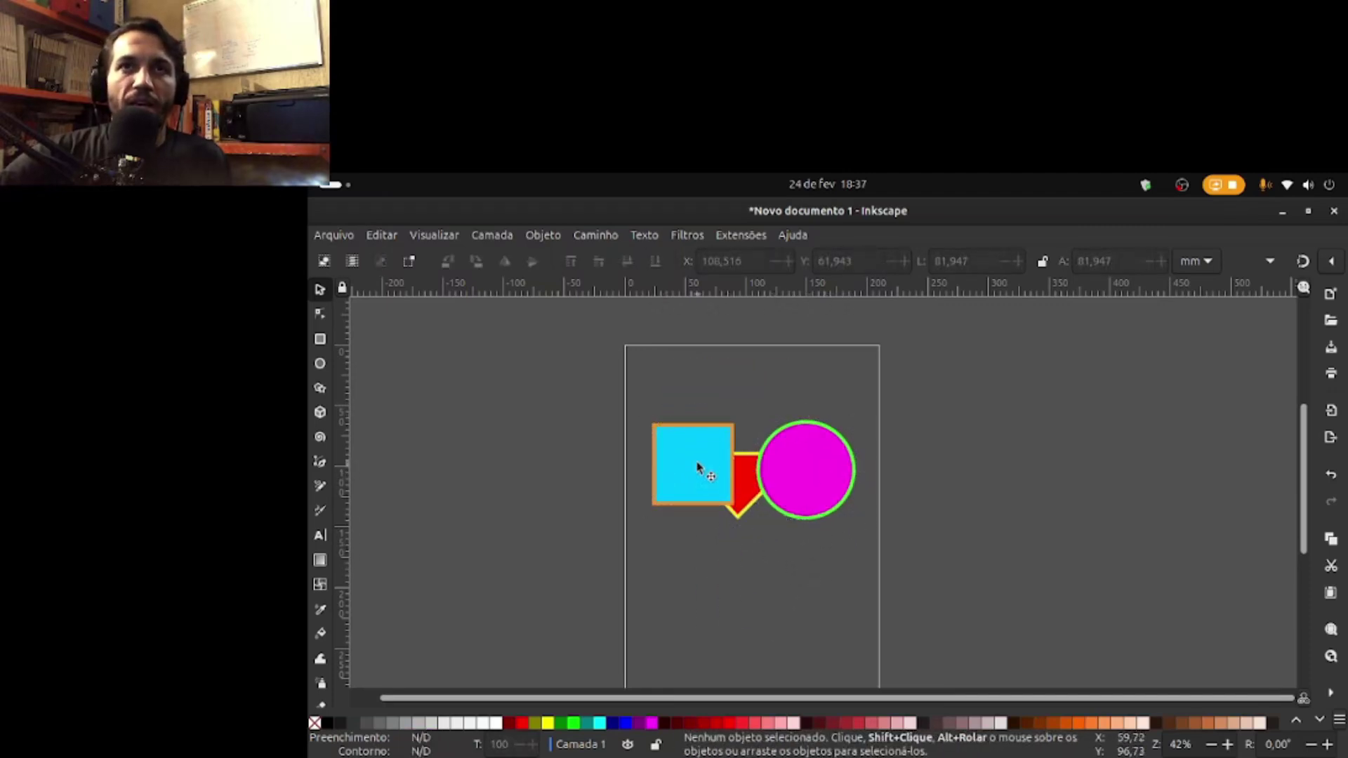
pyautogui.moveTo(695, 469); pyautogui.dragTo(684, 472)
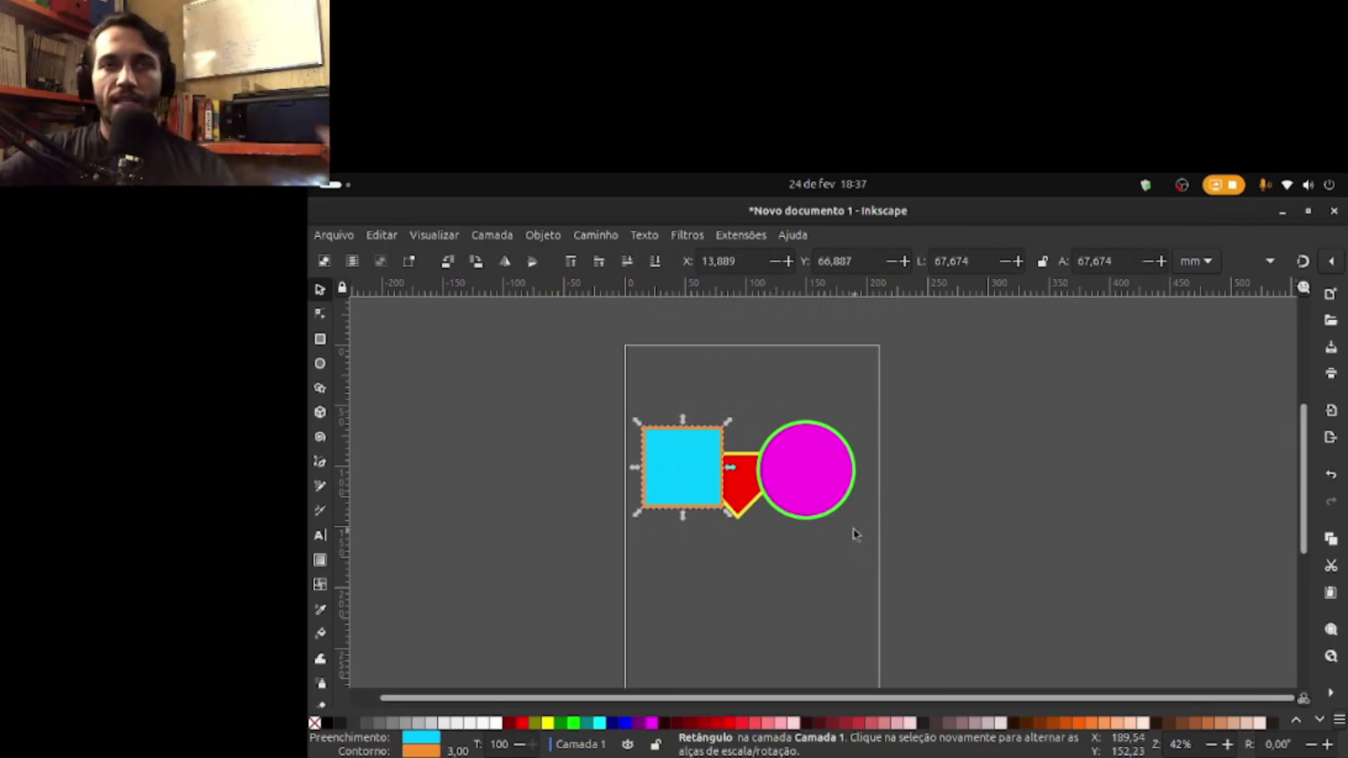
# Step: Move the triangle slightly down and shift the square right to about X 69 mm, Y 69 mm, overlapping both triangle and circle
pyautogui.click(796, 591)
pyautogui.click(749, 509)
pyautogui.moveTo(747, 509); pyautogui.dragTo(750, 542)
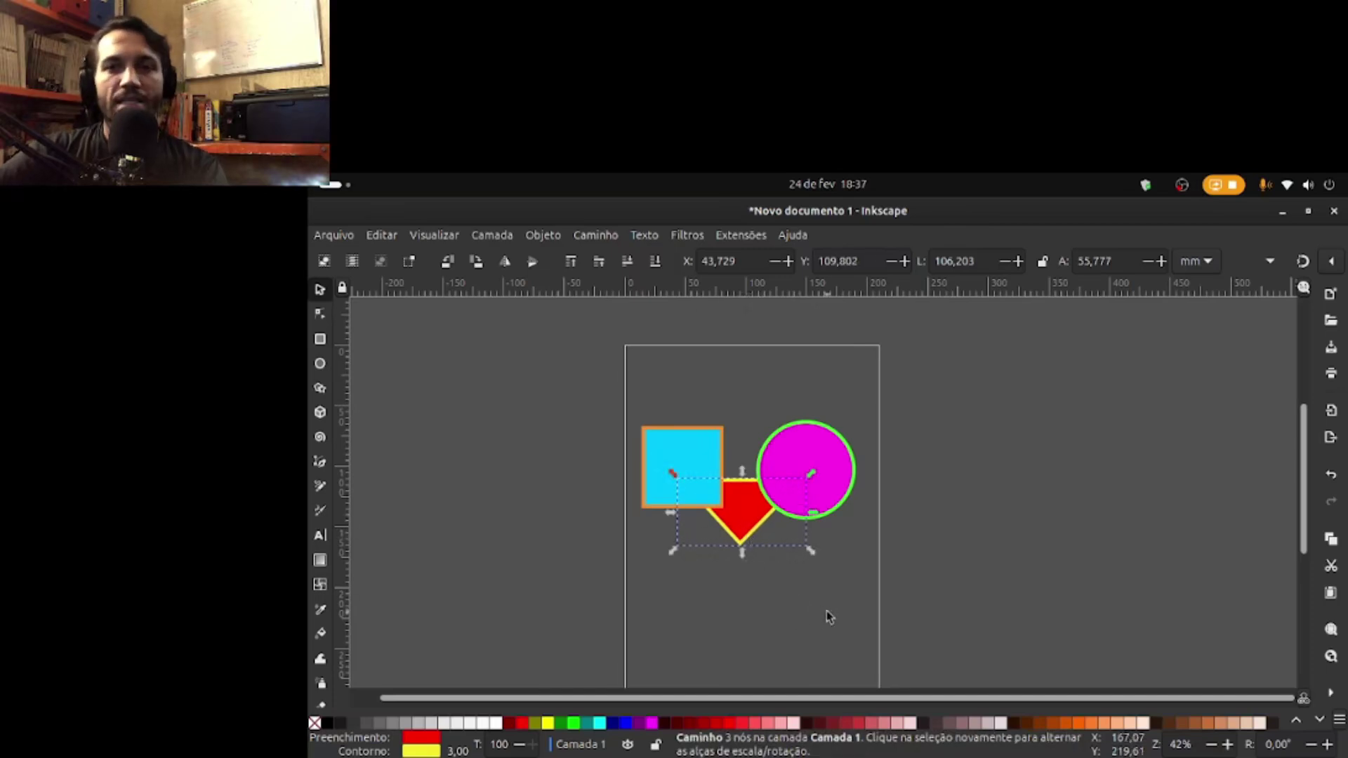
pyautogui.click(785, 605)
pyautogui.click(680, 472)
pyautogui.moveTo(681, 472); pyautogui.dragTo(635, 500)
pyautogui.moveTo(789, 481); pyautogui.dragTo(822, 496)
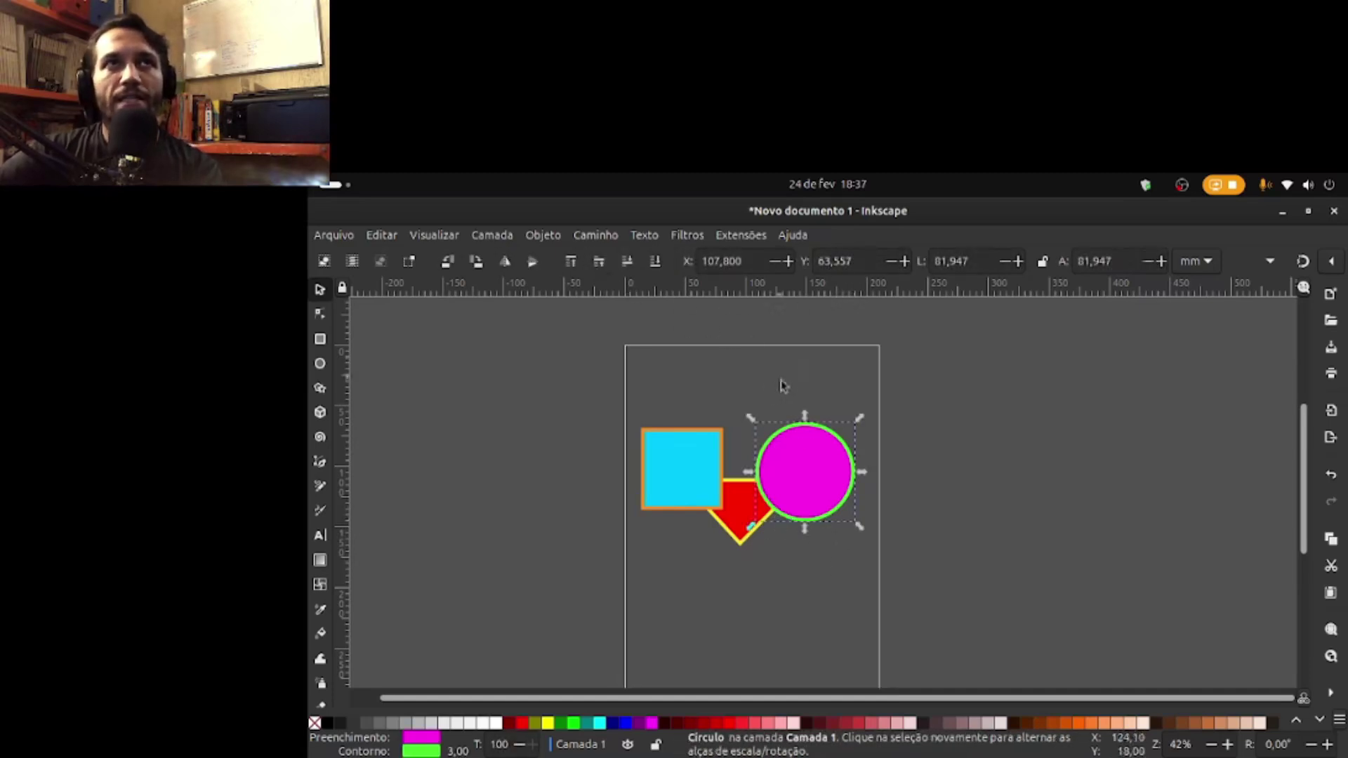
pyautogui.moveTo(711, 477); pyautogui.dragTo(783, 474)
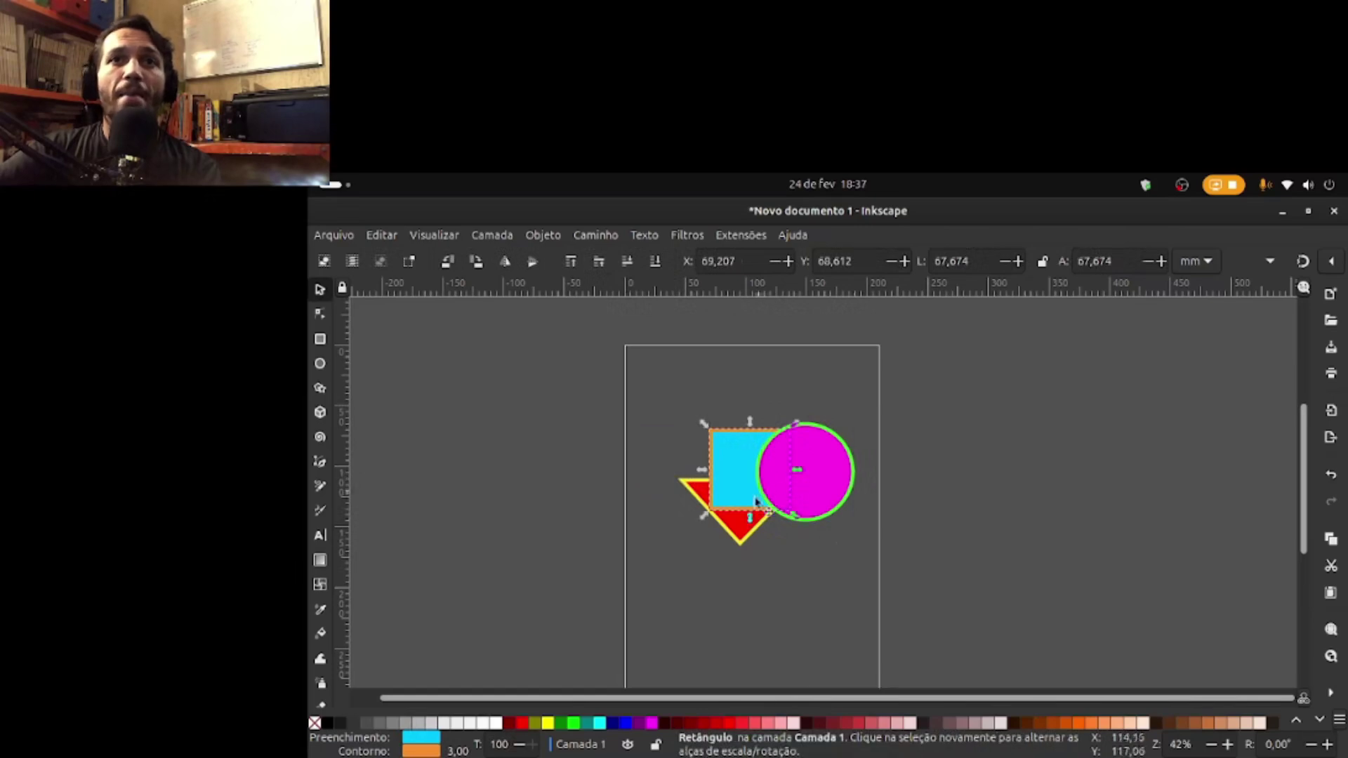
# Step: Lower the square one level behind the triangle and raise it one level back in front
pyautogui.click(627, 262)
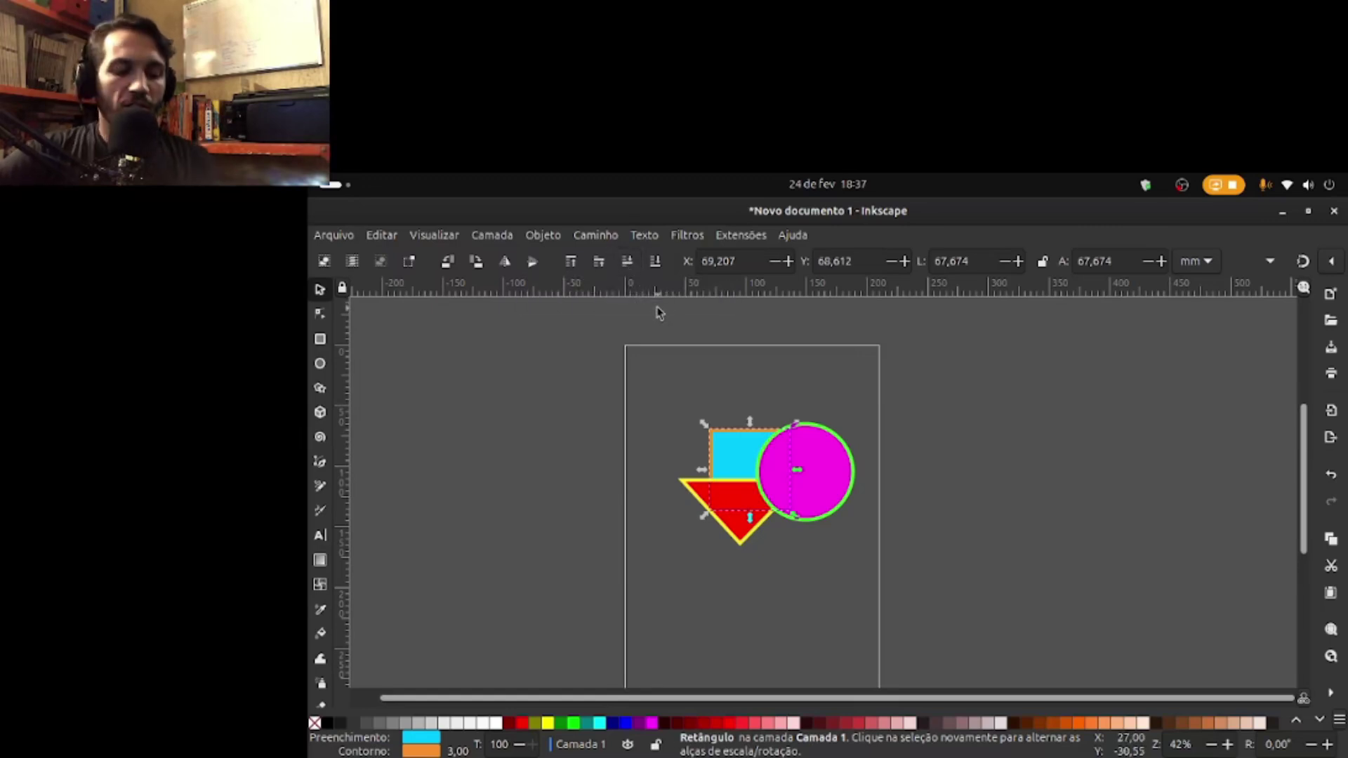
pyautogui.click(825, 594)
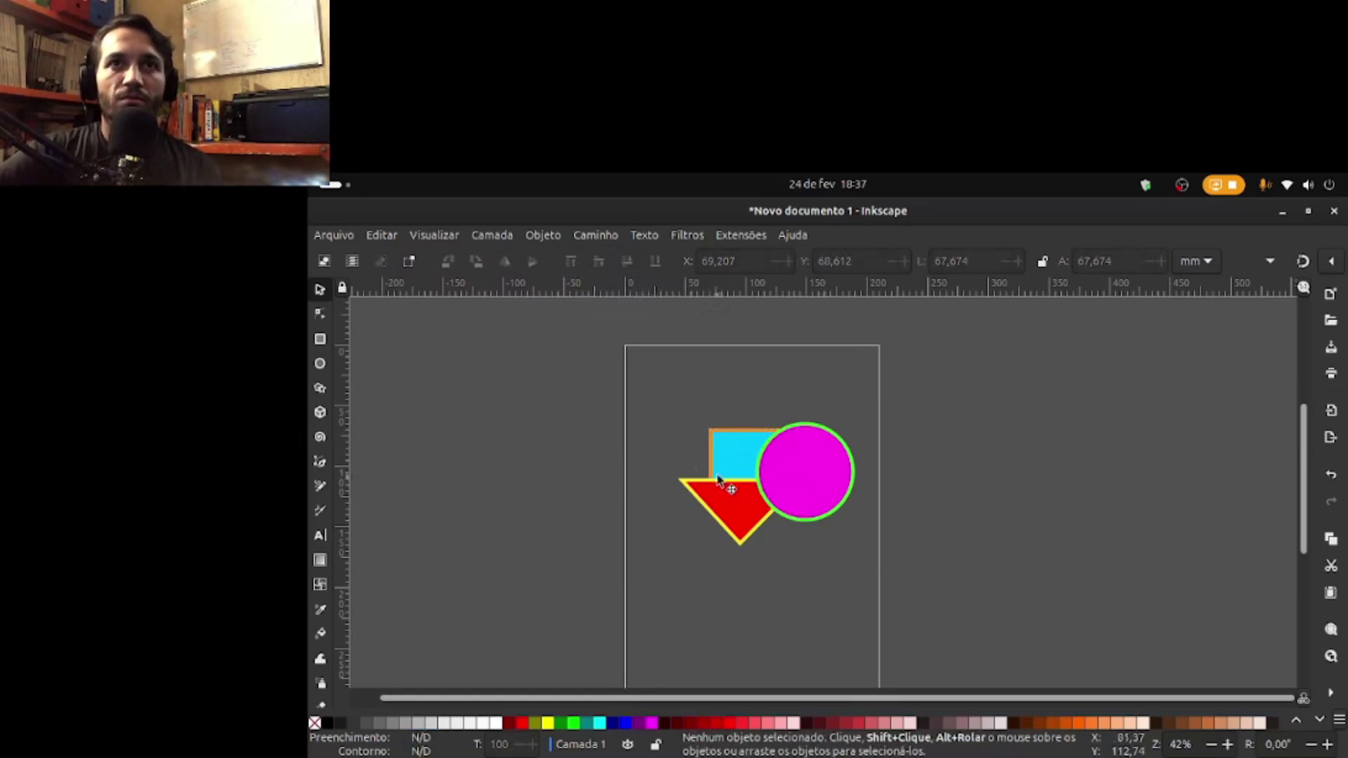
pyautogui.click(721, 472)
pyautogui.click(596, 261)
pyautogui.click(833, 541)
# Step: Move the circle about 12 mm left and 12 mm down, and lower it one level behind the square
pyautogui.click(800, 482)
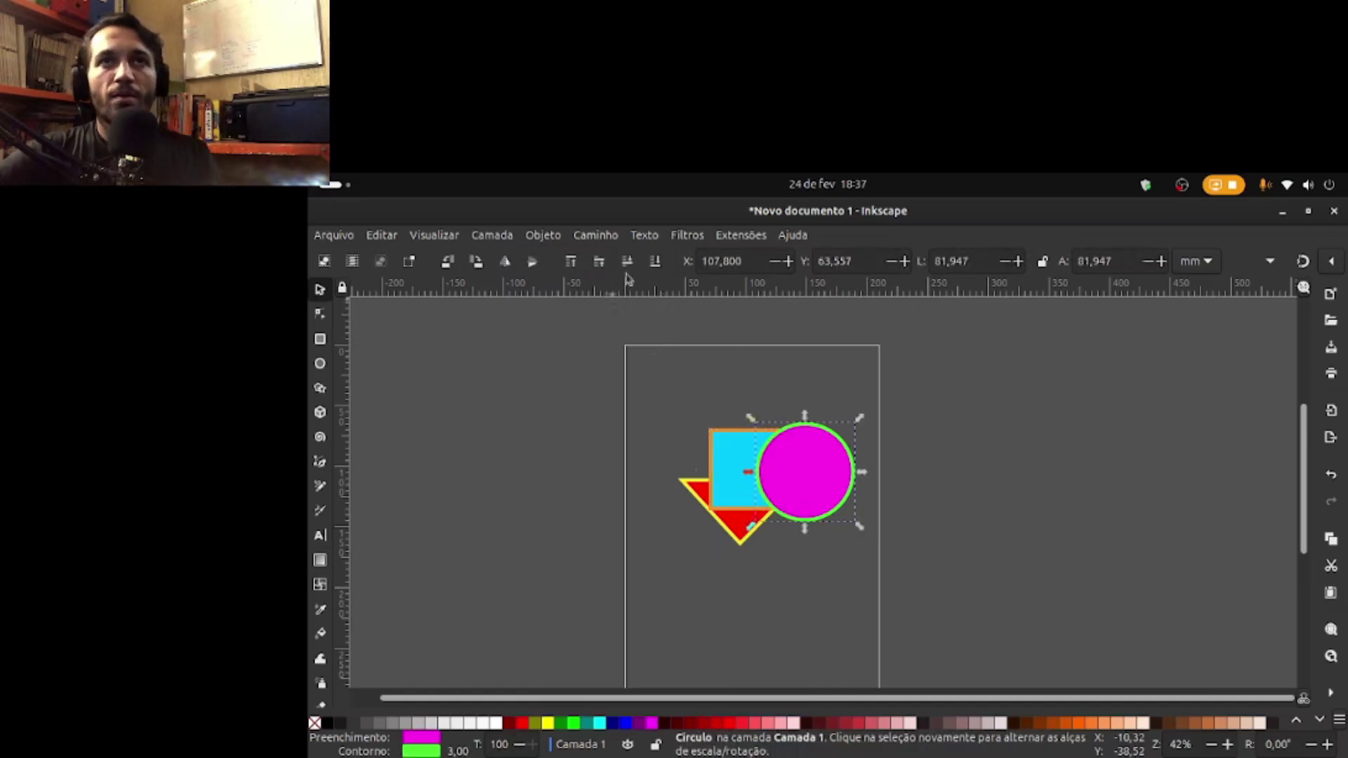
pyautogui.moveTo(825, 495); pyautogui.dragTo(810, 510)
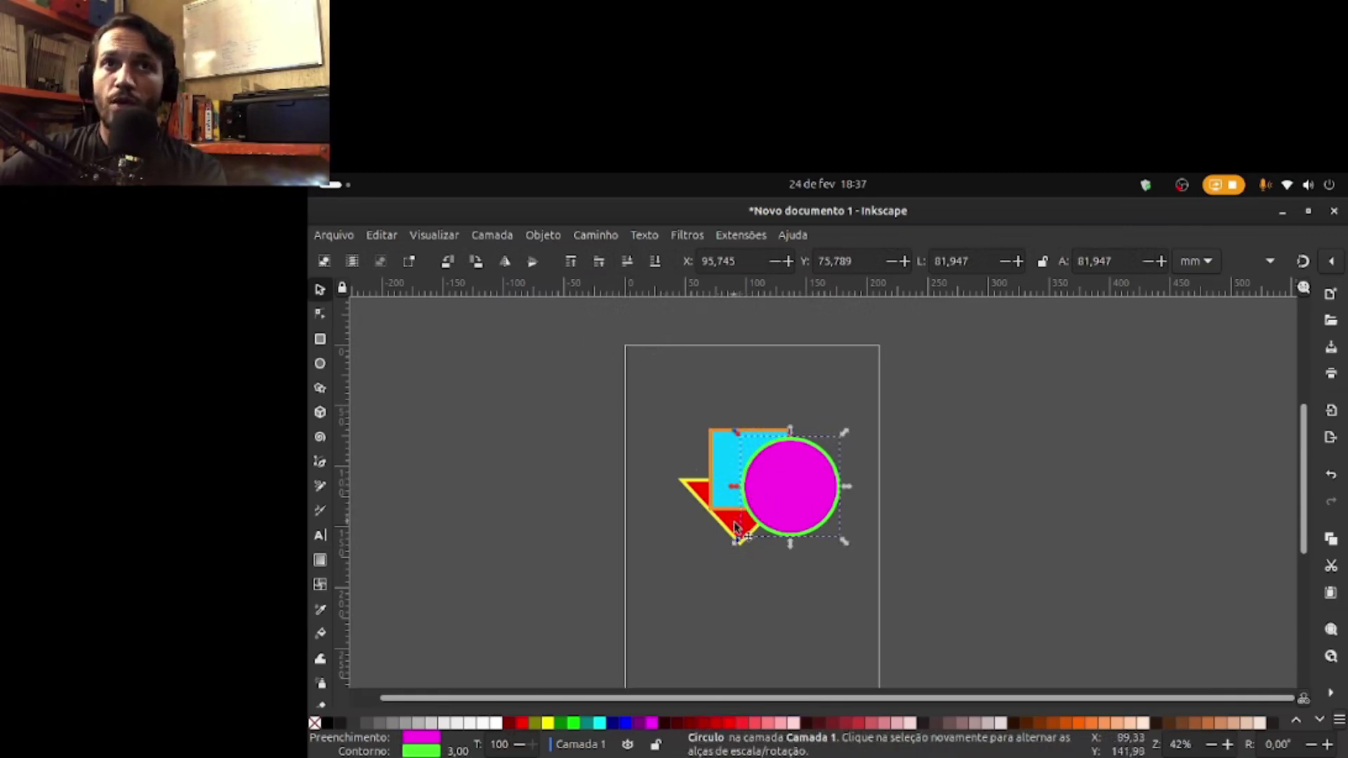
pyautogui.click(628, 262)
pyautogui.click(816, 589)
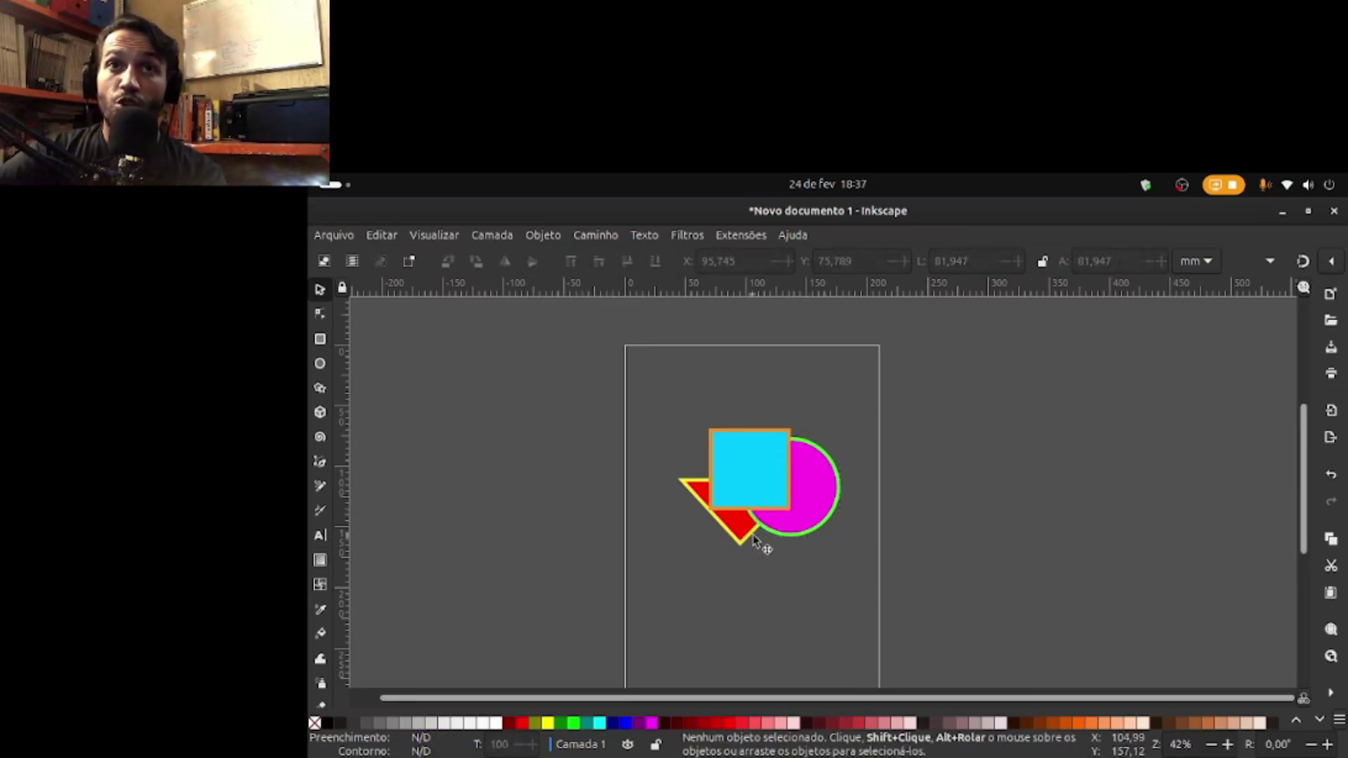
# Step: Raise the circle one level in front of the square, and send it to the bottom of the stack
pyautogui.scroll(1, 775, 535)
pyautogui.scroll(2, 775, 535)
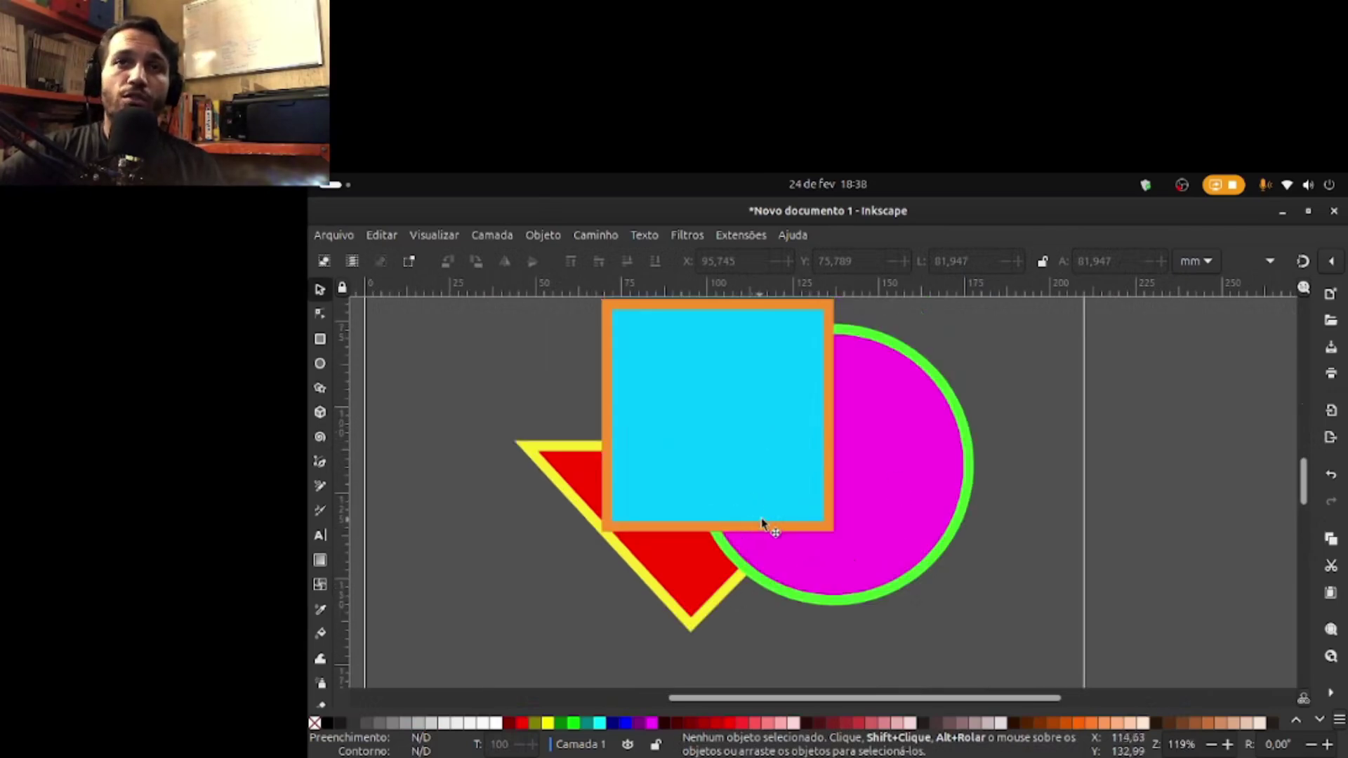
pyautogui.click(870, 541)
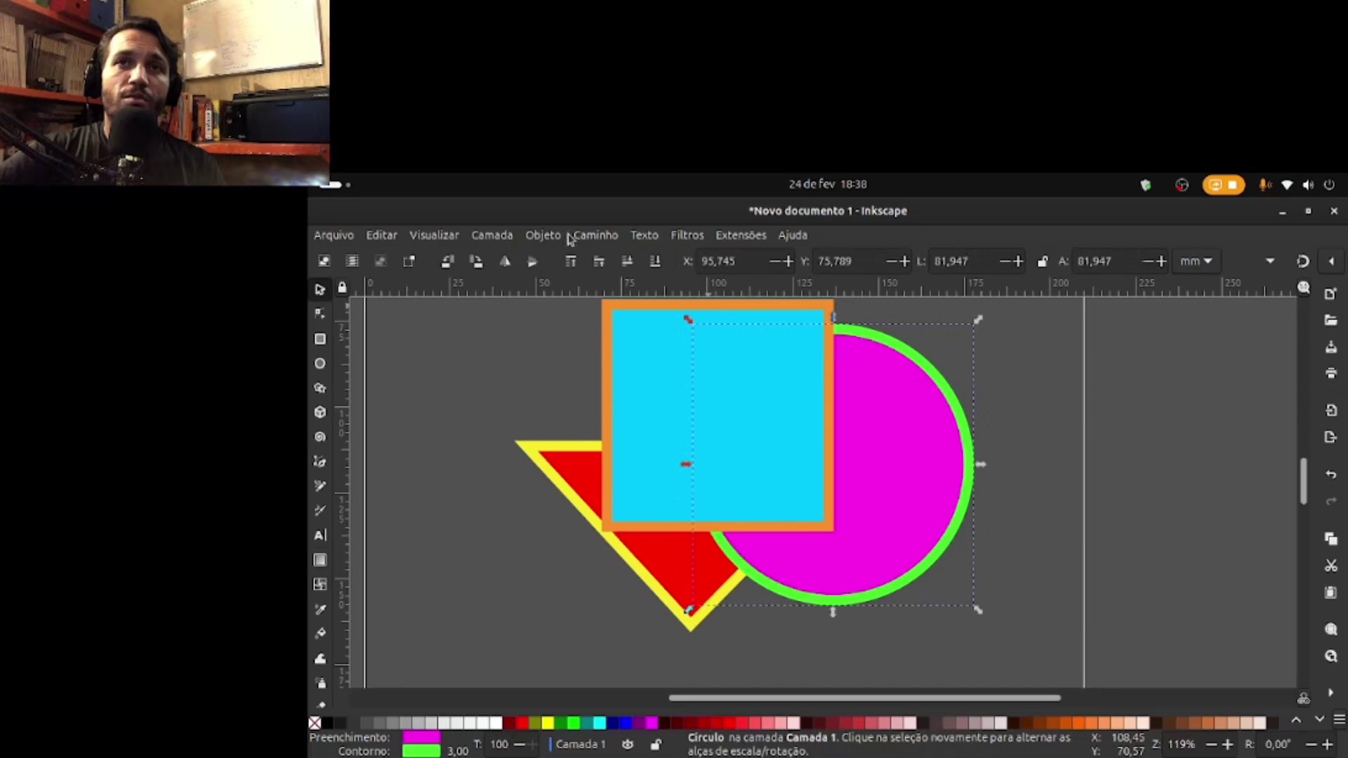
pyautogui.click(597, 264)
pyautogui.press('Escape')
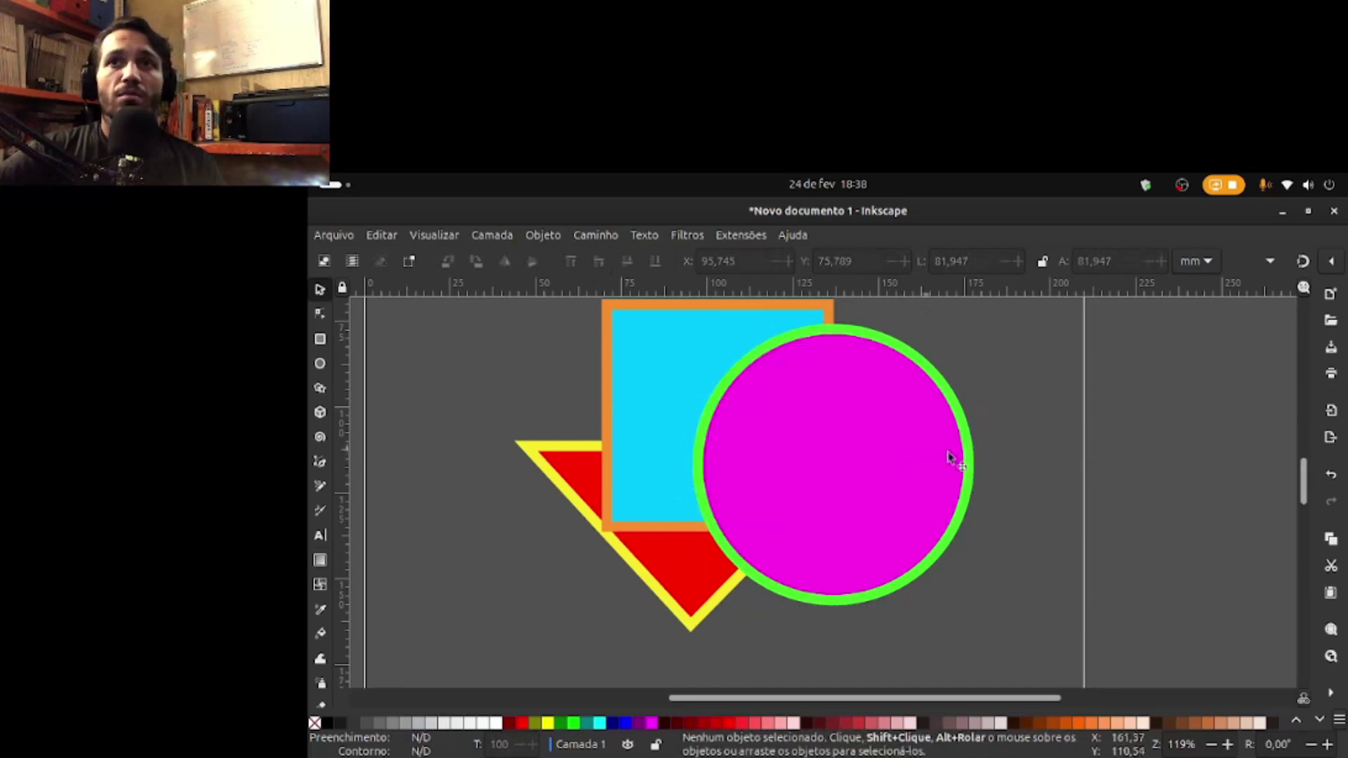
pyautogui.click(869, 455)
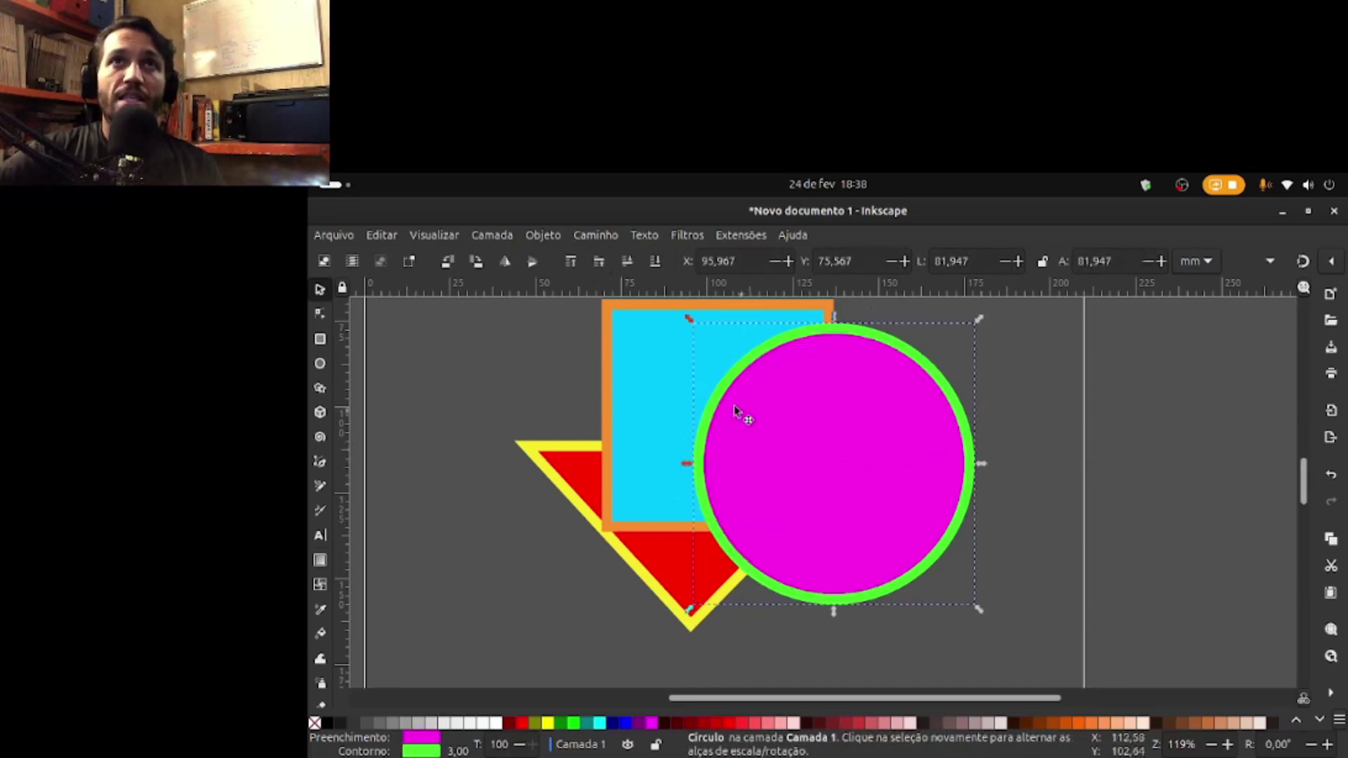
pyautogui.click(656, 262)
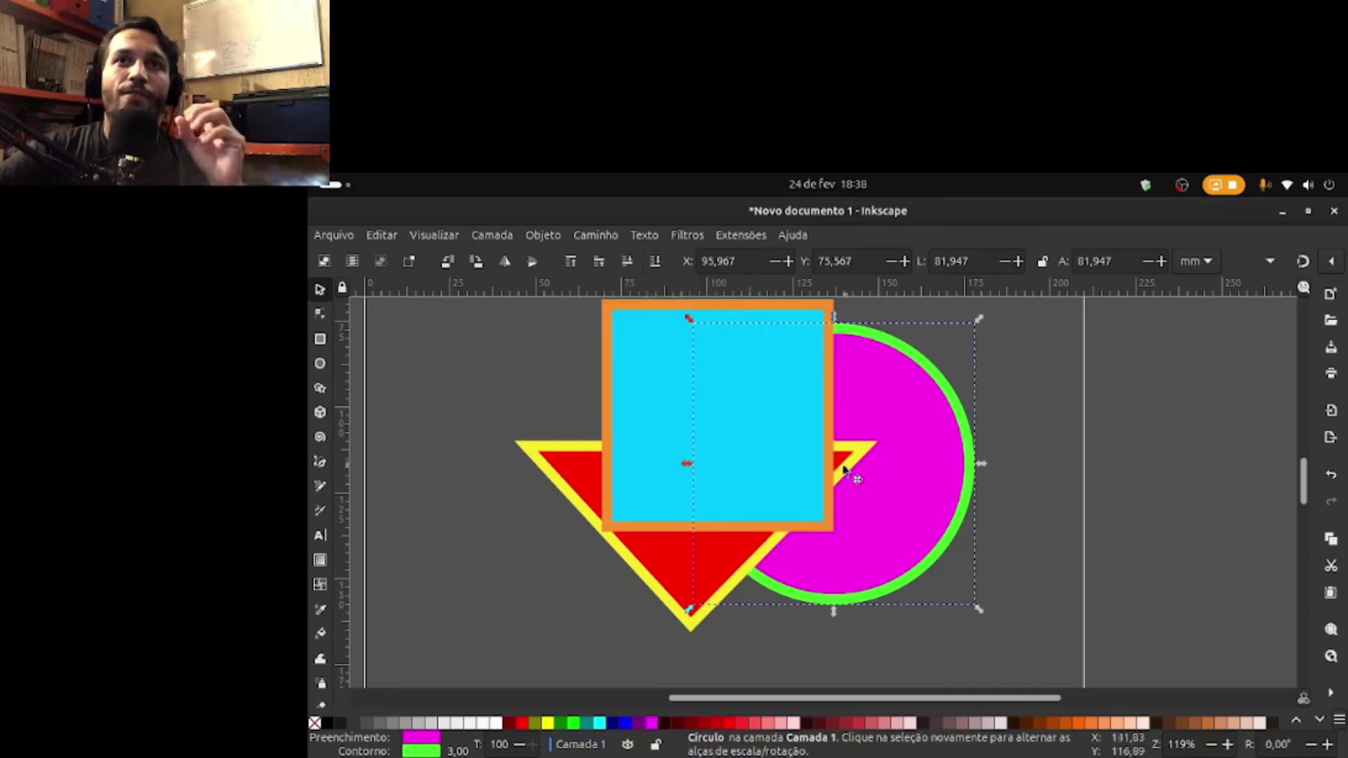
# Step: Move the square about 6 mm right and 2 mm down overall, and try to raise it one level
pyautogui.moveTo(807, 451); pyautogui.dragTo(764, 432)
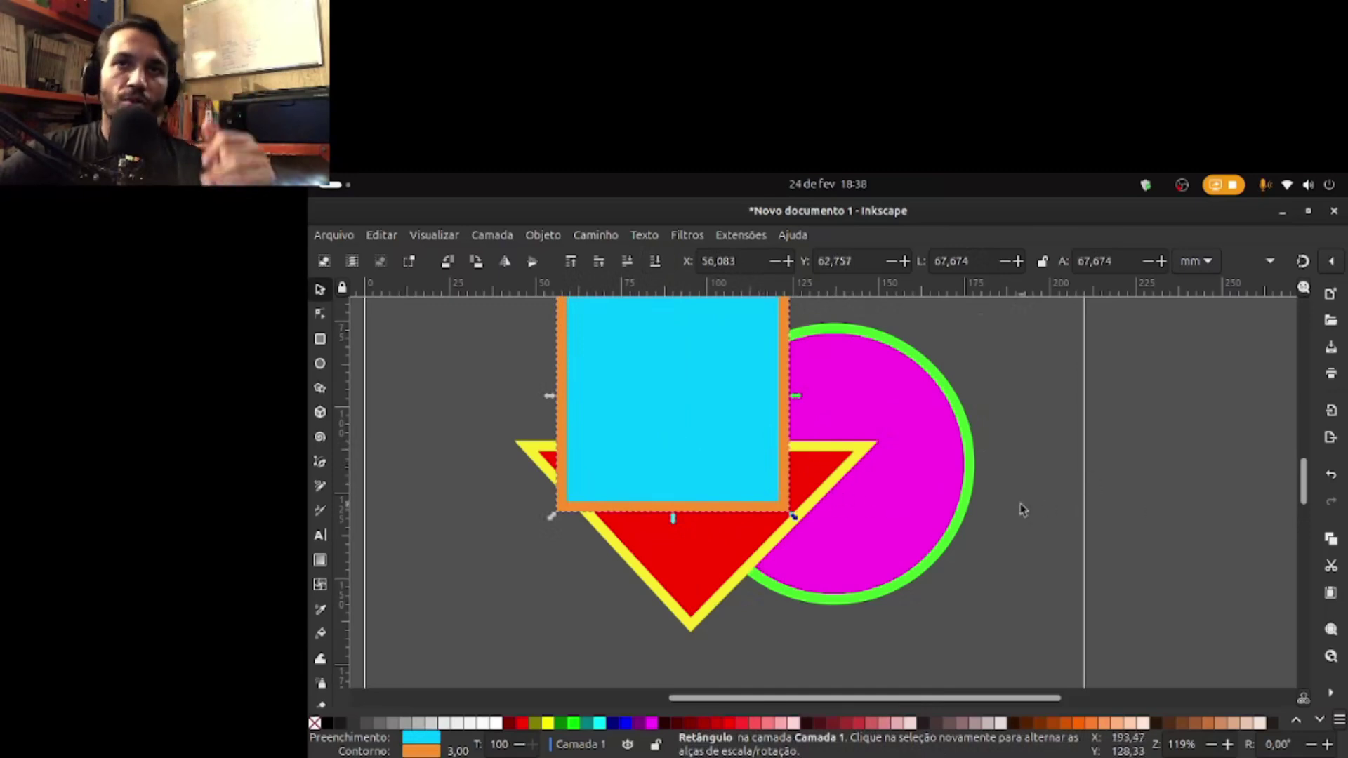
pyautogui.moveTo(676, 471); pyautogui.dragTo(757, 493)
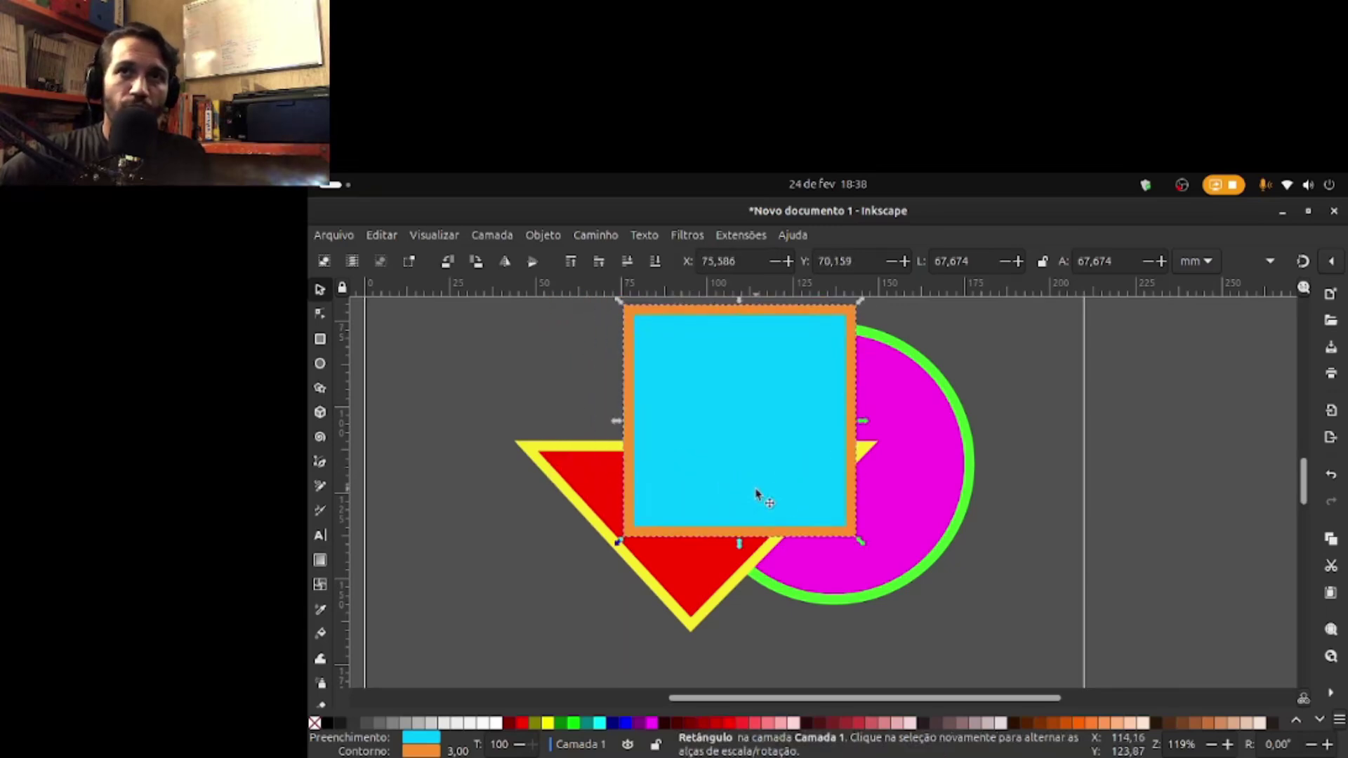
pyautogui.click(604, 264)
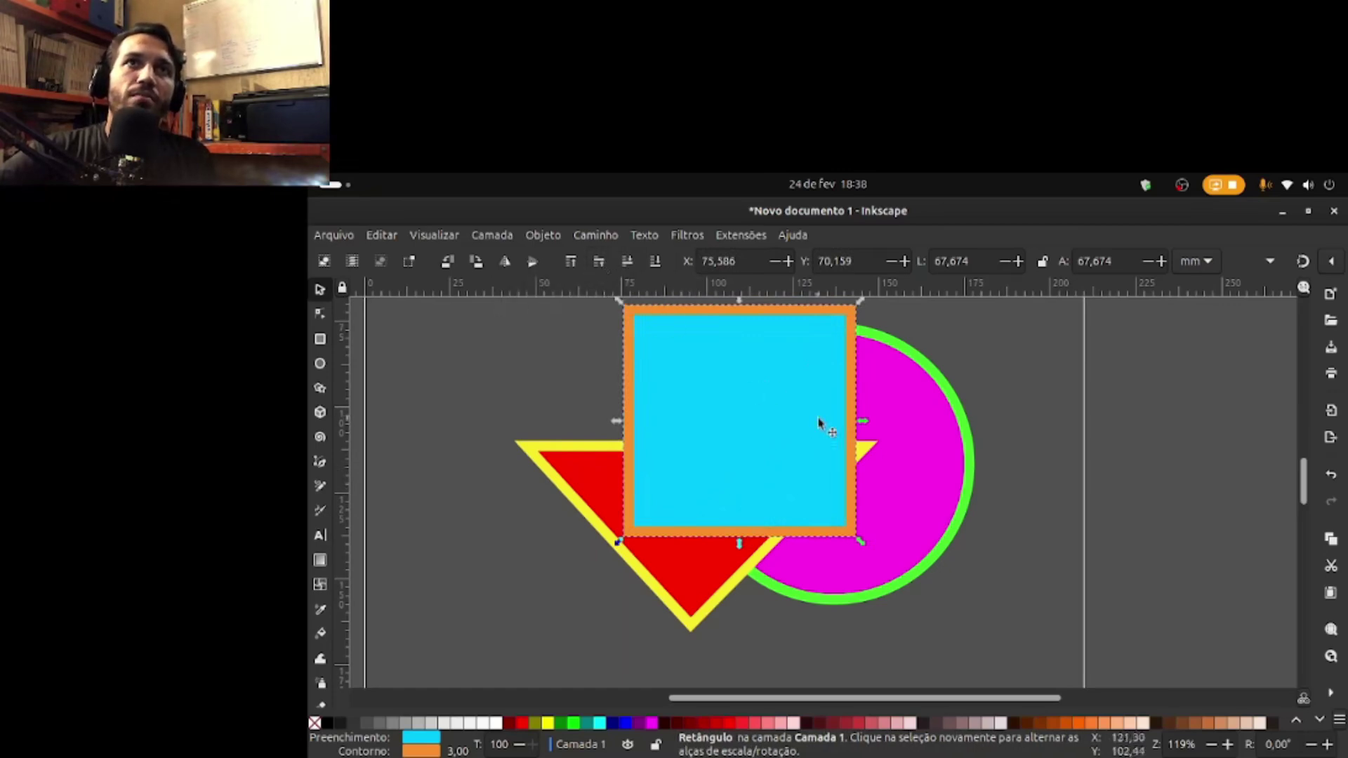
# Step: Raise the circle one level so it lies in front of the triangle but behind the square
pyautogui.click(906, 463)
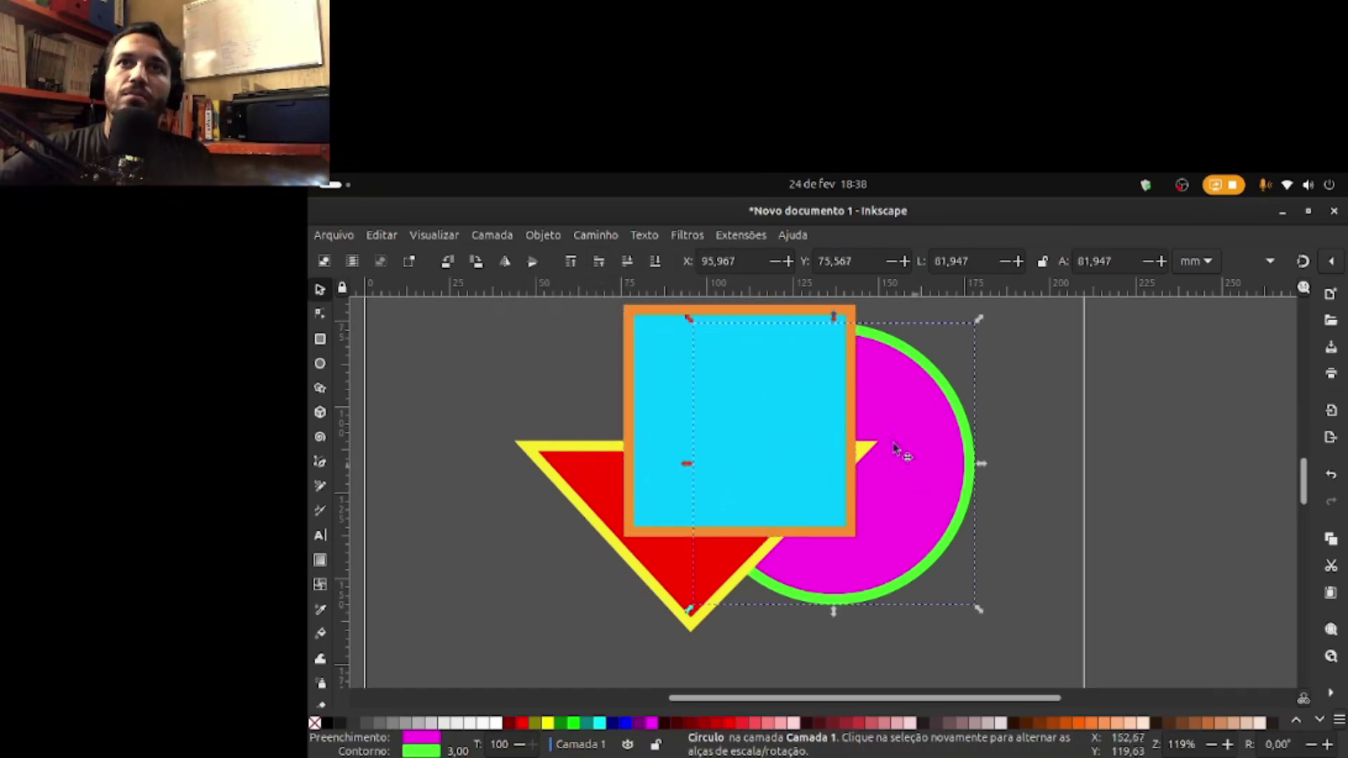
pyautogui.click(595, 265)
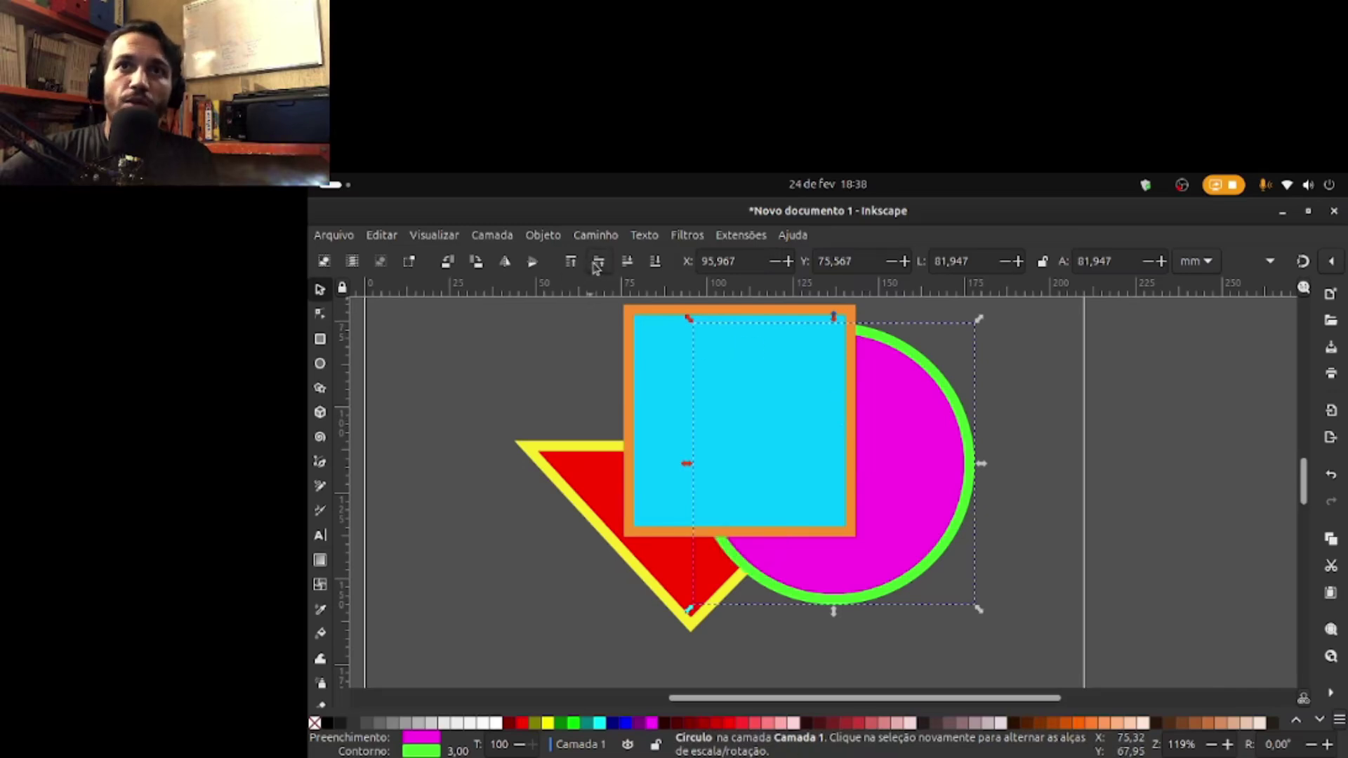
pyautogui.click(677, 586)
# Step: Lower the circle one level behind the triangle, bring it to the top of the stack, and deselect it
pyautogui.click(916, 551)
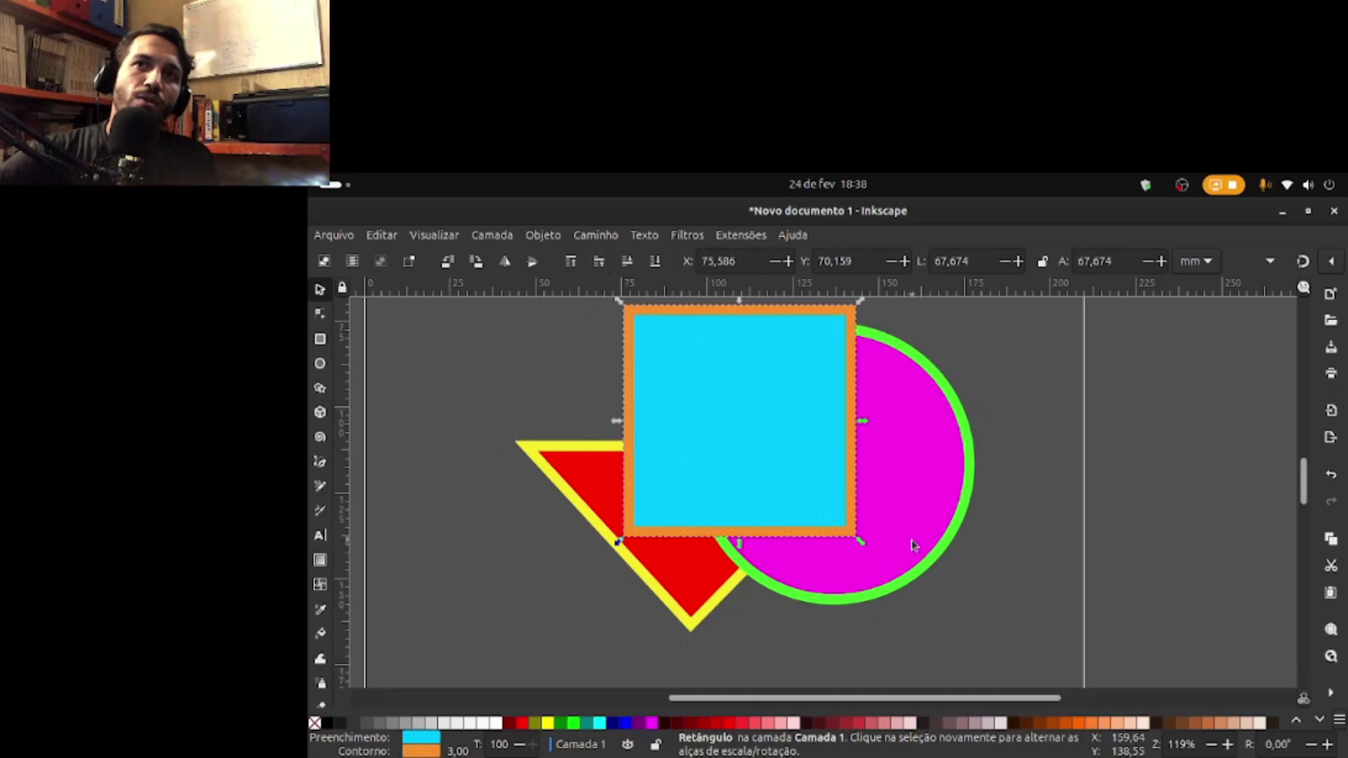
pyautogui.click(625, 266)
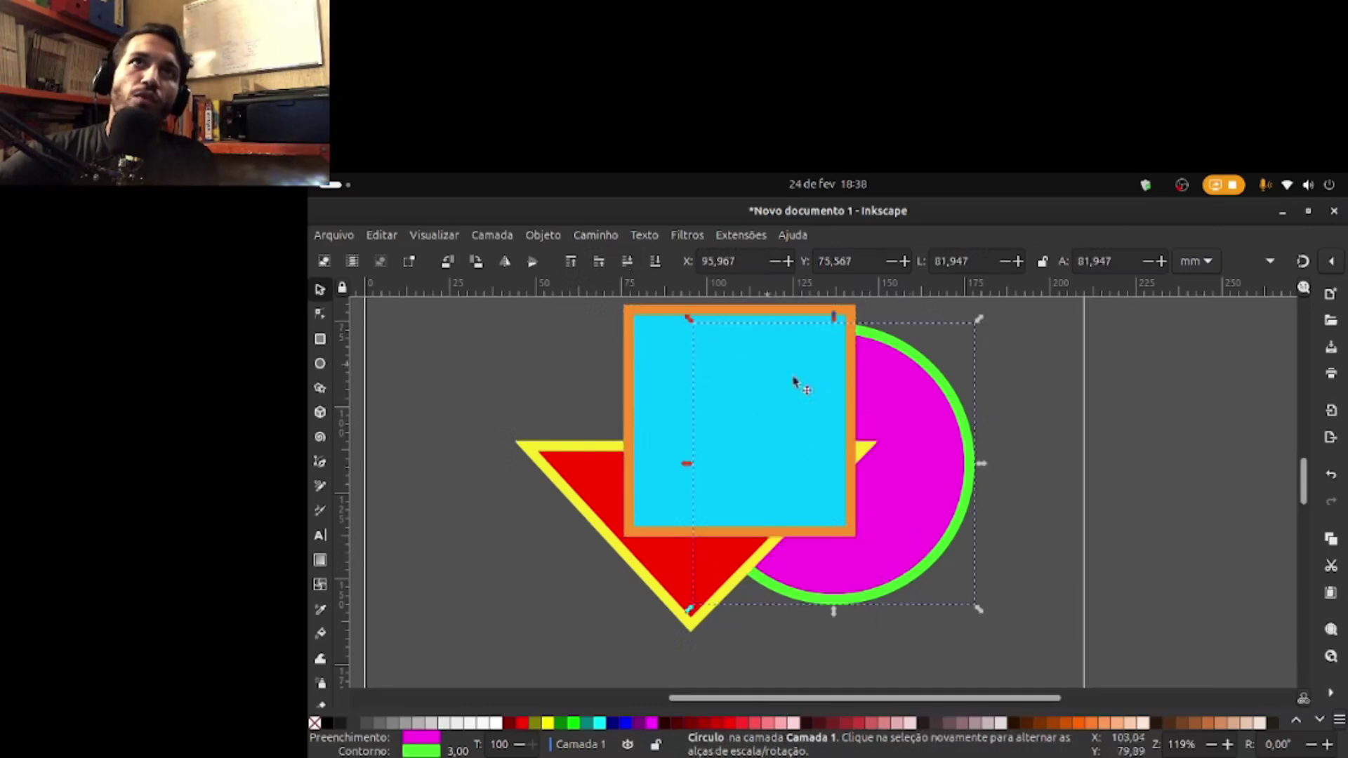
pyautogui.click(573, 263)
pyautogui.click(1032, 500)
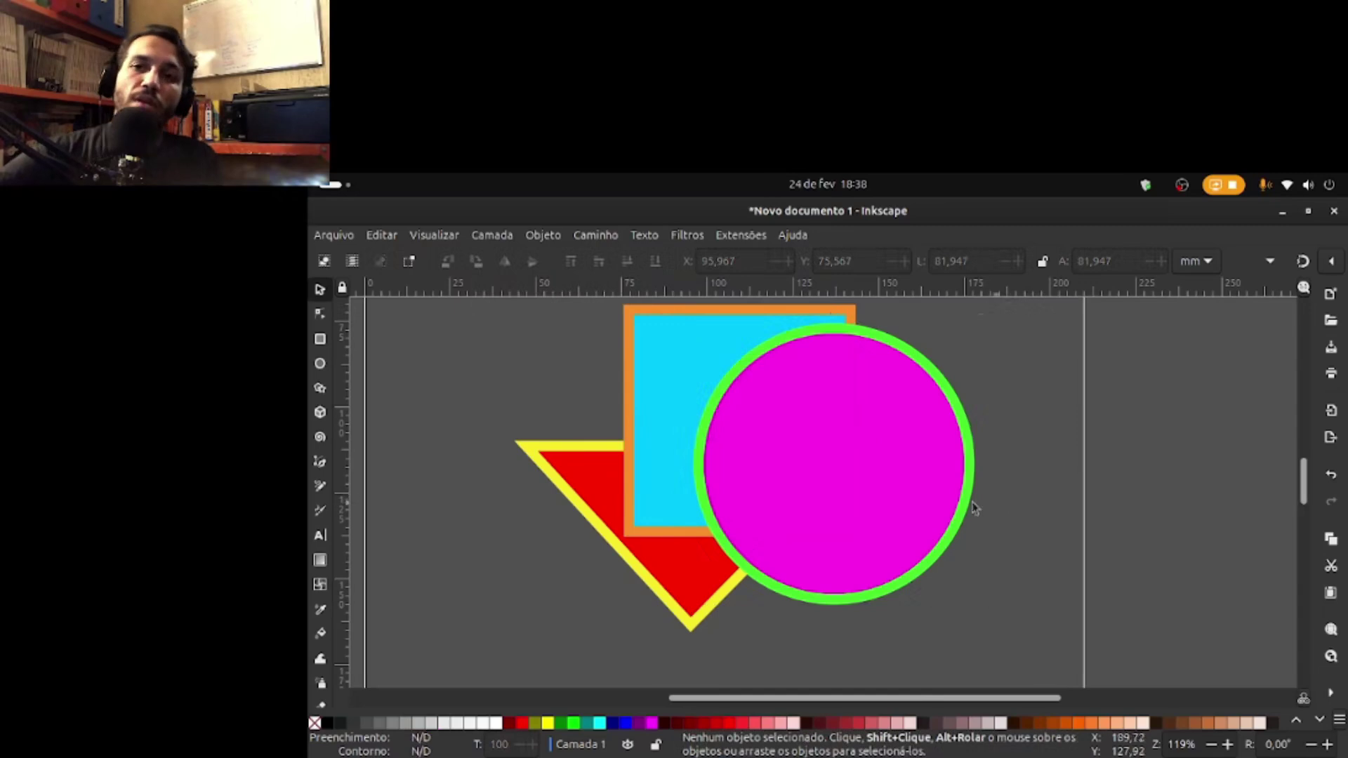
# Step: Move the circle about 20 mm right and 3 mm down, and shift the square slightly to about X 77.3, Y 69.2 mm
pyautogui.moveTo(892, 503); pyautogui.dragTo(959, 512)
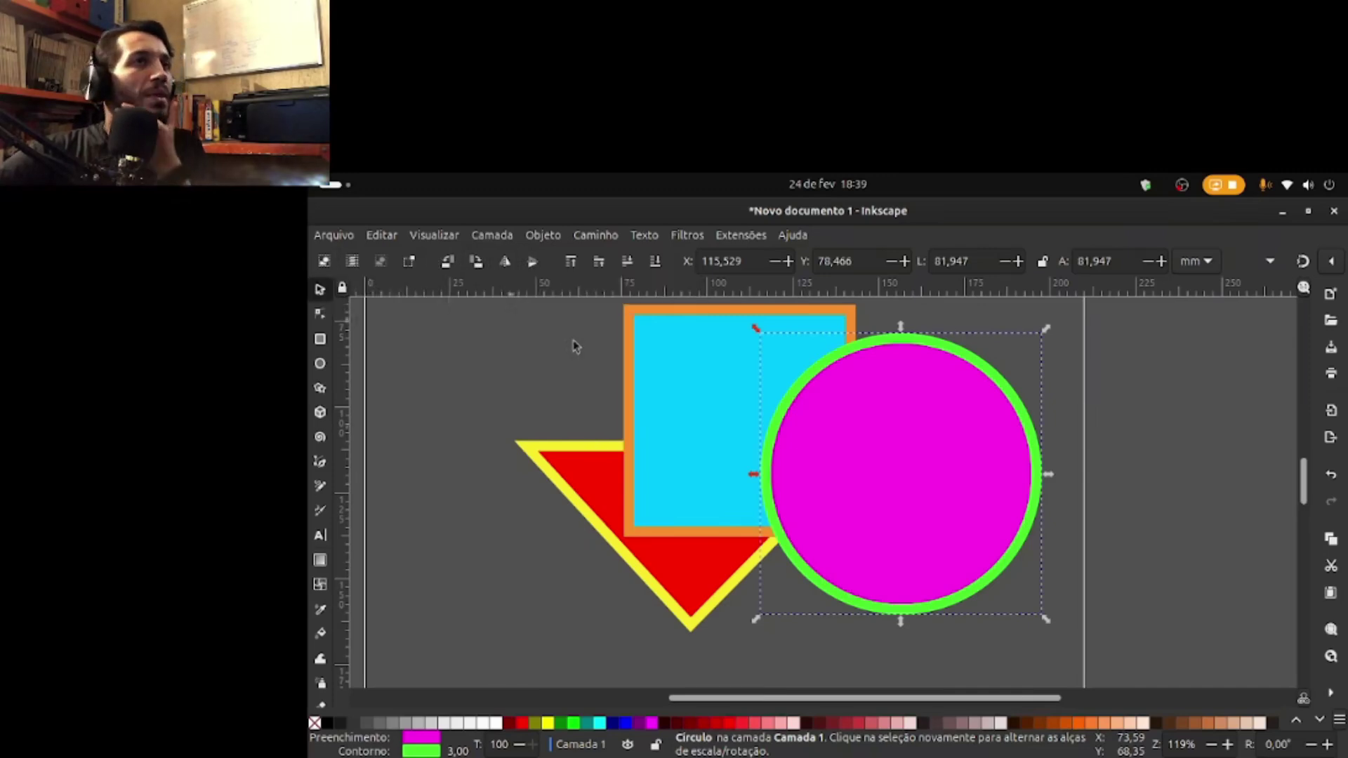
pyautogui.click(668, 442)
pyautogui.moveTo(668, 443)
pyautogui.mouseDown()
pyautogui.moveTo(656, 415)
pyautogui.moveTo(674, 436)
pyautogui.mouseUp()
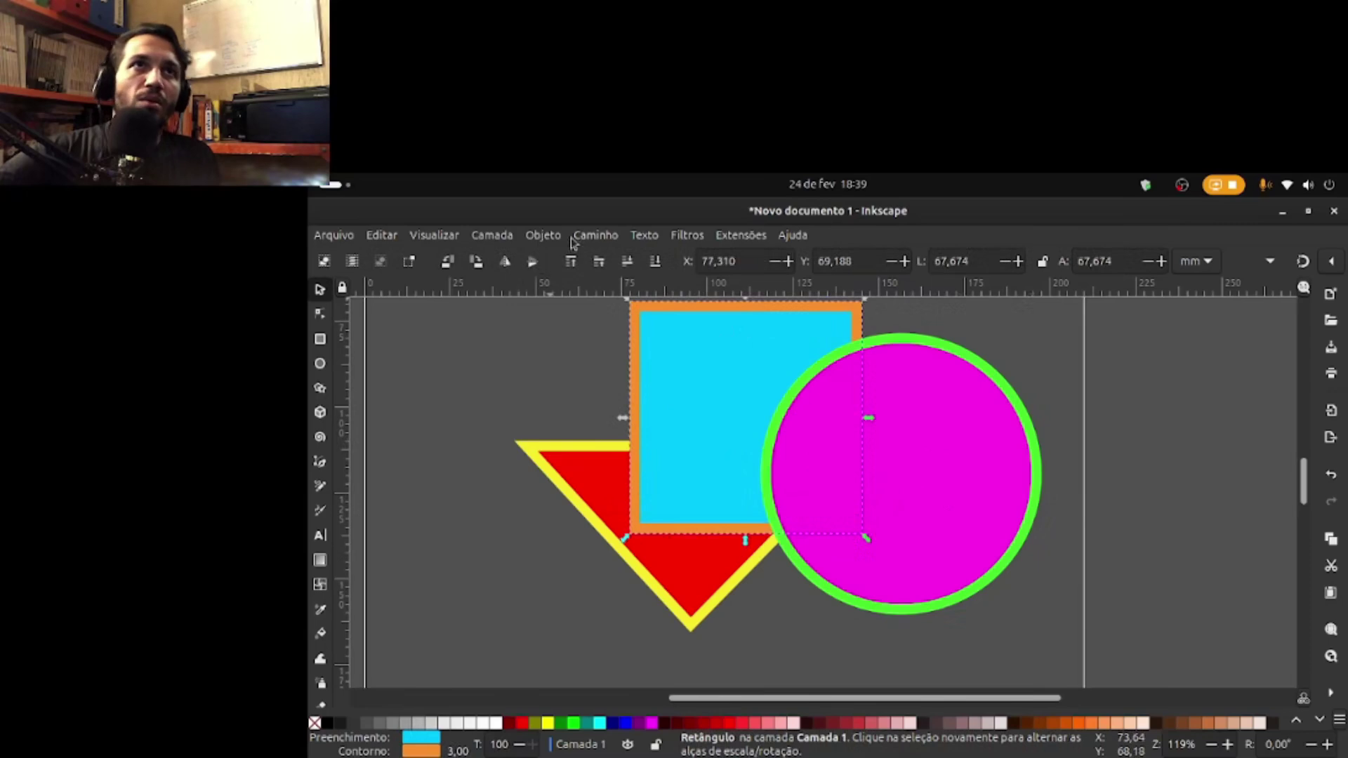
pyautogui.click(542, 235)
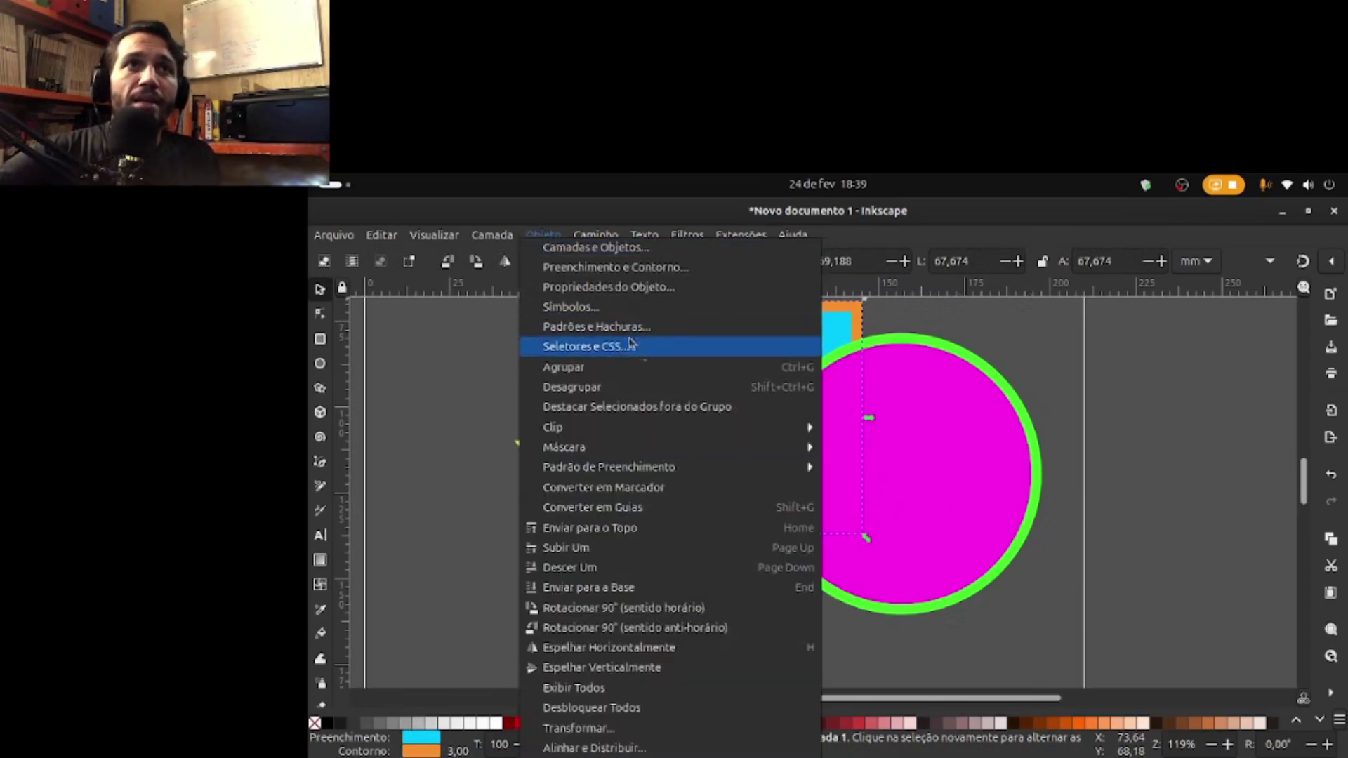
pyautogui.click(691, 391)
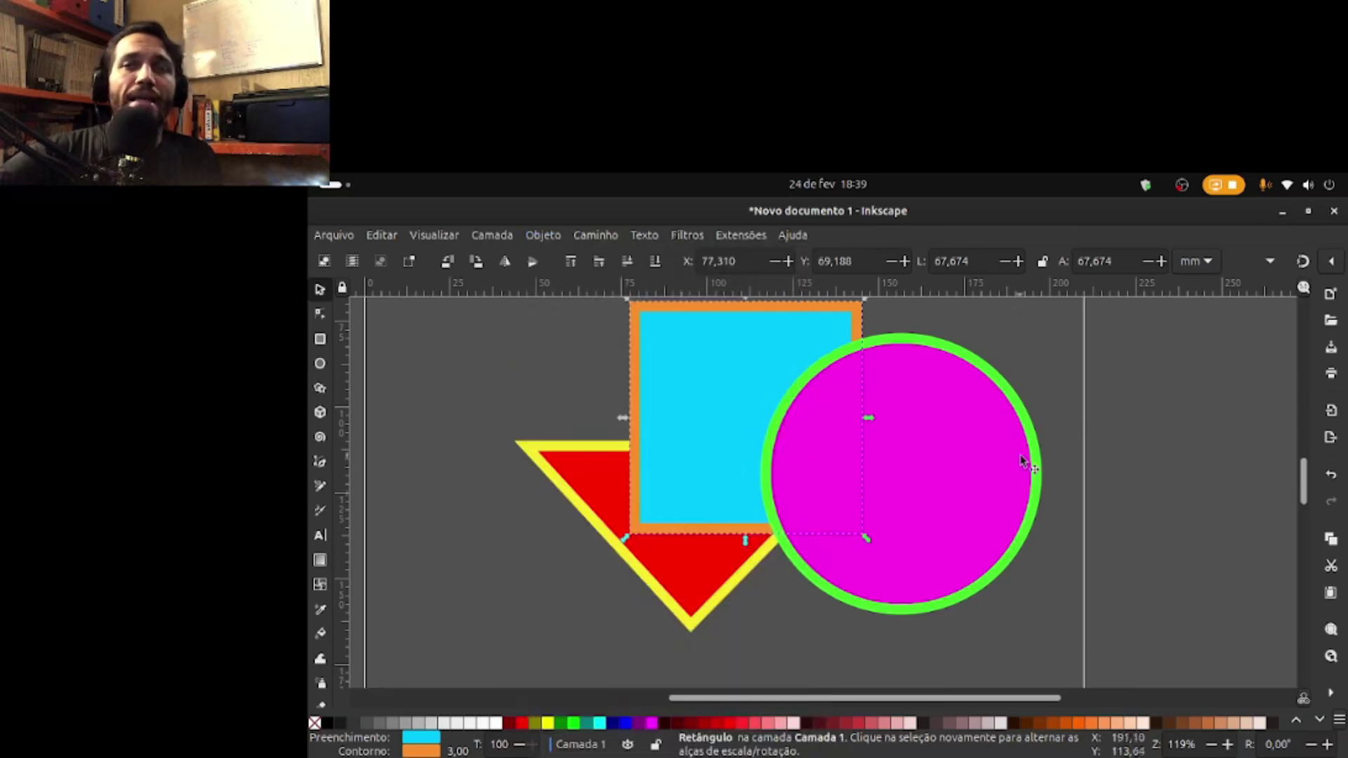
# Step: Separate the overlapping shapes by moving the square and circle side by side above the triangle, with the circle at about X 112, Y 19 mm
pyautogui.click(987, 520)
pyautogui.scroll(-2, 802, 552)
pyautogui.moveTo(759, 525); pyautogui.dragTo(669, 457)
pyautogui.moveTo(901, 536); pyautogui.dragTo(903, 535)
pyautogui.moveTo(895, 435); pyautogui.dragTo(890, 448)
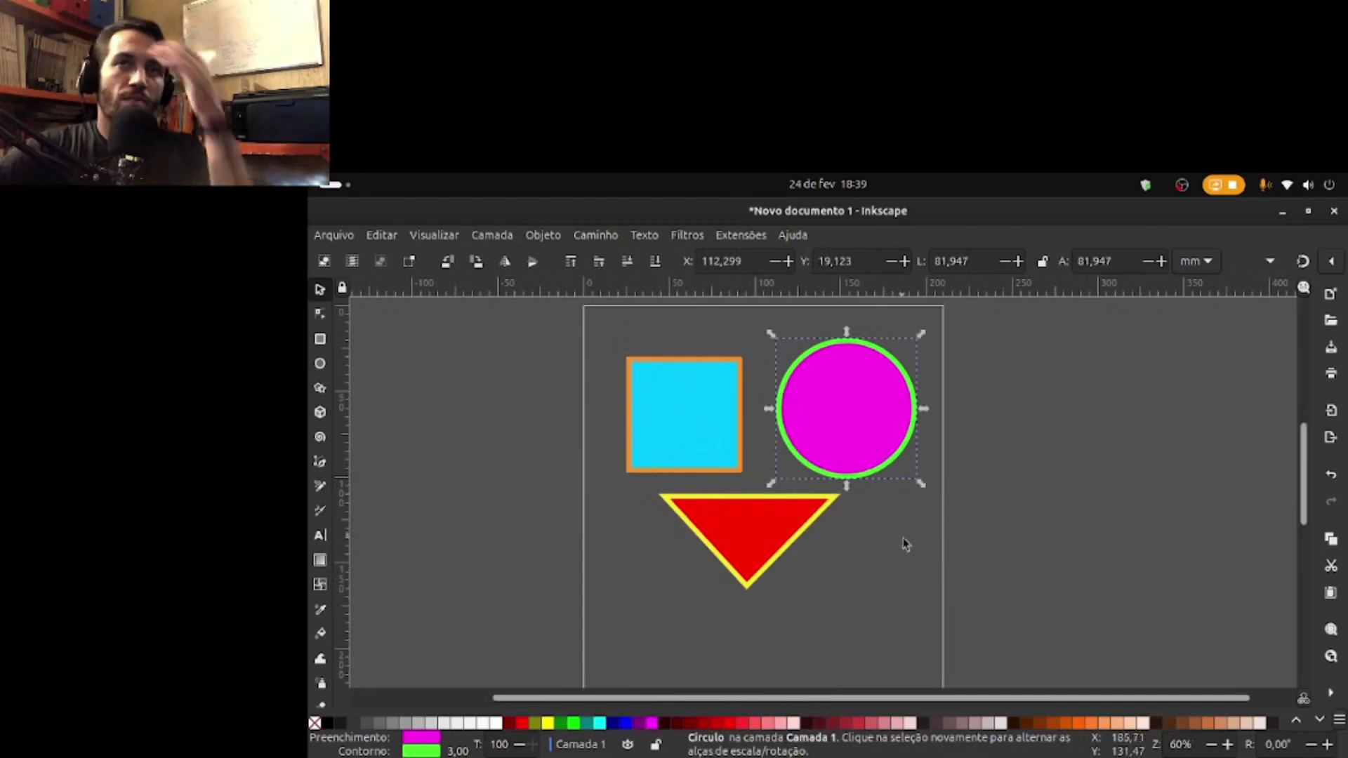
# Step: Lower all three shapes on the page: triangle to about X 30, Y 151 mm, square above it, circle to about X 116, Y 41 mm
pyautogui.click(903, 541)
pyautogui.moveTo(684, 428); pyautogui.dragTo(725, 423)
pyautogui.moveTo(761, 536); pyautogui.dragTo(753, 611)
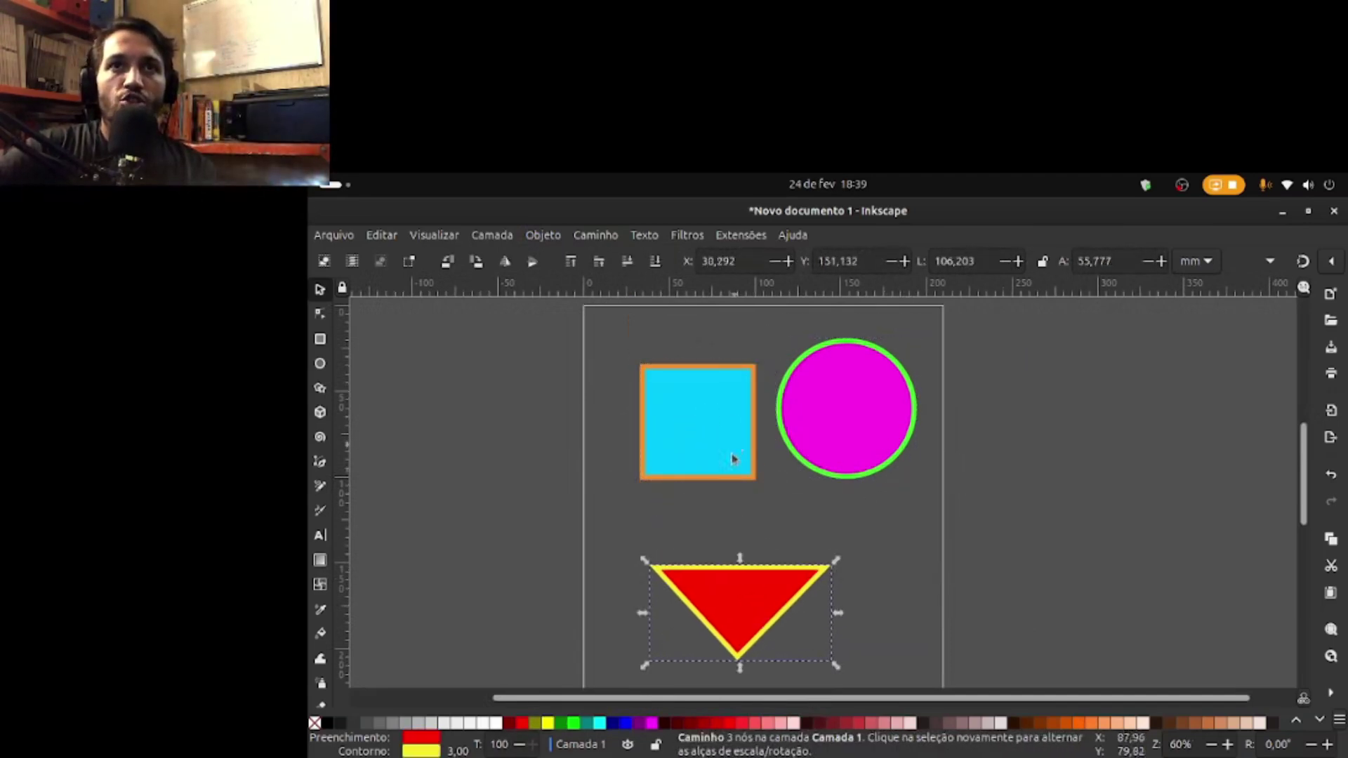
pyautogui.moveTo(712, 399); pyautogui.dragTo(713, 448)
pyautogui.moveTo(815, 427); pyautogui.dragTo(818, 465)
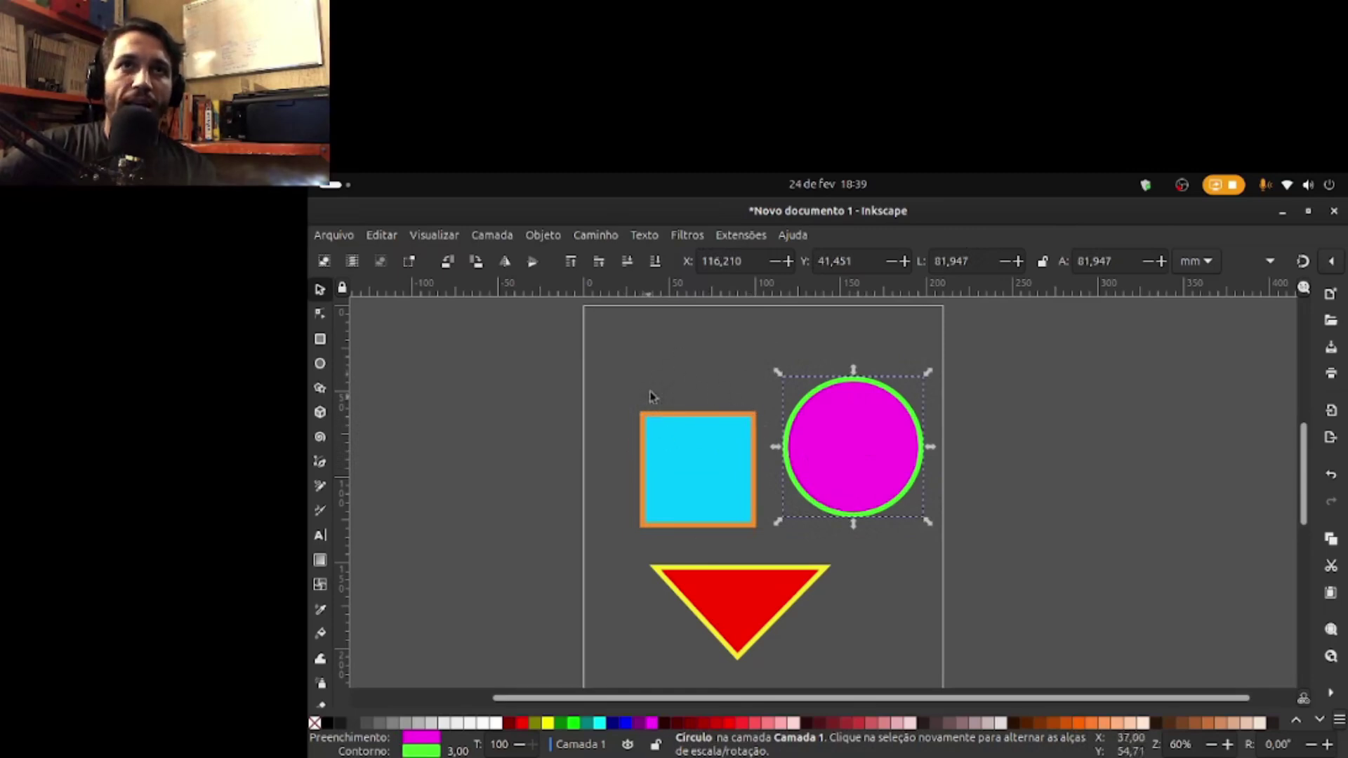
# Step: Move the circle over the square's upper-right corner, add a vertical guide at about 32.65 mm by the square's left edge, and select the square
pyautogui.moveTo(853, 453); pyautogui.dragTo(752, 451)
pyautogui.scroll(1, 716, 450)
pyautogui.moveTo(336, 449); pyautogui.dragTo(440, 456)
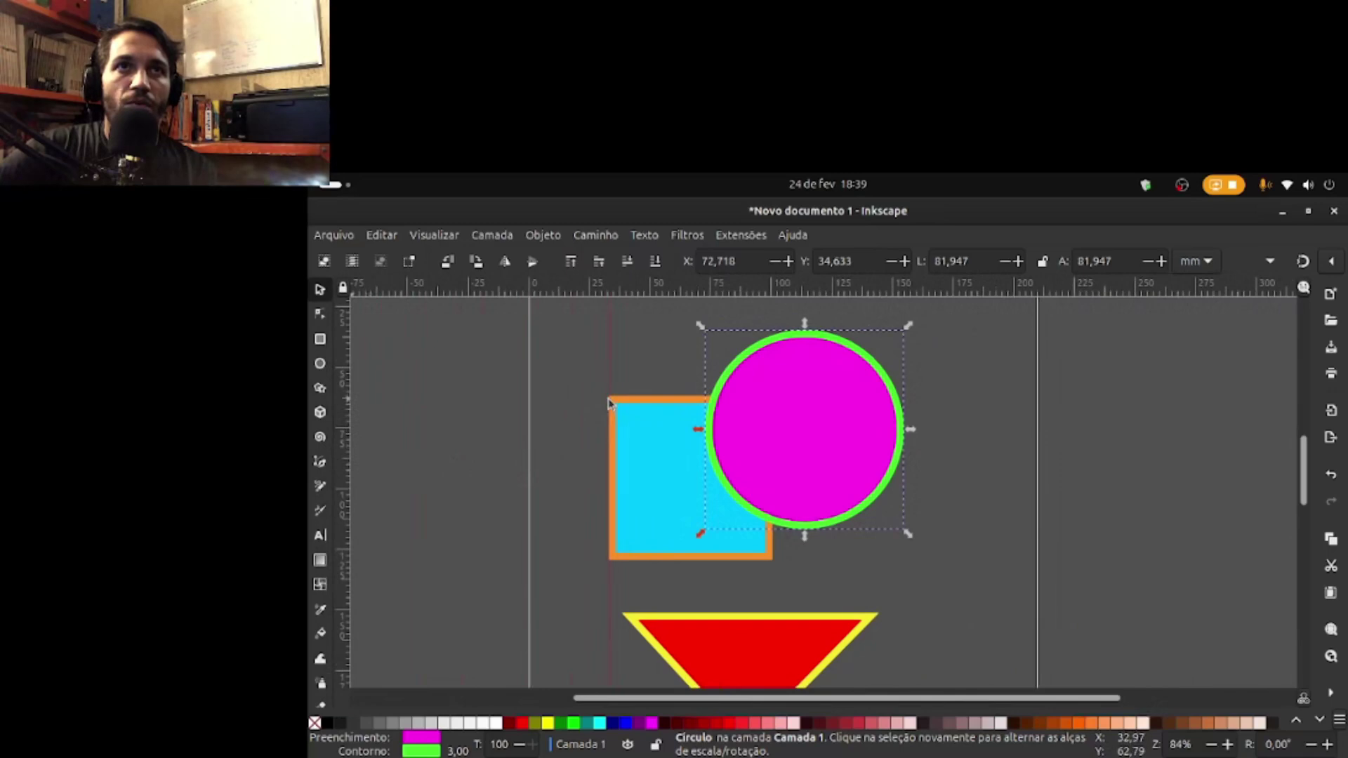
pyautogui.moveTo(610, 401); pyautogui.dragTo(611, 402)
pyautogui.click(630, 413)
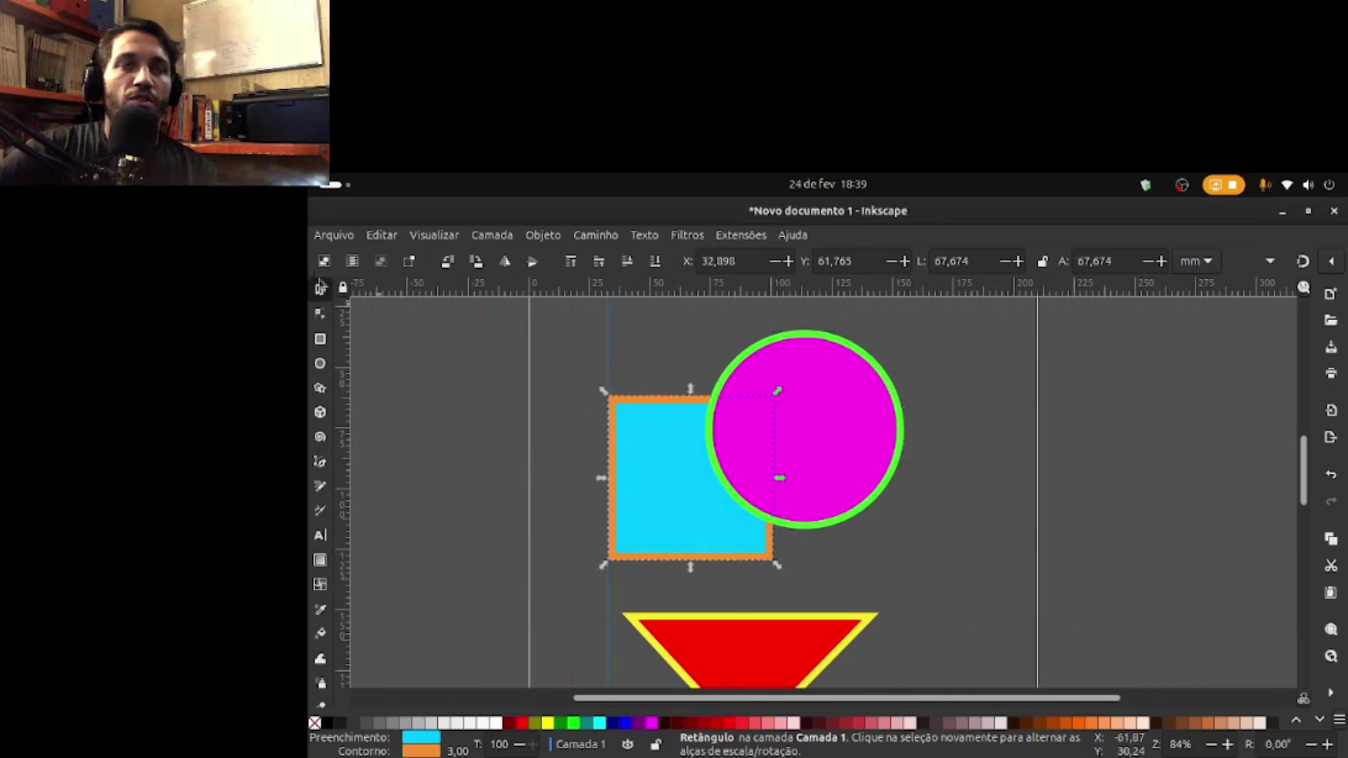
# Step: Examine the square's upper-left corner with the Node tool, and shift the vertical guide into the square's left border, at about 34.3 mm
pyautogui.click(326, 317)
pyautogui.scroll(5, 621, 408)
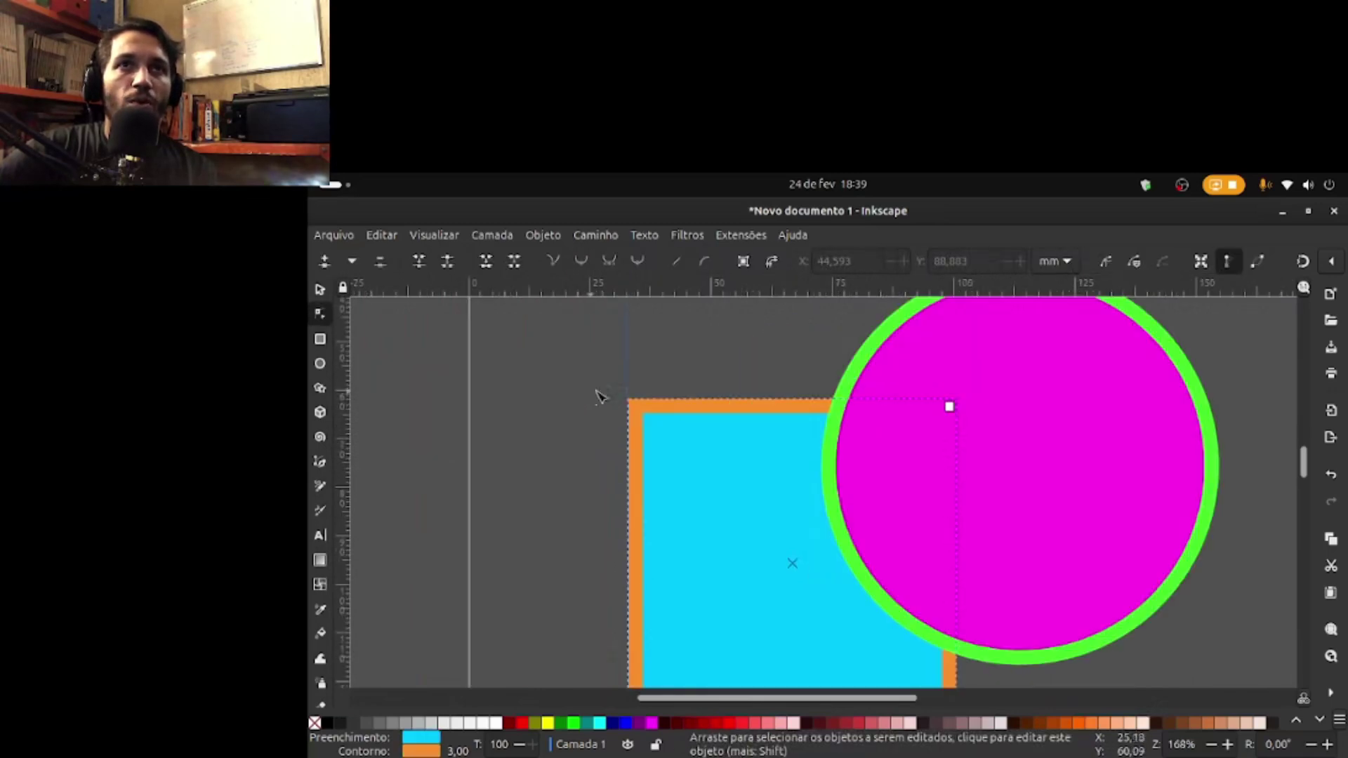
pyautogui.press('Escape')
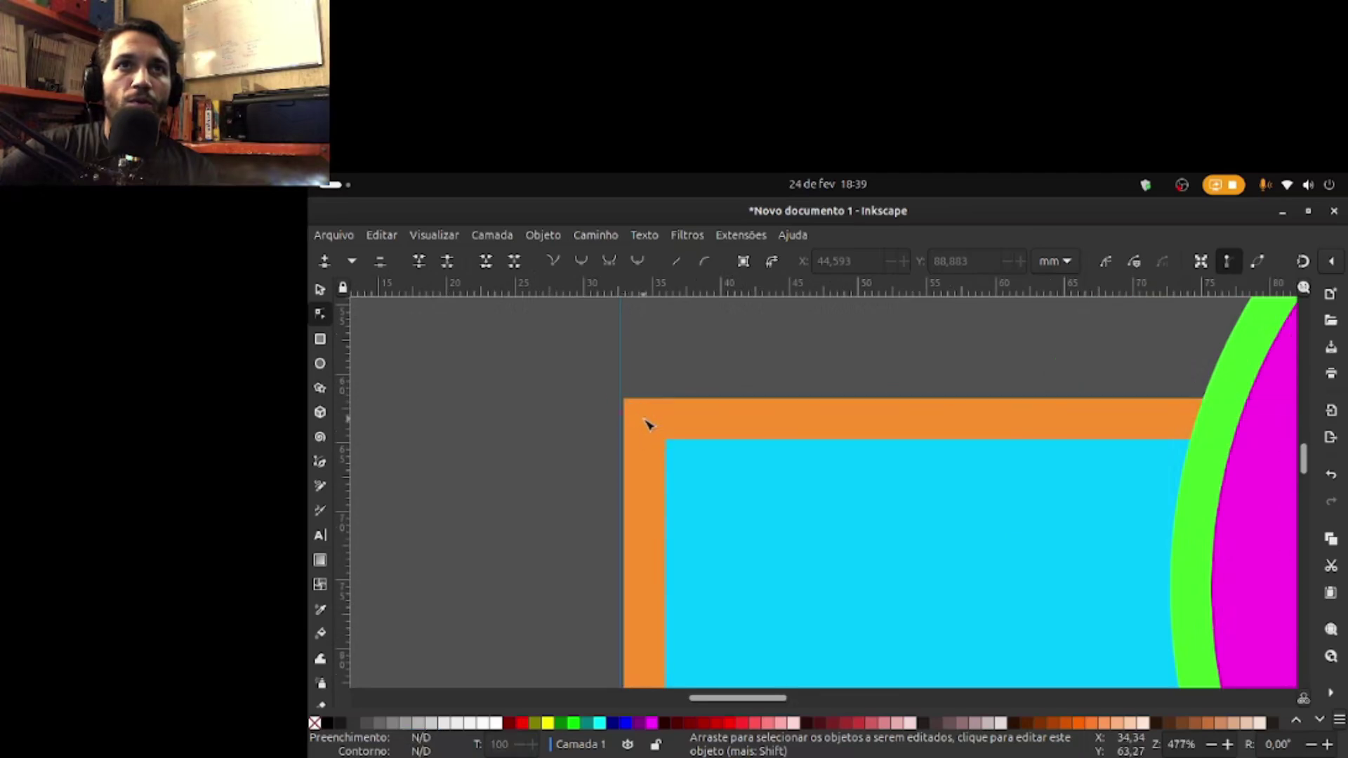
pyautogui.click(651, 427)
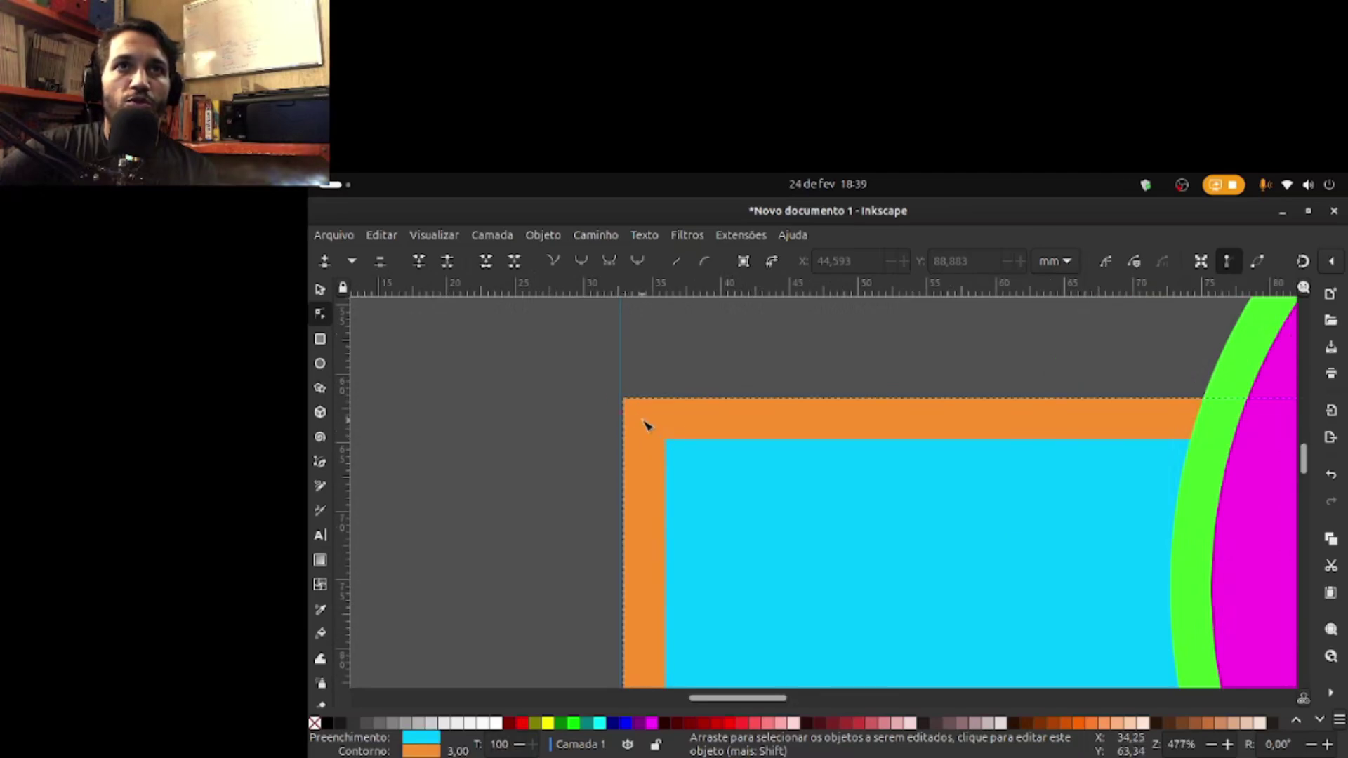
pyautogui.scroll(-1, 647, 425)
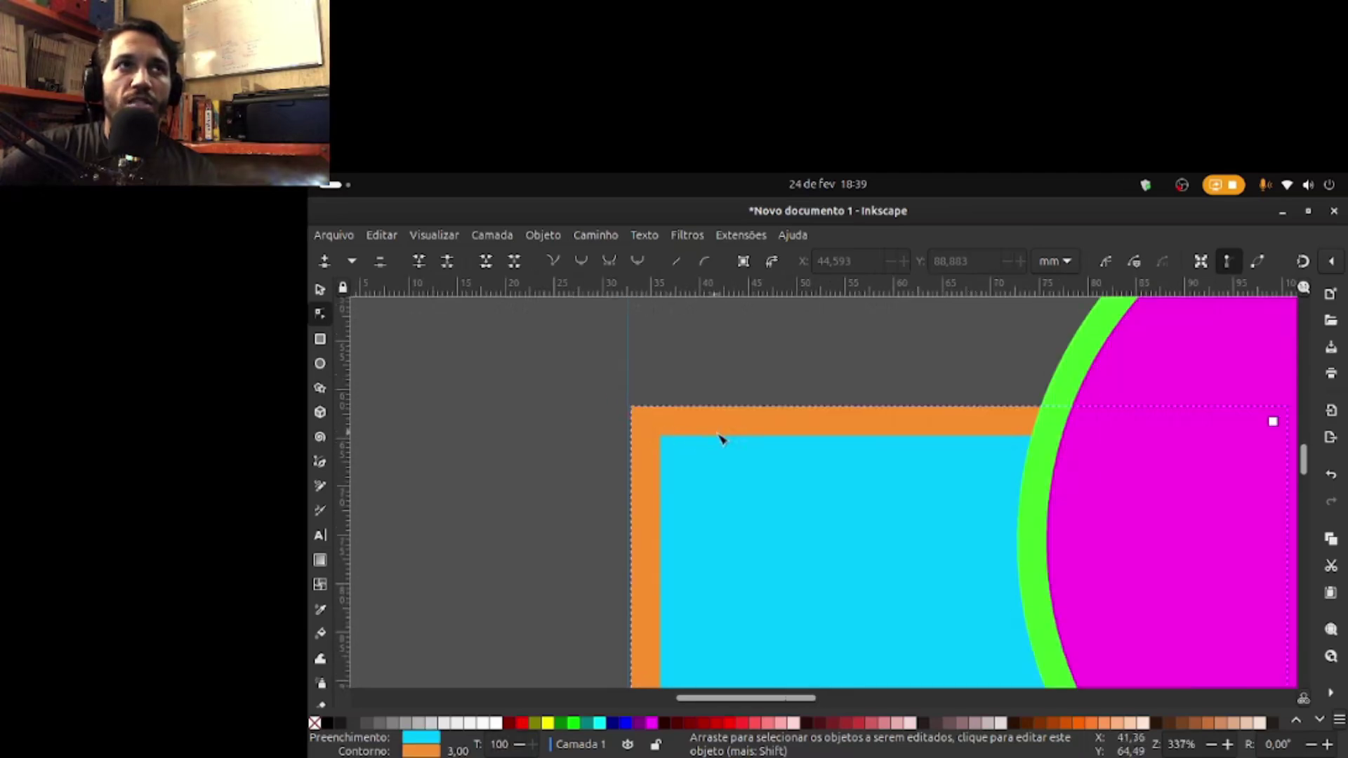
pyautogui.click(318, 291)
pyautogui.click(620, 374)
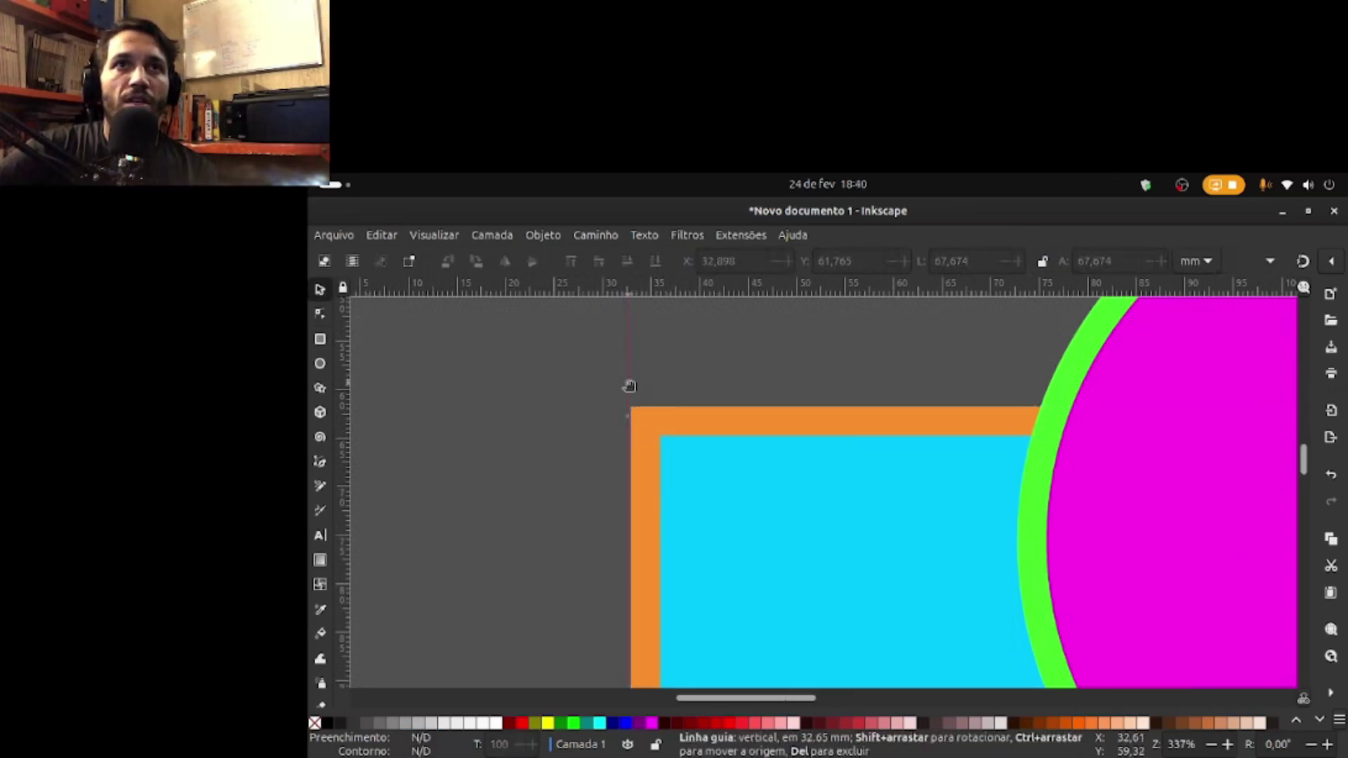
pyautogui.moveTo(628, 384); pyautogui.dragTo(646, 392)
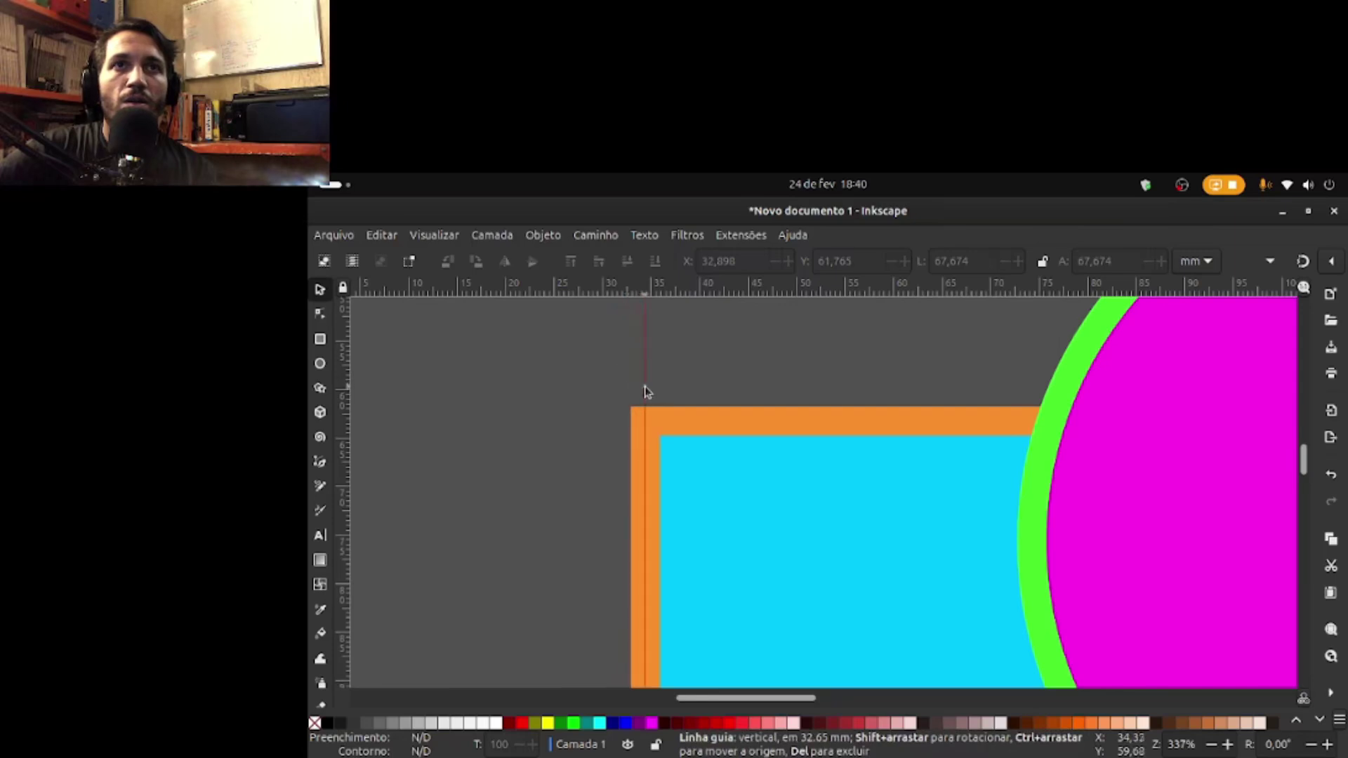
# Step: Show the square's nodes and align the vertical guide exactly with its lower-left node, at about 34.4 mm
pyautogui.click(702, 428)
pyautogui.click(323, 312)
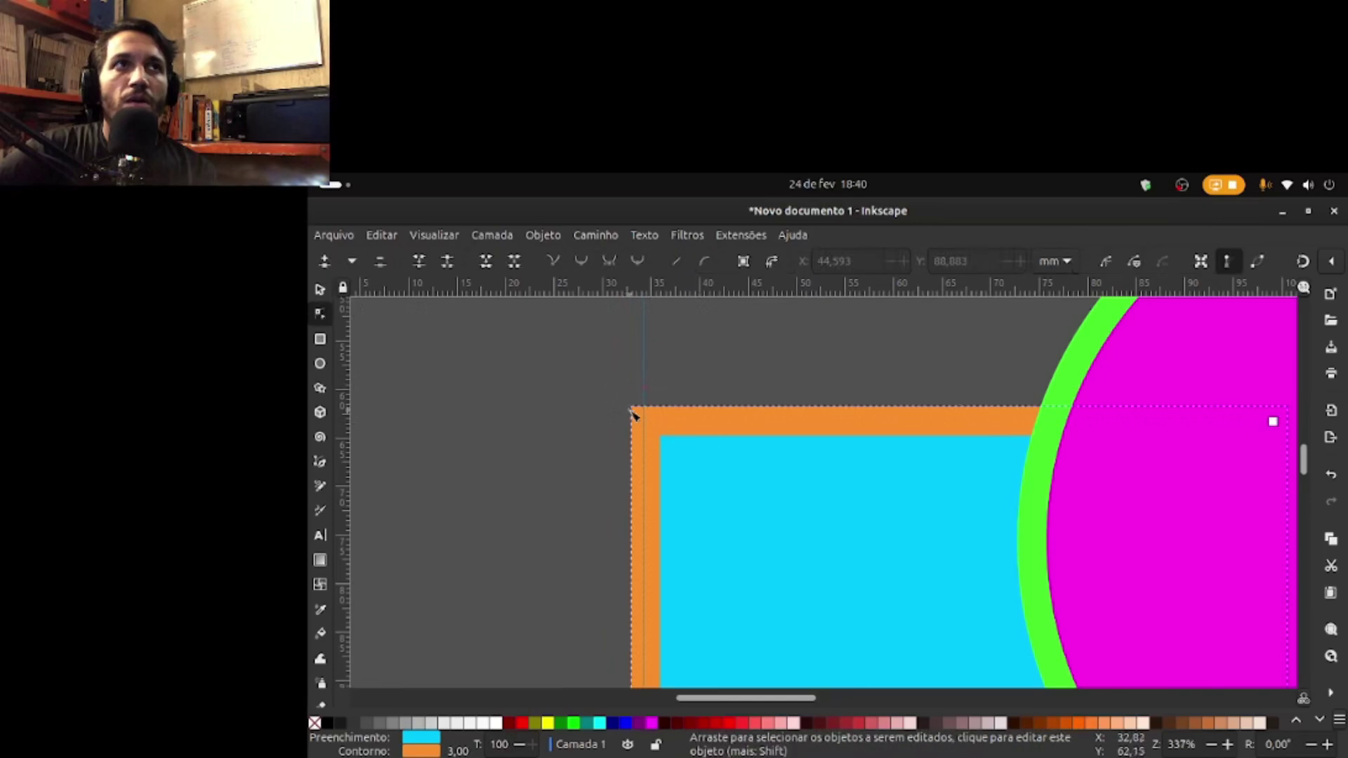
pyautogui.scroll(-4, 829, 446)
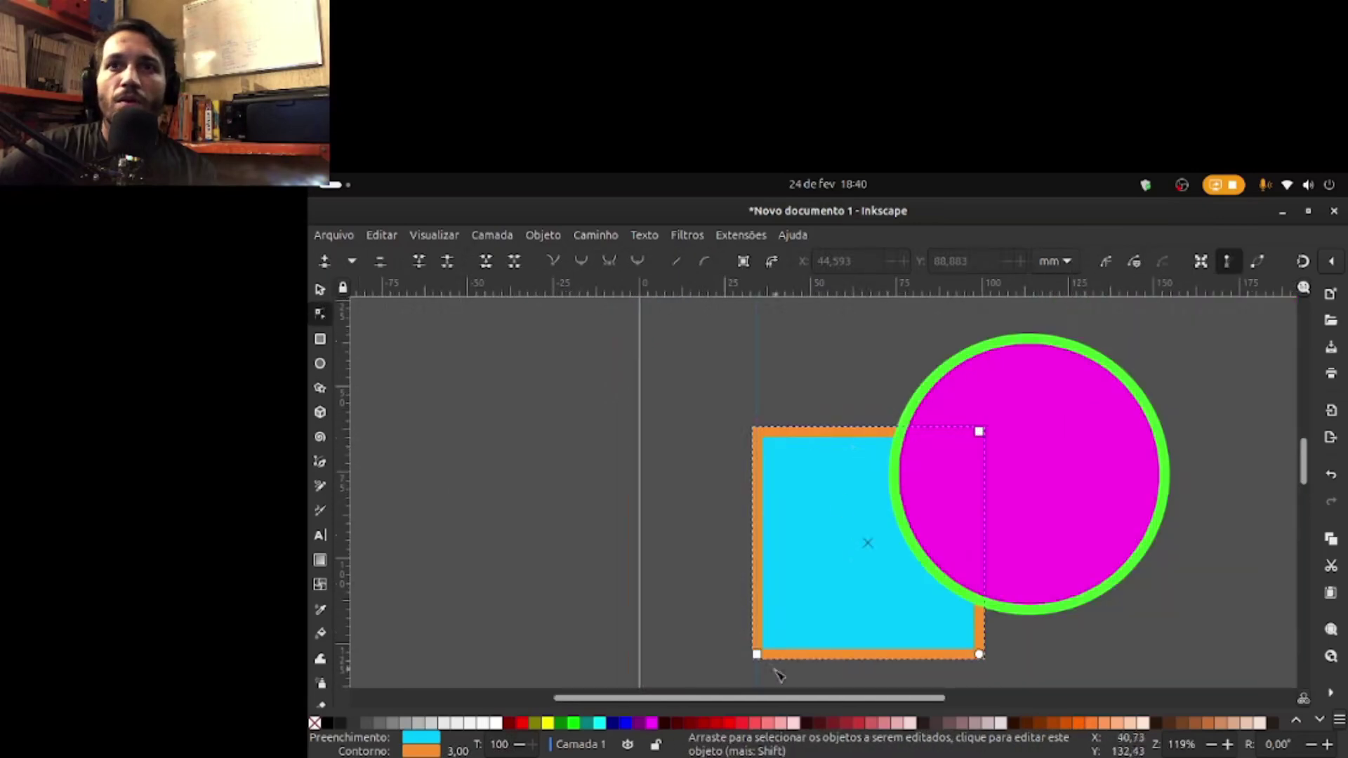
pyautogui.scroll(9, 761, 647)
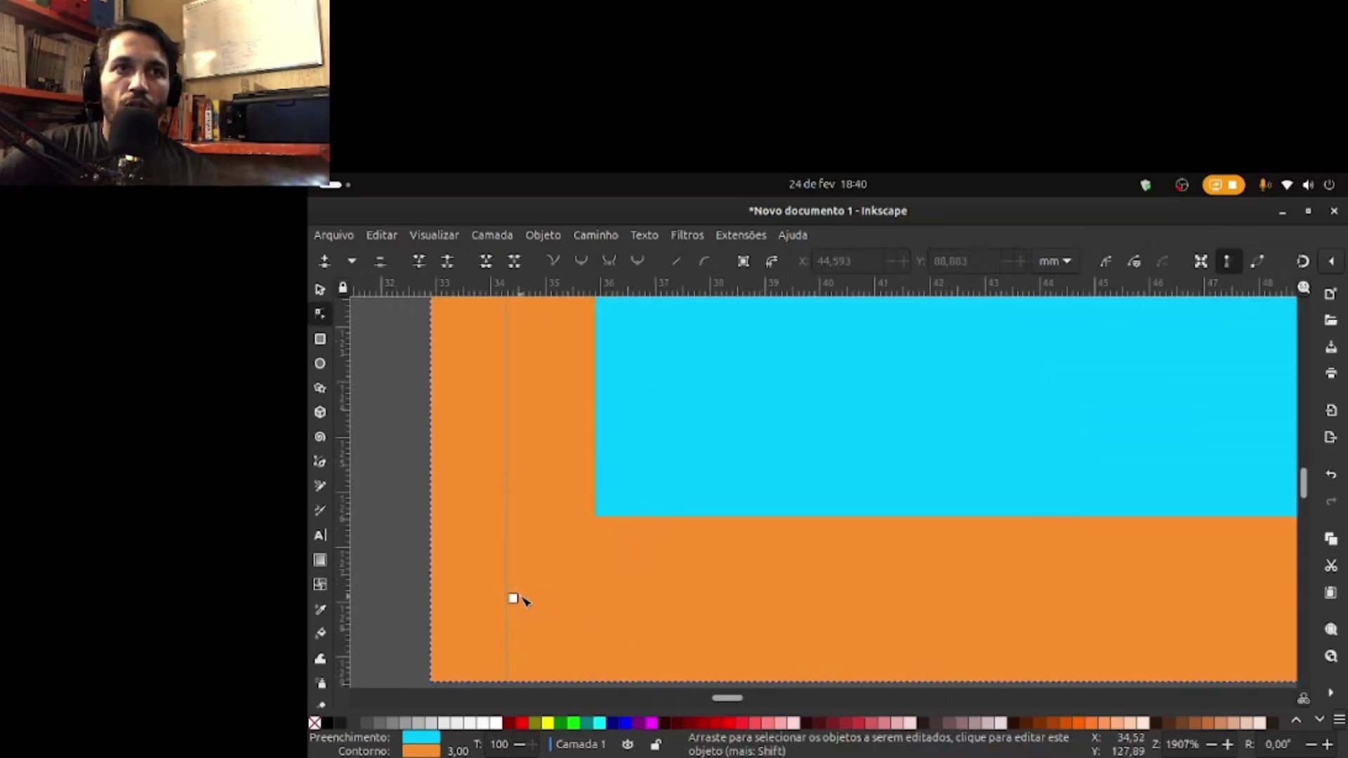
pyautogui.click(321, 289)
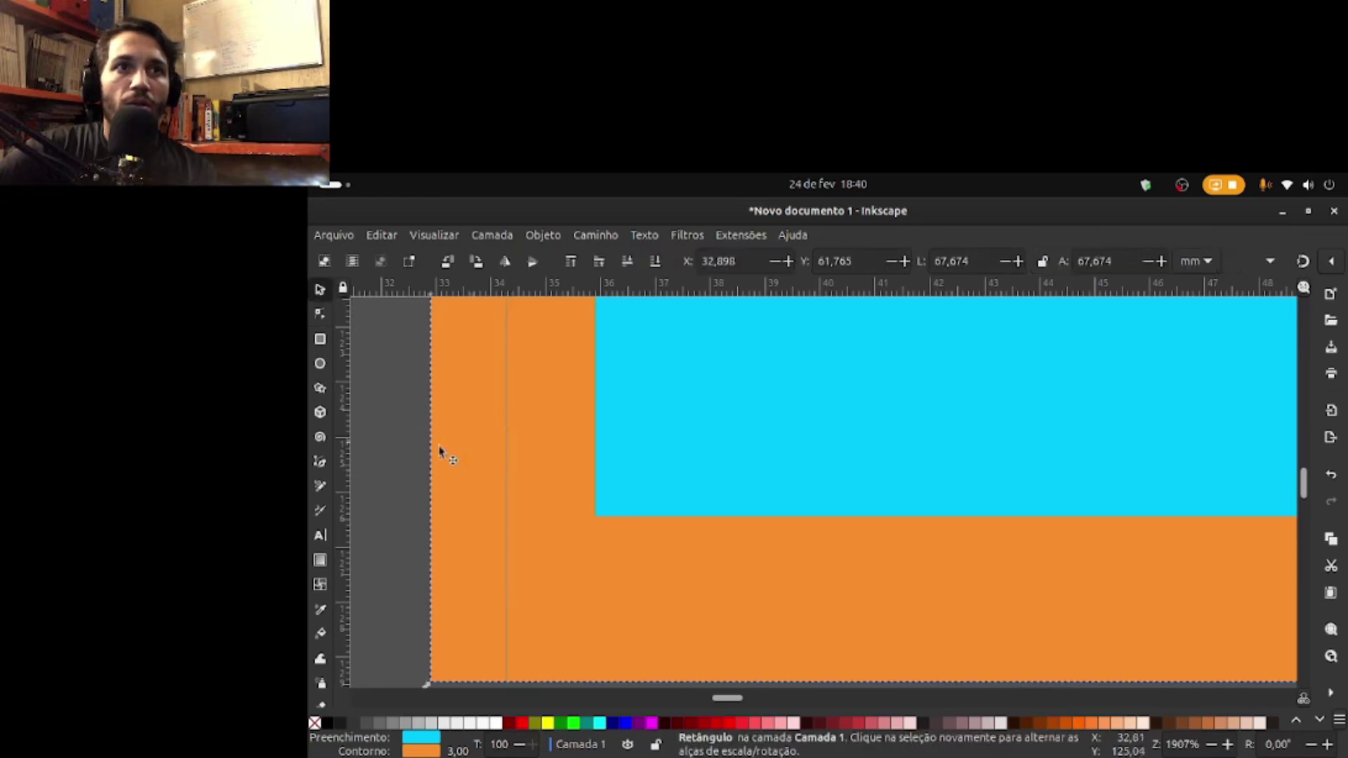
pyautogui.moveTo(508, 479); pyautogui.dragTo(513, 478)
pyautogui.click(320, 314)
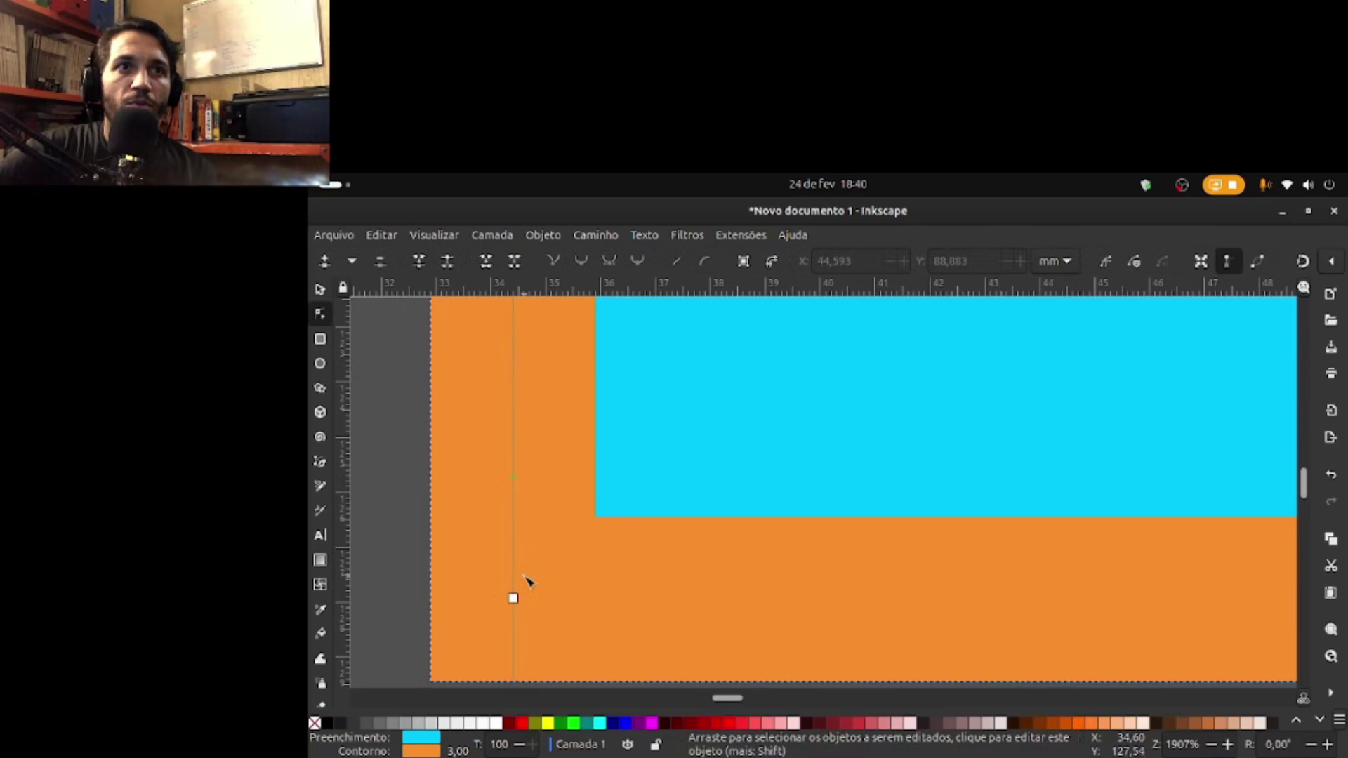
pyautogui.scroll(-7, 529, 582)
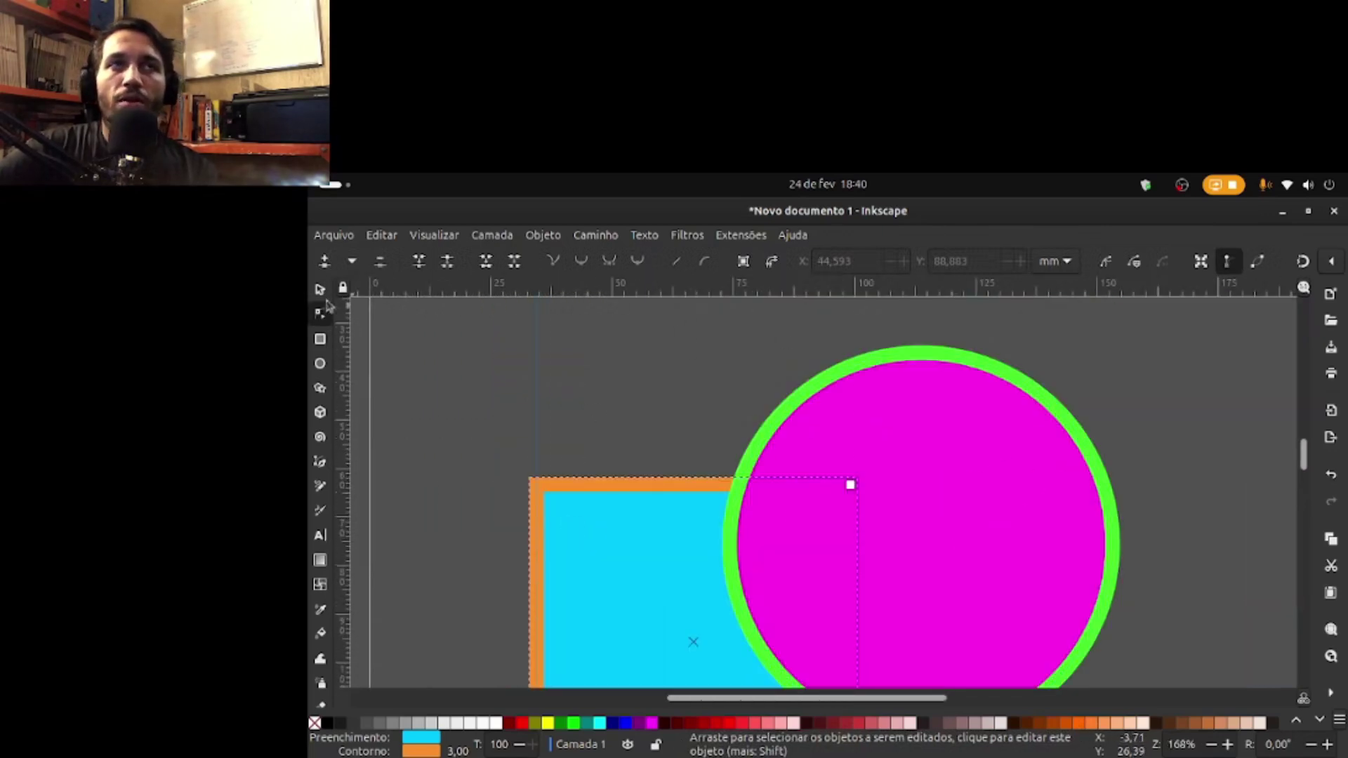
# Step: Move the circle to about X 110, Y 32 mm, add a horizontal guide along the square's top border, and show the square's upper-right node
pyautogui.press('s')
pyautogui.moveTo(971, 456); pyautogui.dragTo(1150, 444)
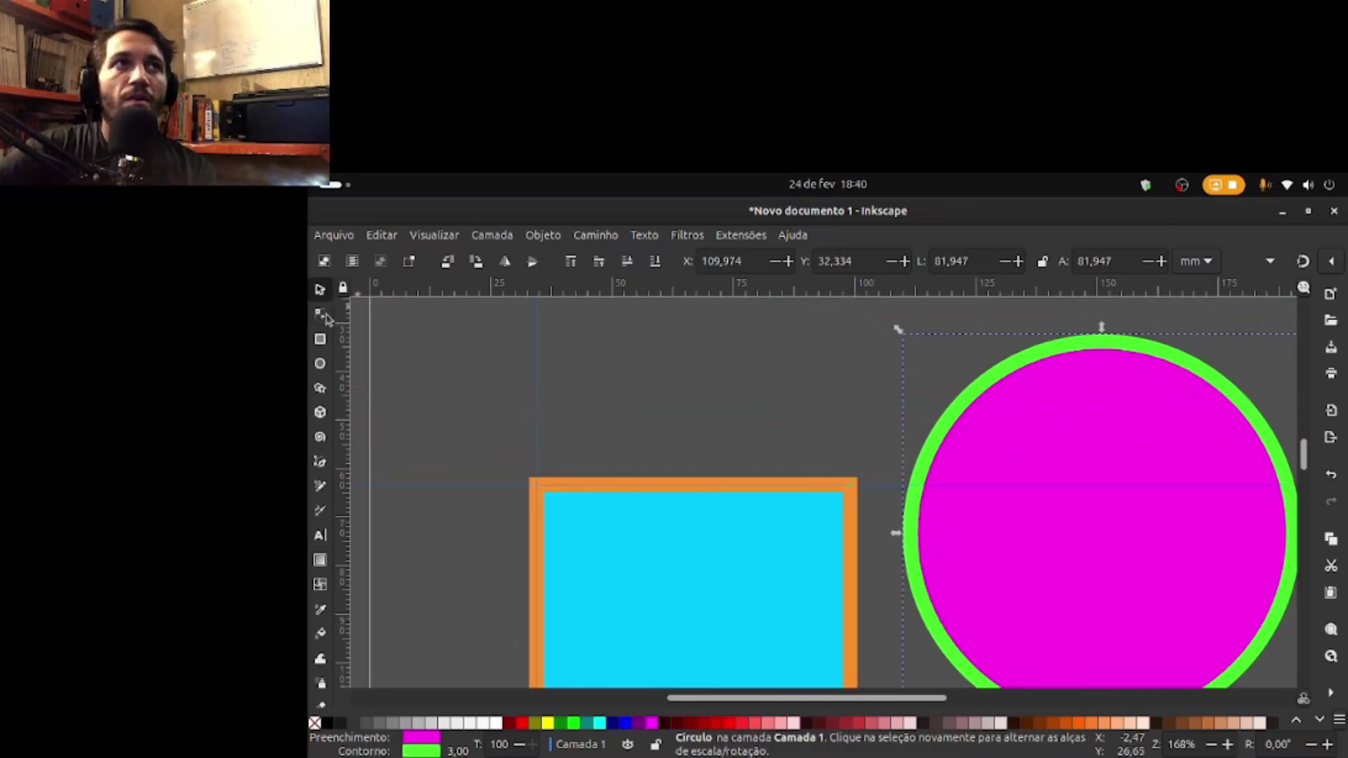
pyautogui.click(321, 315)
pyautogui.click(852, 489)
pyautogui.scroll(2, 855, 494)
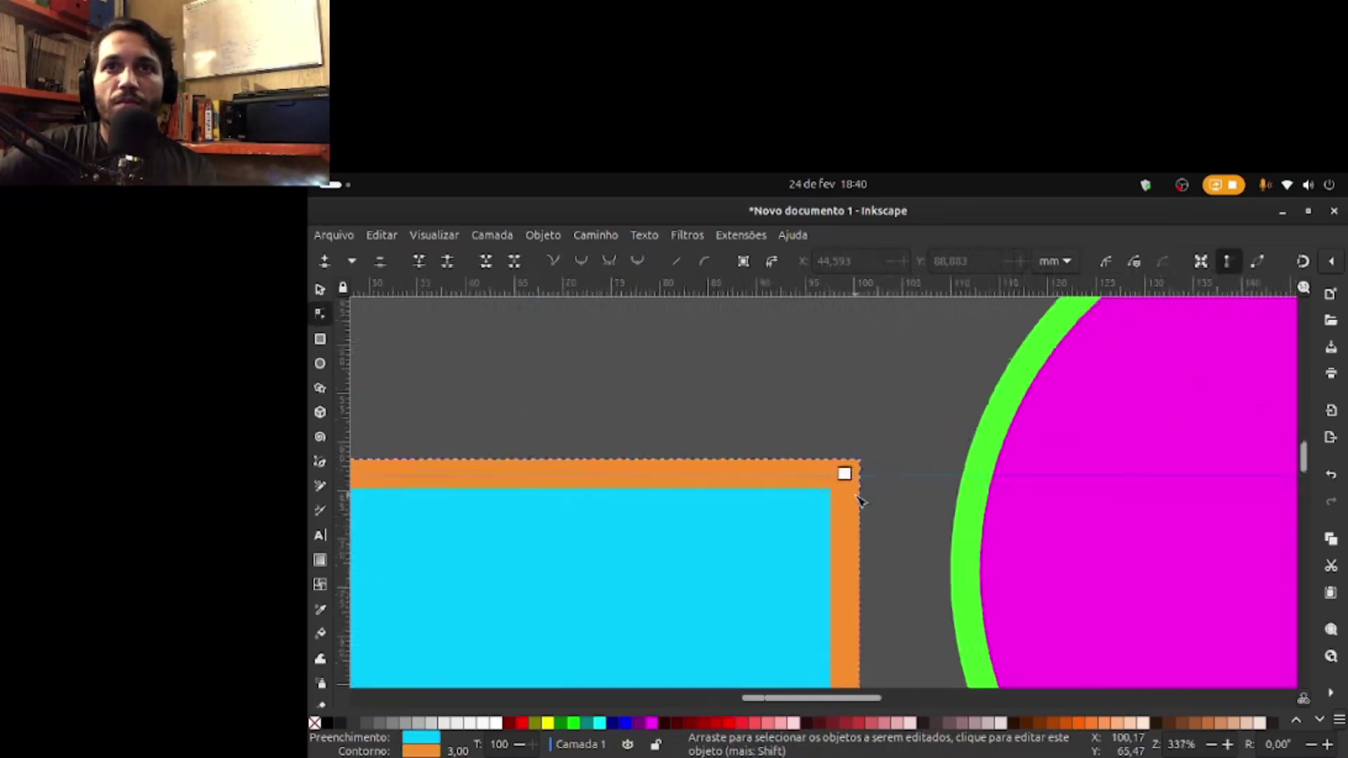
pyautogui.scroll(6, 860, 500)
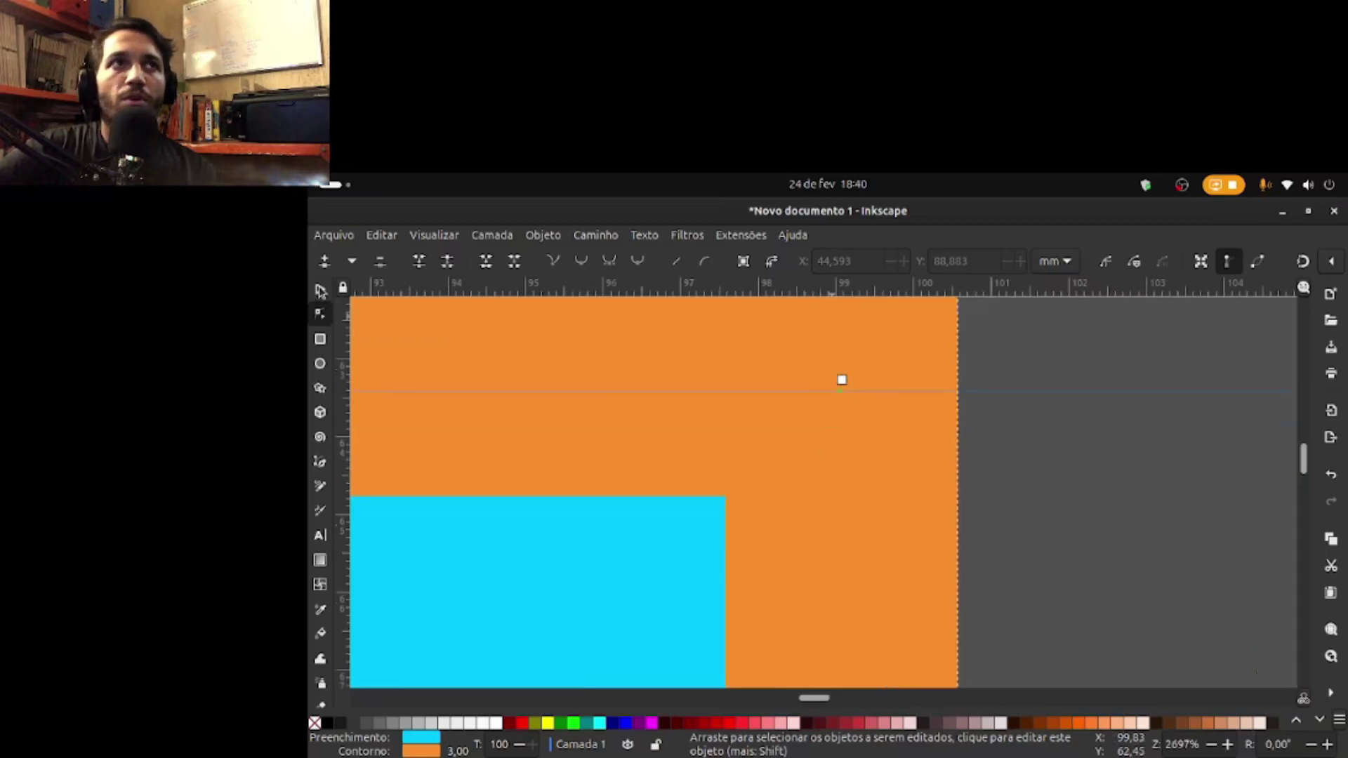
# Step: Shift the horizontal guide up to about 63.07 mm and compare it with the square's upper-right node
pyautogui.click(321, 290)
pyautogui.click(983, 394)
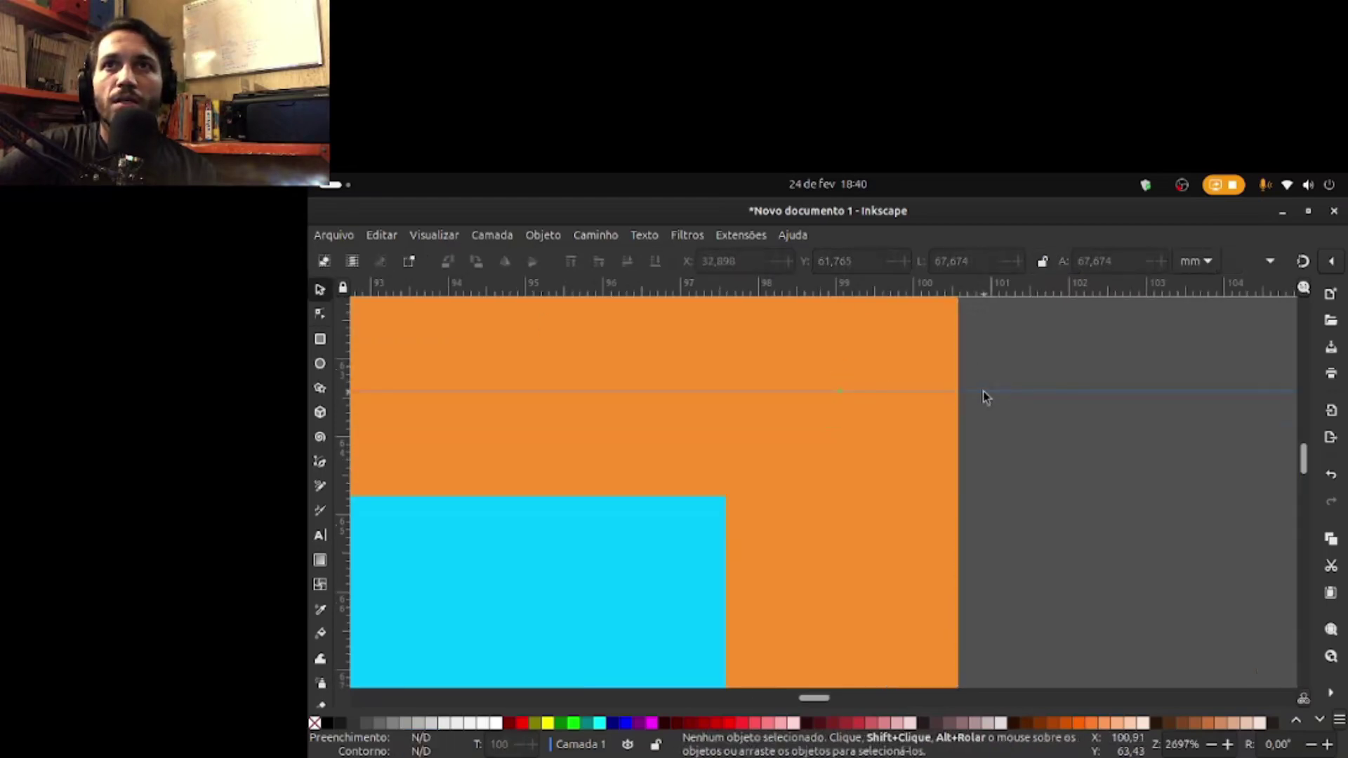
pyautogui.moveTo(993, 394); pyautogui.dragTo(982, 370)
pyautogui.click(322, 313)
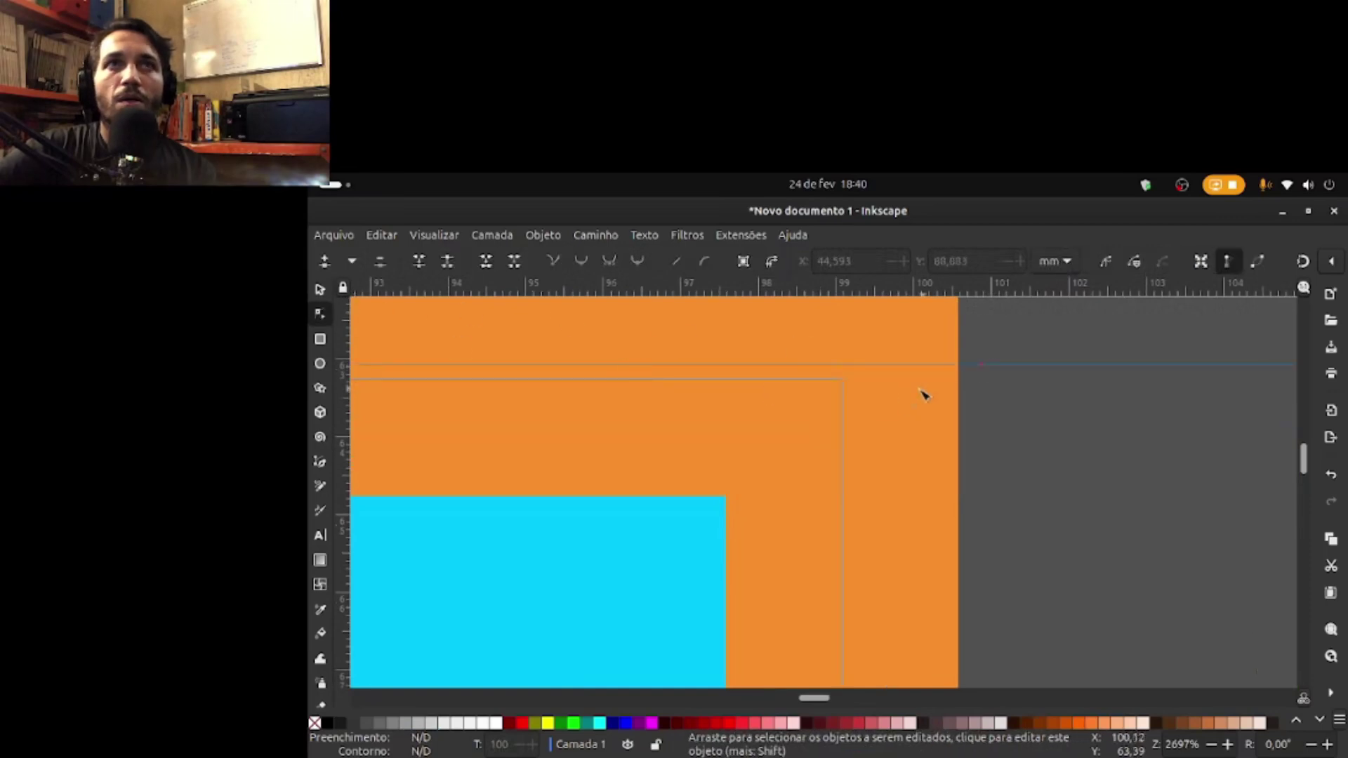
pyautogui.click(838, 388)
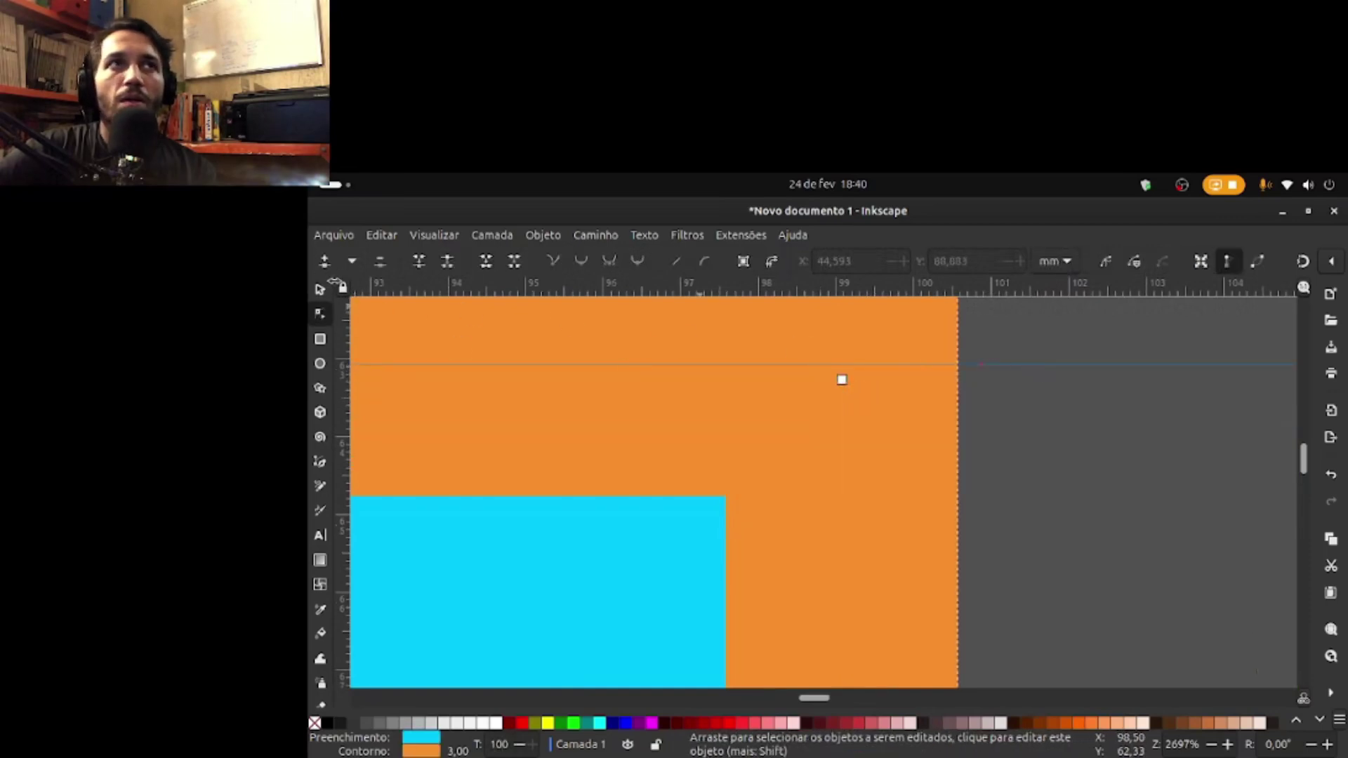
# Step: Lower the horizontal guide in small moves until it passes exactly through the square's upper-right node
pyautogui.click(321, 289)
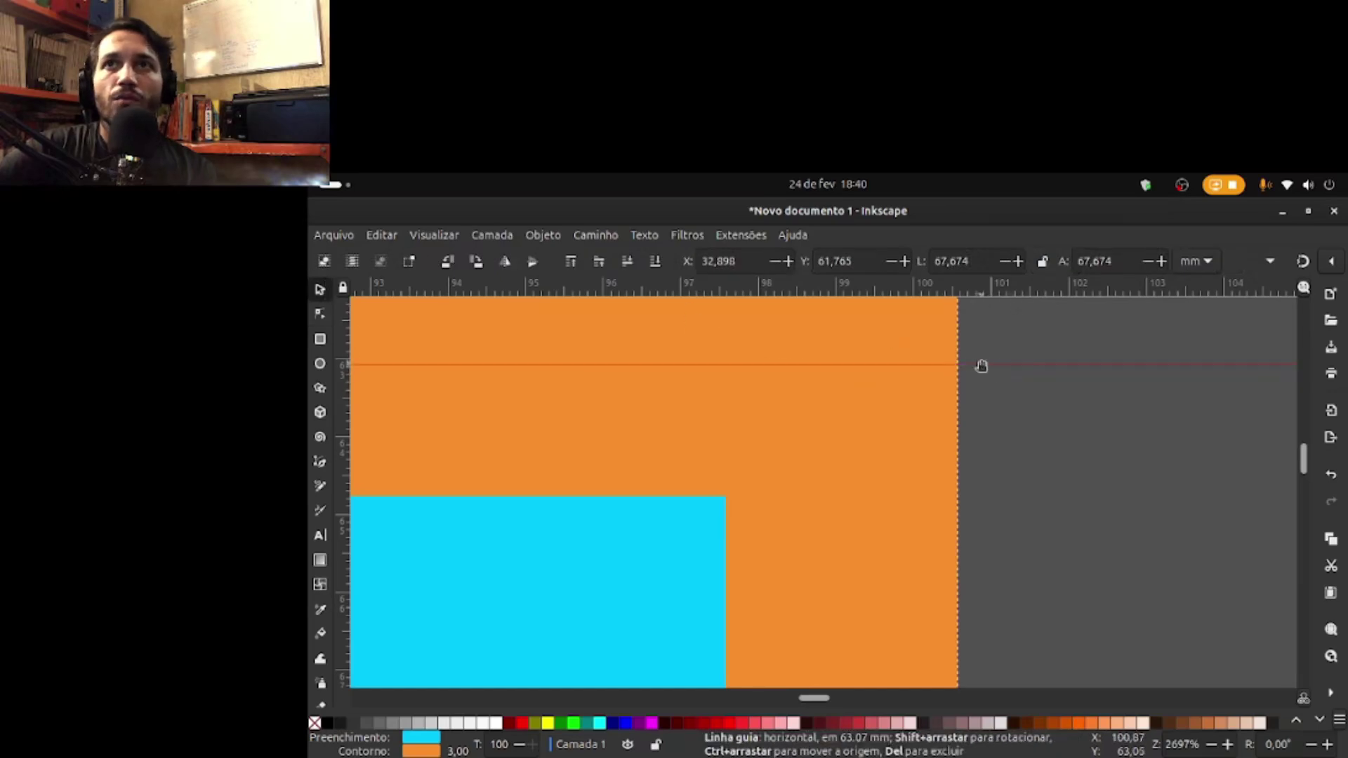
pyautogui.moveTo(981, 365); pyautogui.dragTo(980, 371)
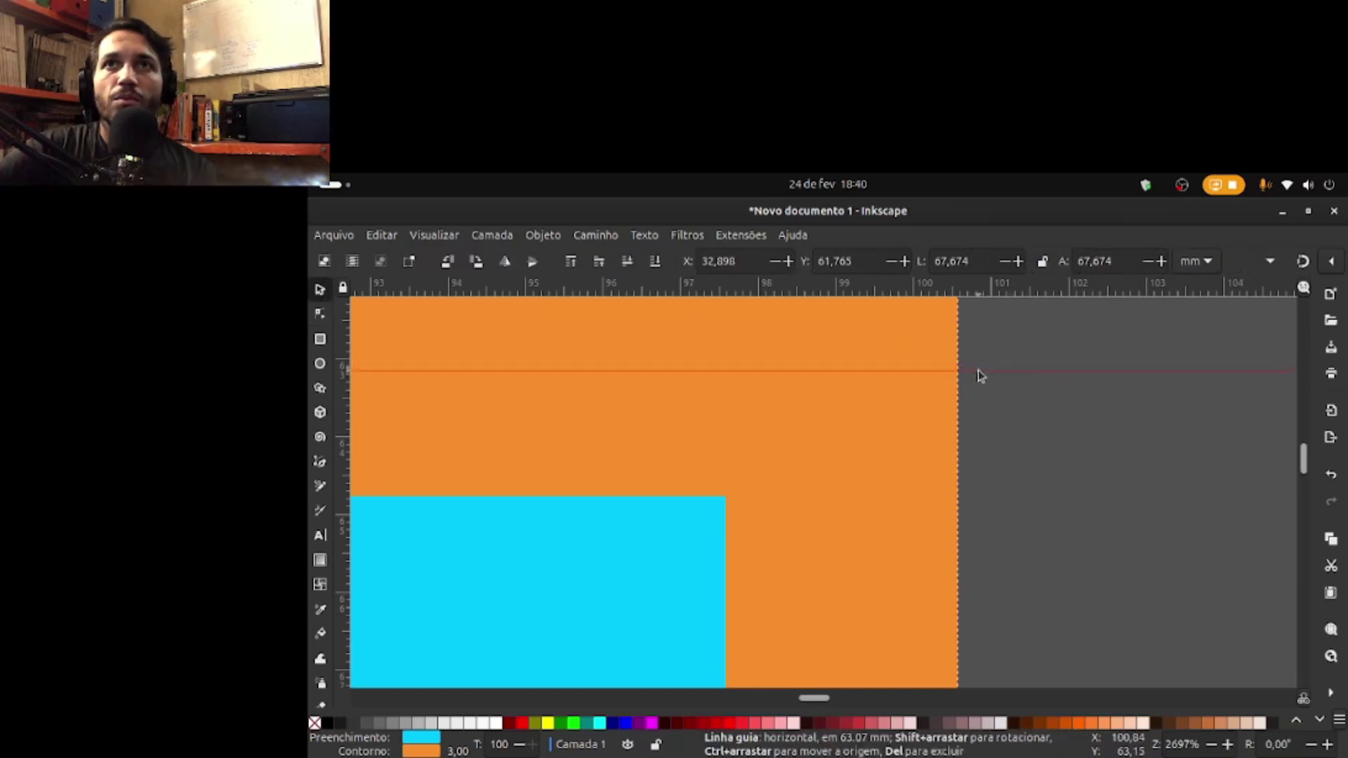
pyautogui.click(322, 316)
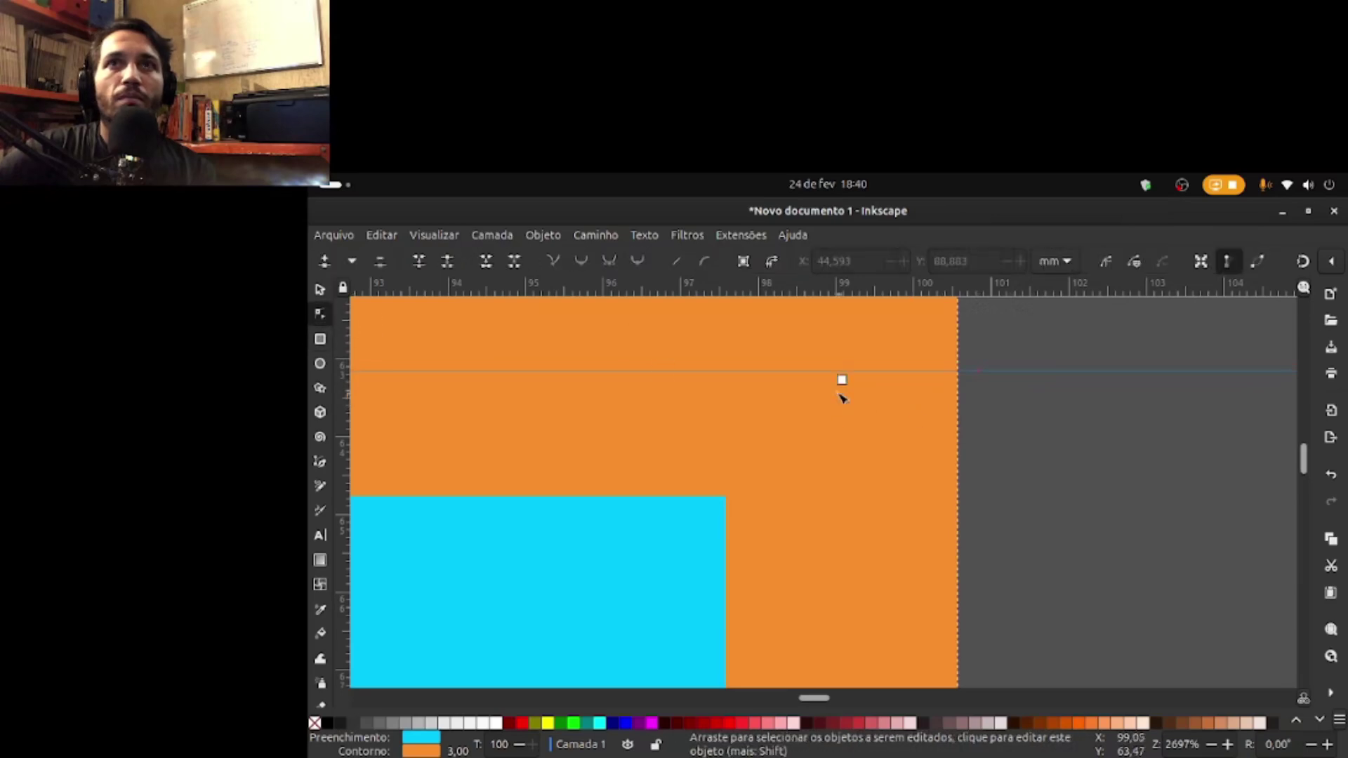
pyautogui.click(322, 290)
pyautogui.moveTo(972, 373); pyautogui.dragTo(978, 380)
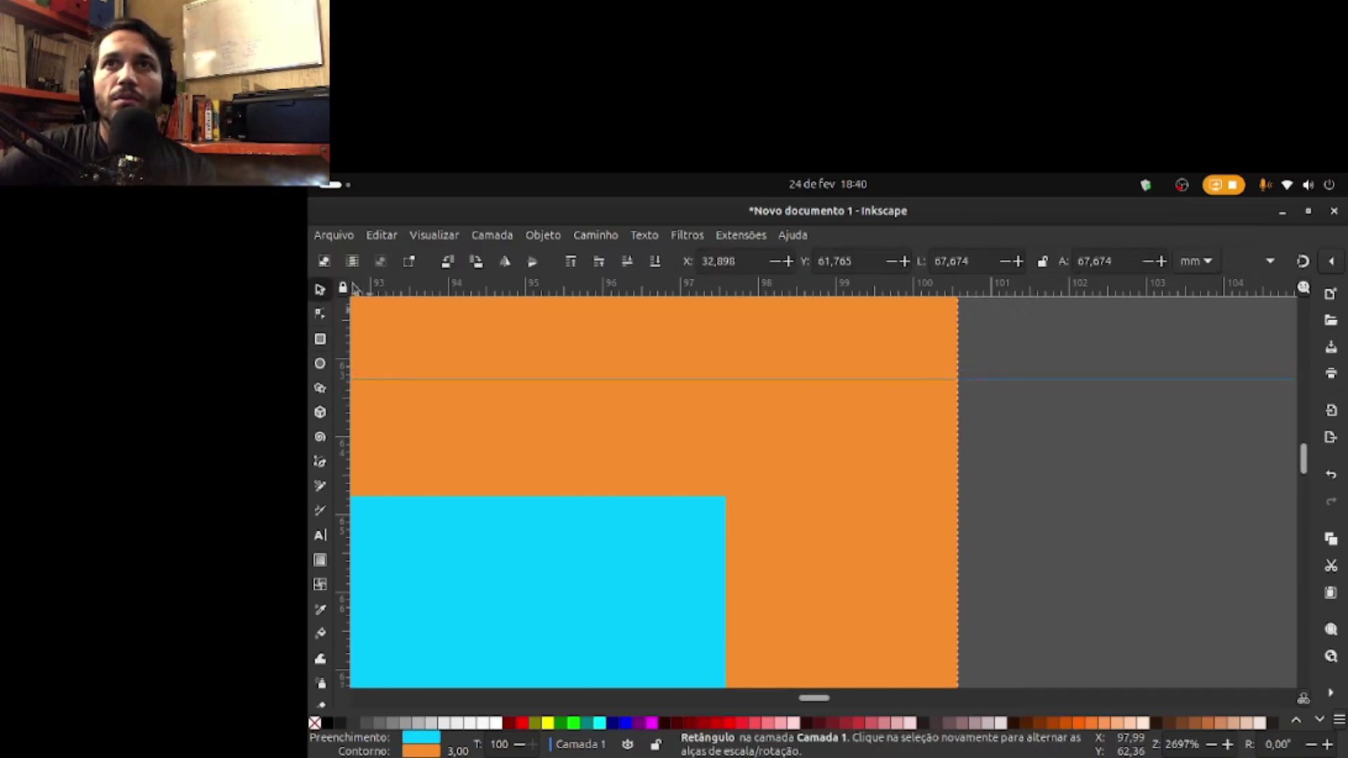
pyautogui.click(321, 318)
pyautogui.keyDown('ctrl'); pyautogui.scroll(-9, 580, 518); pyautogui.keyUp('ctrl')
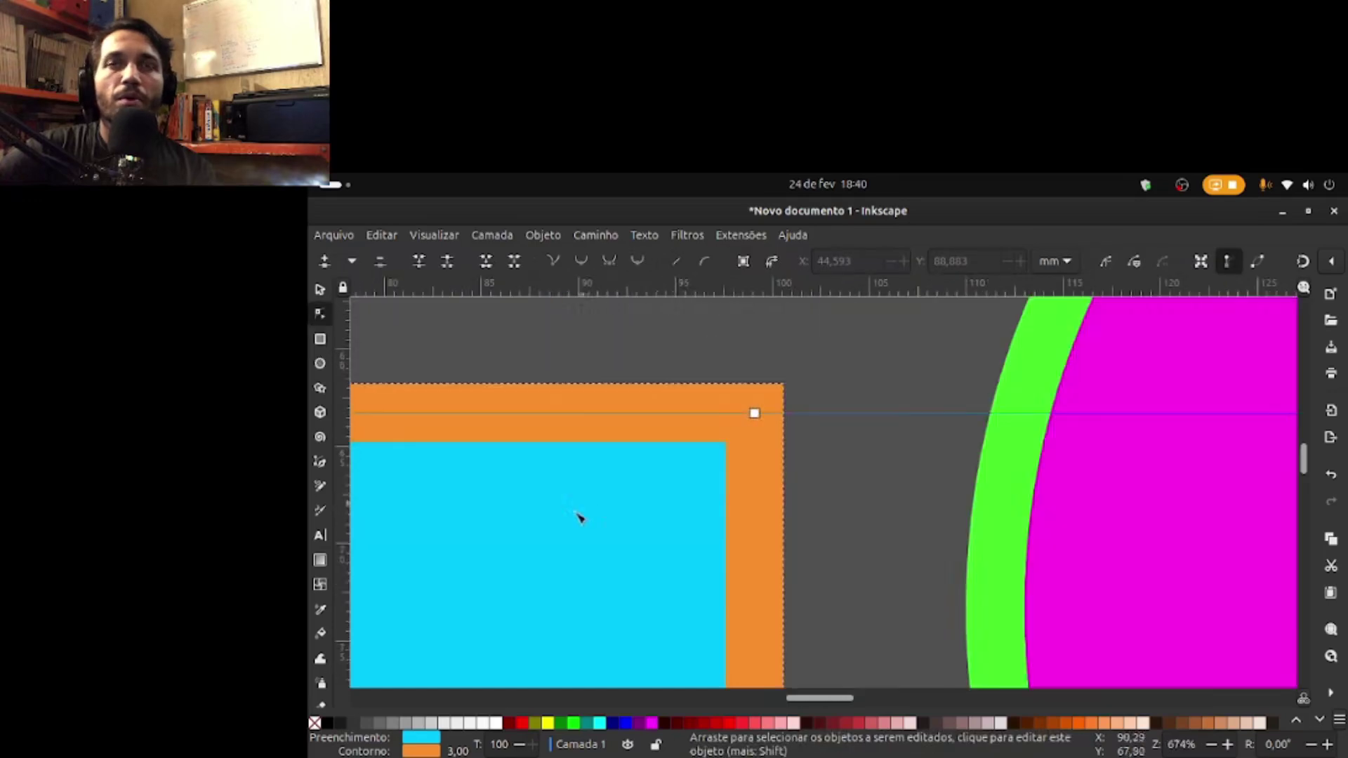
pyautogui.keyDown('ctrl'); pyautogui.scroll(-1, 374, 465); pyautogui.keyUp('ctrl')
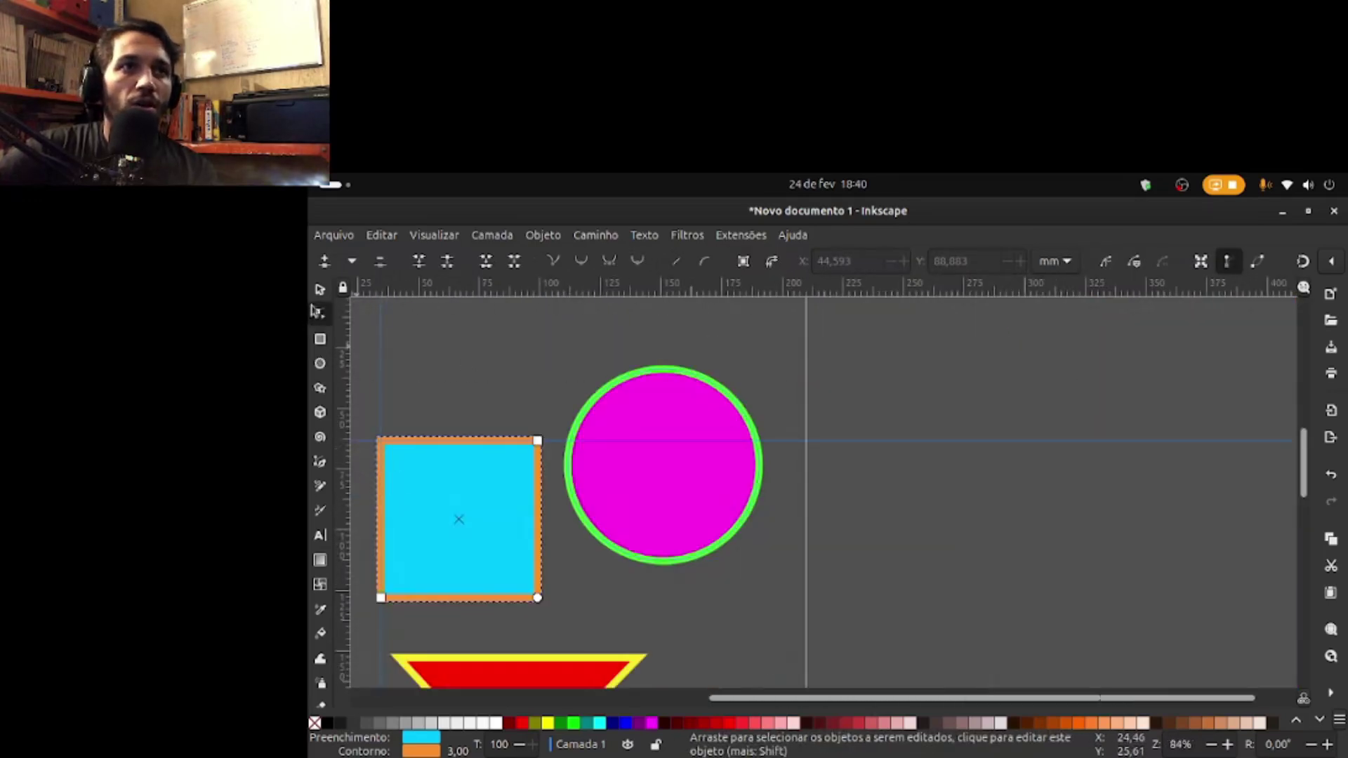
# Step: Move the circle over the square's upper half and scale it down proportionally to about 66.2 mm, at about X 34.7, Y 22.8 mm
pyautogui.click(320, 290)
pyautogui.click(506, 349)
pyautogui.press('space')
pyautogui.moveTo(500, 385); pyautogui.dragTo(840, 391)
pyautogui.keyDown('ctrl'); pyautogui.scroll(2, 719, 417); pyautogui.keyUp('ctrl')
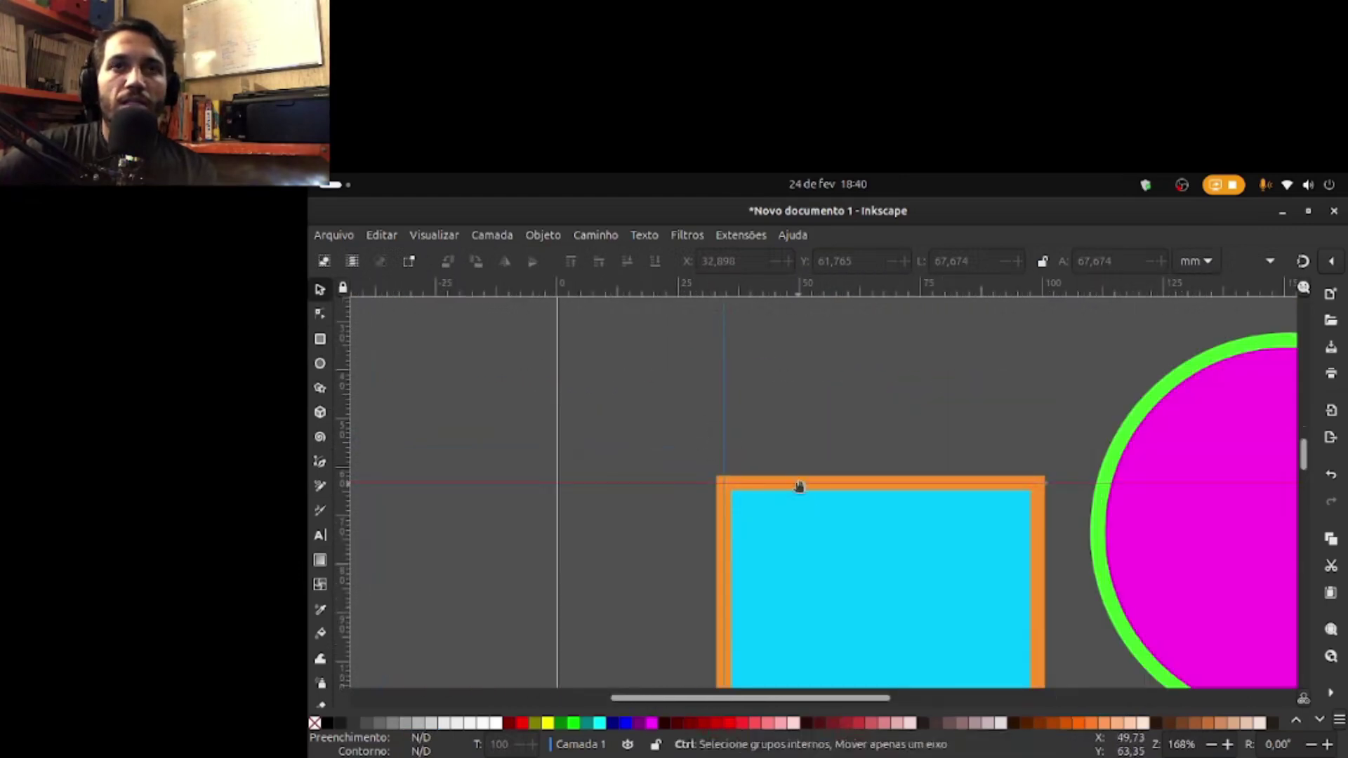
pyautogui.keyDown('ctrl'); pyautogui.scroll(-2, 799, 486); pyautogui.keyUp('ctrl')
pyautogui.moveTo(1104, 507); pyautogui.dragTo(888, 496)
pyautogui.moveTo(966, 588); pyautogui.dragTo(928, 563)
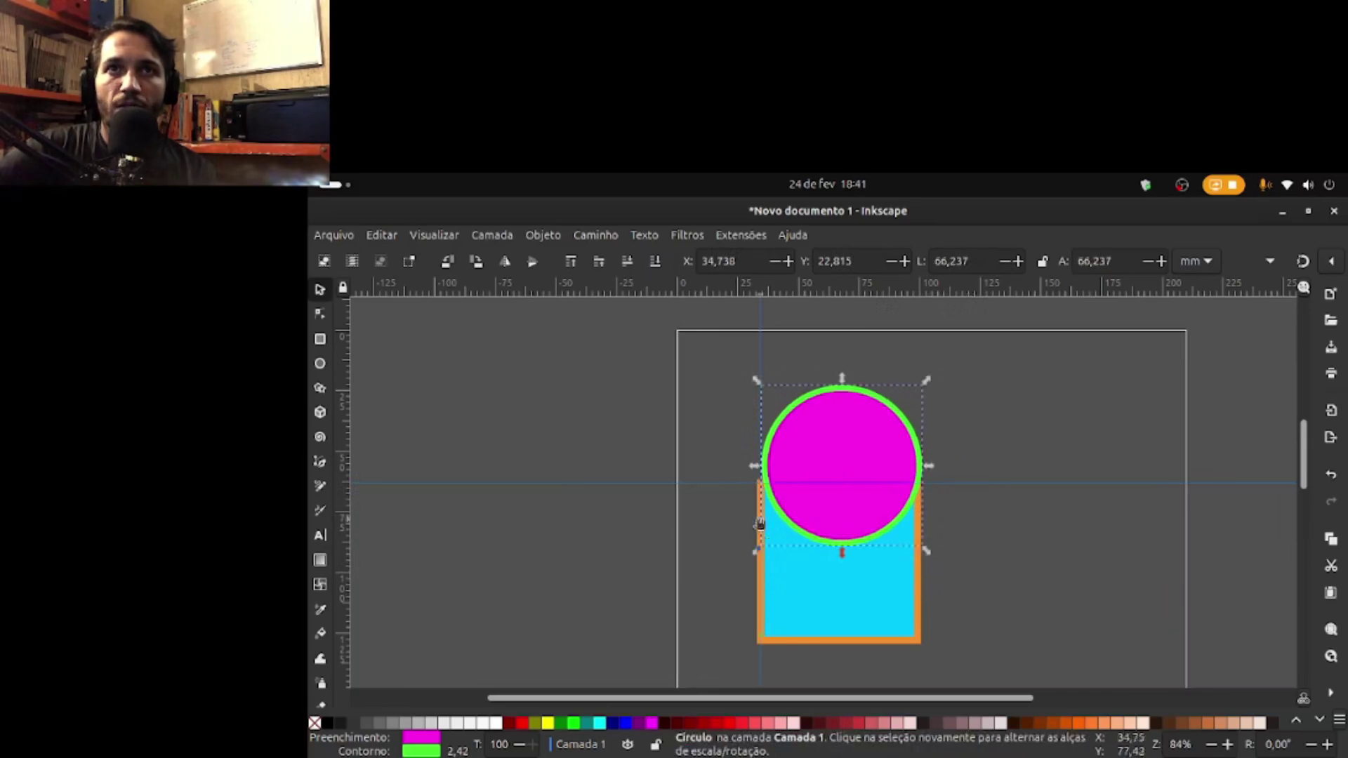
# Step: Scale the magenta circle to about 67.9 mm, try it centred on the horizontal guide, and move it aside to about X 139.3, Y 20.2 mm
pyautogui.moveTo(761, 552); pyautogui.dragTo(757, 559)
pyautogui.moveTo(820, 454); pyautogui.dragTo(821, 472)
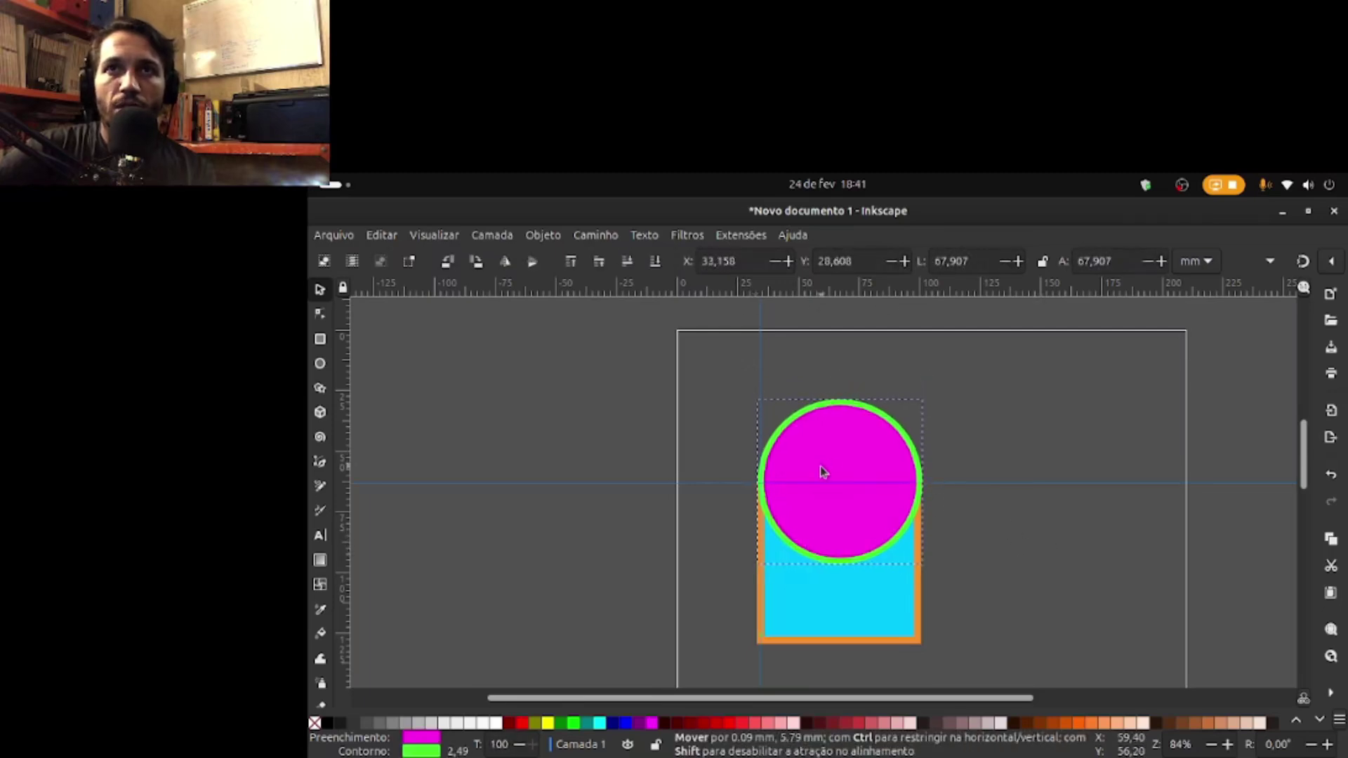
pyautogui.click(1073, 547)
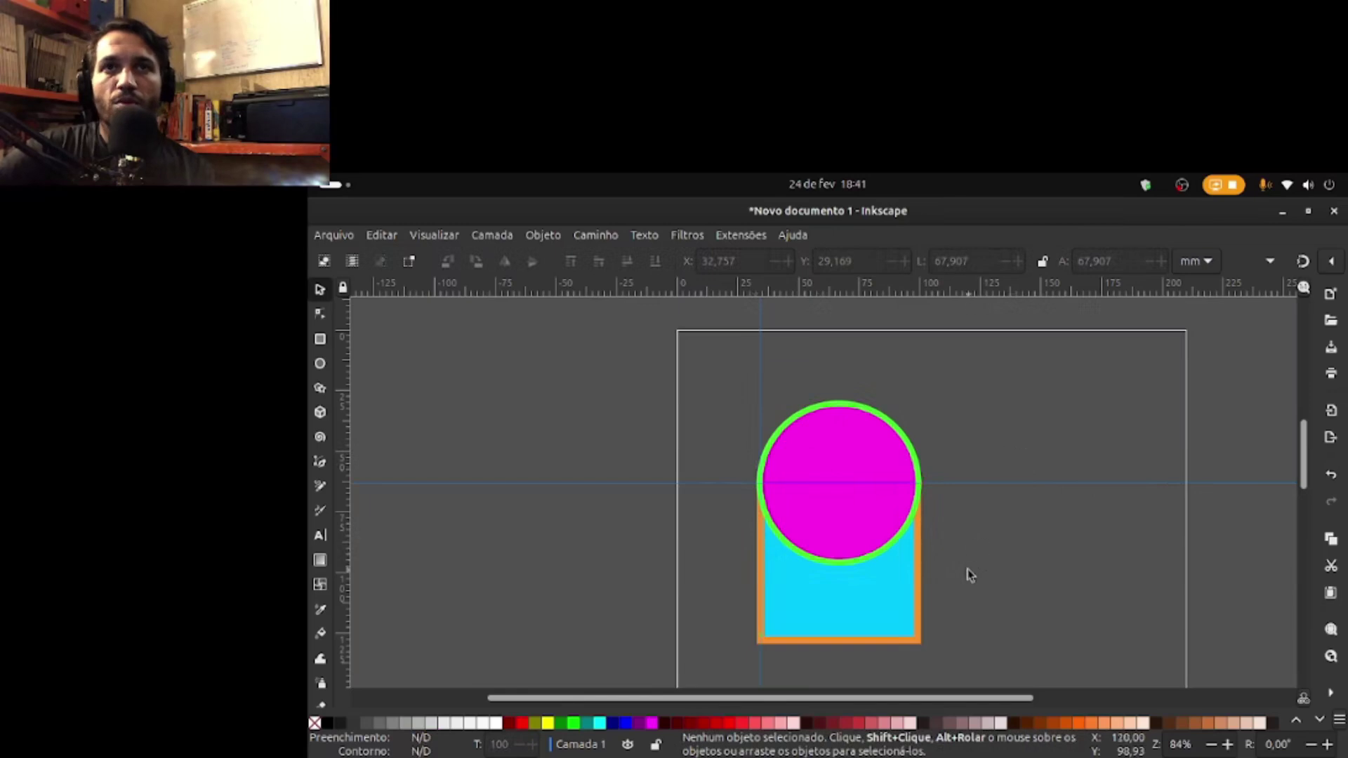
pyautogui.moveTo(875, 514); pyautogui.dragTo(1131, 493)
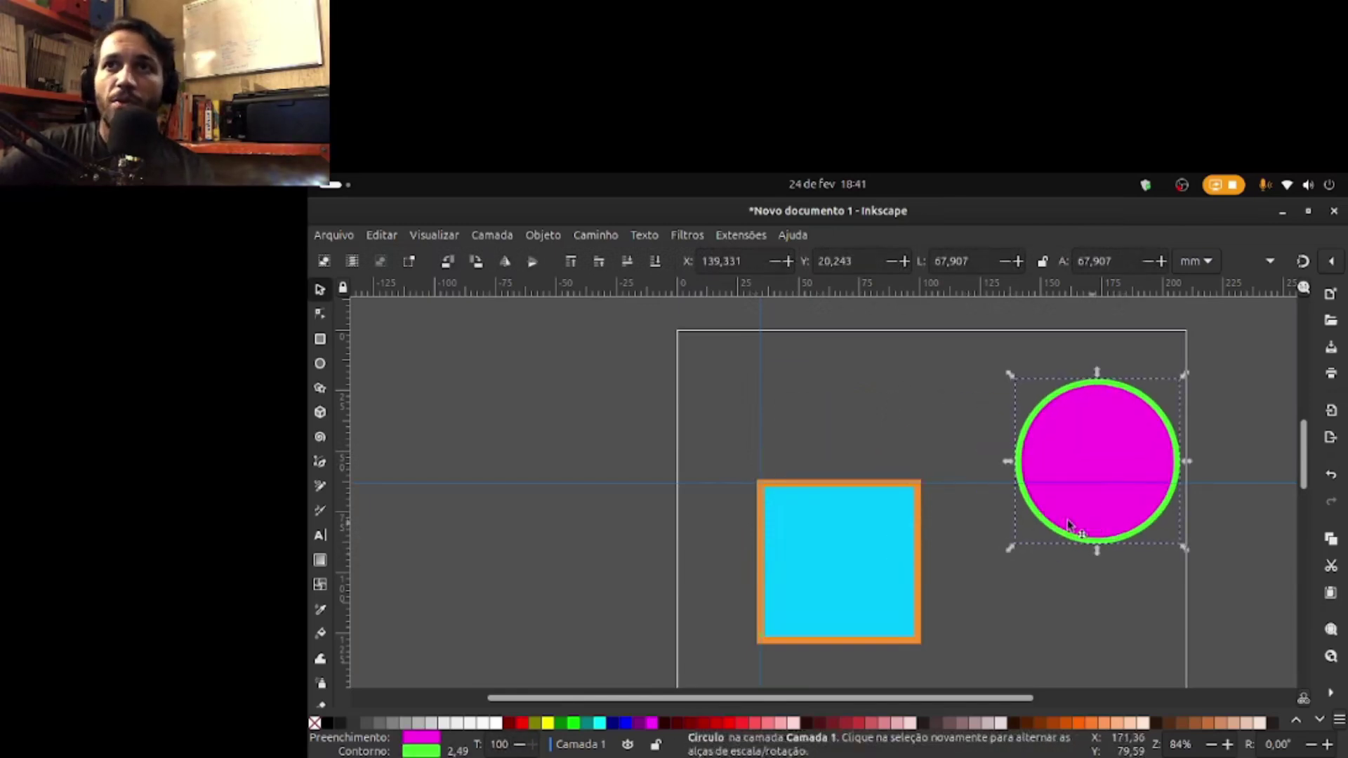
# Step: Draw a trial ellipse with radii of about 12.3 and 3.4 mm from the crossing of the two guides, and delete it
pyautogui.click(321, 365)
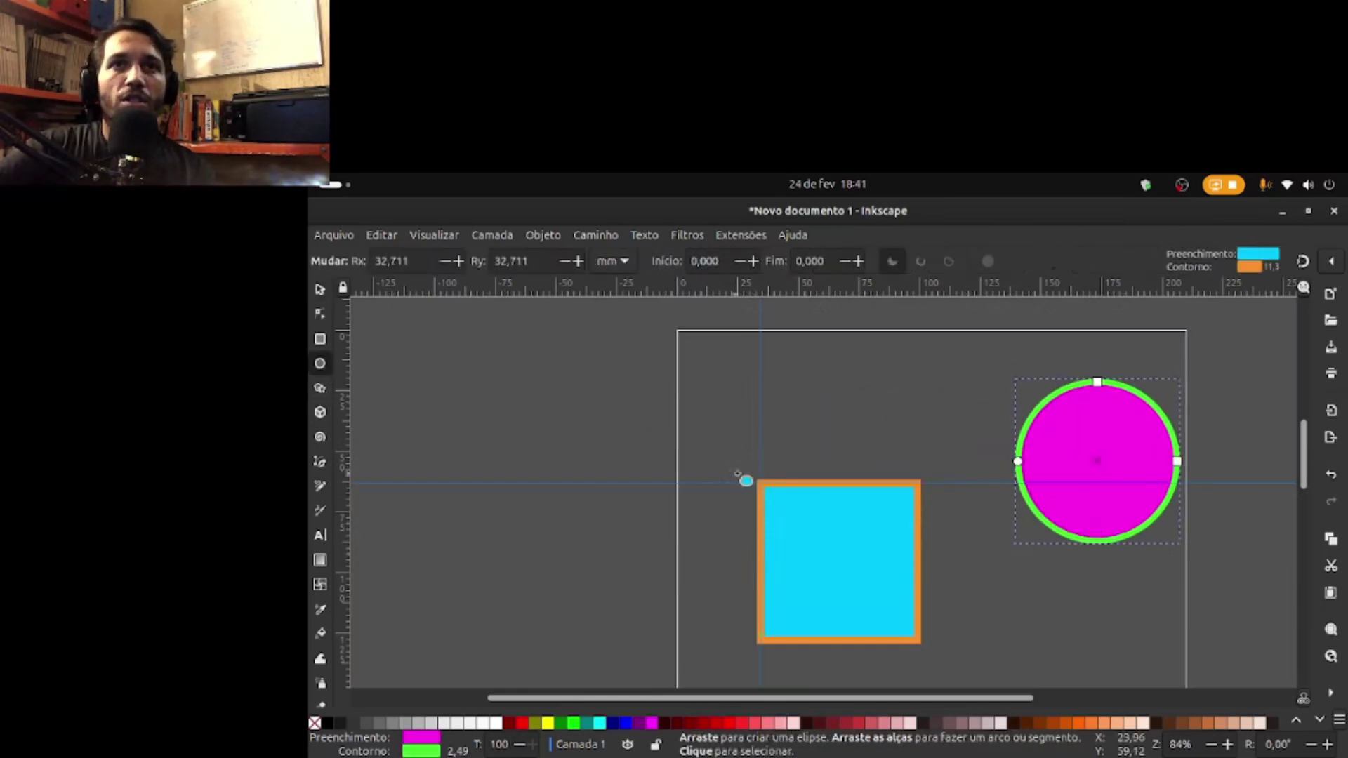
pyautogui.scroll(2, 769, 493)
pyautogui.scroll(-5, 761, 490)
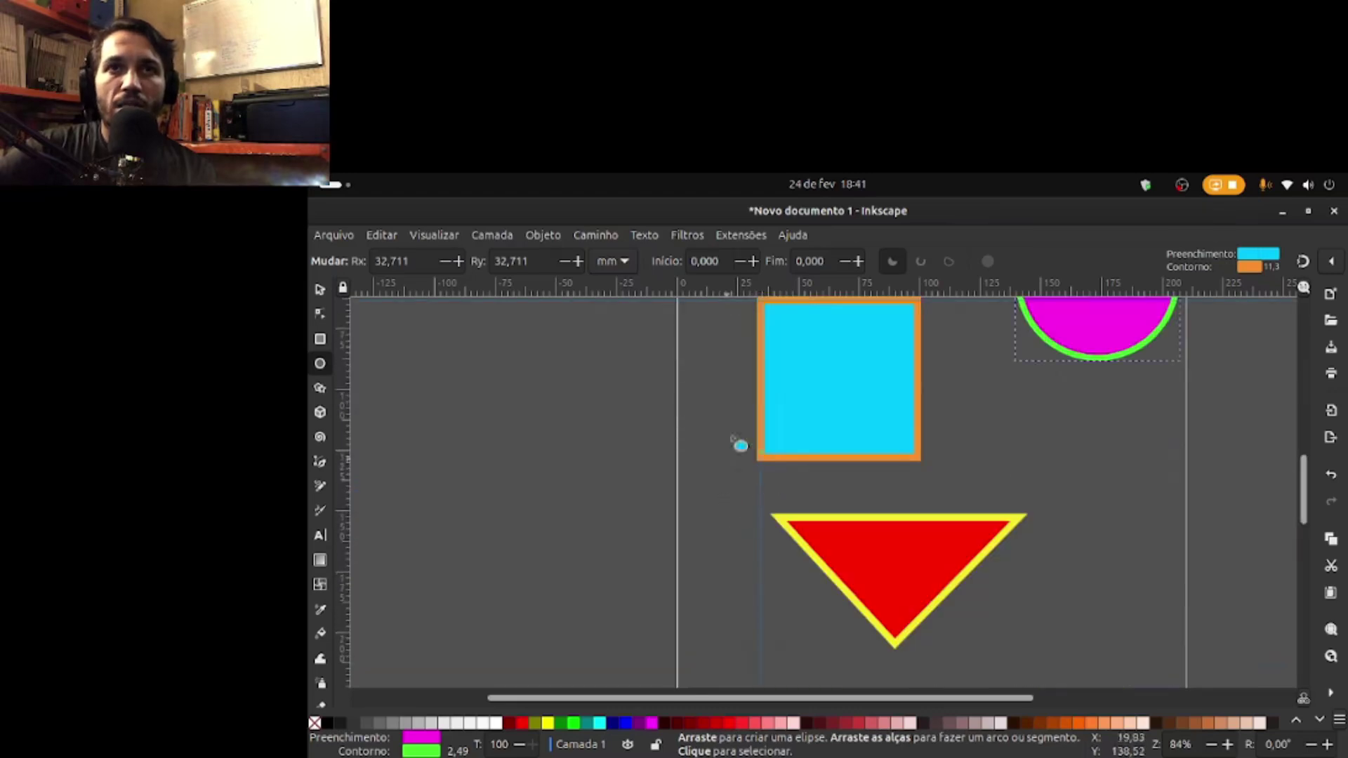
pyautogui.scroll(2, 737, 445)
pyautogui.scroll(4, 763, 461)
pyautogui.scroll(2, 773, 464)
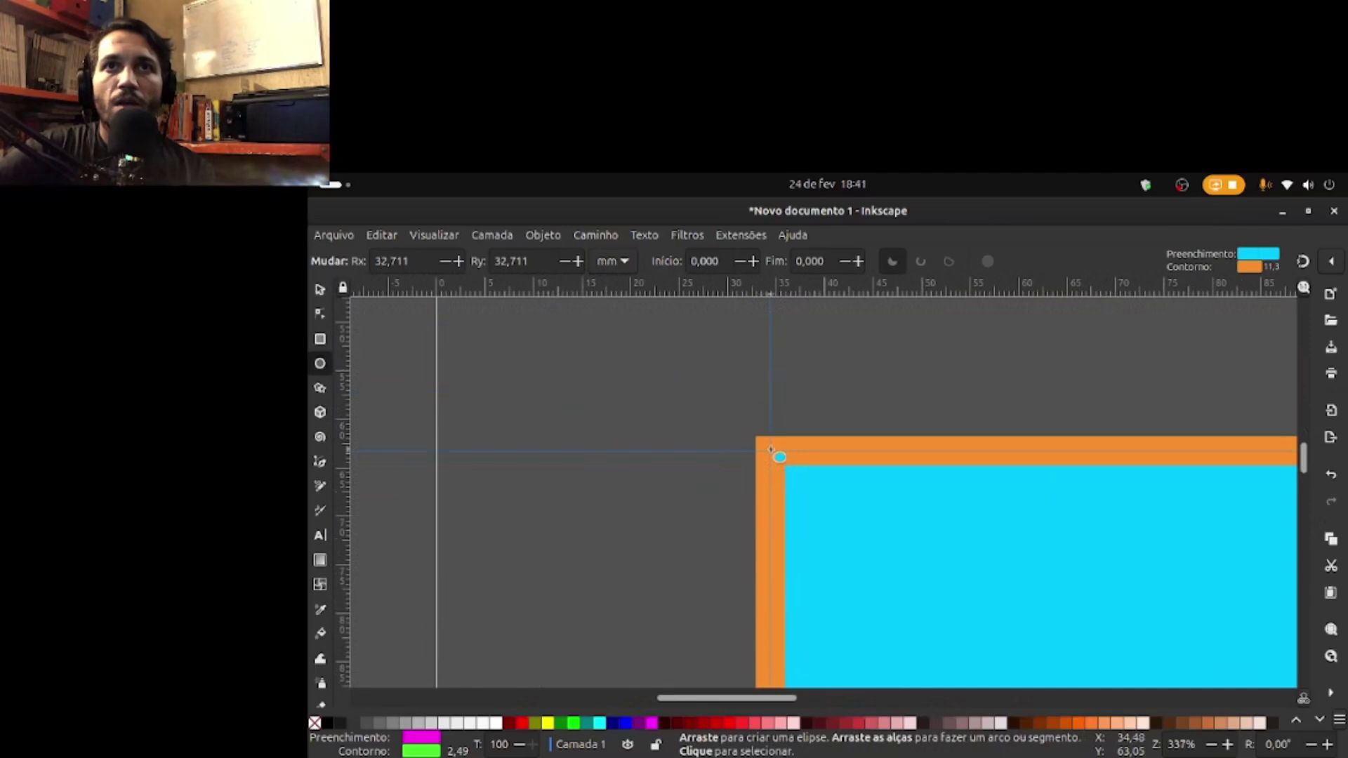
pyautogui.moveTo(770, 451)
pyautogui.mouseDown()
pyautogui.moveTo(1086, 548)
pyautogui.moveTo(1243, 687)
pyautogui.moveTo(1007, 516)
pyautogui.mouseUp()
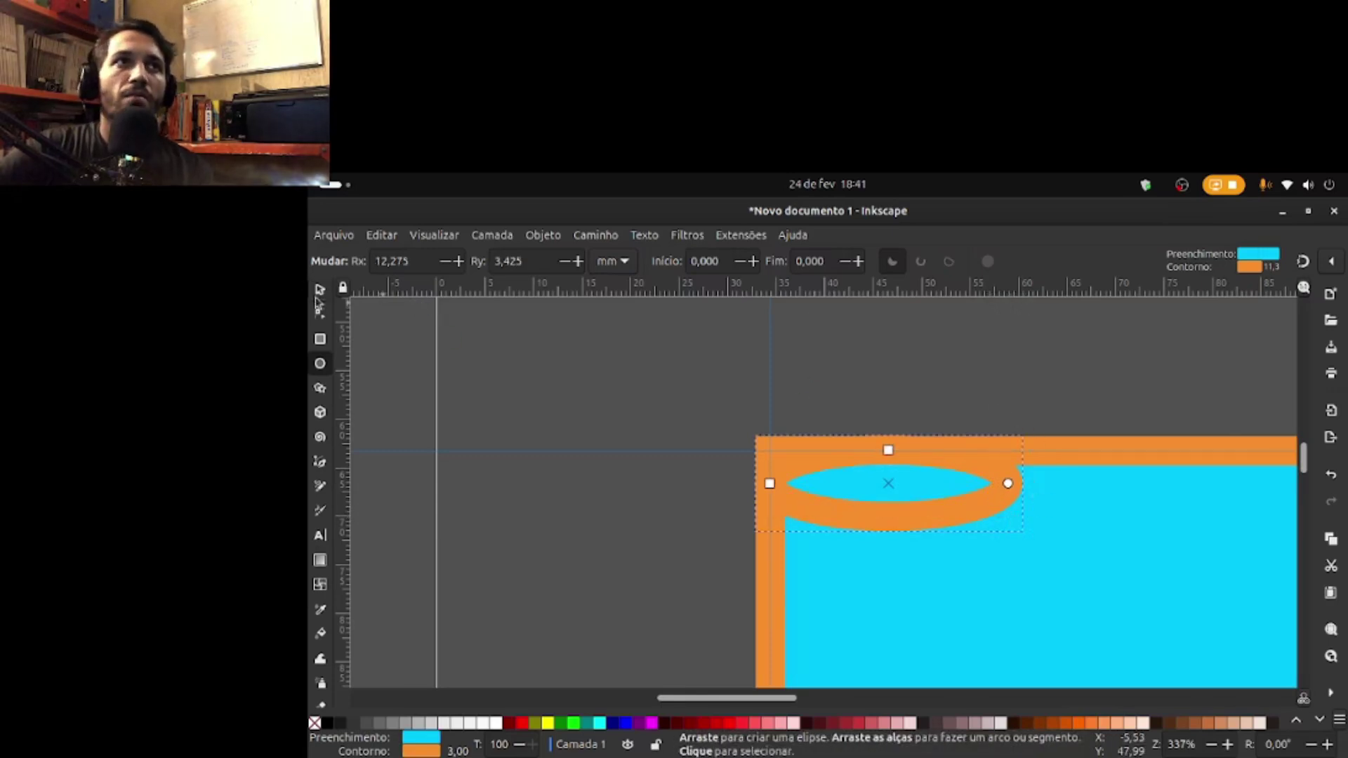
pyautogui.click(318, 298)
pyautogui.press('Delete')
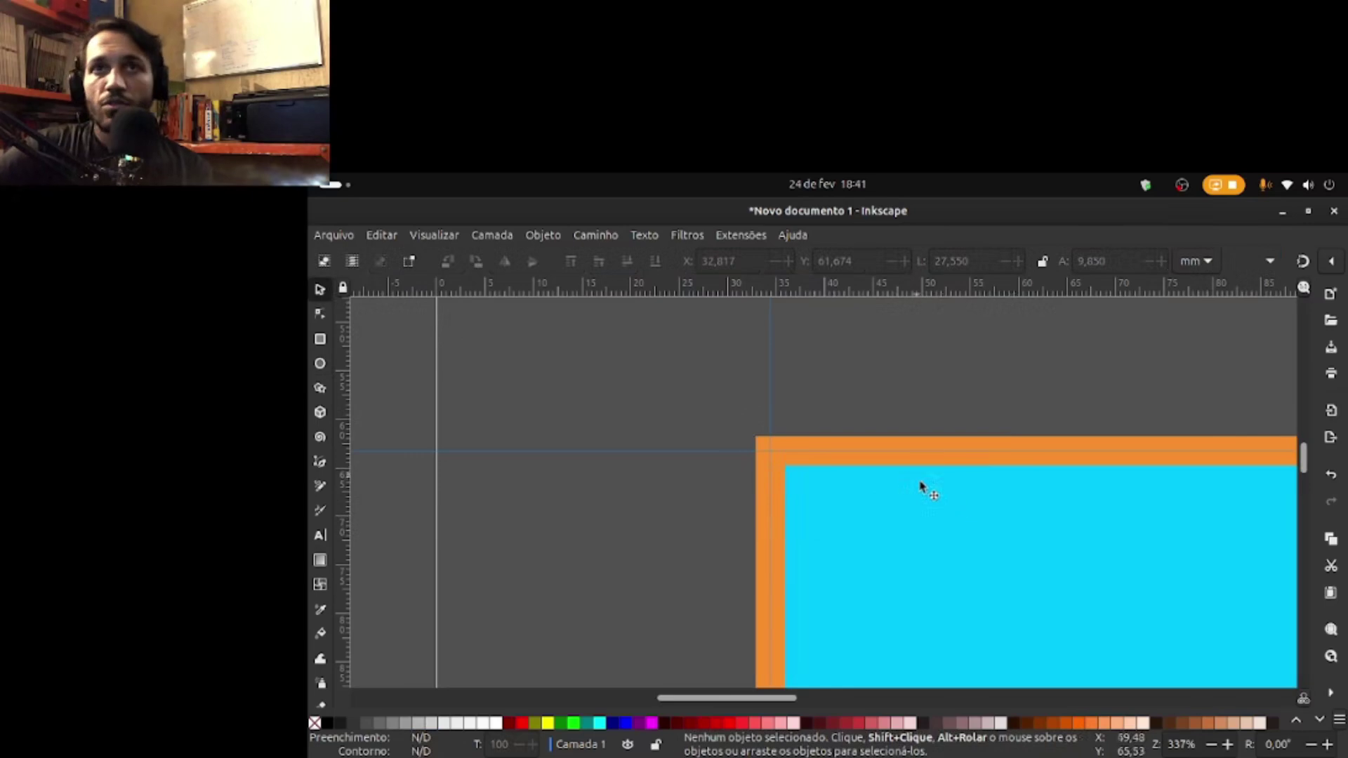
# Step: Draw a trial ellipse with radii of about 25.9 and 20.9 mm from the square's upper-left corner, and delete it
pyautogui.scroll(-5, 963, 506)
pyautogui.click(320, 365)
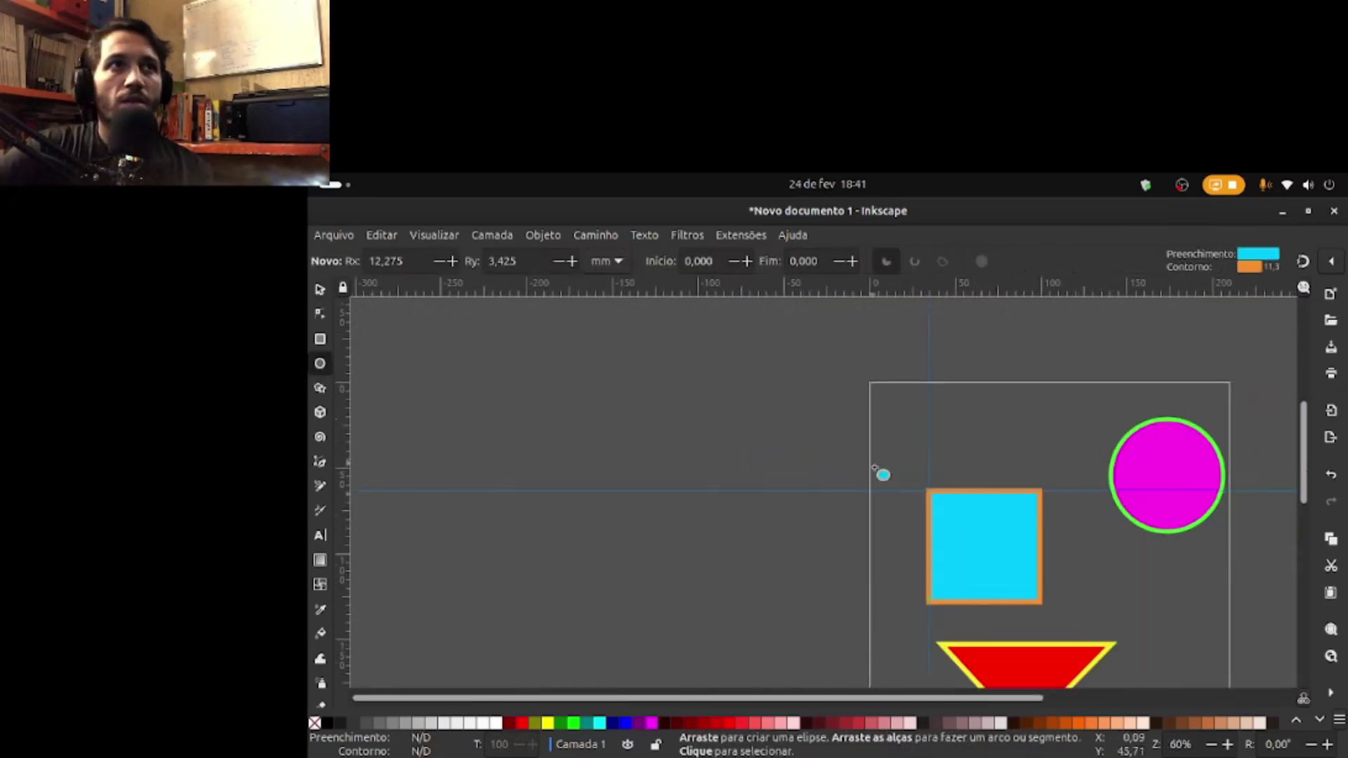
pyautogui.moveTo(931, 493); pyautogui.dragTo(1019, 564)
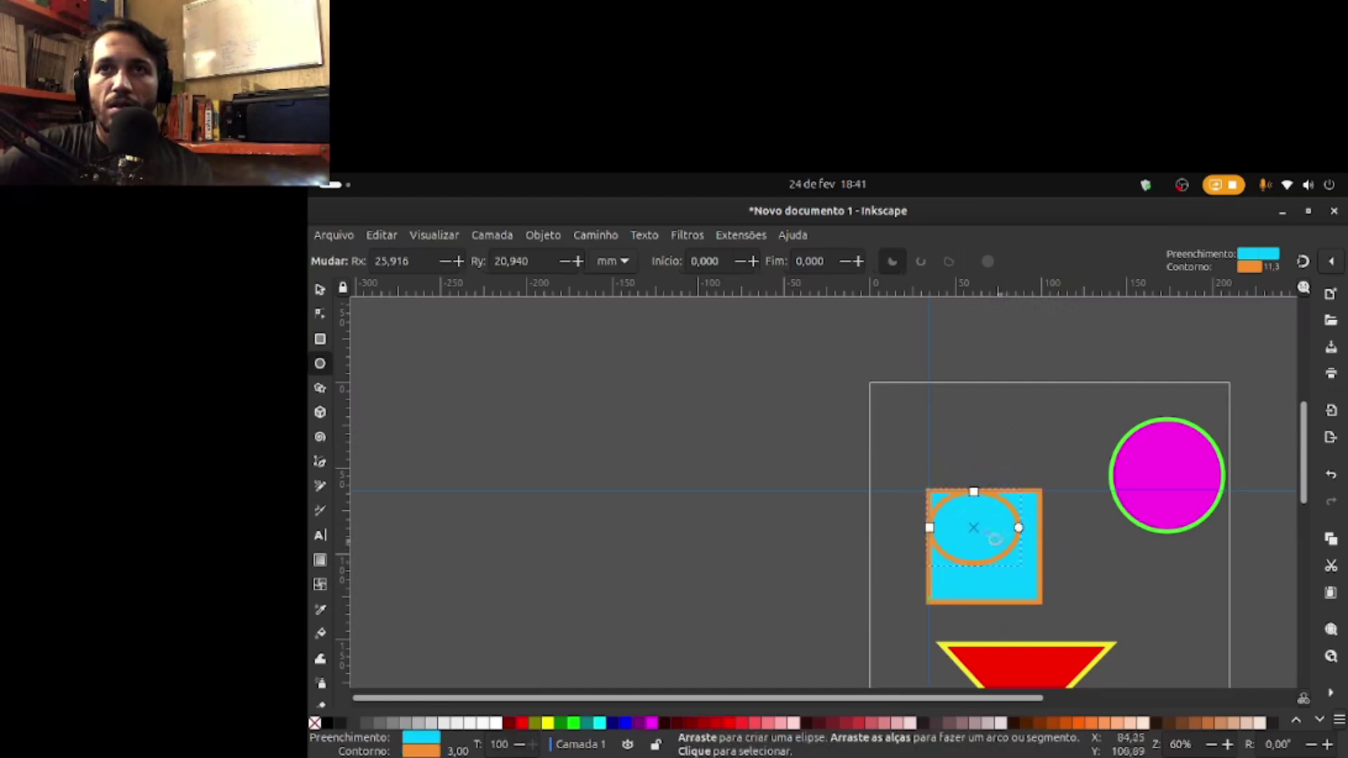
pyautogui.click(974, 430)
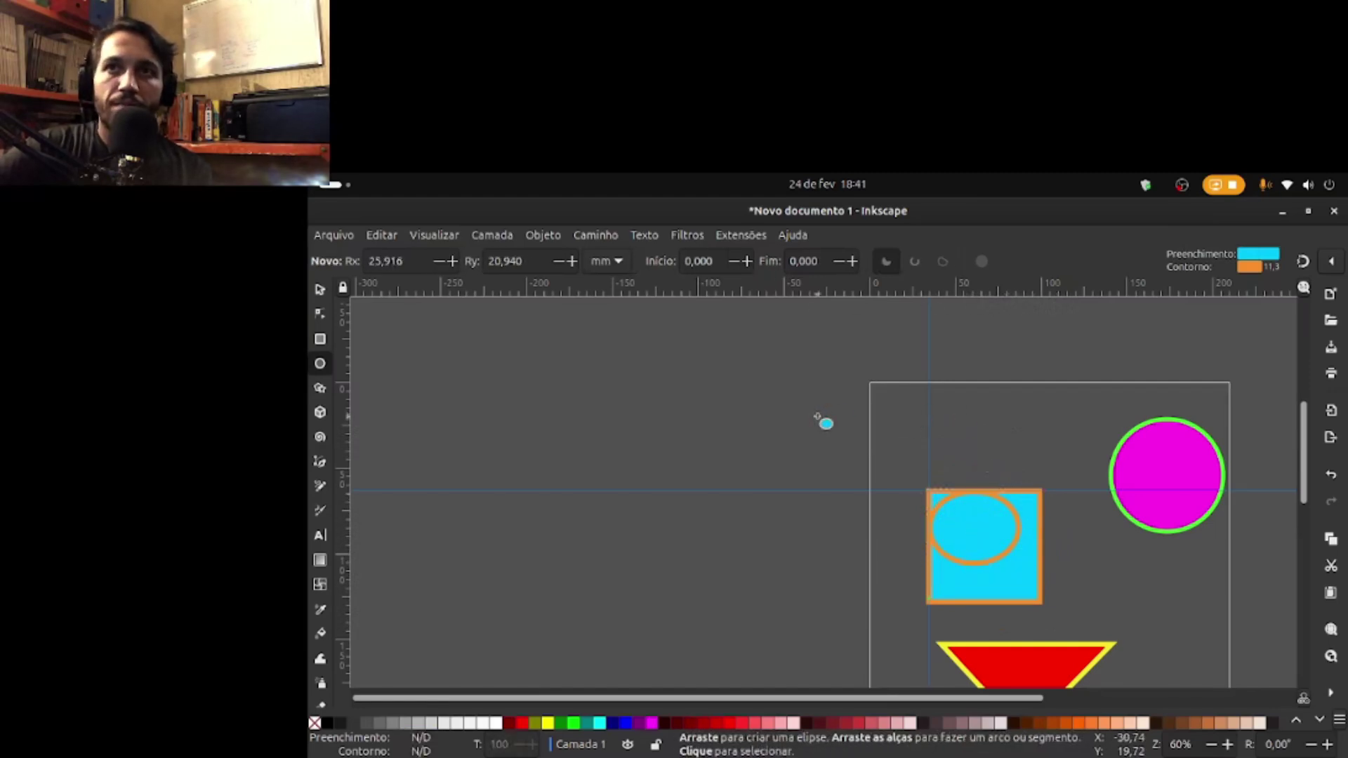
pyautogui.click(318, 290)
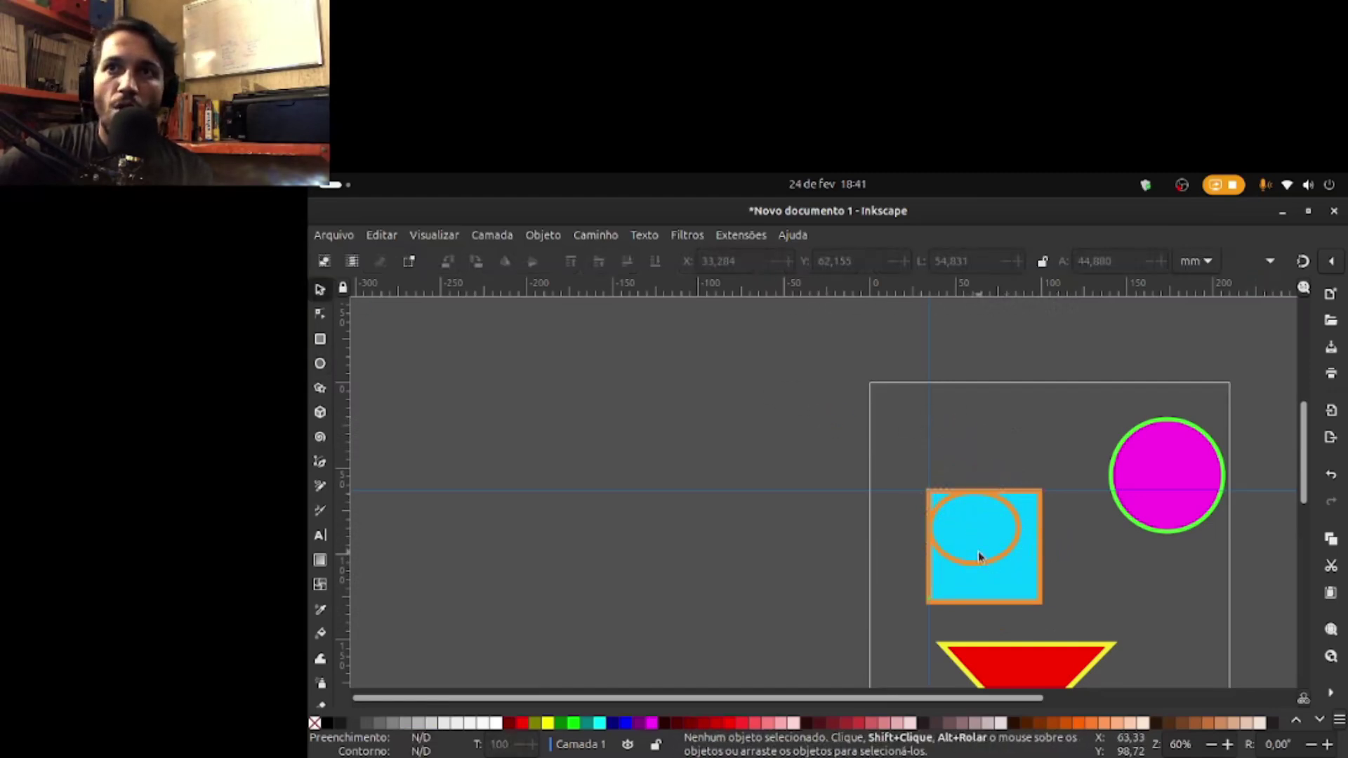
pyautogui.click(994, 566)
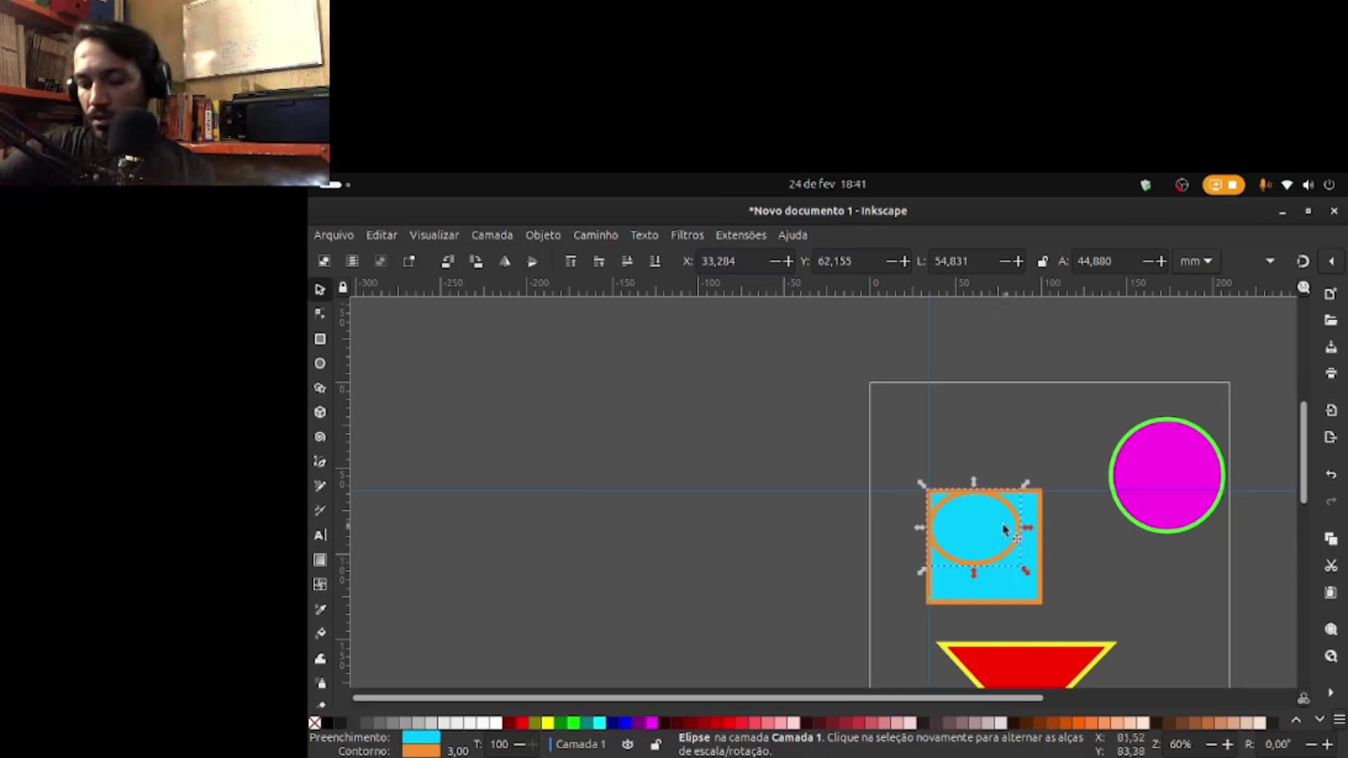
pyautogui.press('Delete')
# Step: Draw a circle with a radius of about 32 mm over the square's upper half, starting at the vertical guide
pyautogui.scroll(1, 1064, 545)
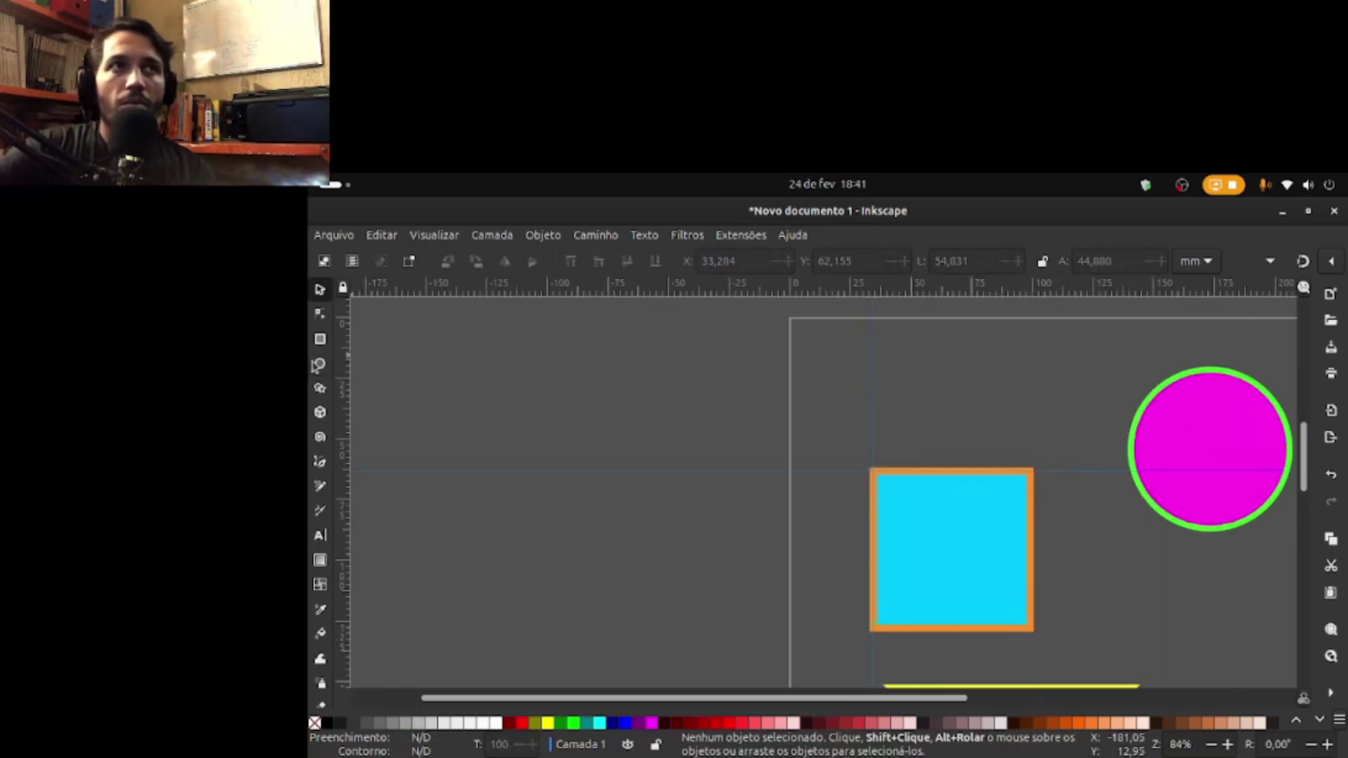
pyautogui.click(319, 364)
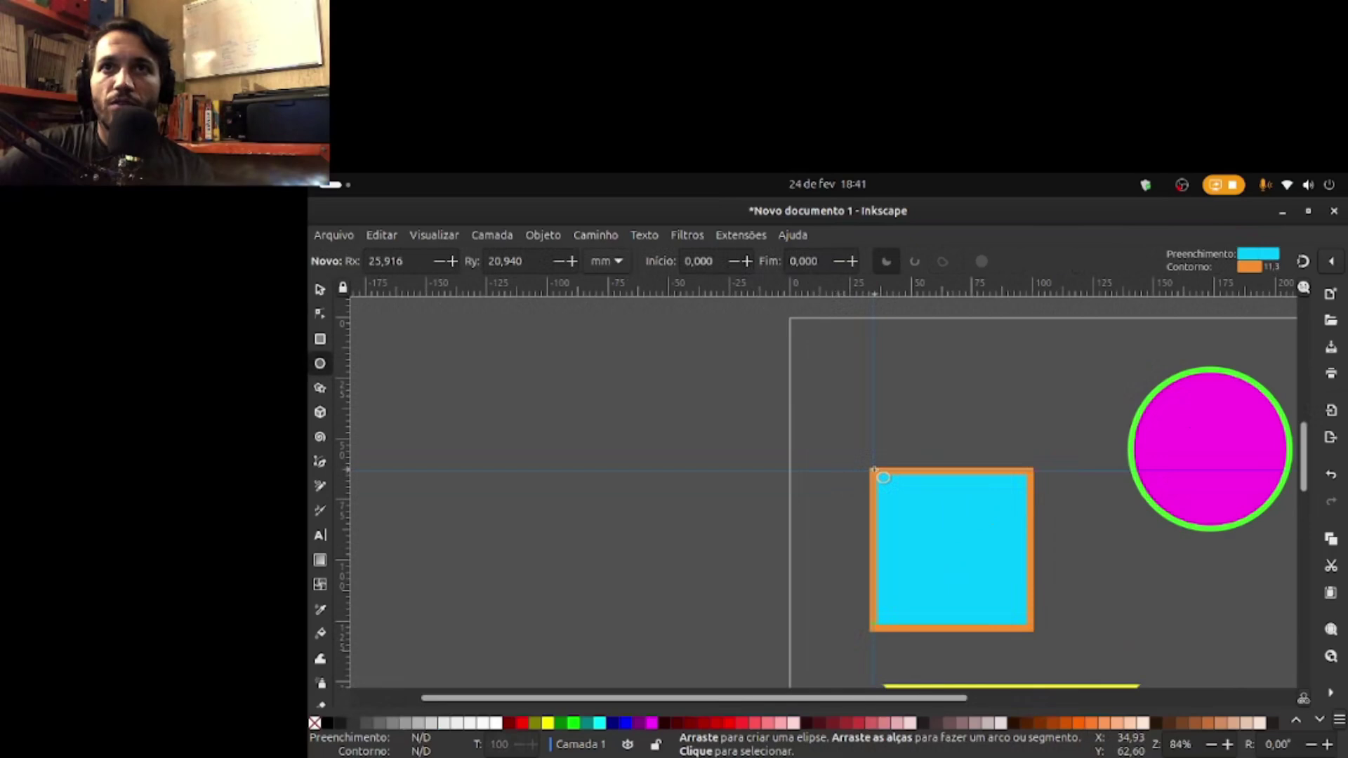
pyautogui.moveTo(875, 404); pyautogui.dragTo(1046, 566)
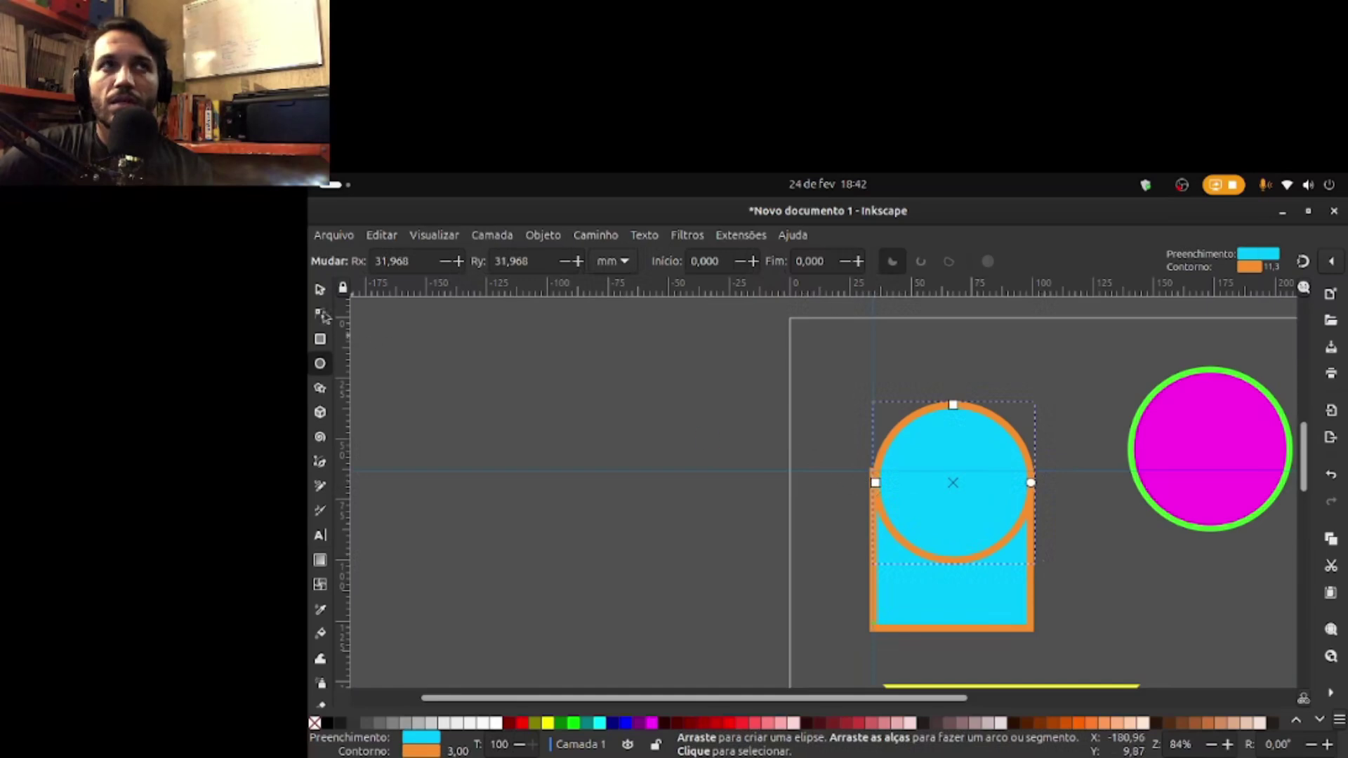
# Step: Scale the new circle to about 68.2 by 66.9 mm and place it at about X 32.8, Y 29.8 mm, centred on the horizontal guide
pyautogui.click(320, 290)
pyautogui.moveTo(865, 490); pyautogui.dragTo(864, 493)
pyautogui.click(1099, 553)
pyautogui.click(997, 547)
pyautogui.moveTo(1000, 553); pyautogui.dragTo(1004, 538)
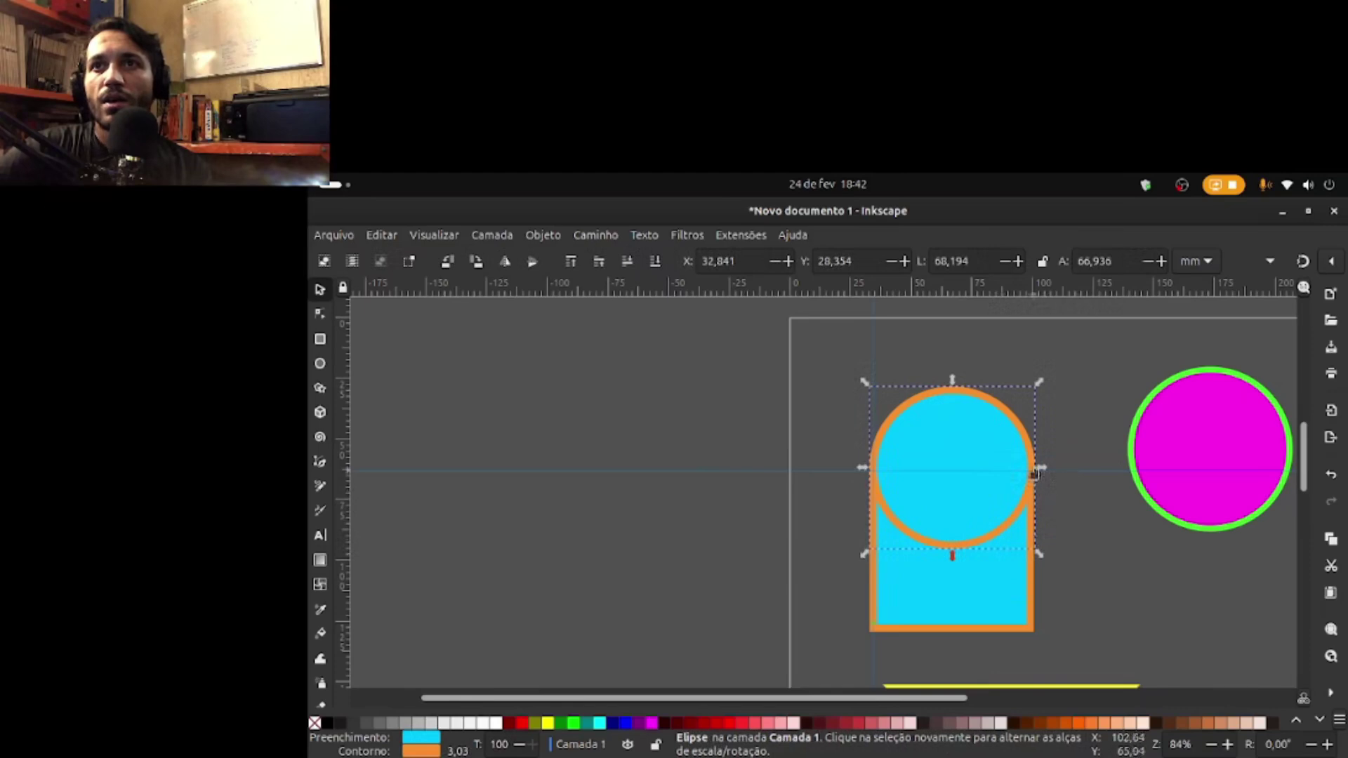
pyautogui.keyDown('ctrl'); pyautogui.scroll(2, 984, 518); pyautogui.keyUp('ctrl')
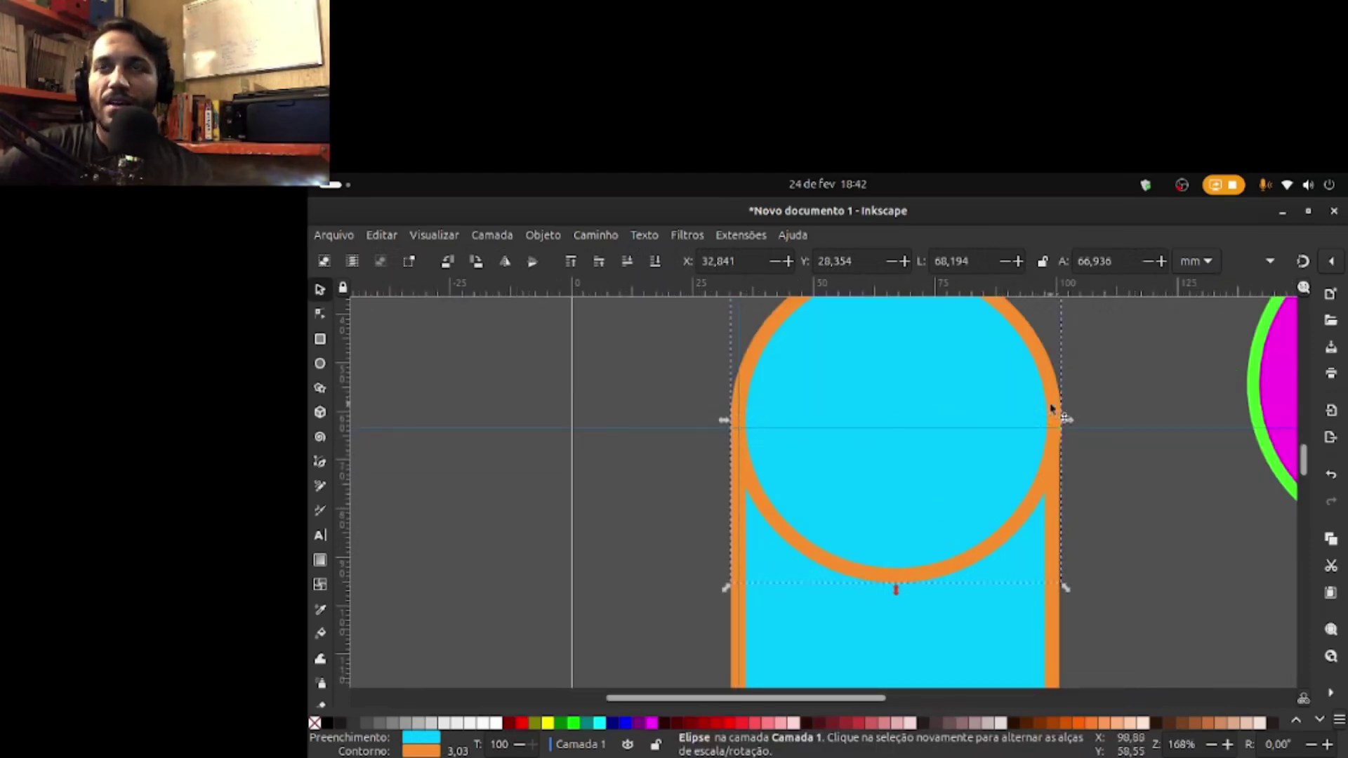
pyautogui.moveTo(1051, 386); pyautogui.dragTo(1052, 405)
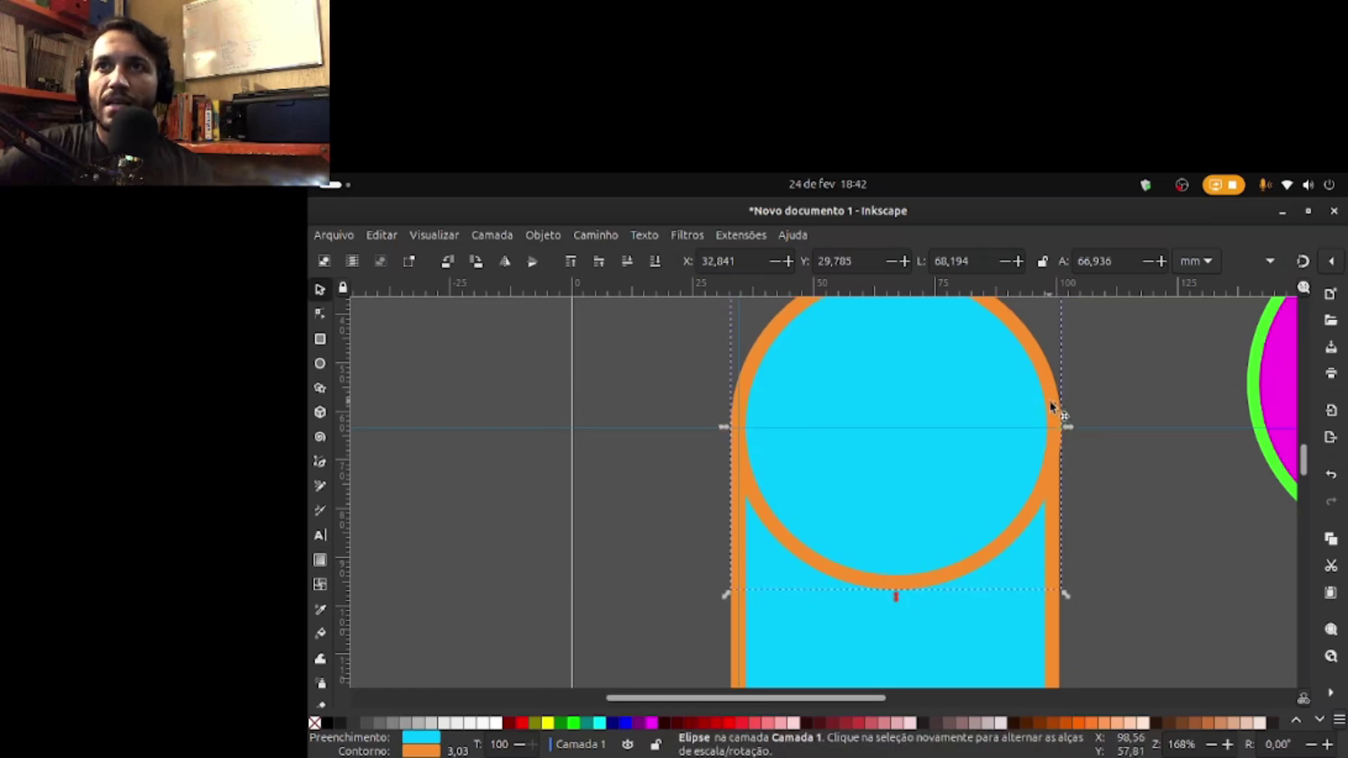
pyautogui.click(1159, 512)
# Step: Merge the cyan square and the cyan circle into one path with the Union operation
pyautogui.scroll(-2, 1159, 512)
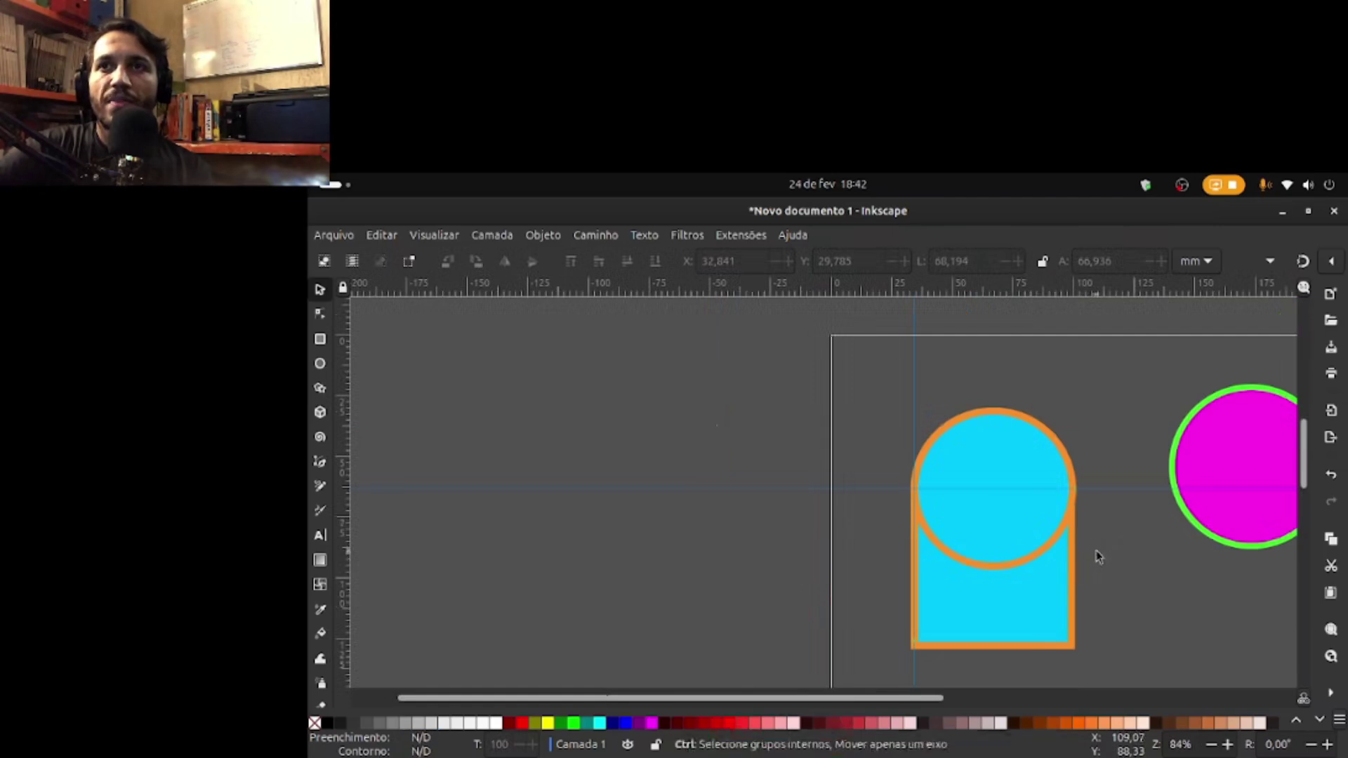
pyautogui.scroll(-1, 1095, 554)
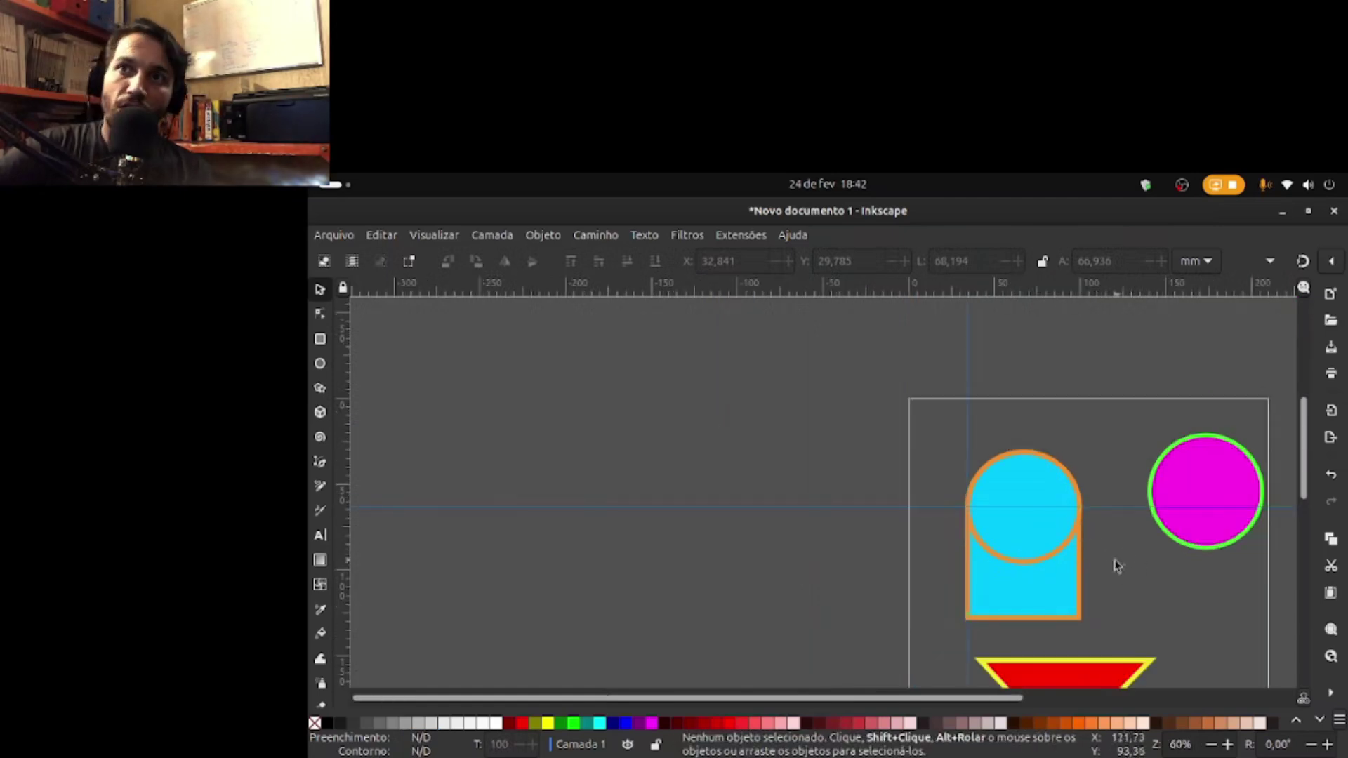
pyautogui.click(1046, 590)
pyautogui.keyDown('shift'); pyautogui.click(1022, 544); pyautogui.keyUp('shift')
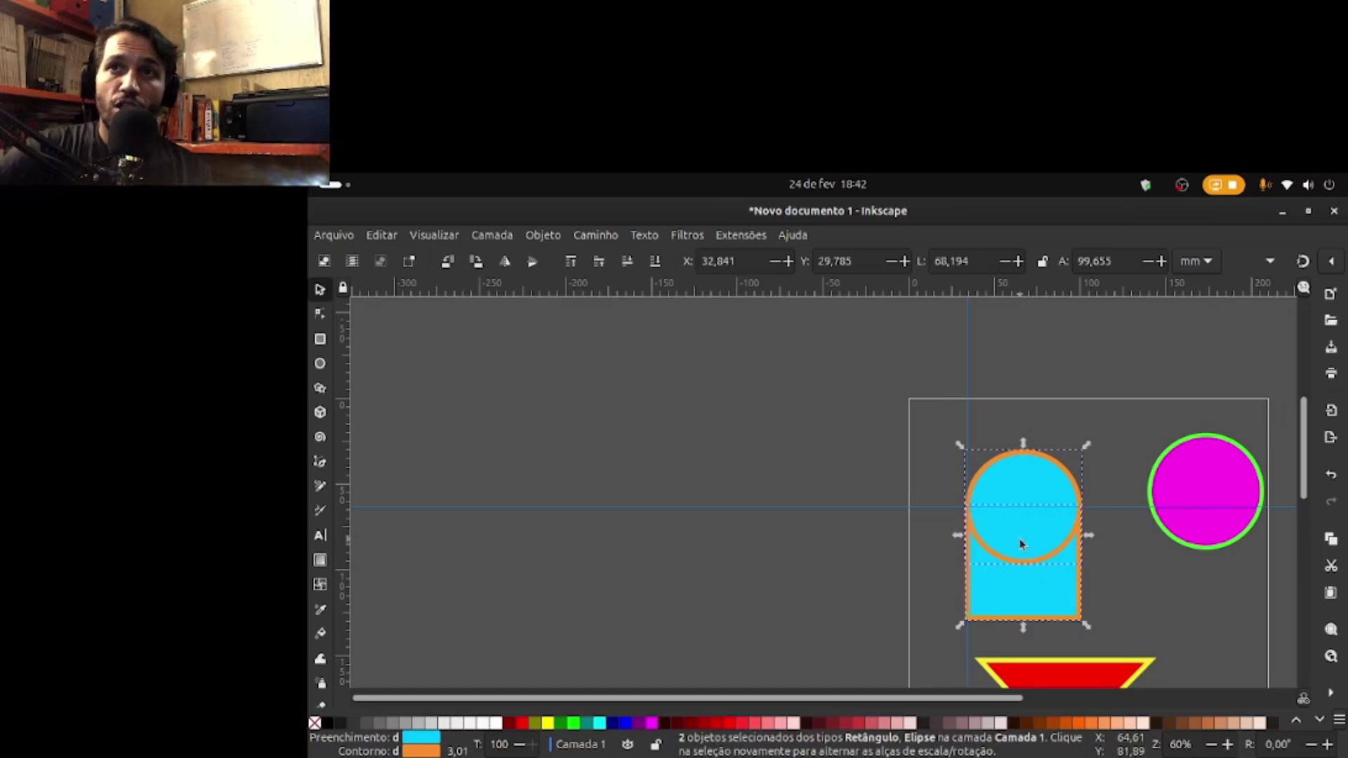
pyautogui.click(590, 238)
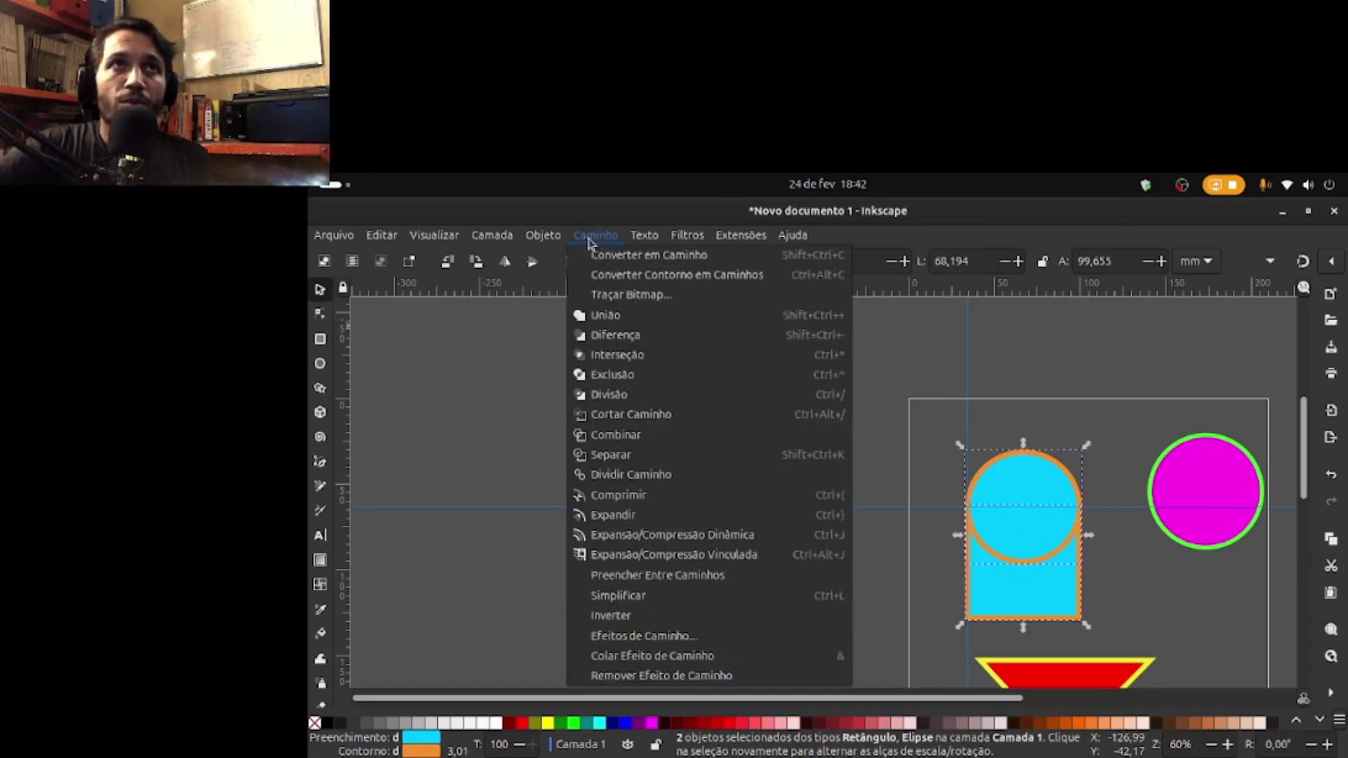
pyautogui.moveTo(542, 232)
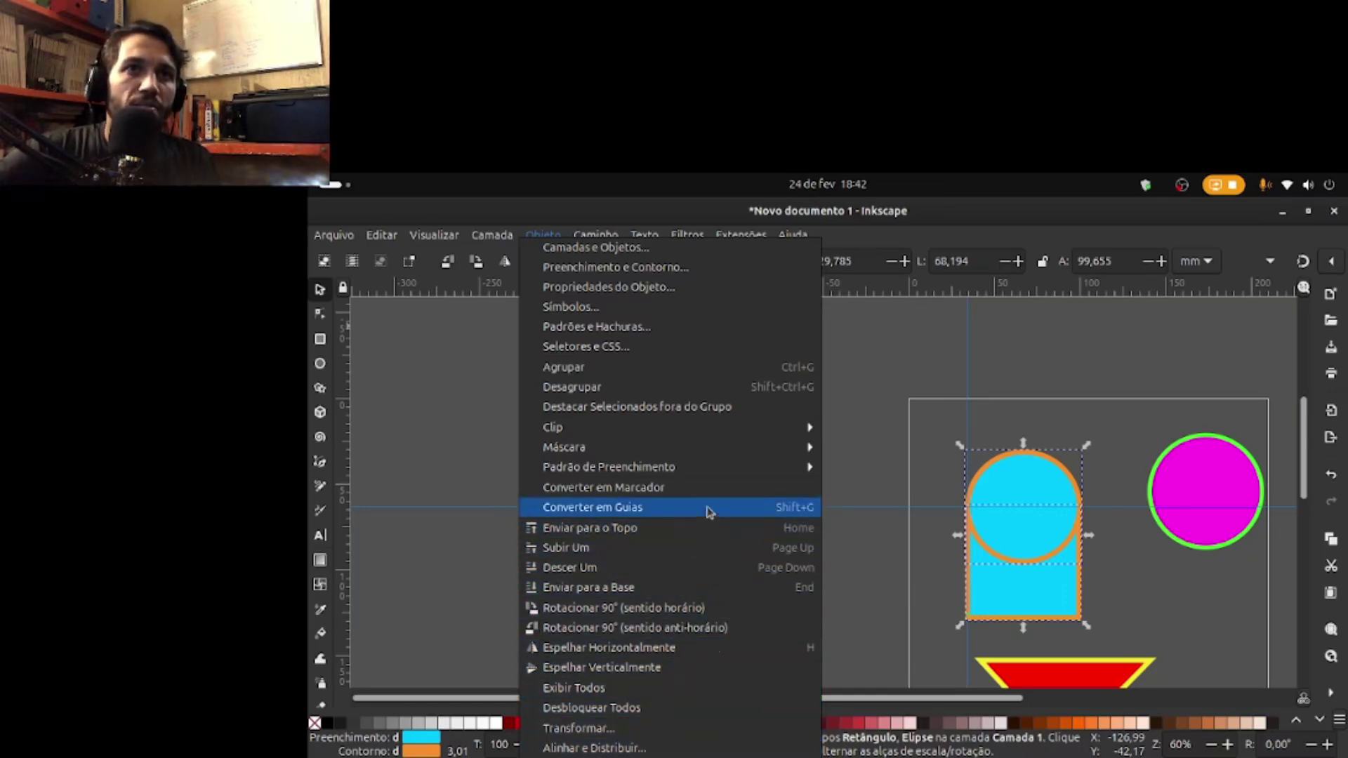
pyautogui.moveTo(599, 236)
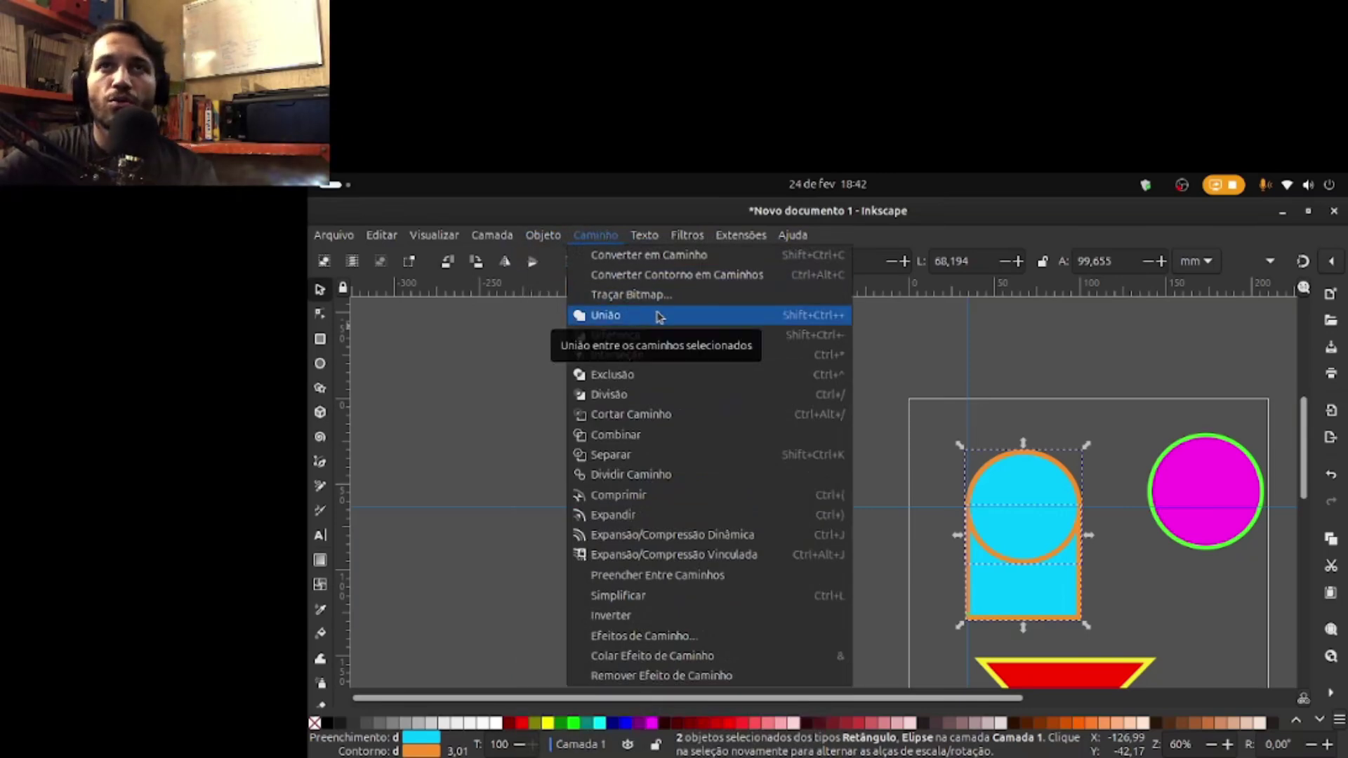
pyautogui.click(726, 317)
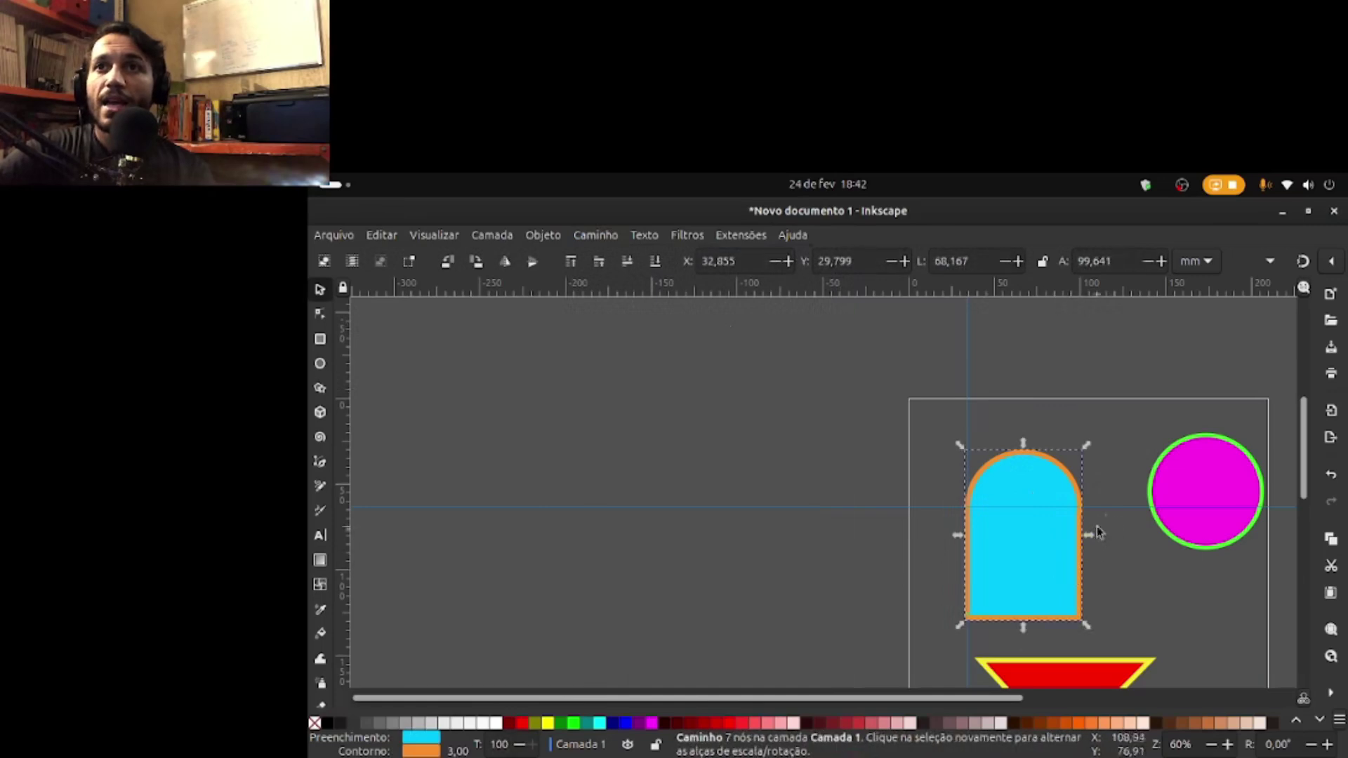
# Step: Delete the horizontal and vertical guides and check the merged arch shape by selecting and deselecting it
pyautogui.press('Delete')
pyautogui.press('Escape')
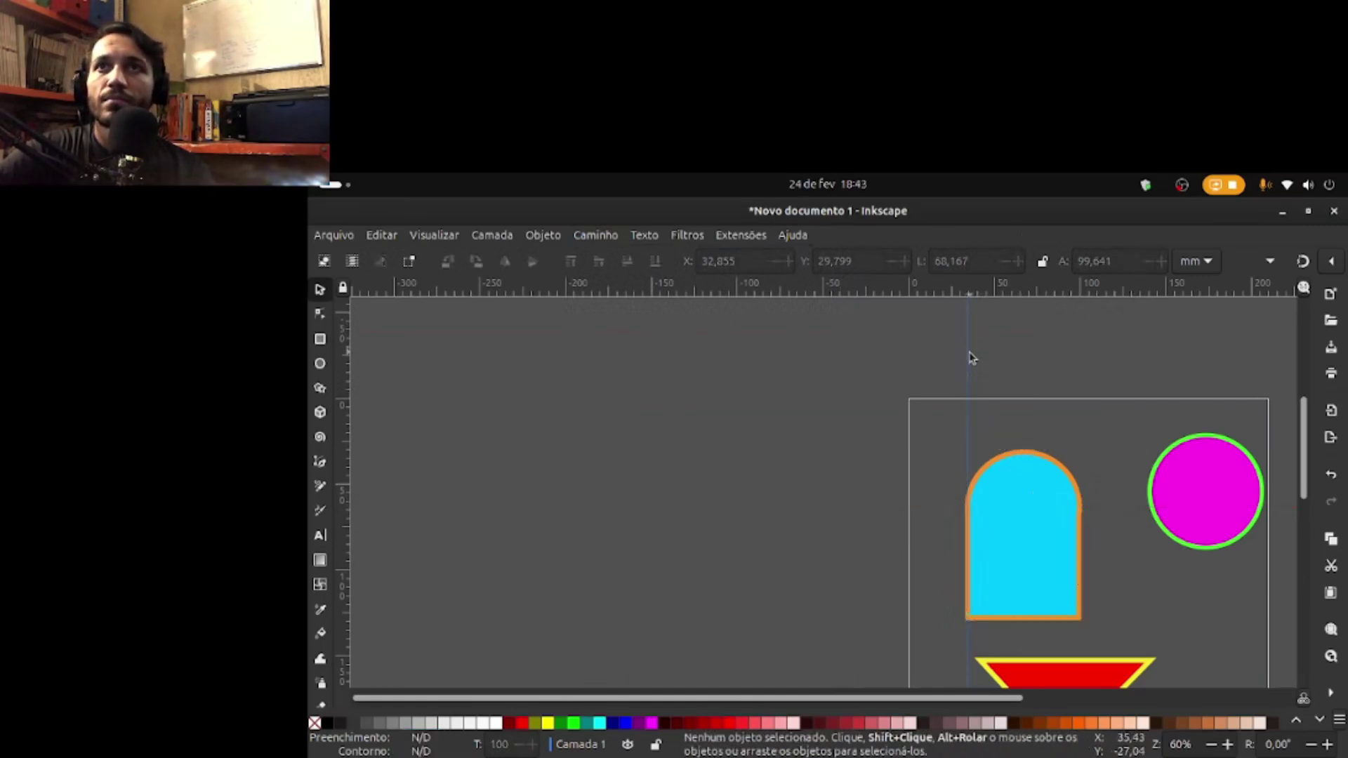
pyautogui.press('Delete')
pyautogui.click(981, 516)
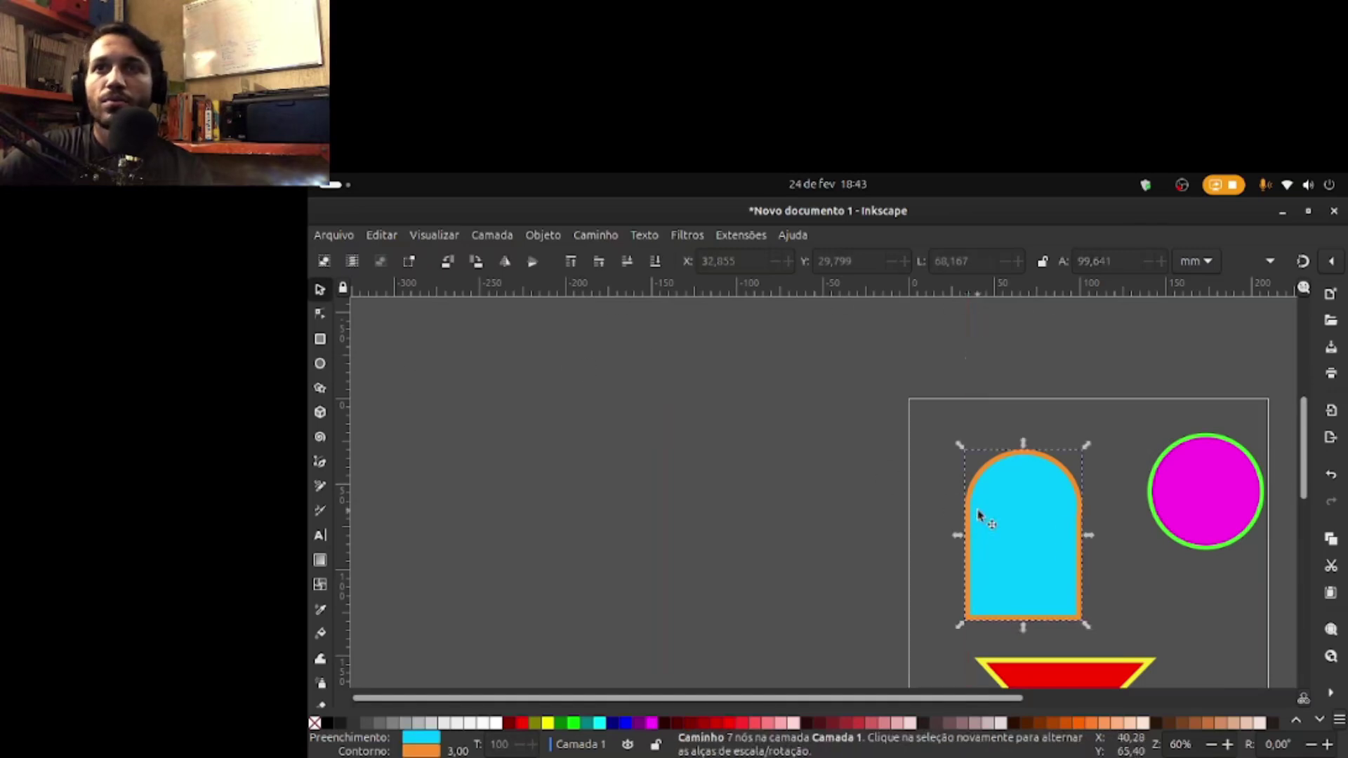
pyautogui.click(1115, 545)
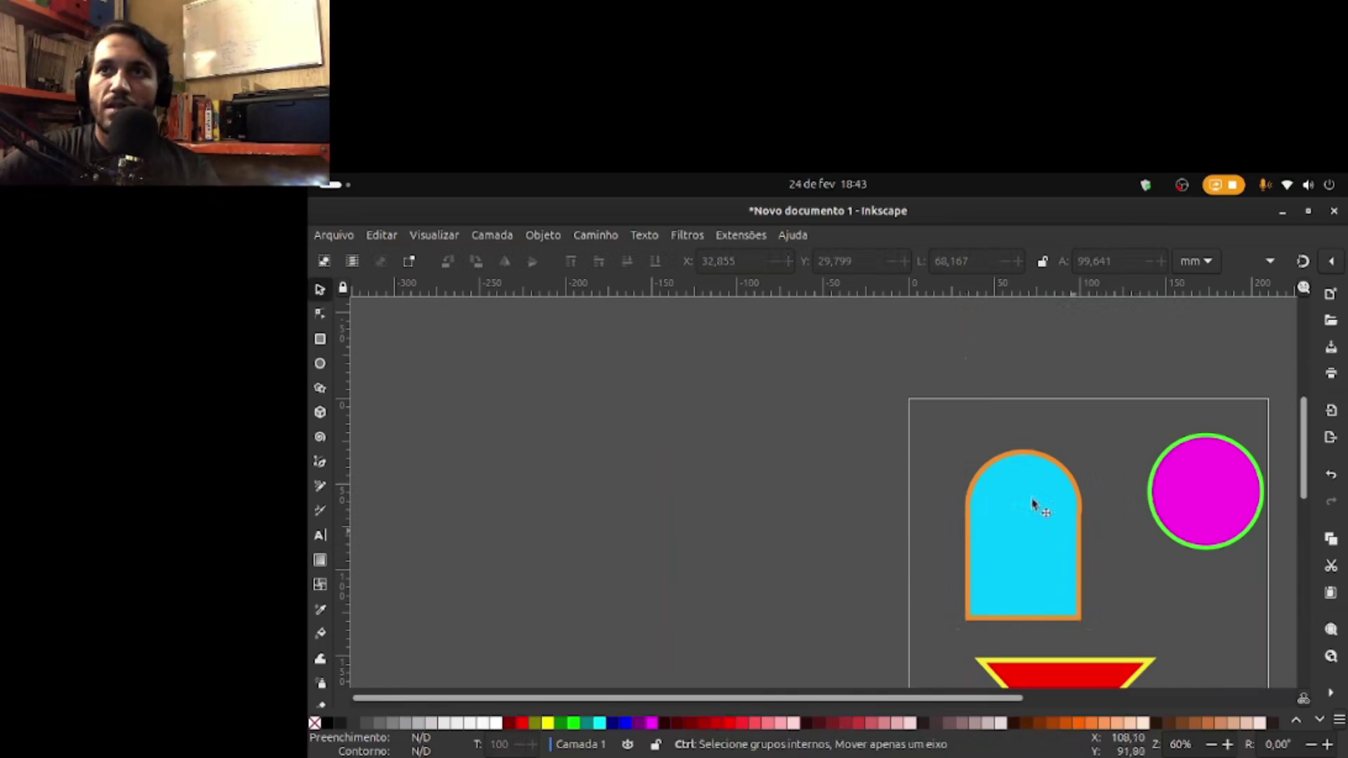
# Step: Revert the document through the undo history to the last Escalar entry, before the union and guide deletions, and close the history
pyautogui.click(434, 235)
pyautogui.moveTo(381, 235)
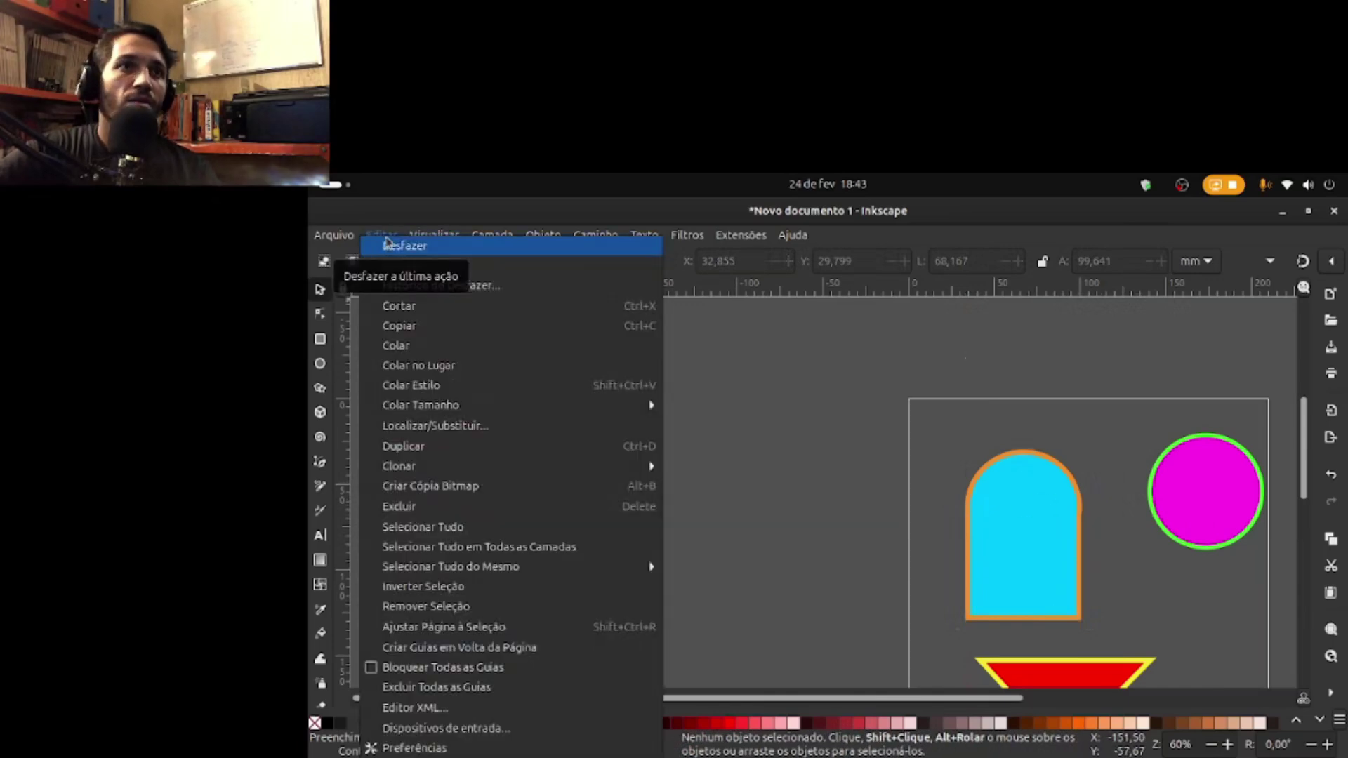
pyautogui.moveTo(447, 237)
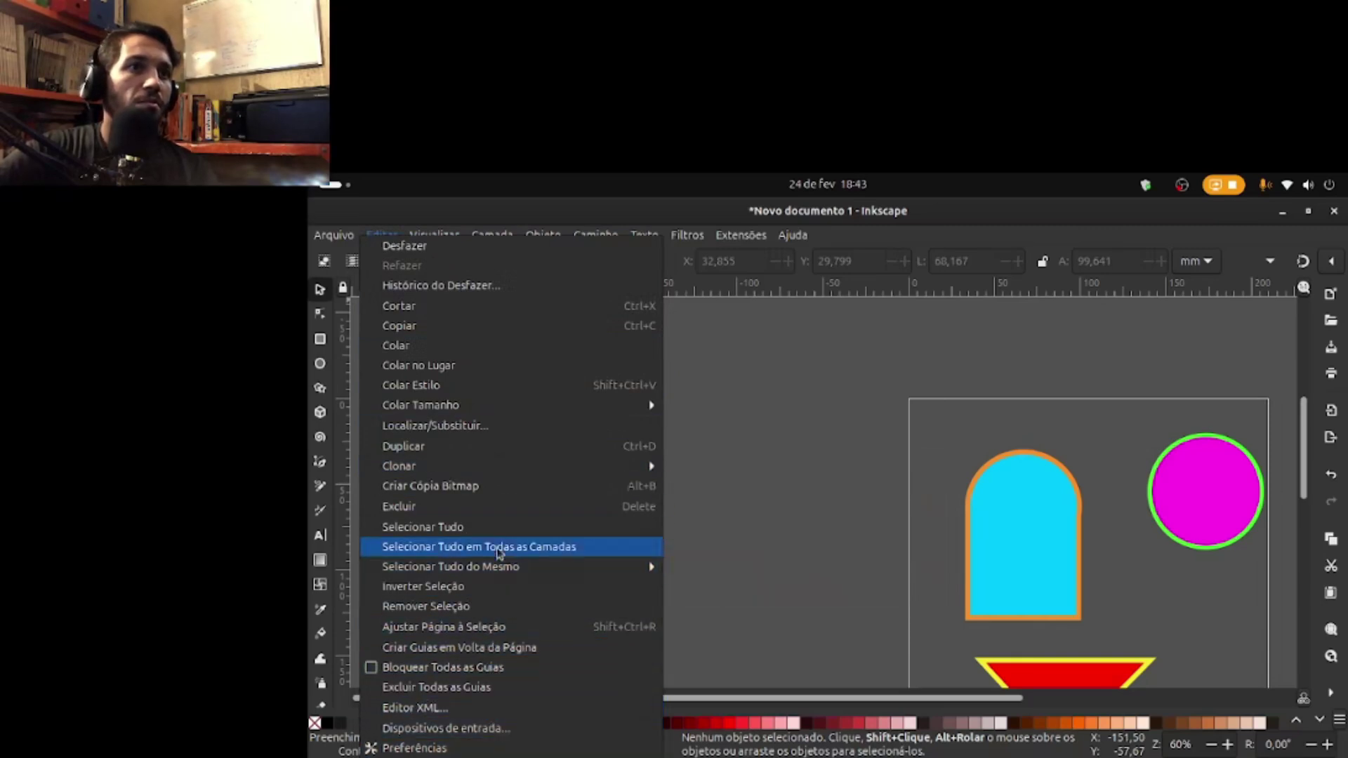
pyautogui.moveTo(494, 469)
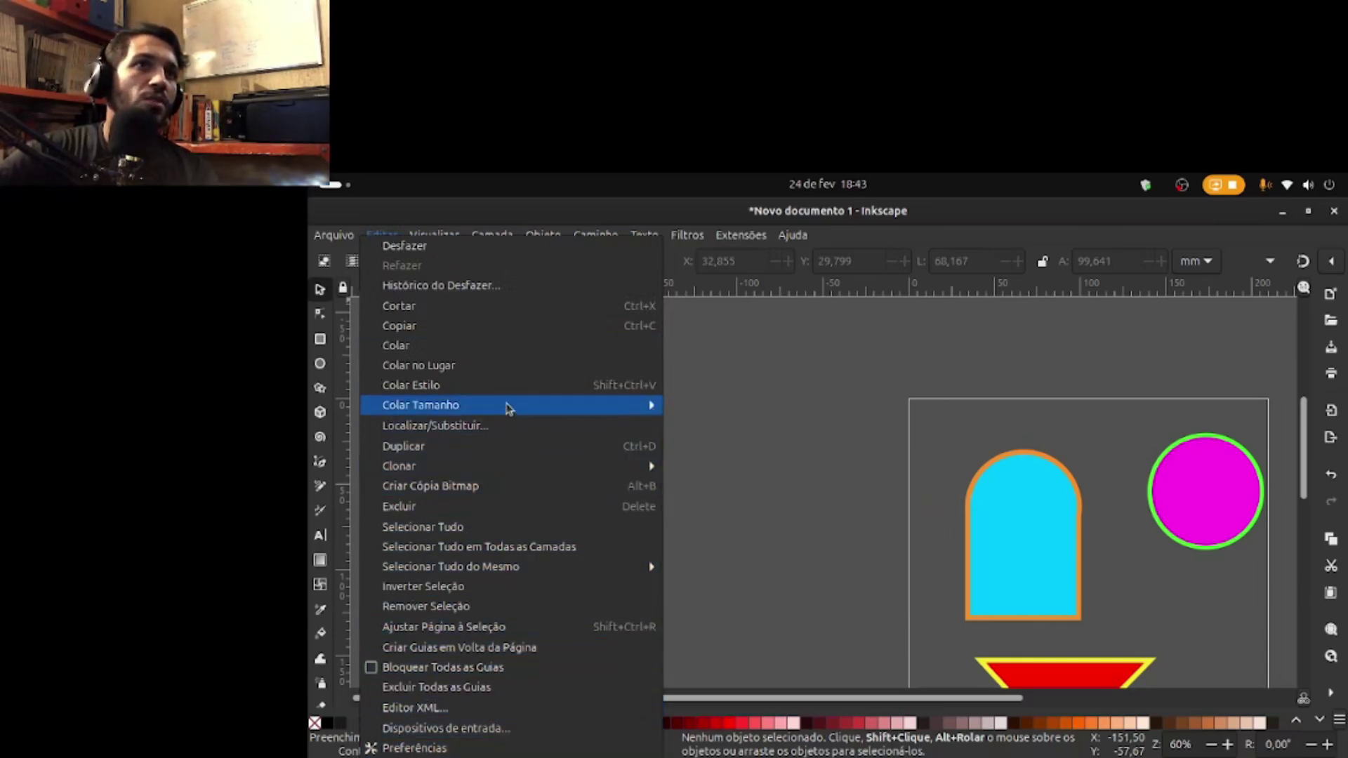
pyautogui.click(494, 286)
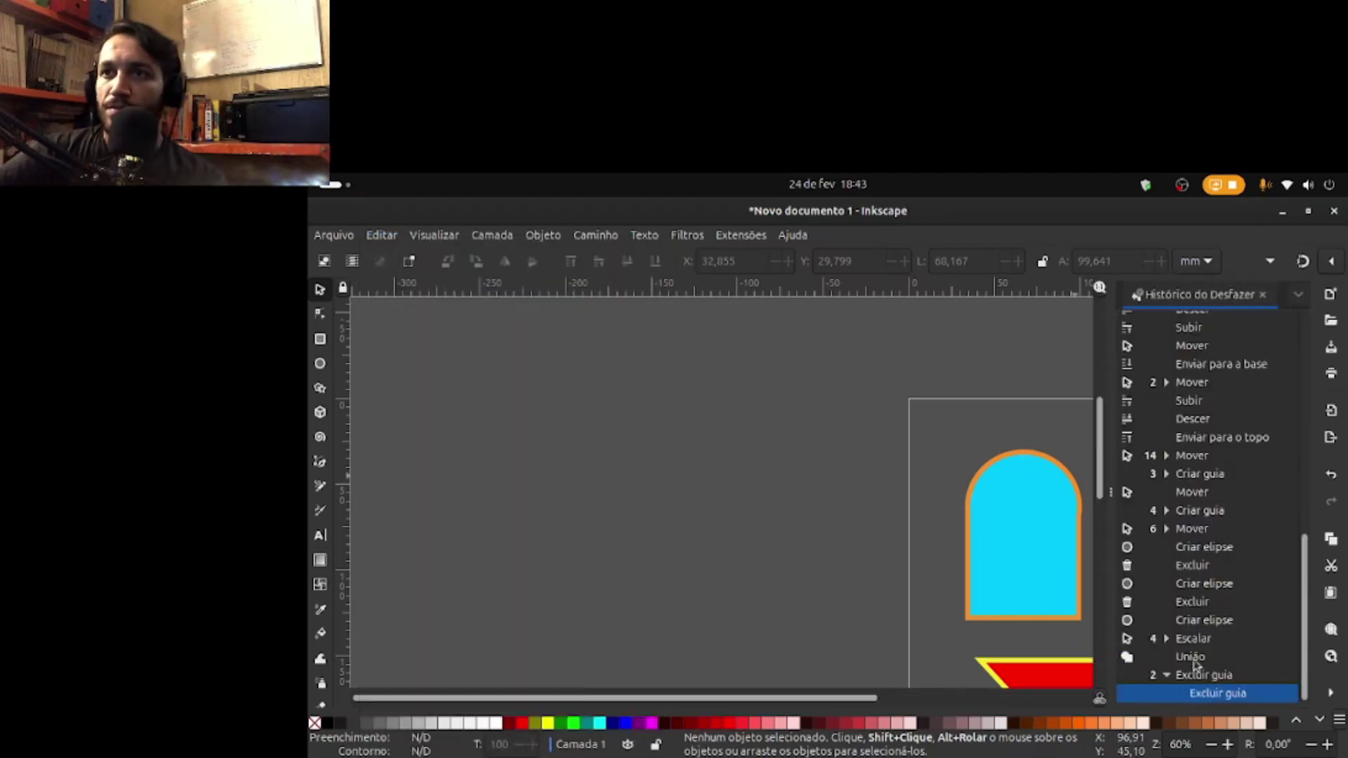
pyautogui.click(1127, 640)
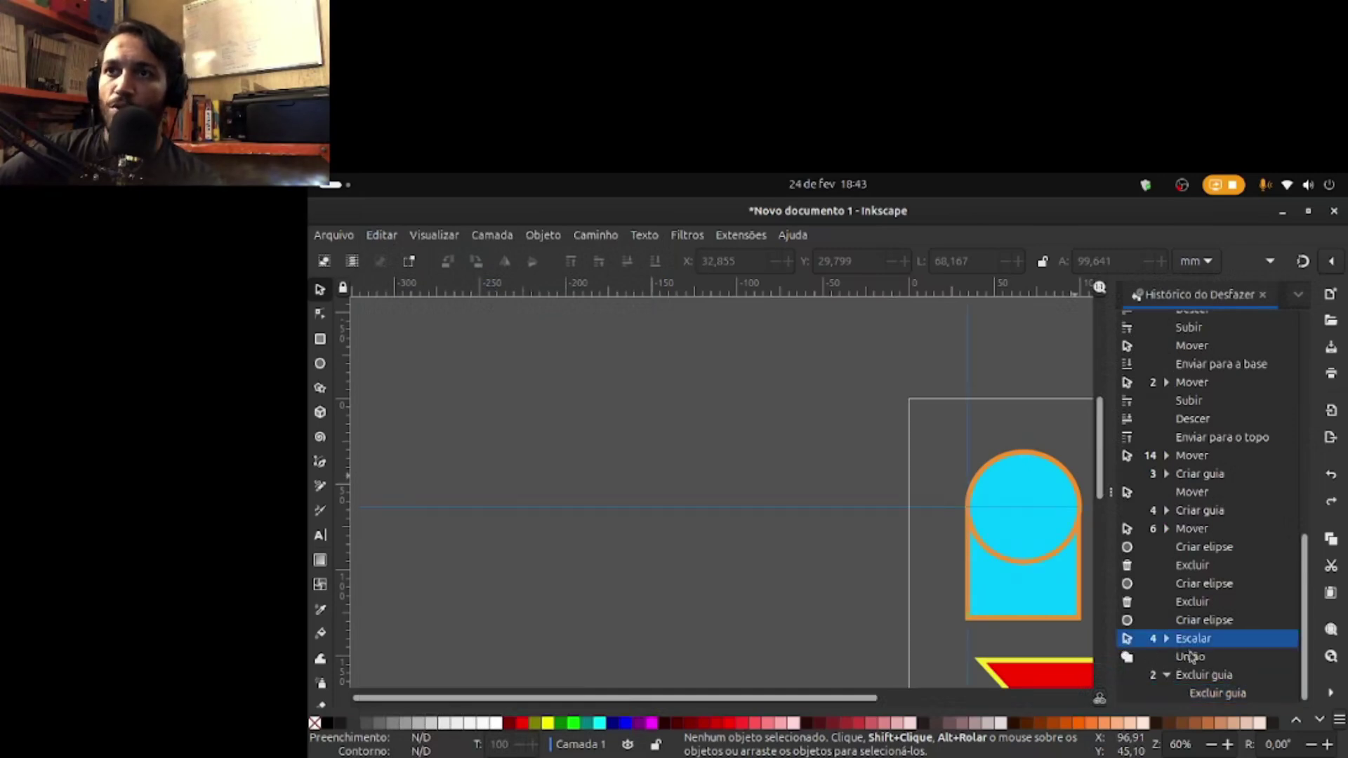
pyautogui.click(1265, 297)
# Step: Remove the vertical guide and the horizontal guide from the canvas
pyautogui.click(1042, 537)
pyautogui.click(969, 439)
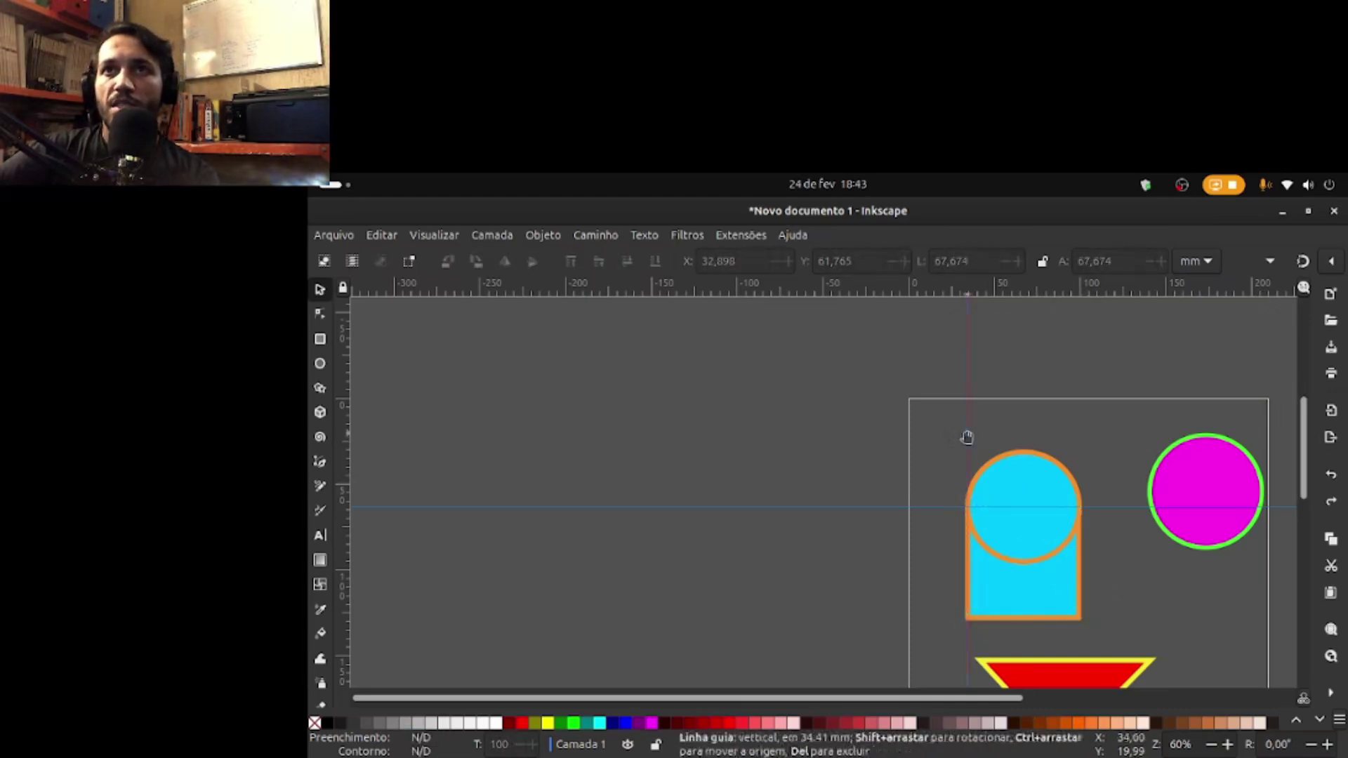
pyautogui.moveTo(962, 443); pyautogui.dragTo(312, 398)
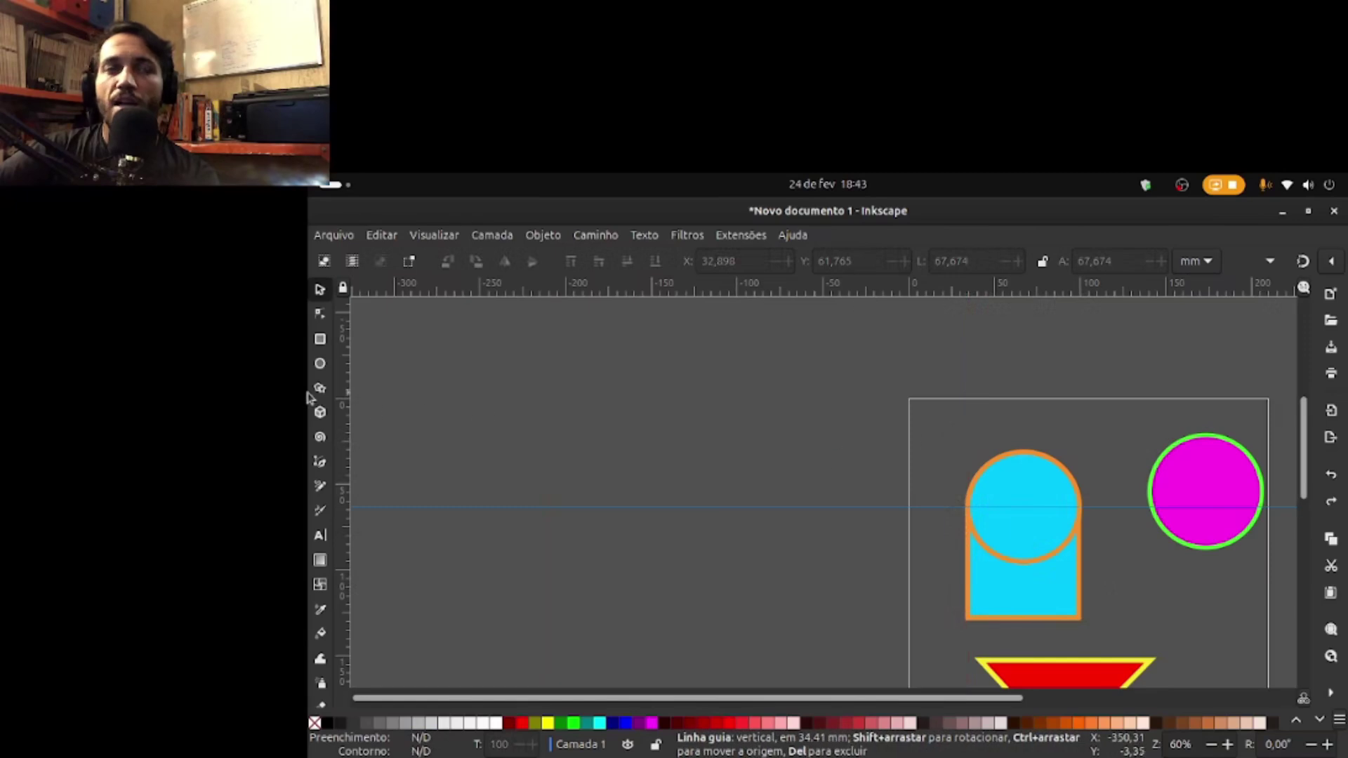
pyautogui.moveTo(788, 506); pyautogui.dragTo(781, 351)
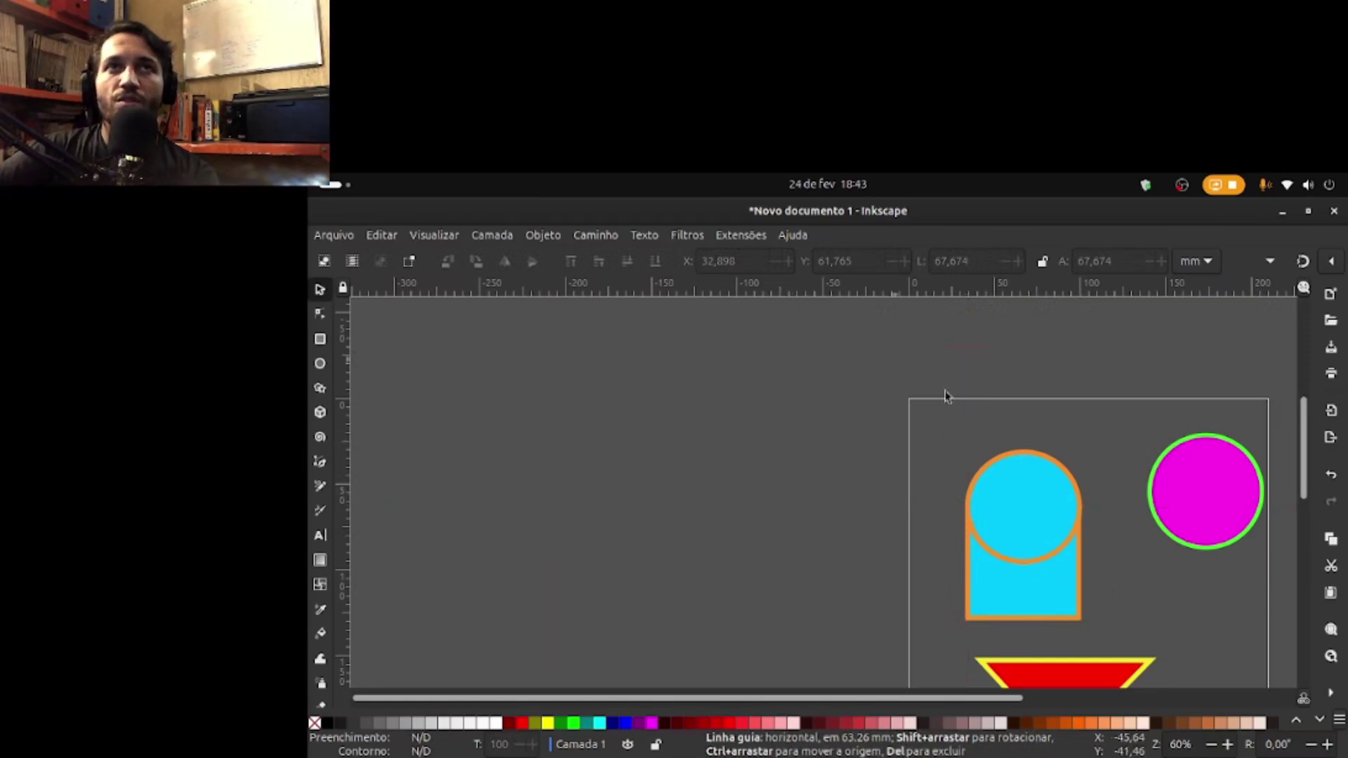
# Step: Select the cyan circle and reduce its width to about 67.3 mm
pyautogui.moveTo(955, 454)
pyautogui.mouseDown()
pyautogui.moveTo(1084, 632)
pyautogui.moveTo(1099, 634)
pyautogui.mouseUp()
pyautogui.click(1128, 580)
pyautogui.click(1079, 494)
pyautogui.scroll(4, 1092, 507)
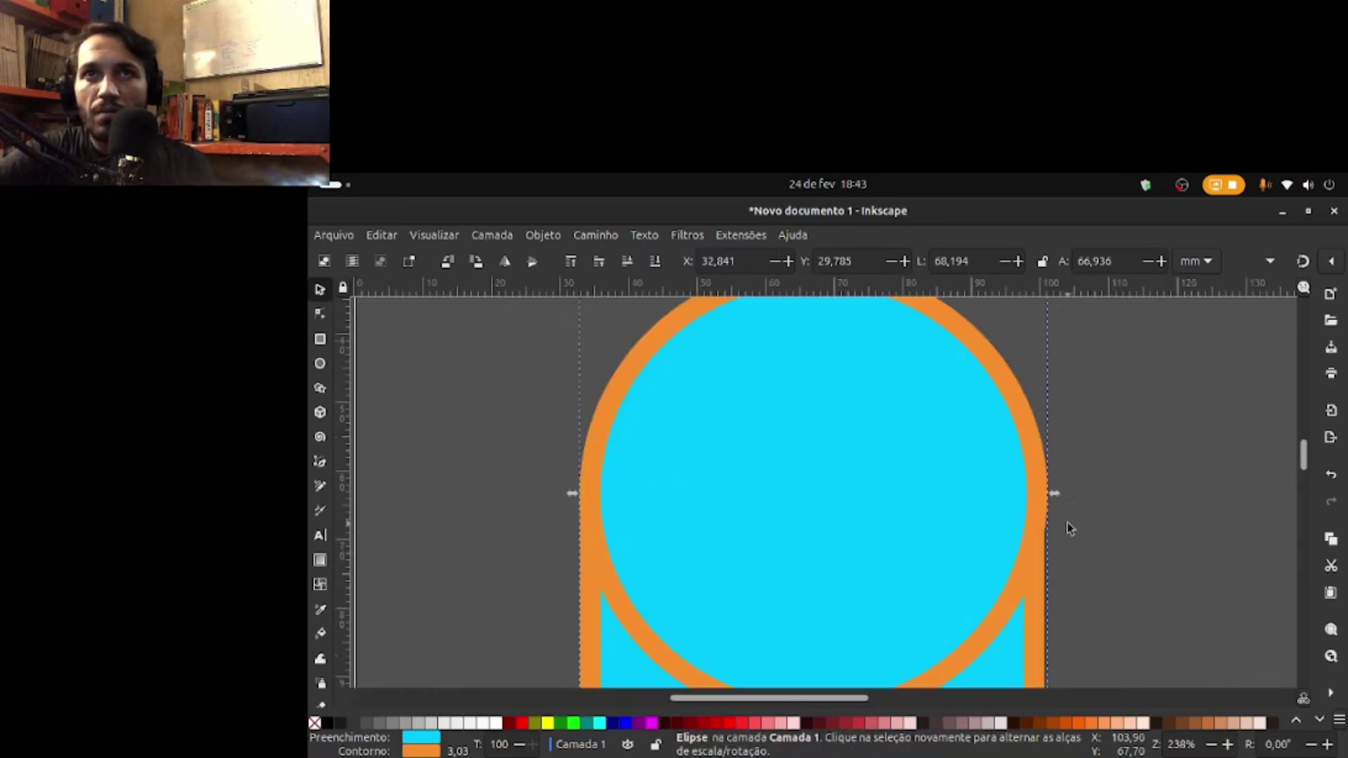
pyautogui.moveTo(1055, 494); pyautogui.dragTo(1052, 499)
pyautogui.scroll(-4, 1089, 537)
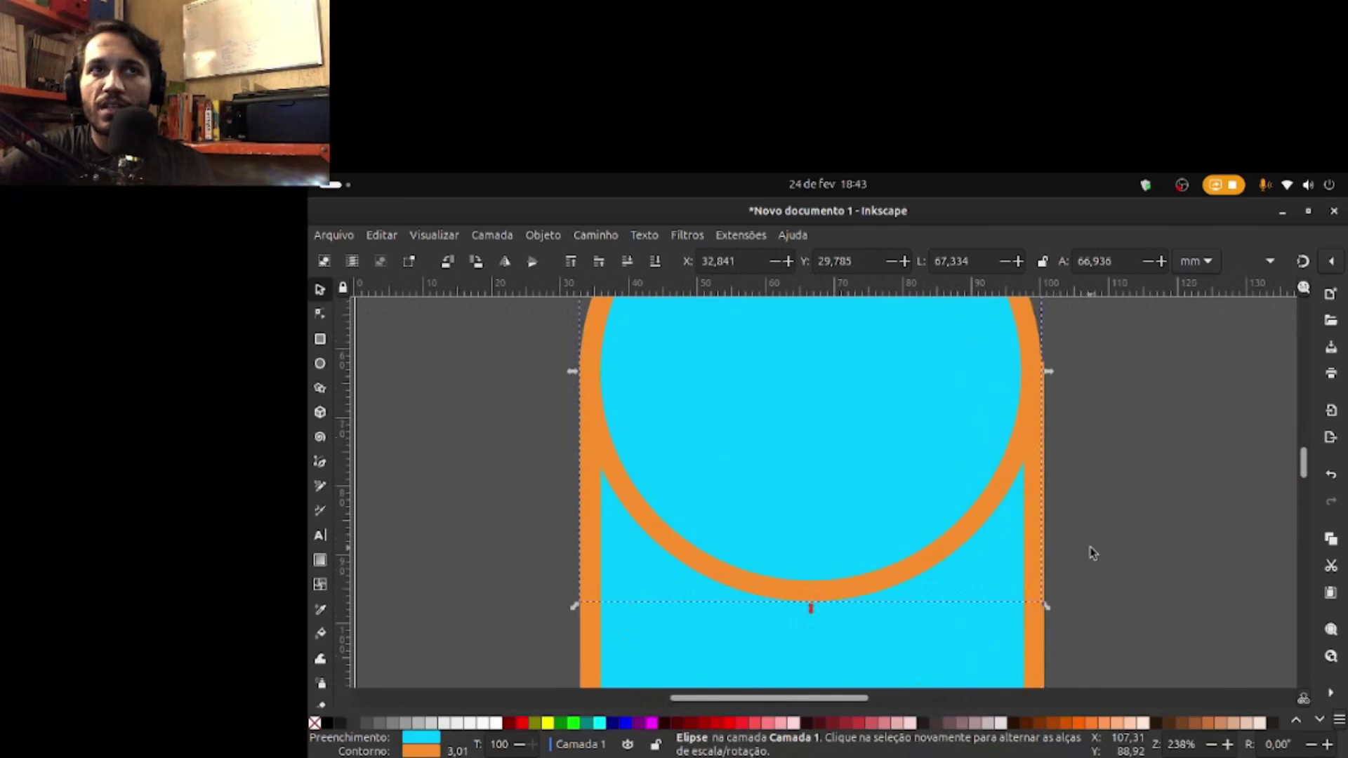
pyautogui.scroll(5, 1096, 538)
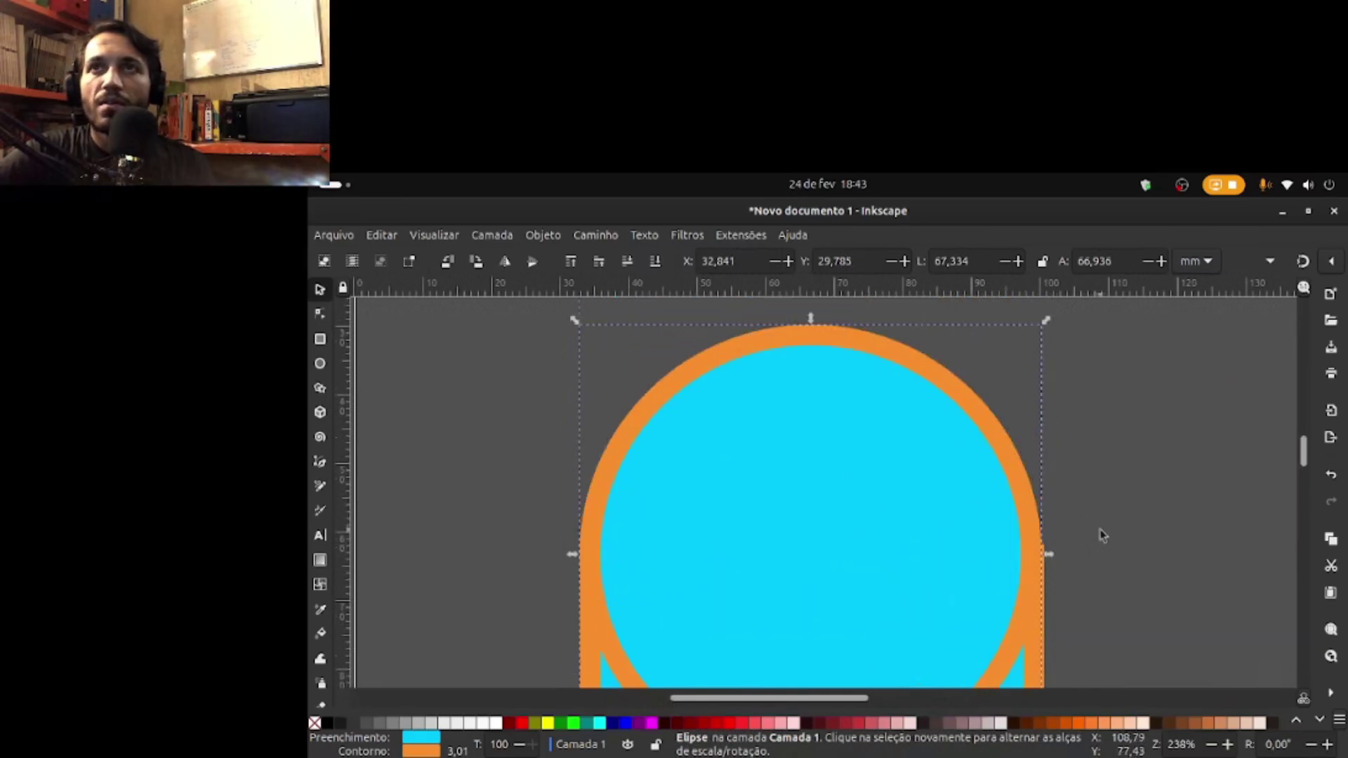
# Step: Undo the last width change of the cyan circle and deselect it
pyautogui.click(455, 238)
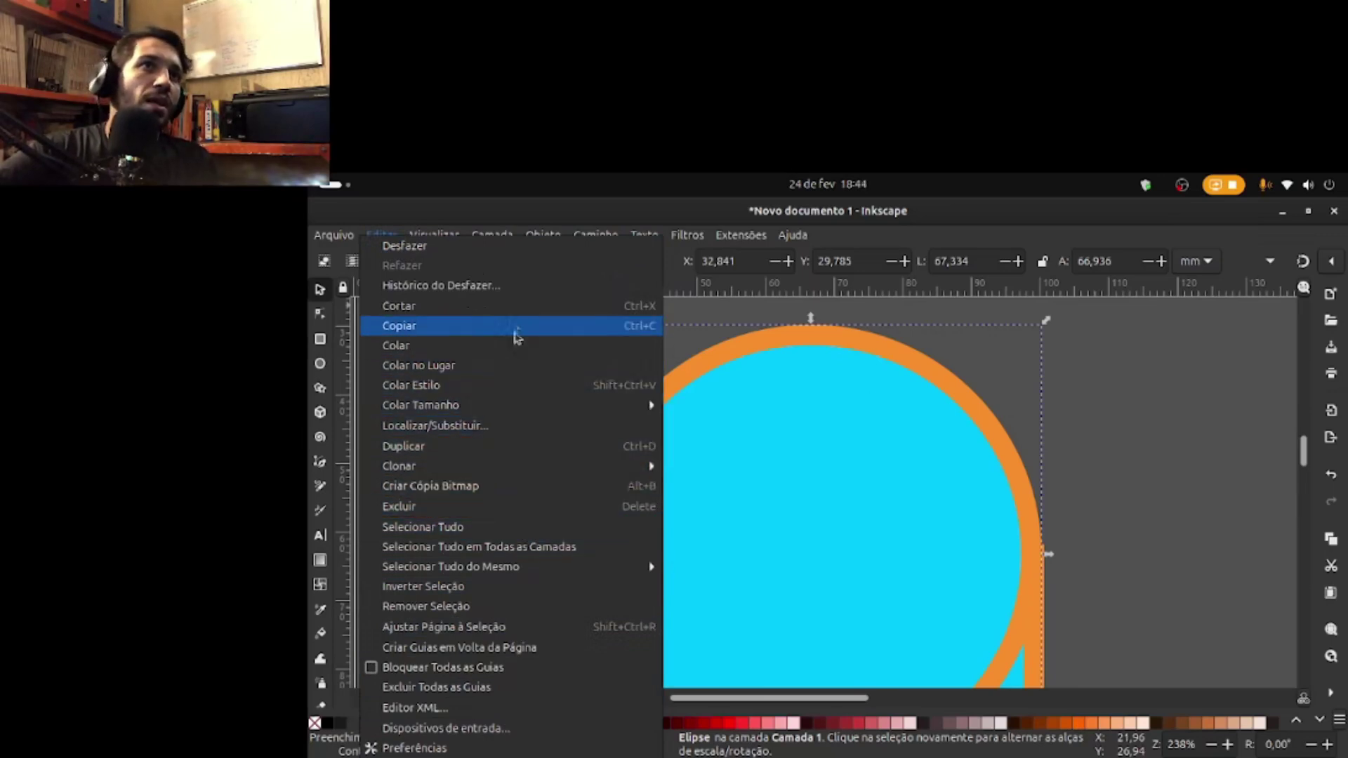
pyautogui.click(515, 250)
pyautogui.click(1112, 593)
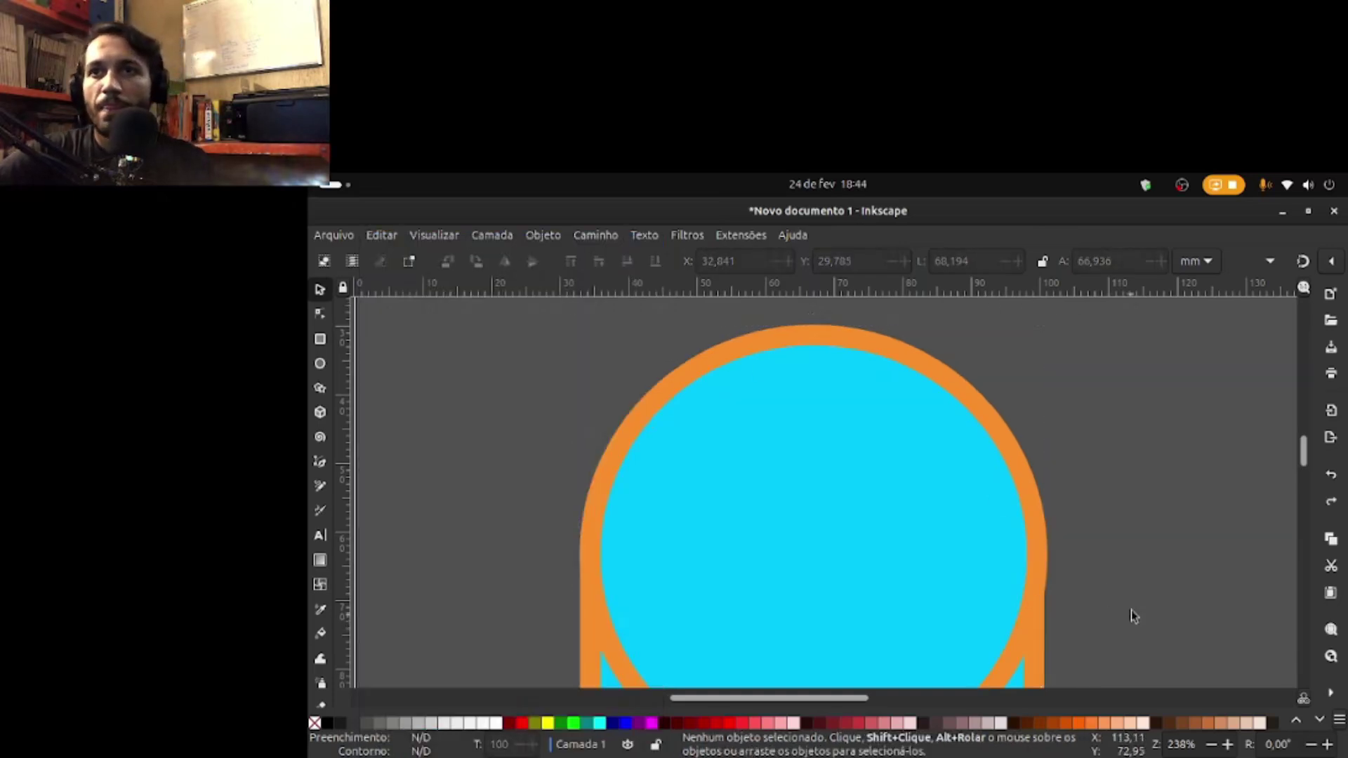
# Step: Scale the cyan circle to about 67.7 by 66.4 mm so its sides line up with the square, and deselect it
pyautogui.scroll(-2, 1127, 604)
pyautogui.click(1039, 447)
pyautogui.scroll(-2, 1085, 472)
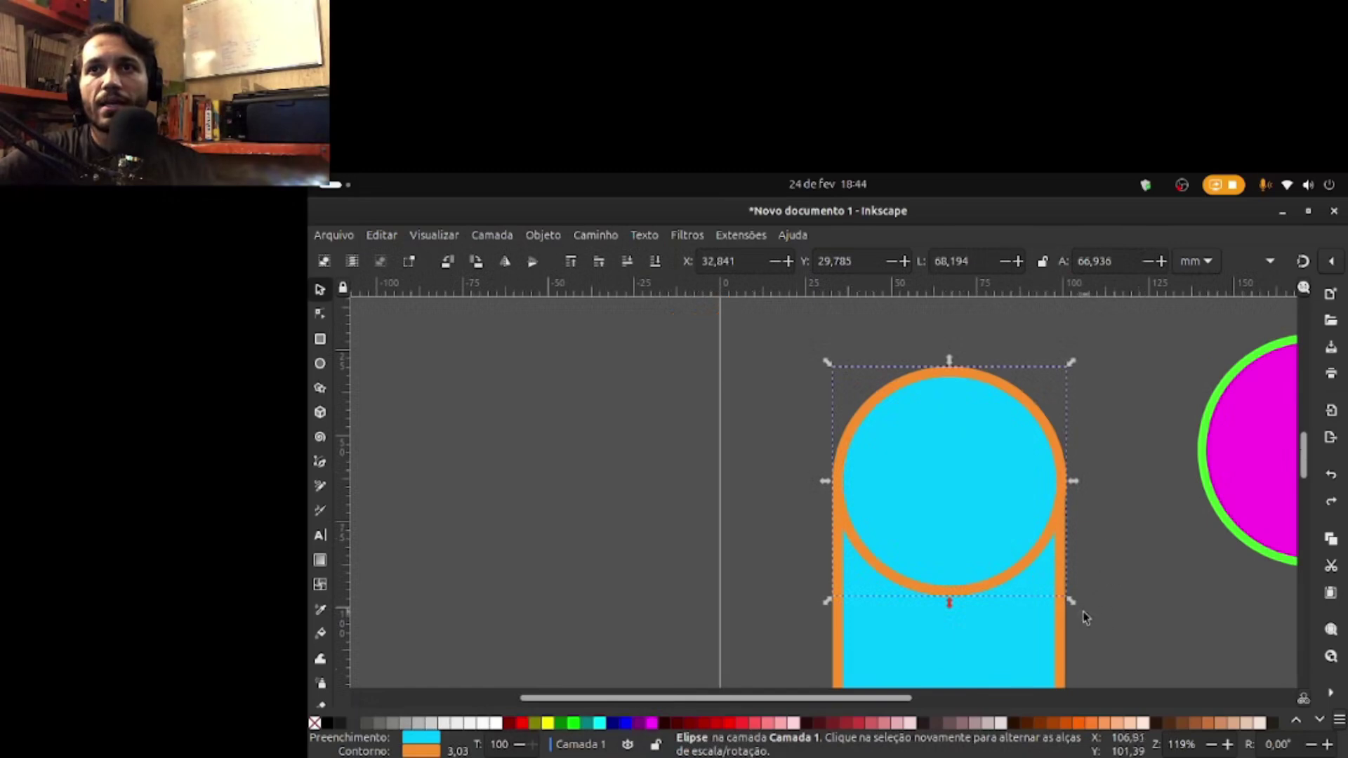
pyautogui.moveTo(1072, 604); pyautogui.dragTo(1079, 609)
pyautogui.click(1119, 569)
pyautogui.scroll(-3, 1129, 572)
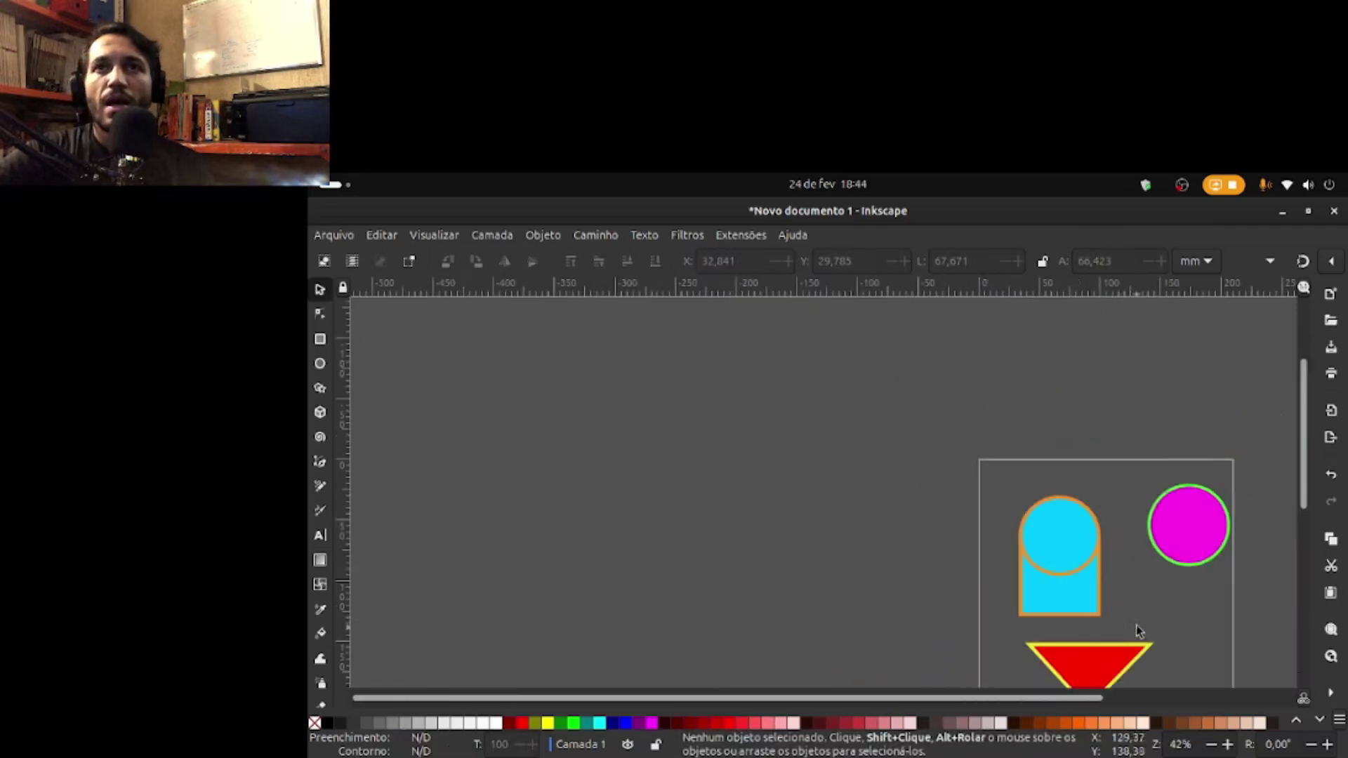
# Step: Cut the cyan circle out of the cyan square with the Difference operation and deselect the result
pyautogui.click(1028, 562)
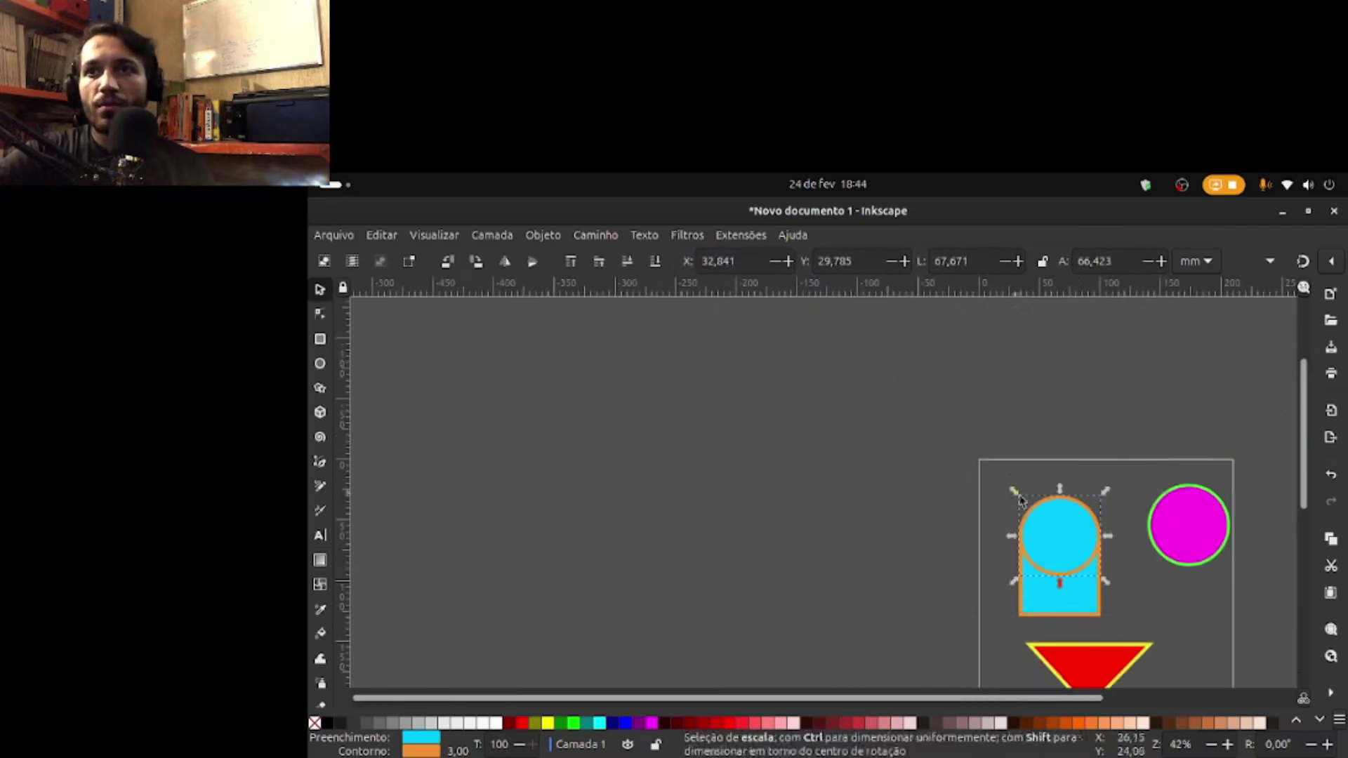
pyautogui.keyDown('shift'); pyautogui.click(1066, 616); pyautogui.keyUp('shift')
pyautogui.click(543, 236)
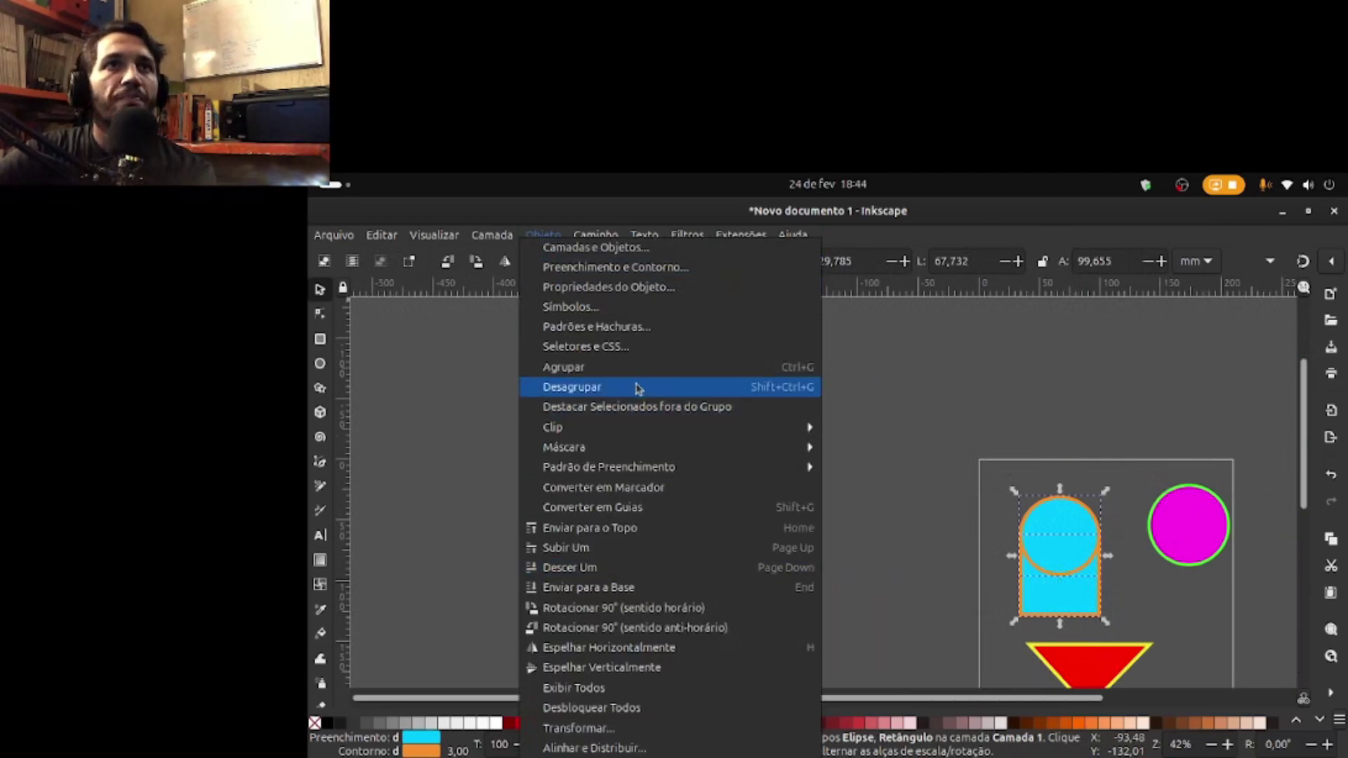
pyautogui.moveTo(609, 237)
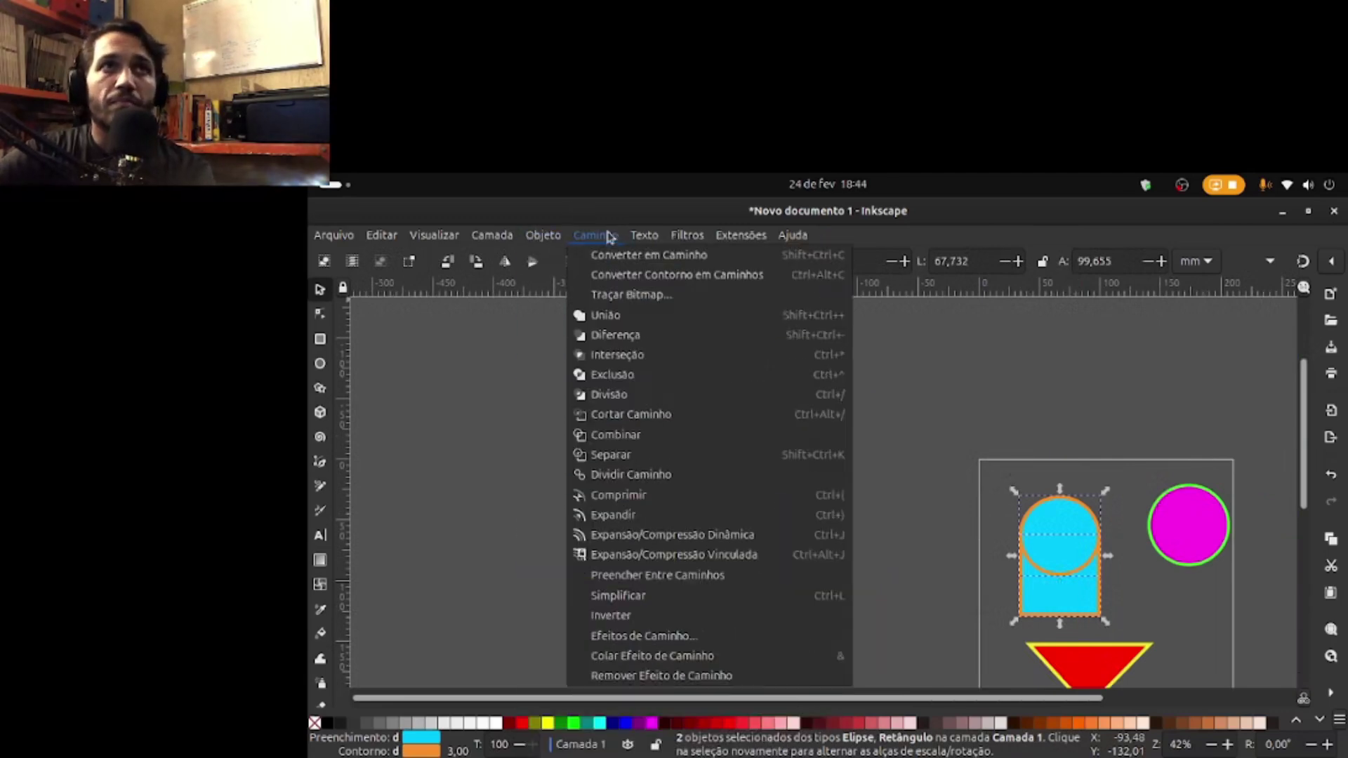
pyautogui.click(652, 338)
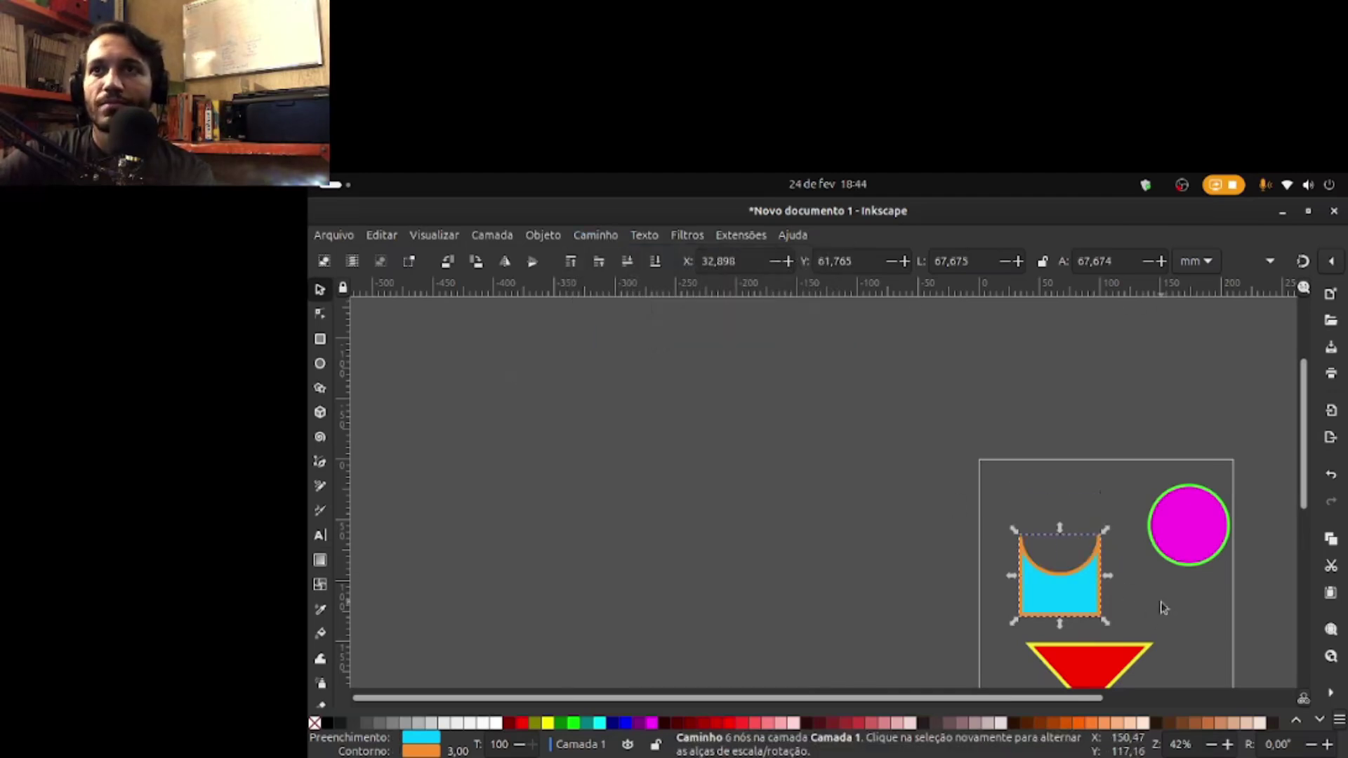
pyautogui.click(1085, 514)
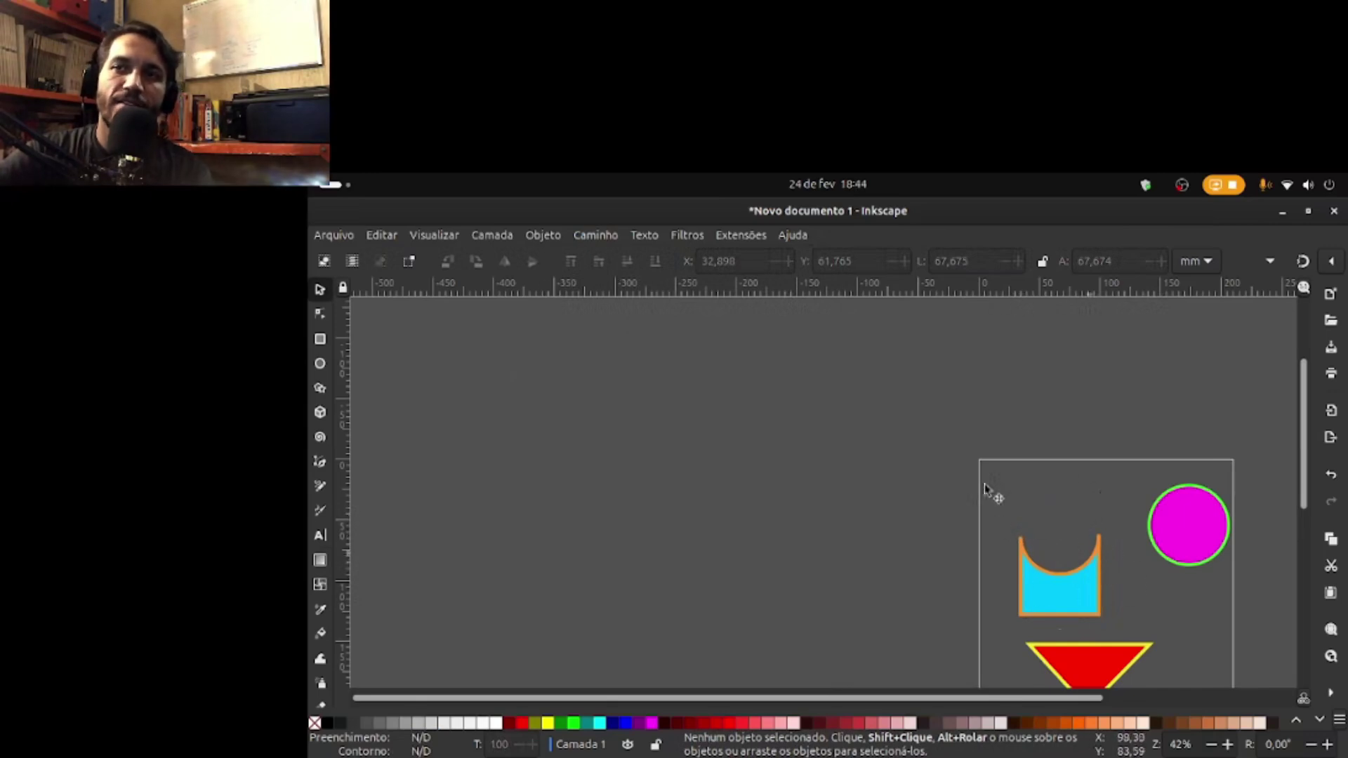
# Step: Undo the last difference and raise the cyan square above the circle
pyautogui.click(383, 236)
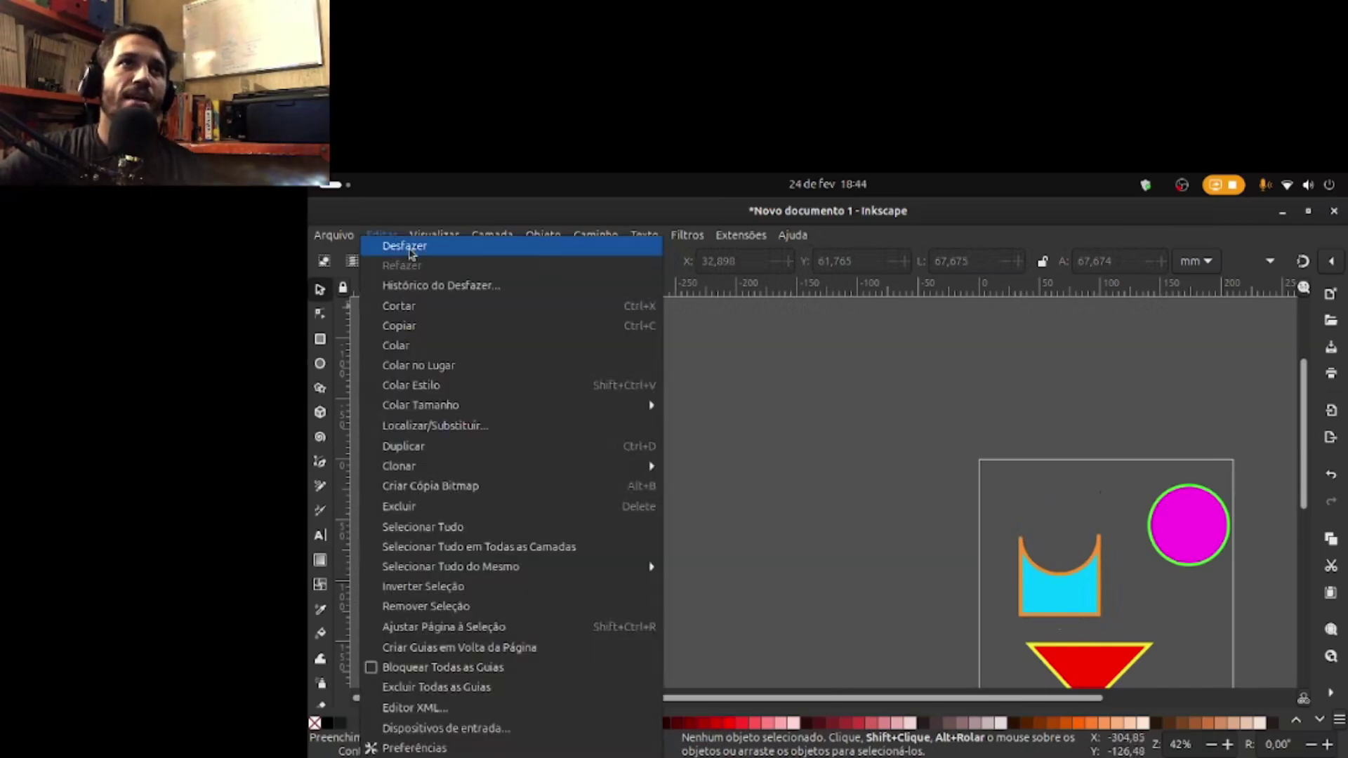
pyautogui.click(404, 246)
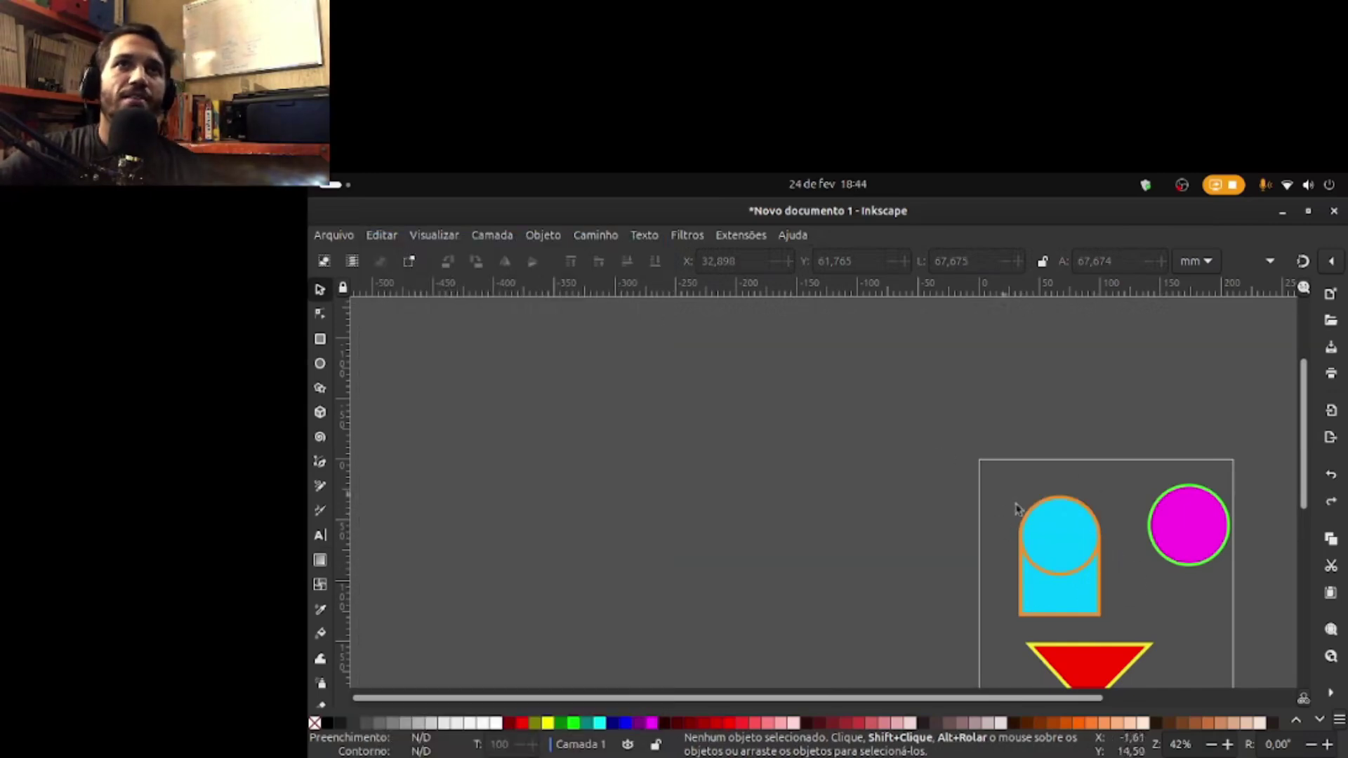
pyautogui.click(1087, 565)
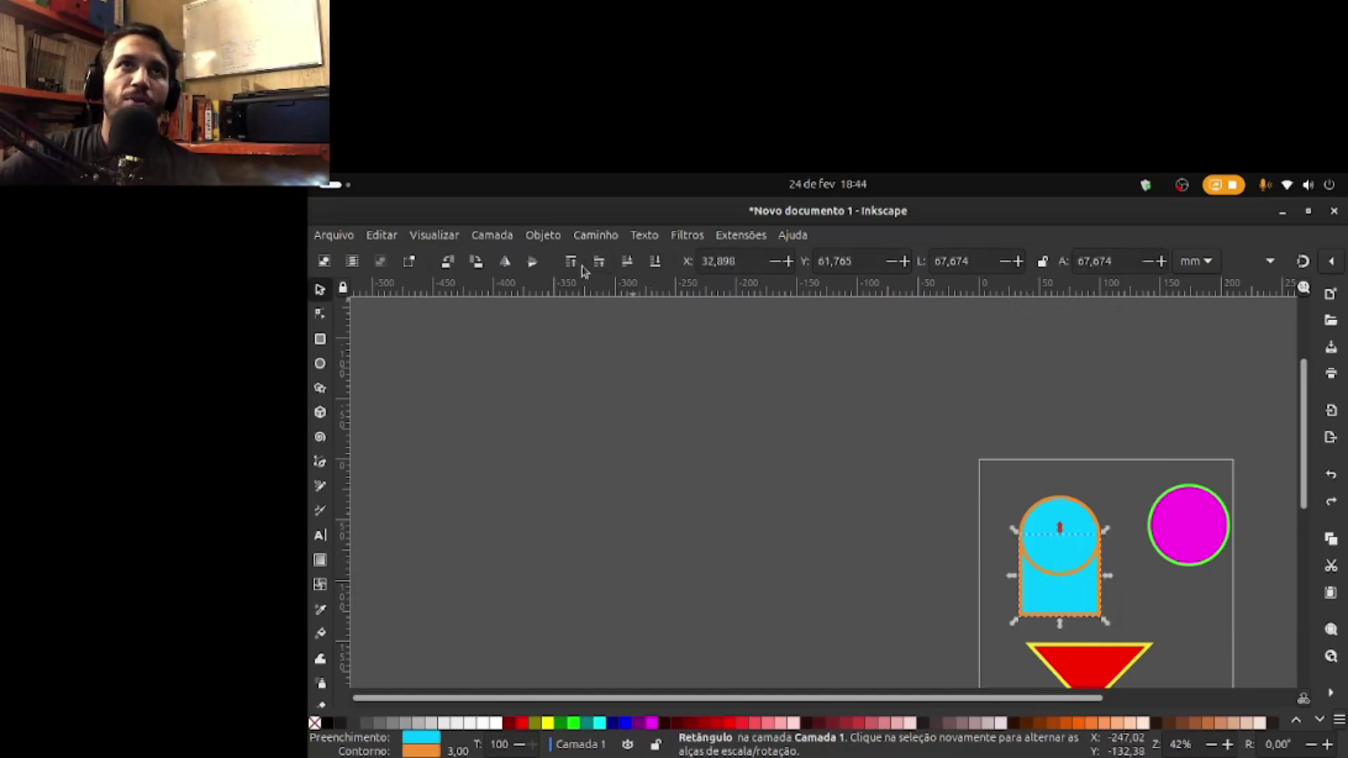
pyautogui.click(689, 482)
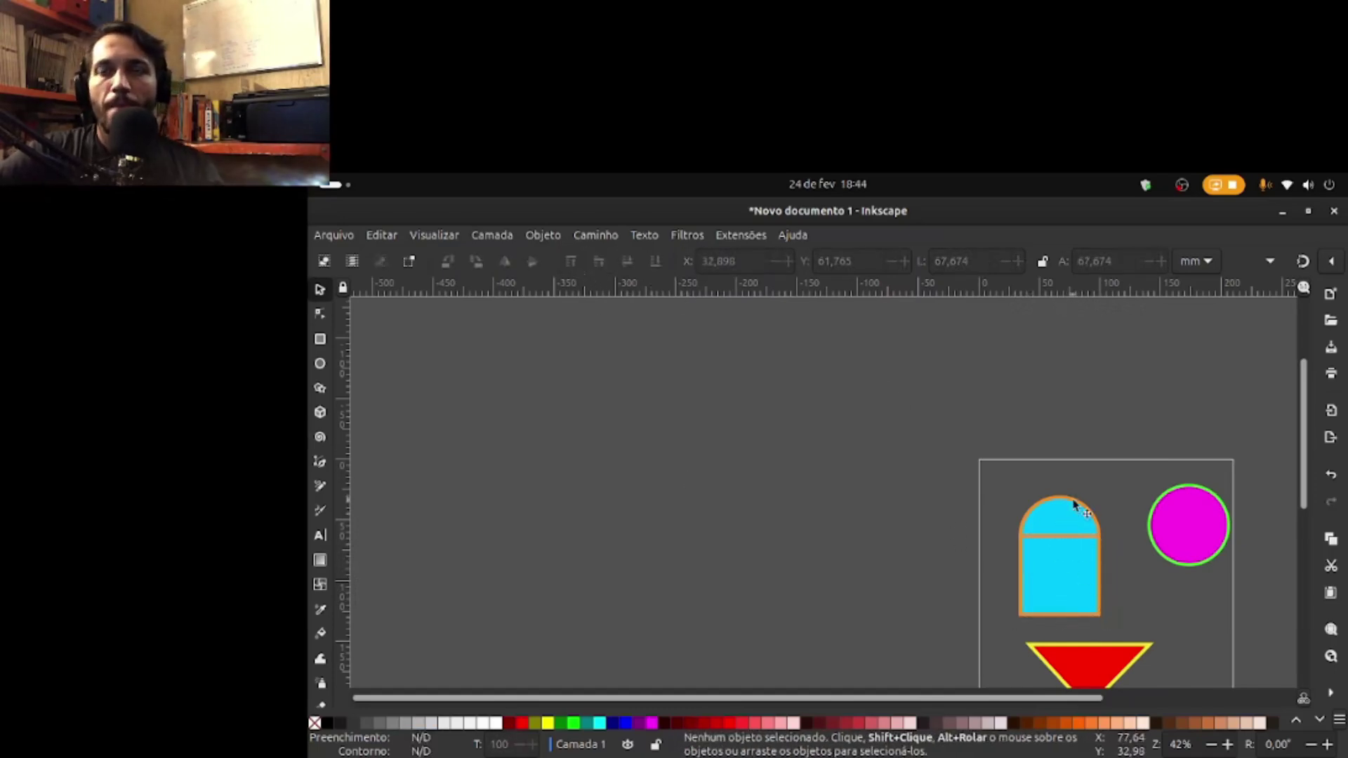
pyautogui.click(1067, 523)
# Step: Subtract the raised cyan square from the circle with the Difference operation and deselect the result
pyautogui.click(1075, 588)
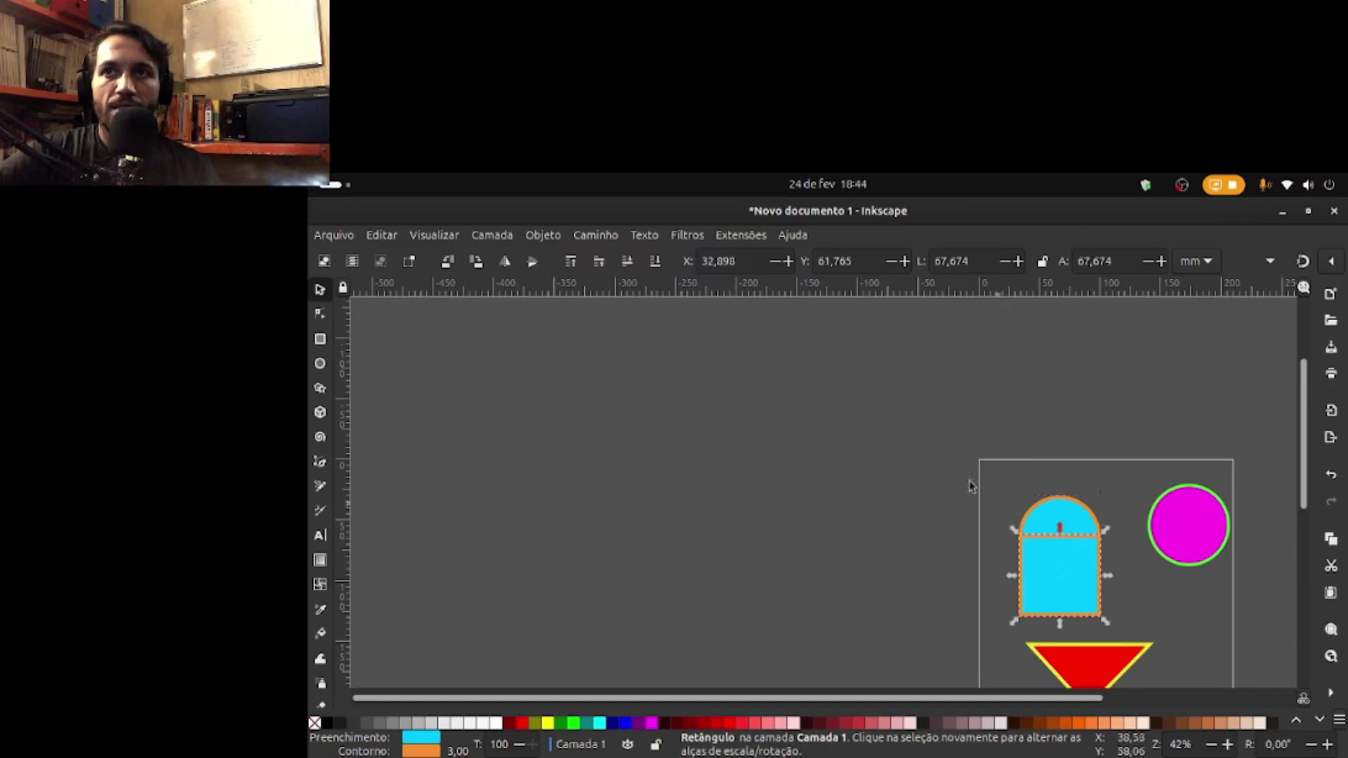
pyautogui.keyDown('shift'); pyautogui.click(1079, 516); pyautogui.keyUp('shift')
pyautogui.click(596, 236)
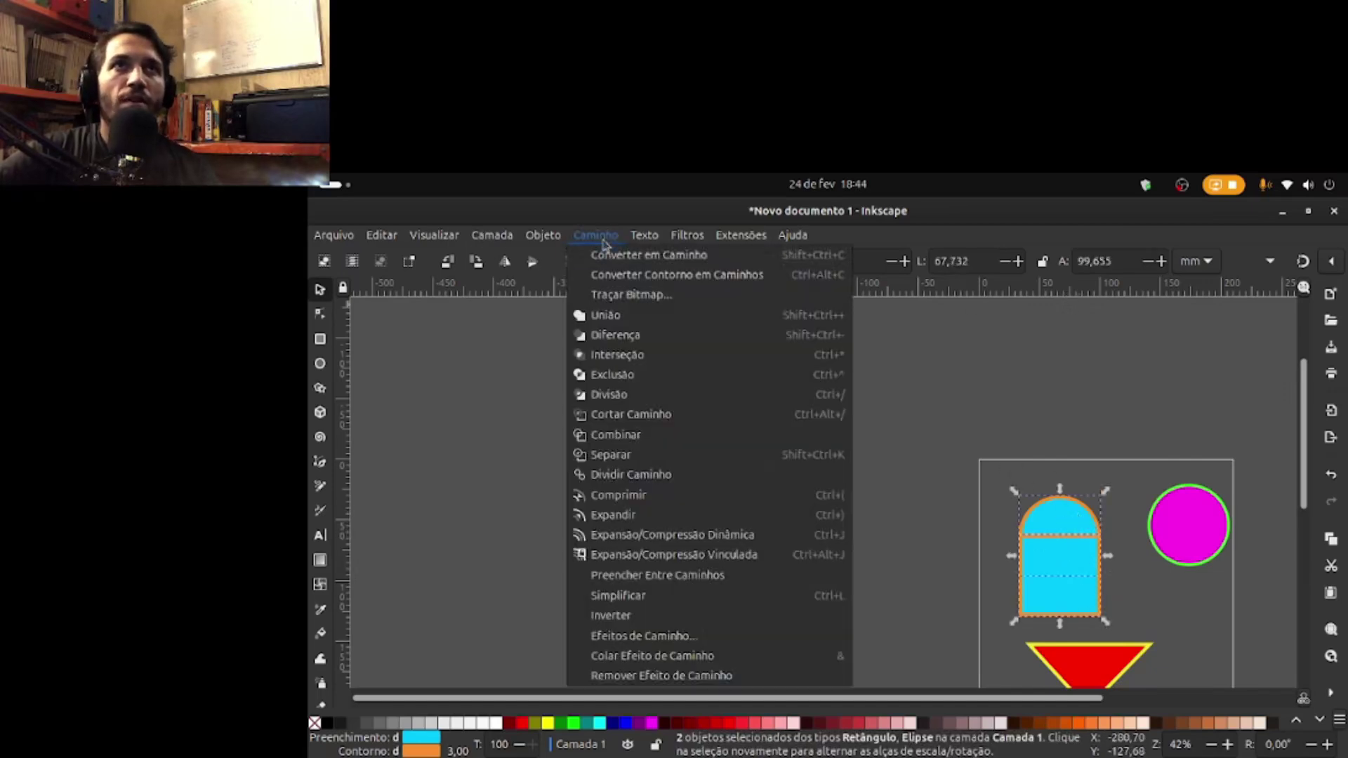
pyautogui.click(635, 336)
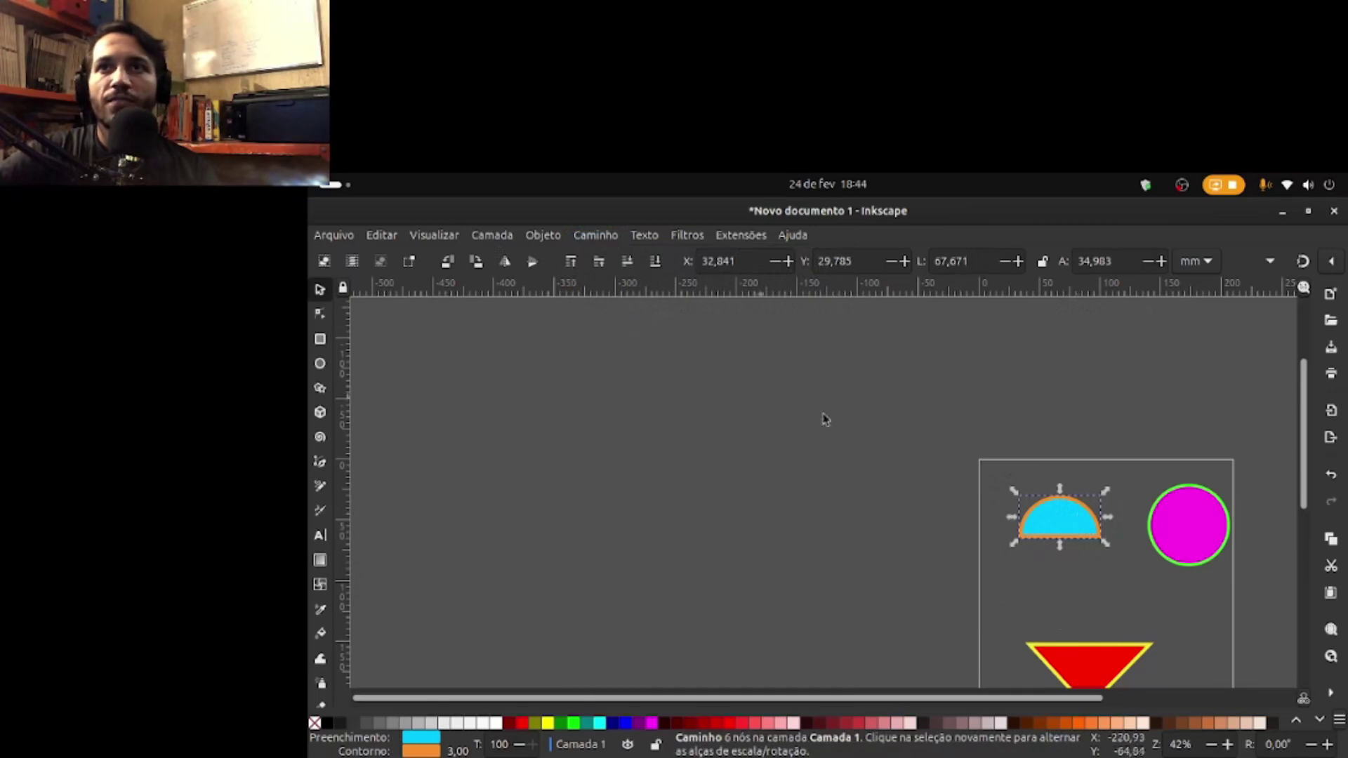
pyautogui.click(1092, 594)
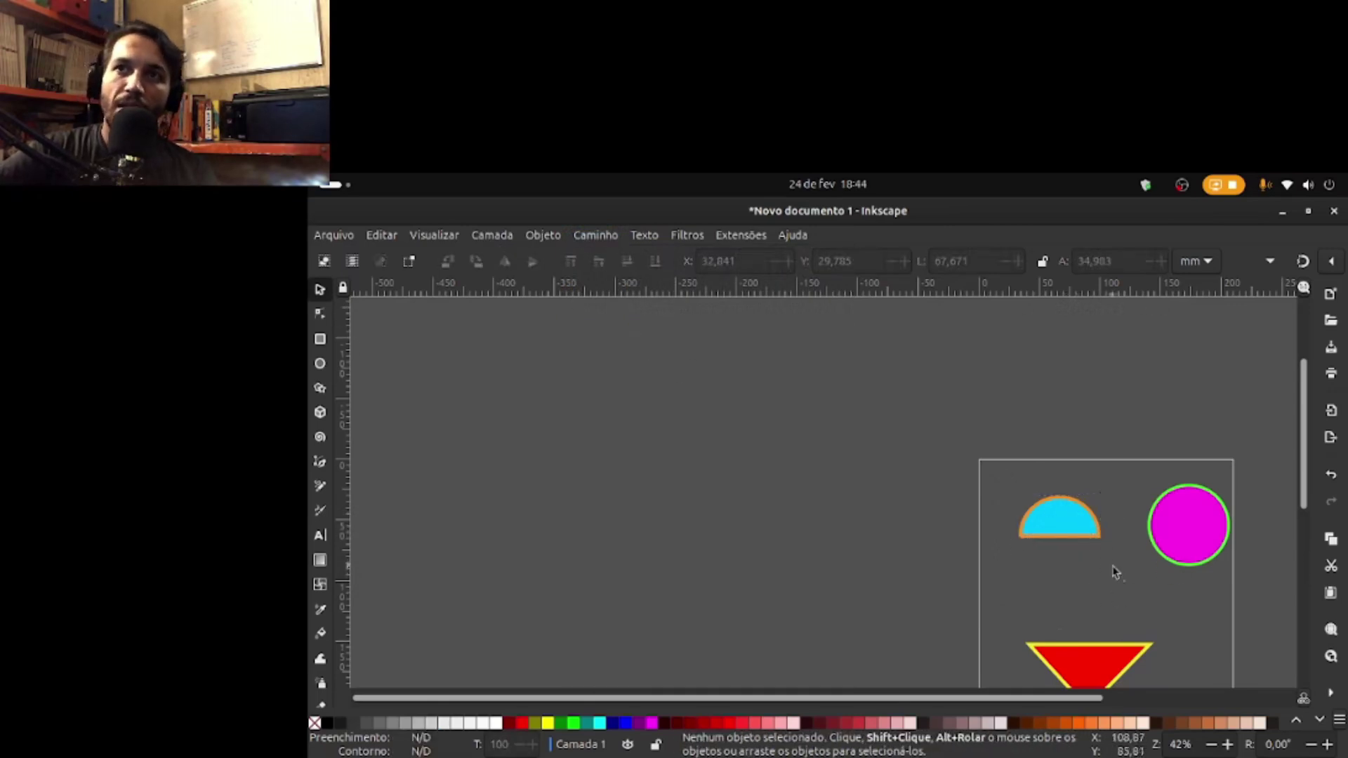
# Step: Undo the subtraction of the square and lower the cyan square back beneath the circle
pyautogui.click(383, 237)
pyautogui.click(406, 245)
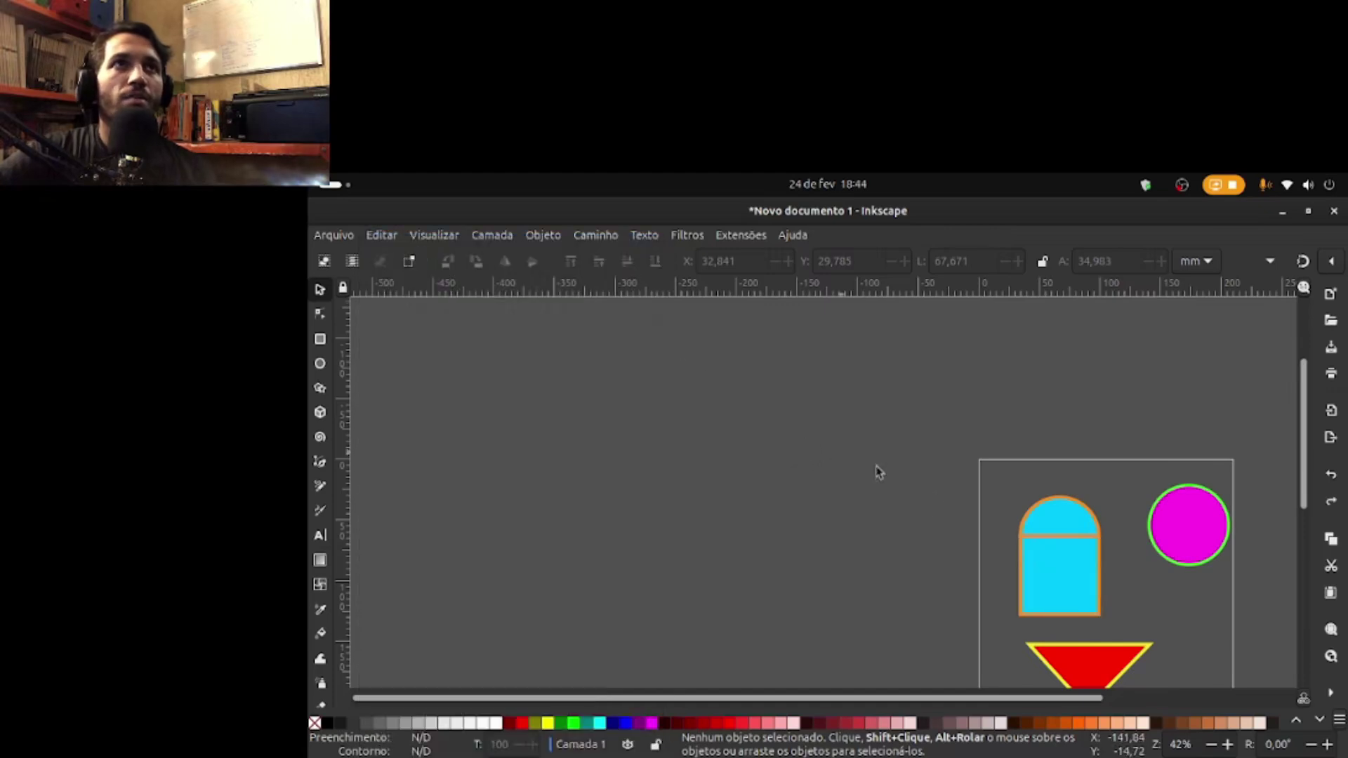
pyautogui.click(1086, 569)
pyautogui.click(624, 262)
pyautogui.click(843, 430)
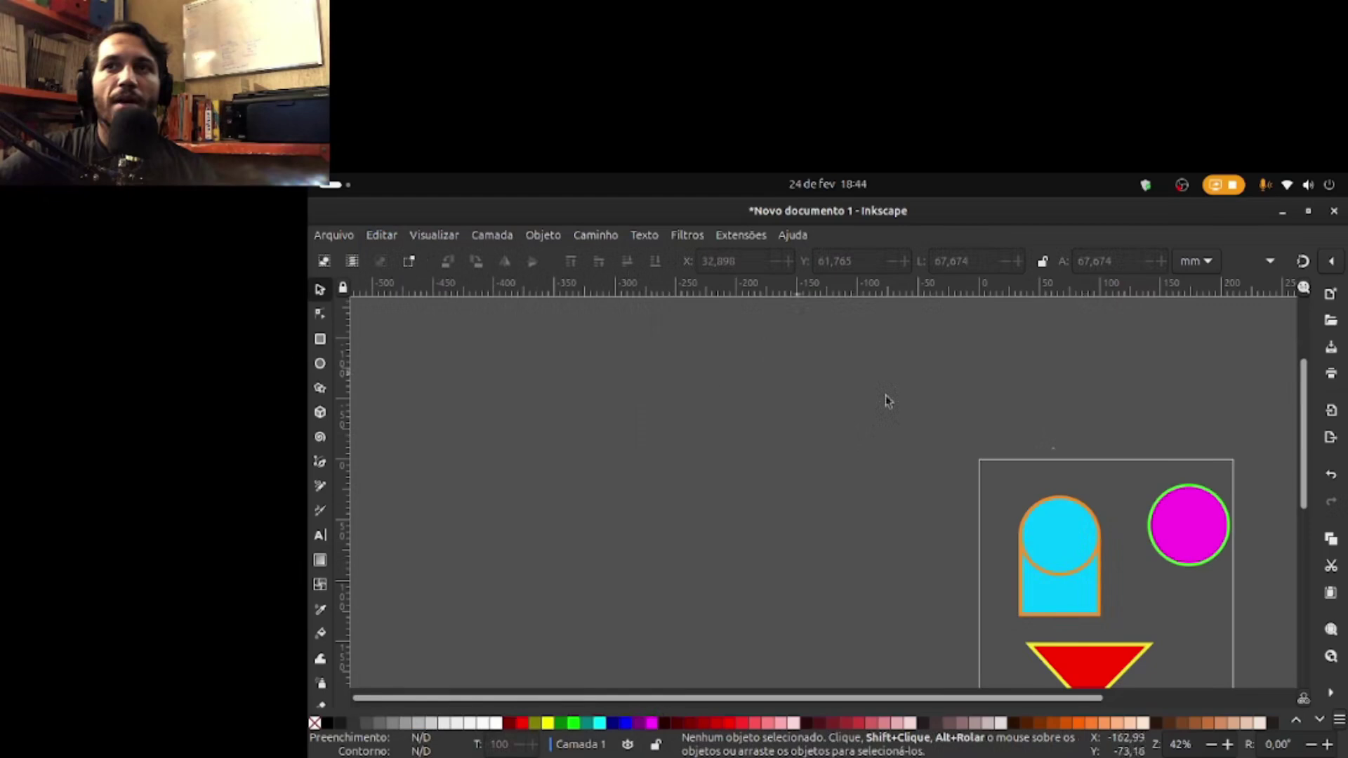
# Step: Apply the Intersection operation to the cyan circle and square, and undo it
pyautogui.click(1069, 615)
pyautogui.keyDown('ctrl'); pyautogui.click(1057, 538); pyautogui.keyUp('ctrl')
pyautogui.keyDown('shift'); pyautogui.click(1068, 612); pyautogui.keyUp('shift')
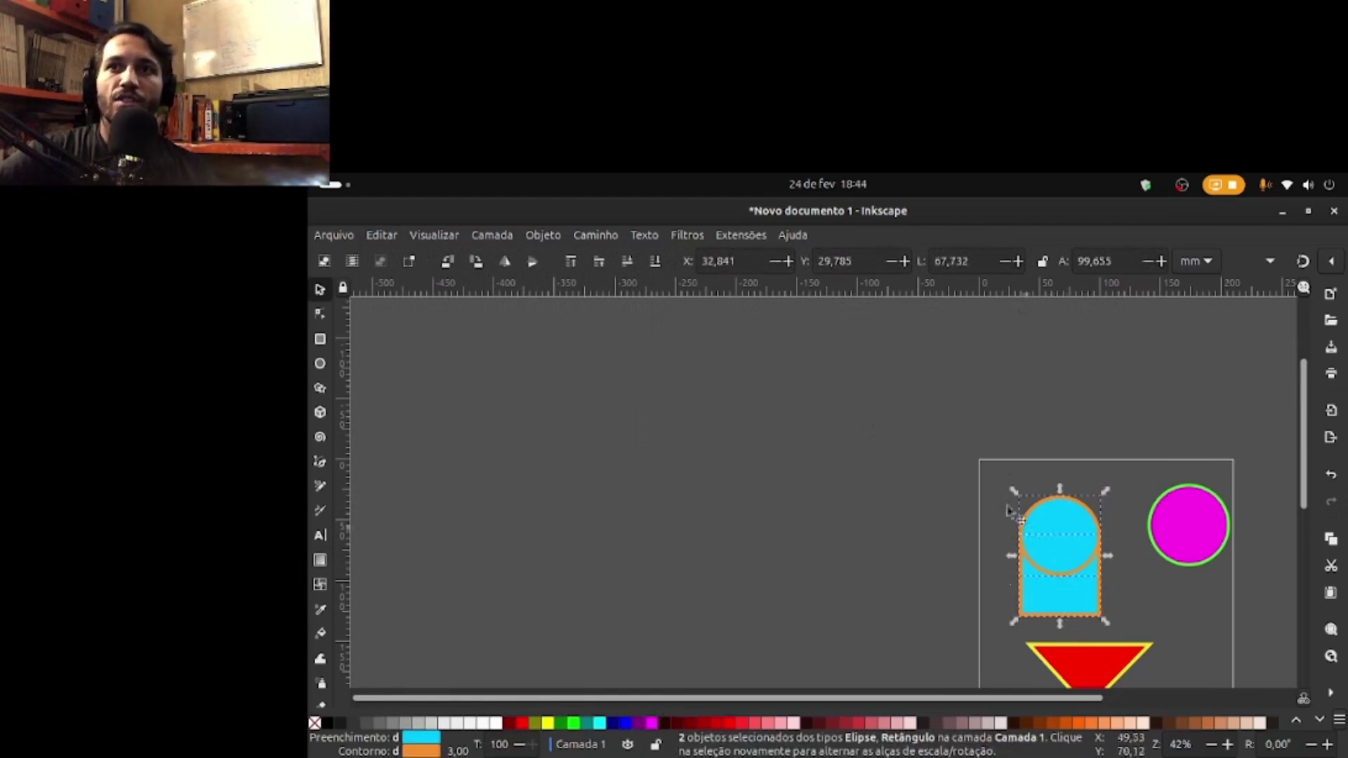
pyautogui.click(594, 235)
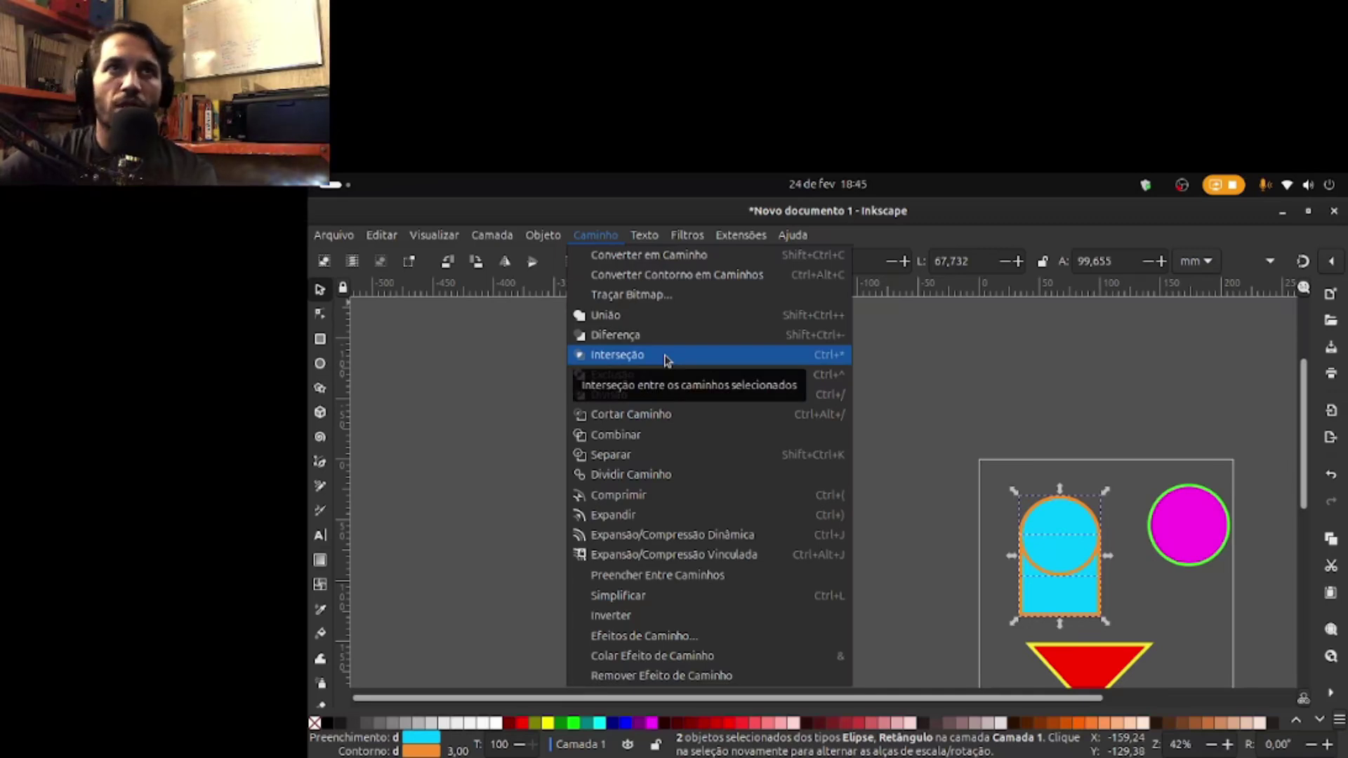
pyautogui.click(666, 356)
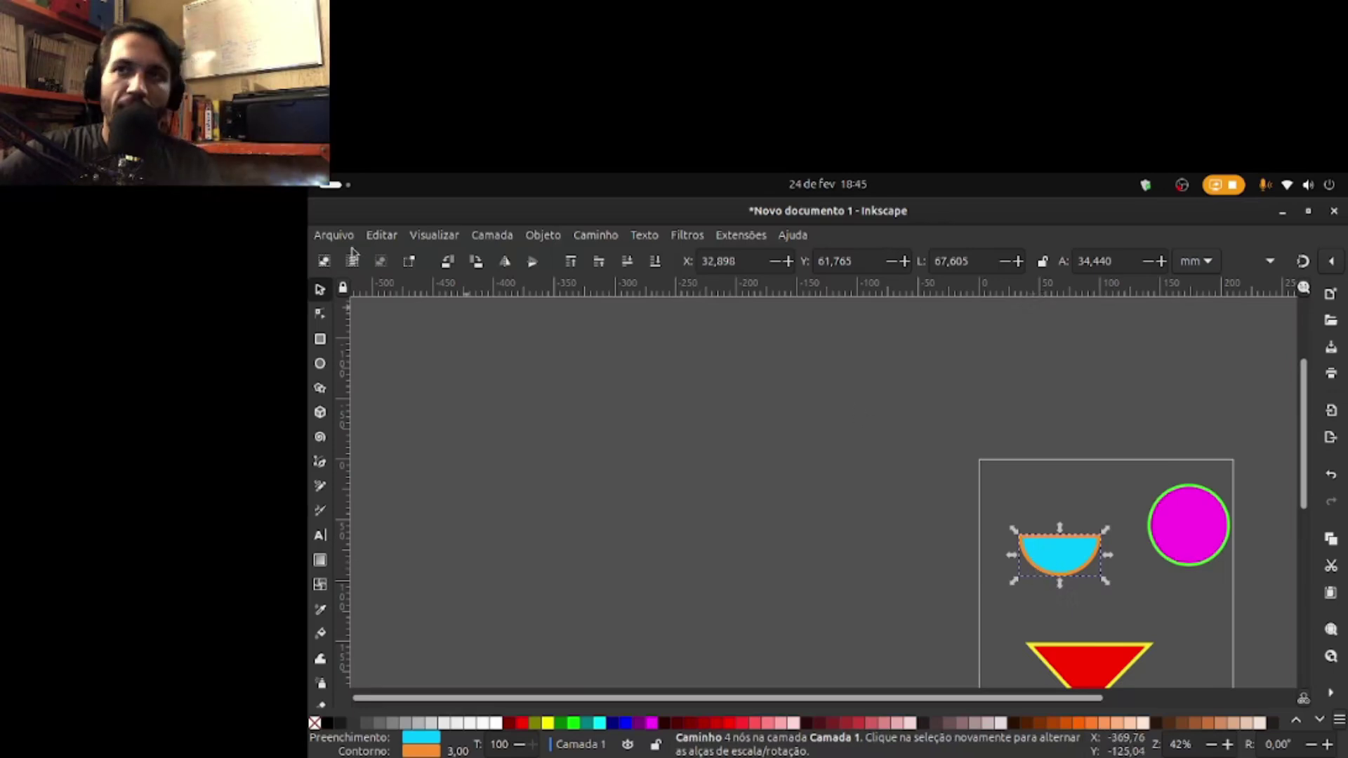
pyautogui.click(382, 235)
pyautogui.click(420, 251)
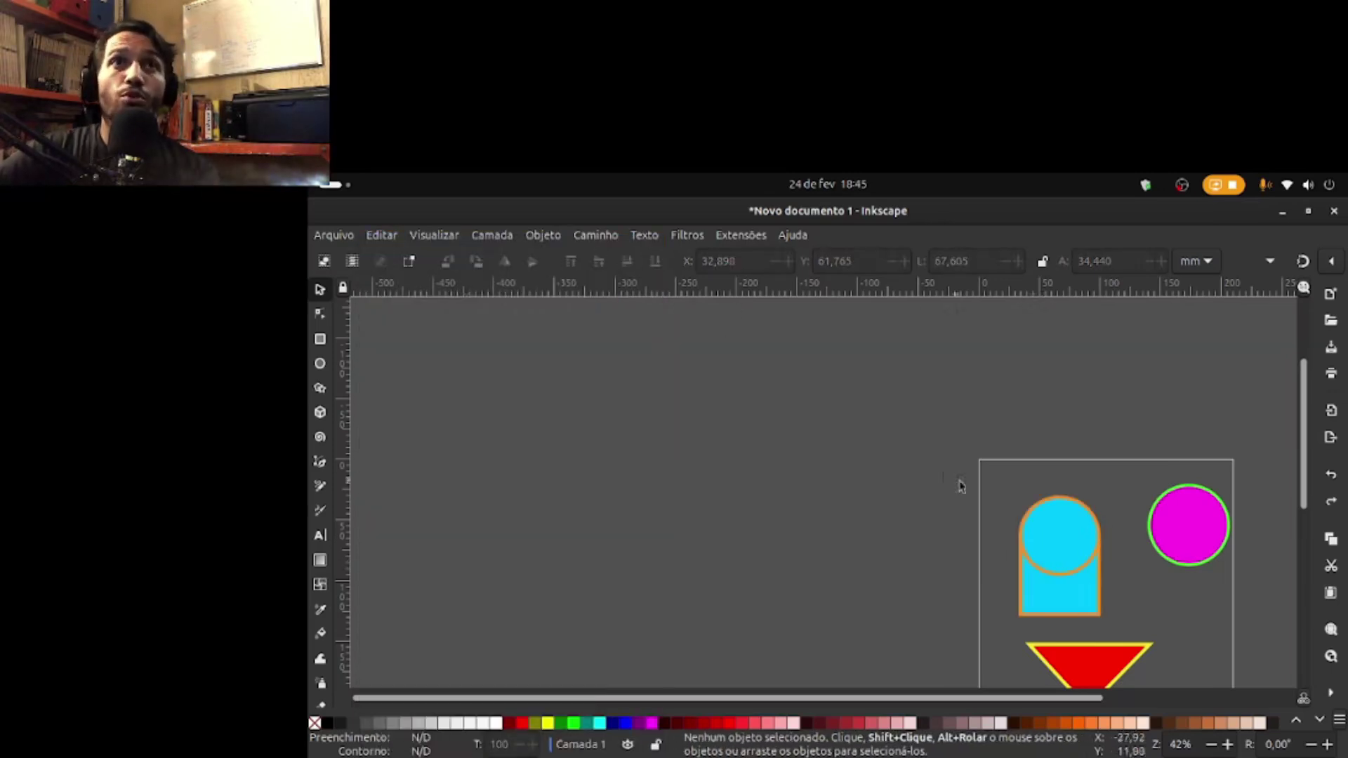
# Step: Select the cyan square and circle together and combine them with the Exclusion operation
pyautogui.click(1089, 594)
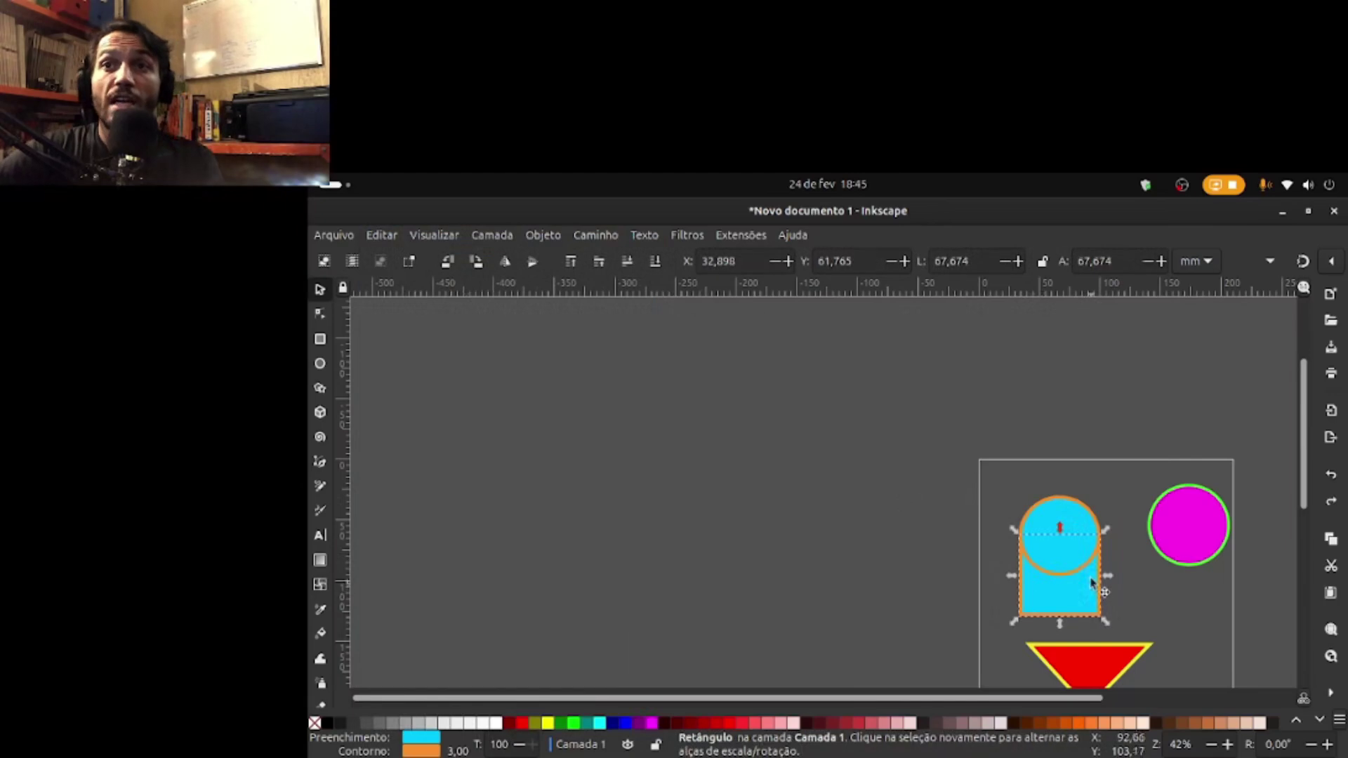
pyautogui.keyDown('shift'); pyautogui.click(1063, 525); pyautogui.keyUp('shift')
pyautogui.click(597, 235)
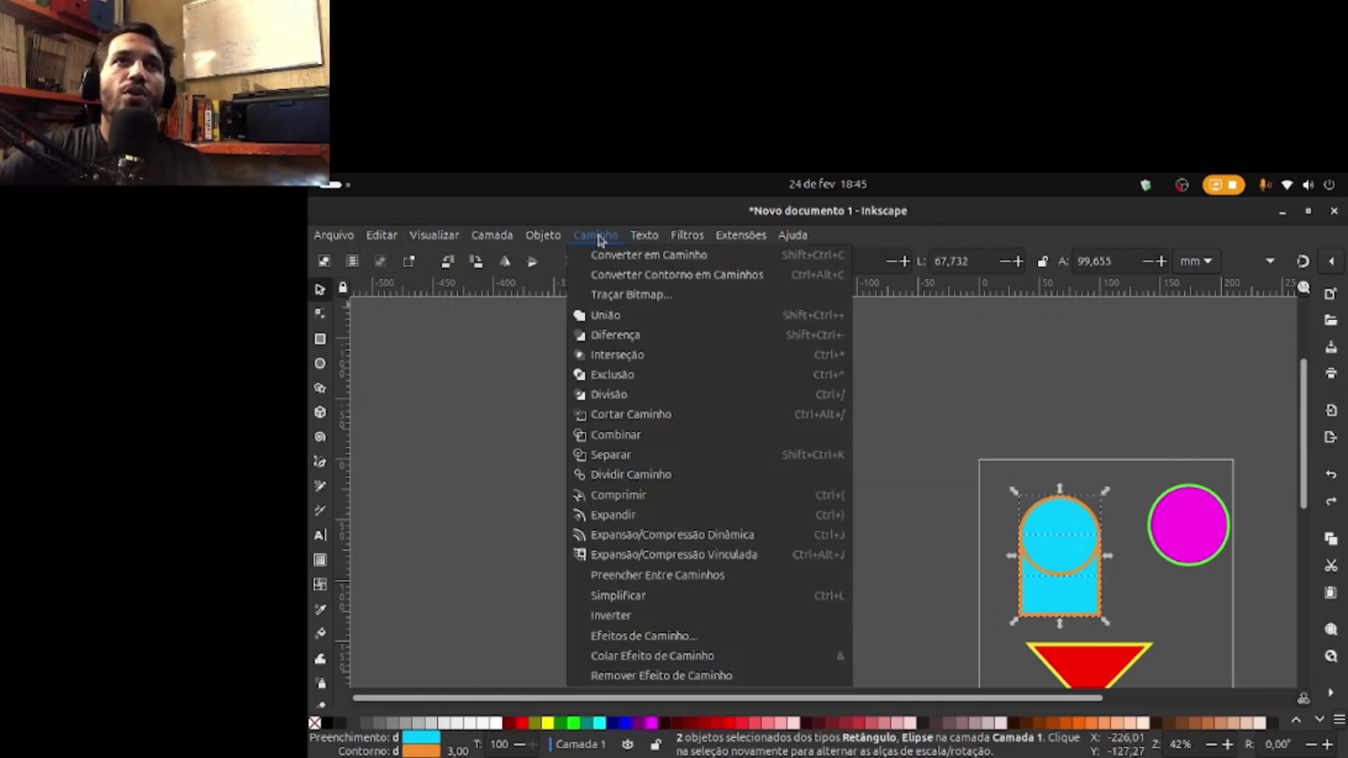
pyautogui.click(640, 376)
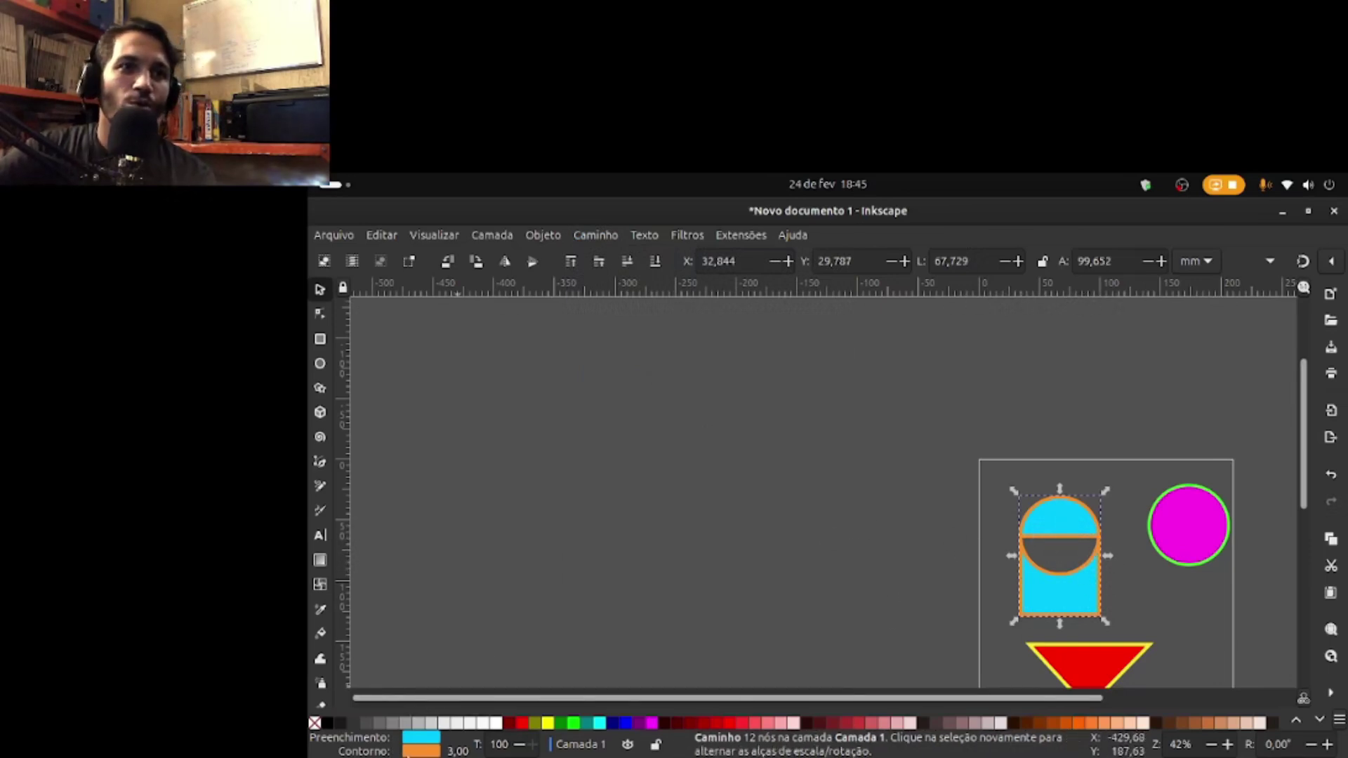
# Step: Remove the orange stroke from the excluded cyan shape, close the fill and stroke settings and deselect the shape
pyautogui.click(412, 752)
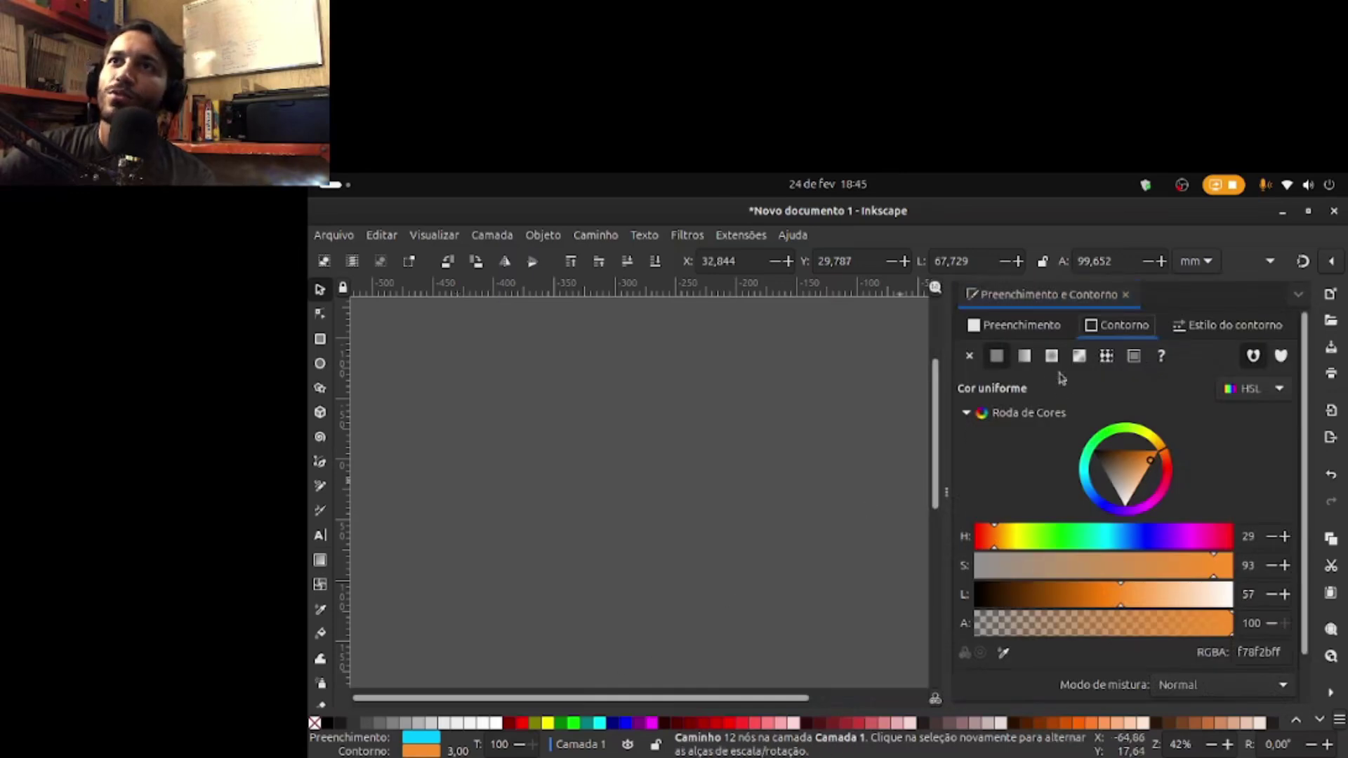
pyautogui.click(967, 360)
pyautogui.click(1126, 294)
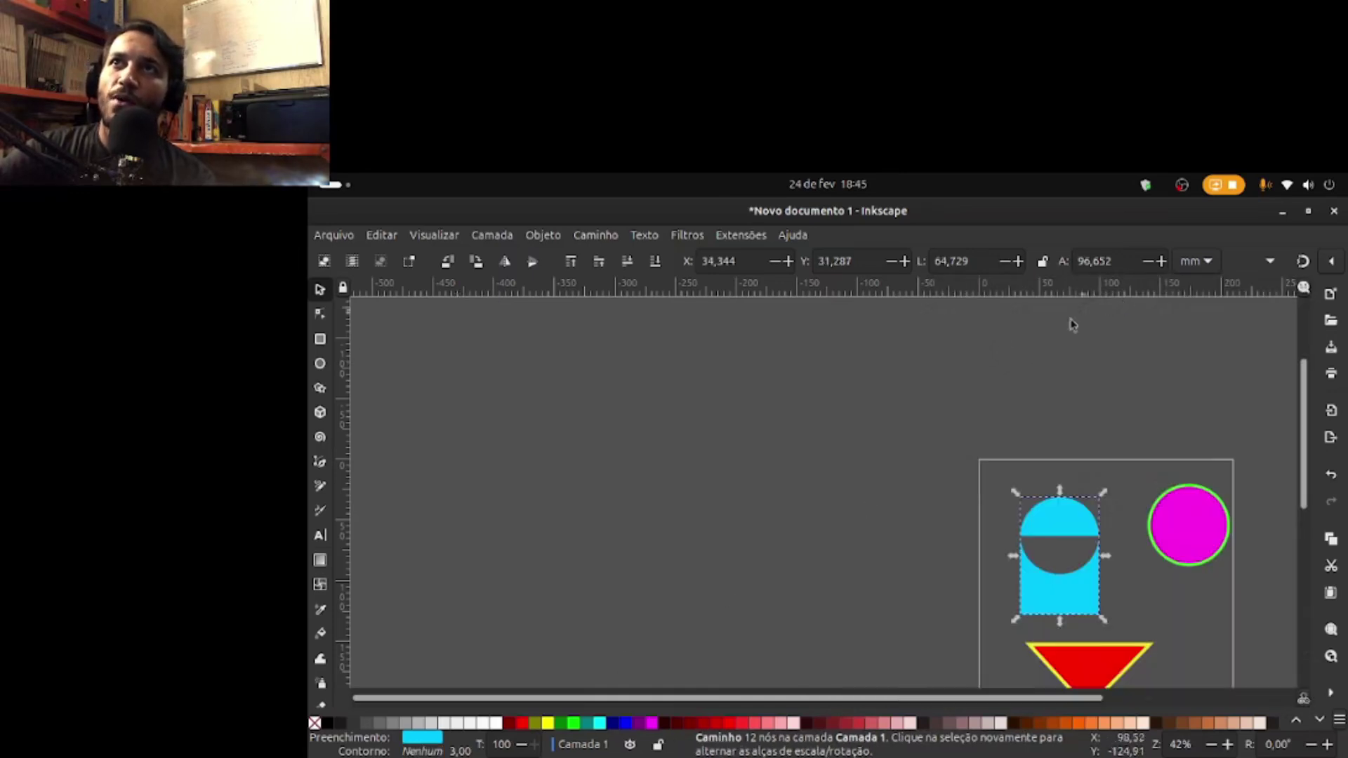
pyautogui.click(1226, 618)
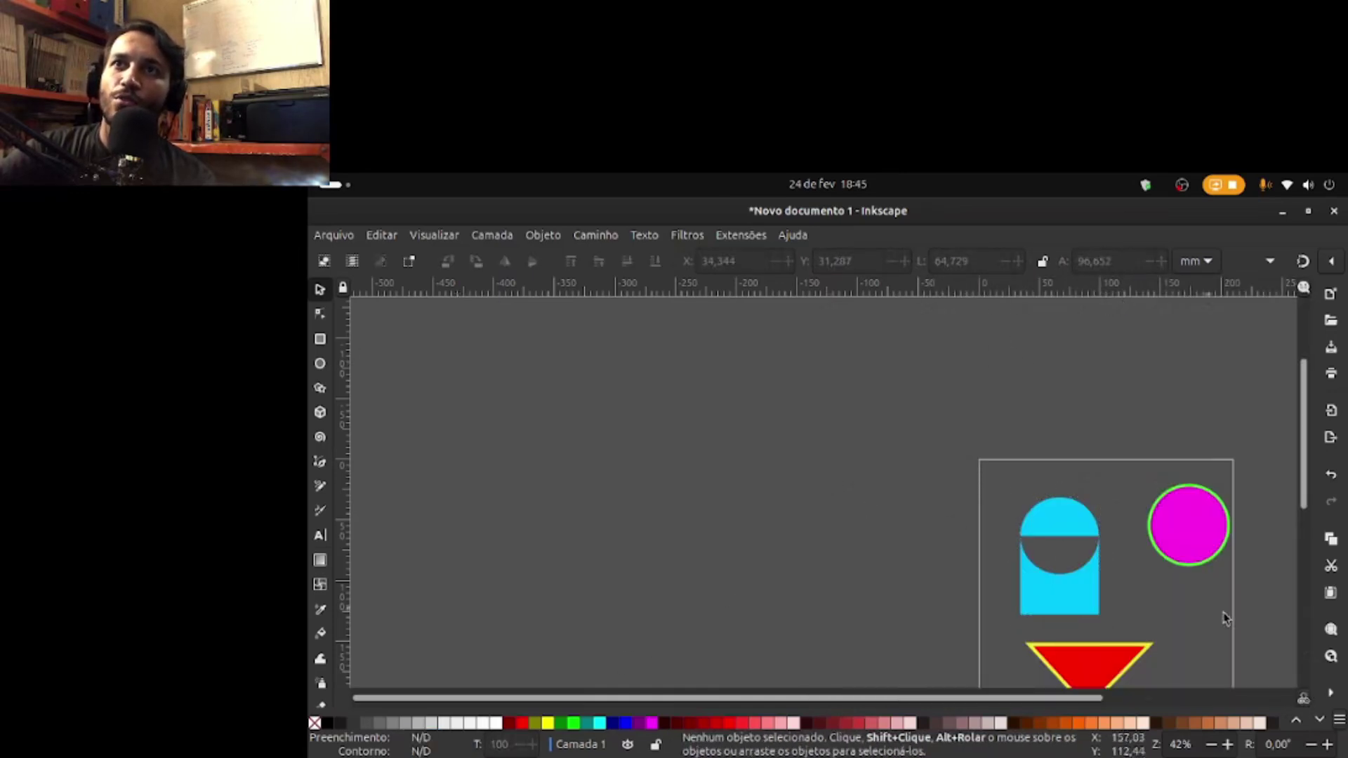
# Step: Rotate the excluded cyan shape 90° counterclockwise
pyautogui.click(1016, 605)
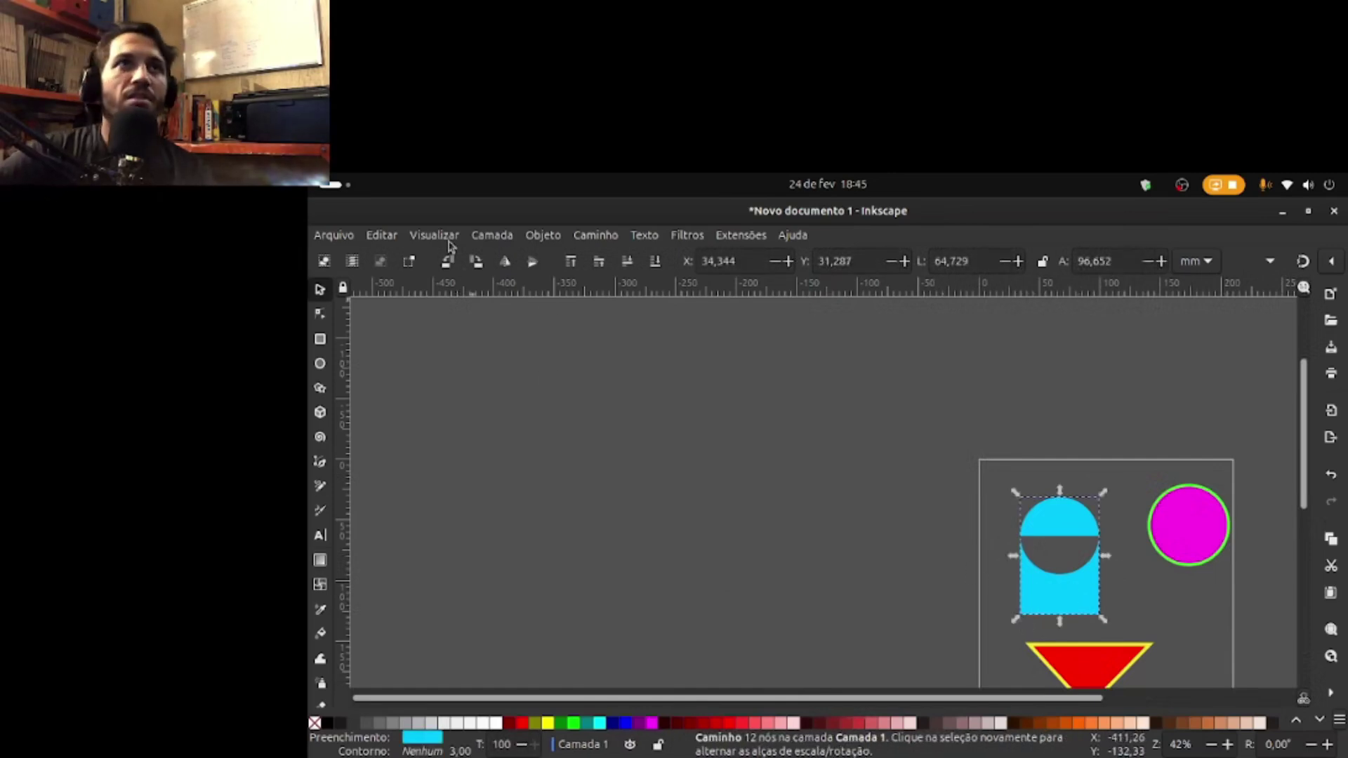
pyautogui.click(448, 261)
pyautogui.click(1209, 604)
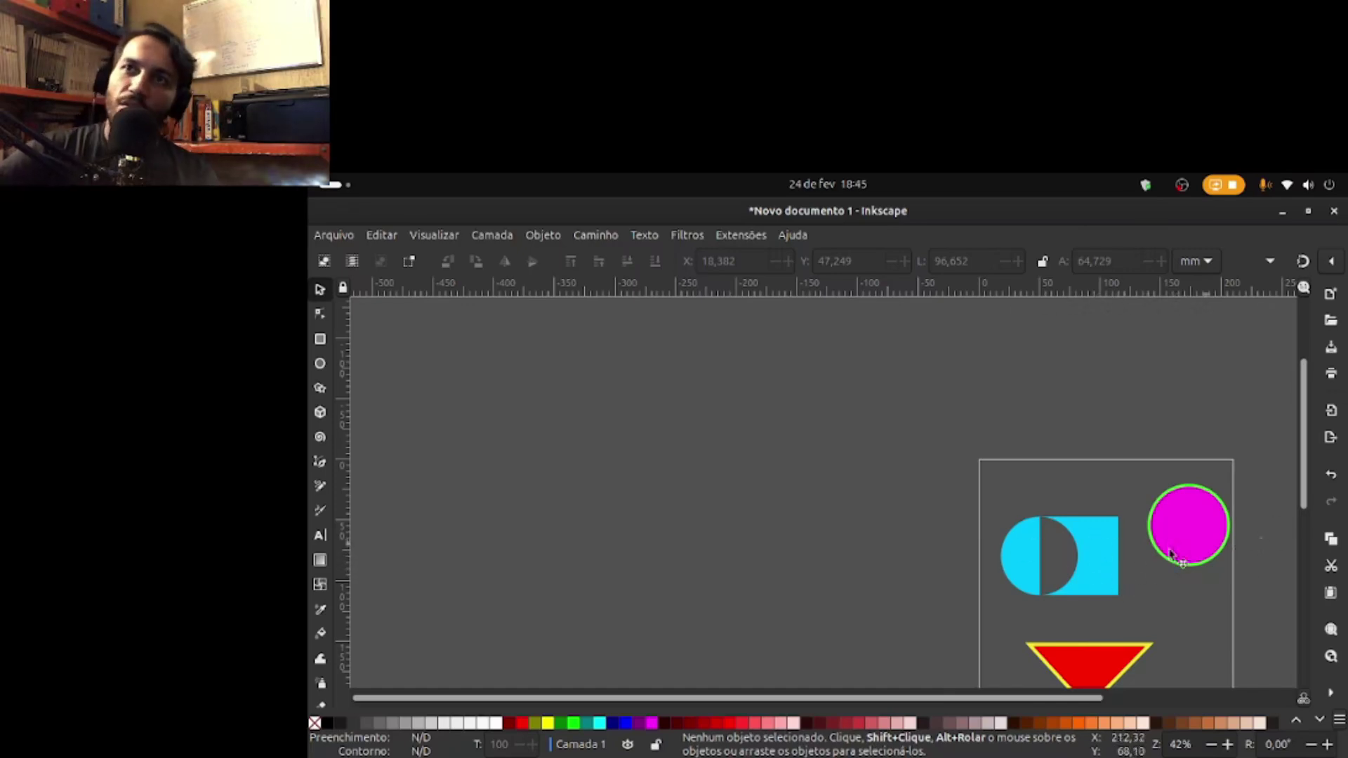
pyautogui.click(1090, 591)
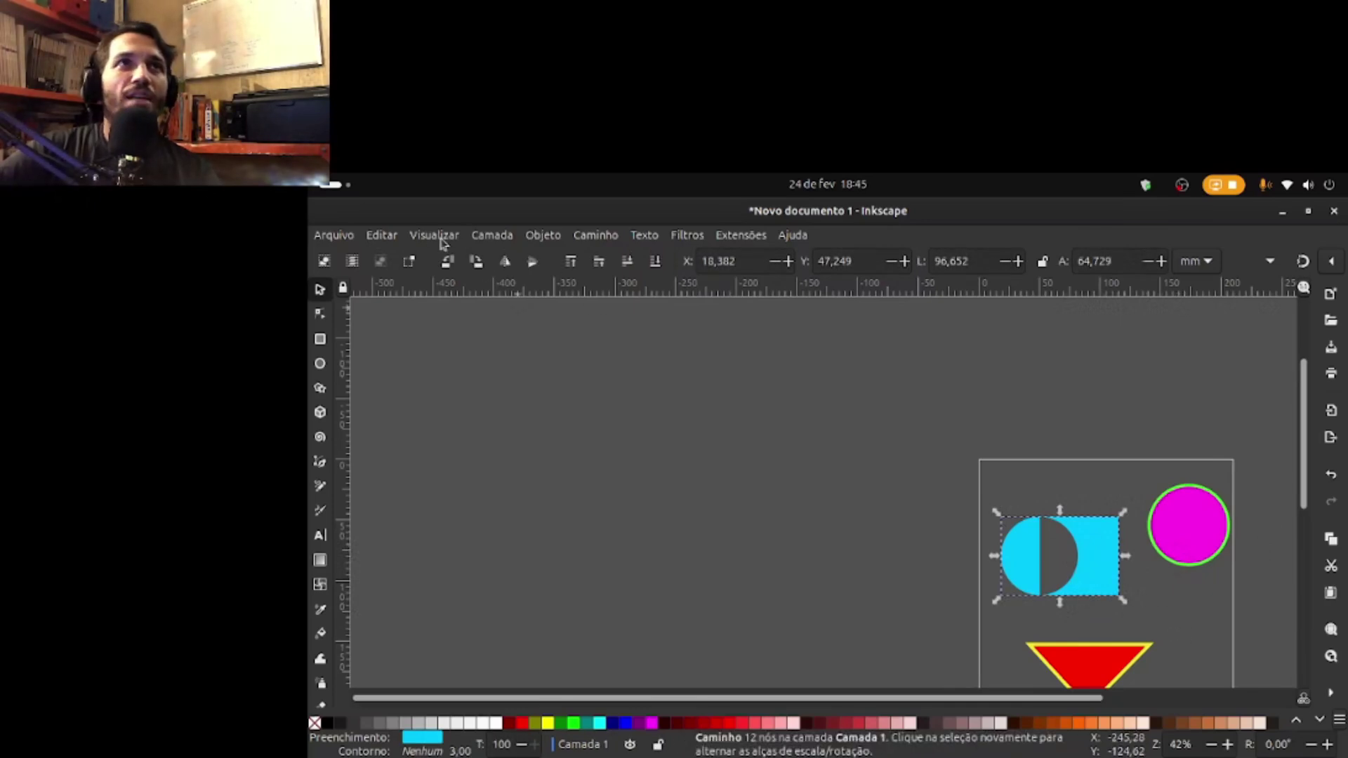
# Step: Undo the rotation, the stroke removal and the exclusion to restore the separate cyan circle and square
pyautogui.click(377, 239)
pyautogui.click(403, 247)
pyautogui.click(377, 238)
pyautogui.click(394, 246)
pyautogui.click(380, 235)
pyautogui.click(393, 246)
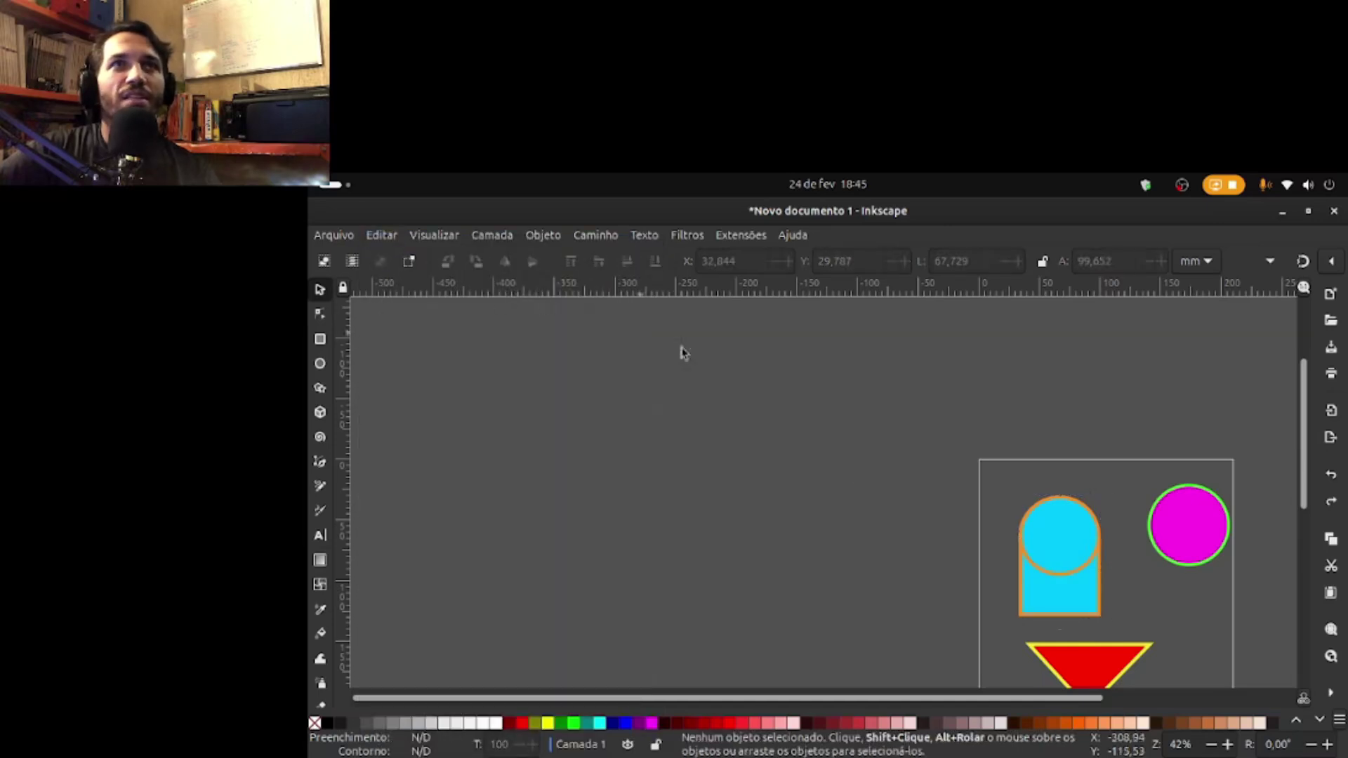
# Step: Split the cyan square along the circle with the Division operation and move the half-circle piece above the notched square
pyautogui.click(1078, 544)
pyautogui.click(1086, 596)
pyautogui.click(1198, 613)
pyautogui.click(1085, 592)
pyautogui.keyDown('shift'); pyautogui.click(1071, 545); pyautogui.keyUp('shift')
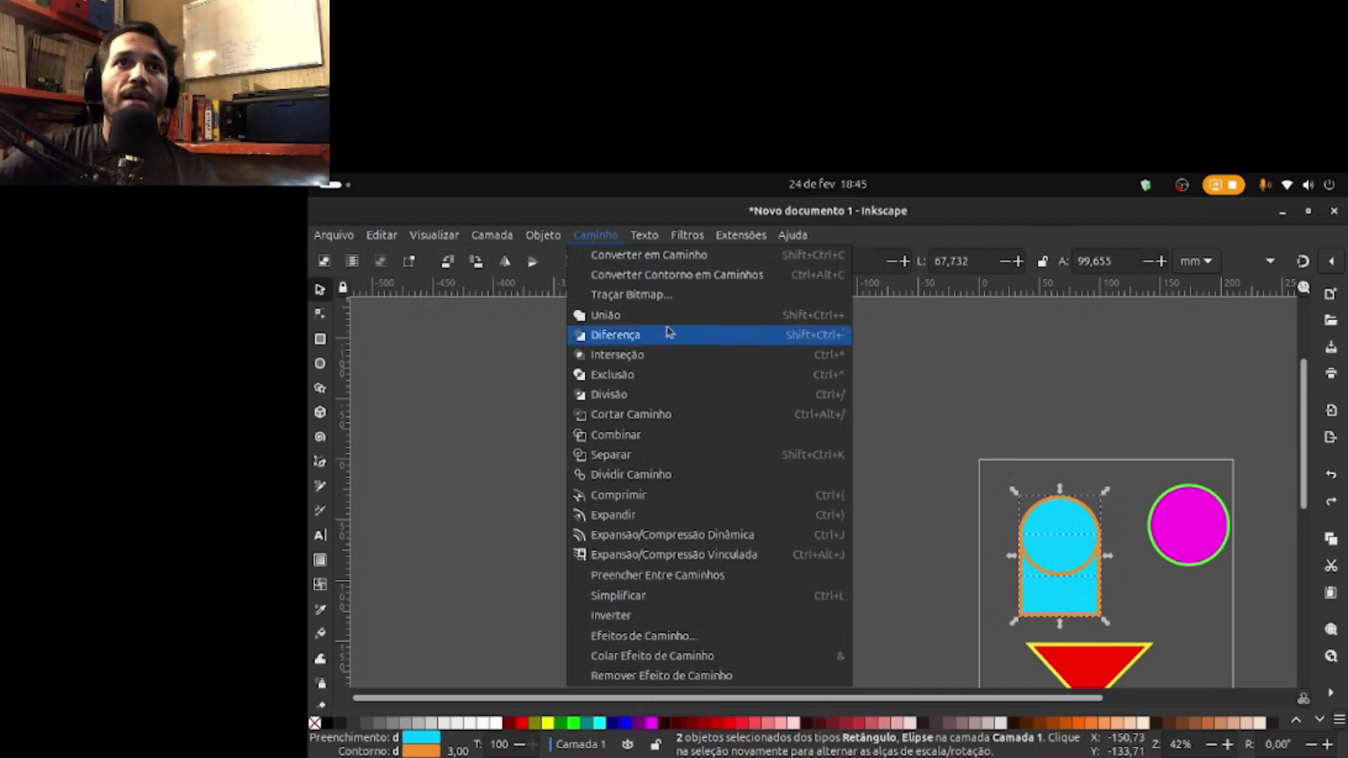
pyautogui.click(622, 395)
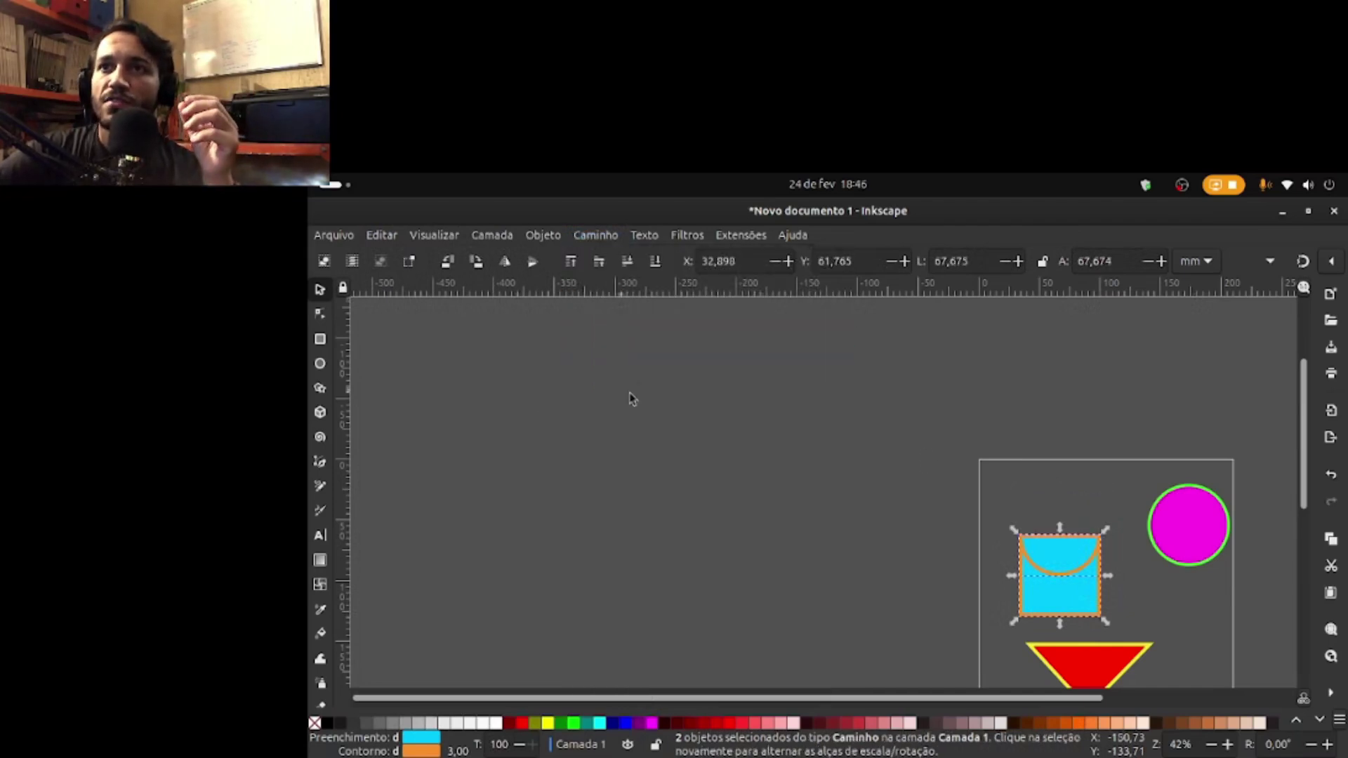
pyautogui.moveTo(1039, 572); pyautogui.dragTo(1060, 502)
pyautogui.click(1184, 580)
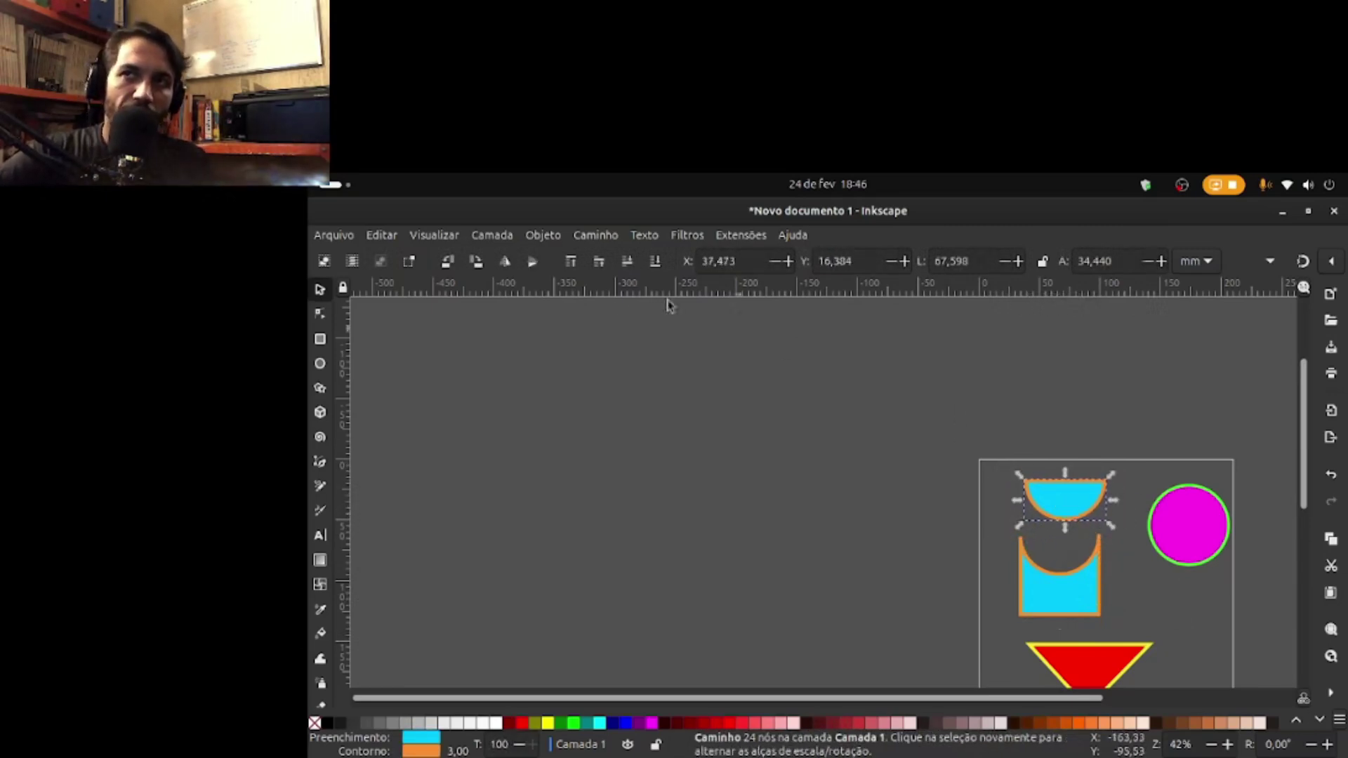
# Step: Undo the moves of the half-circle piece and the division of the cyan square
pyautogui.click(383, 235)
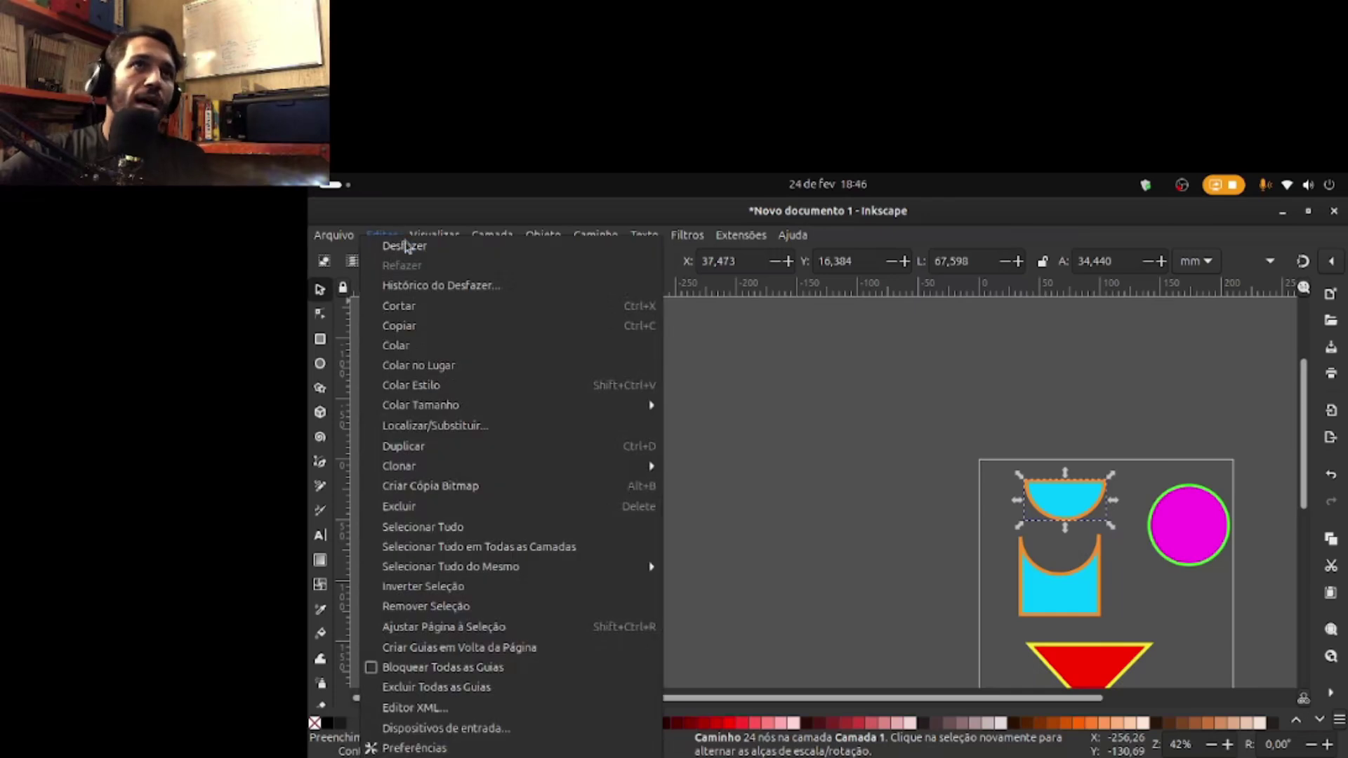
pyautogui.click(405, 246)
pyautogui.click(382, 235)
pyautogui.click(375, 246)
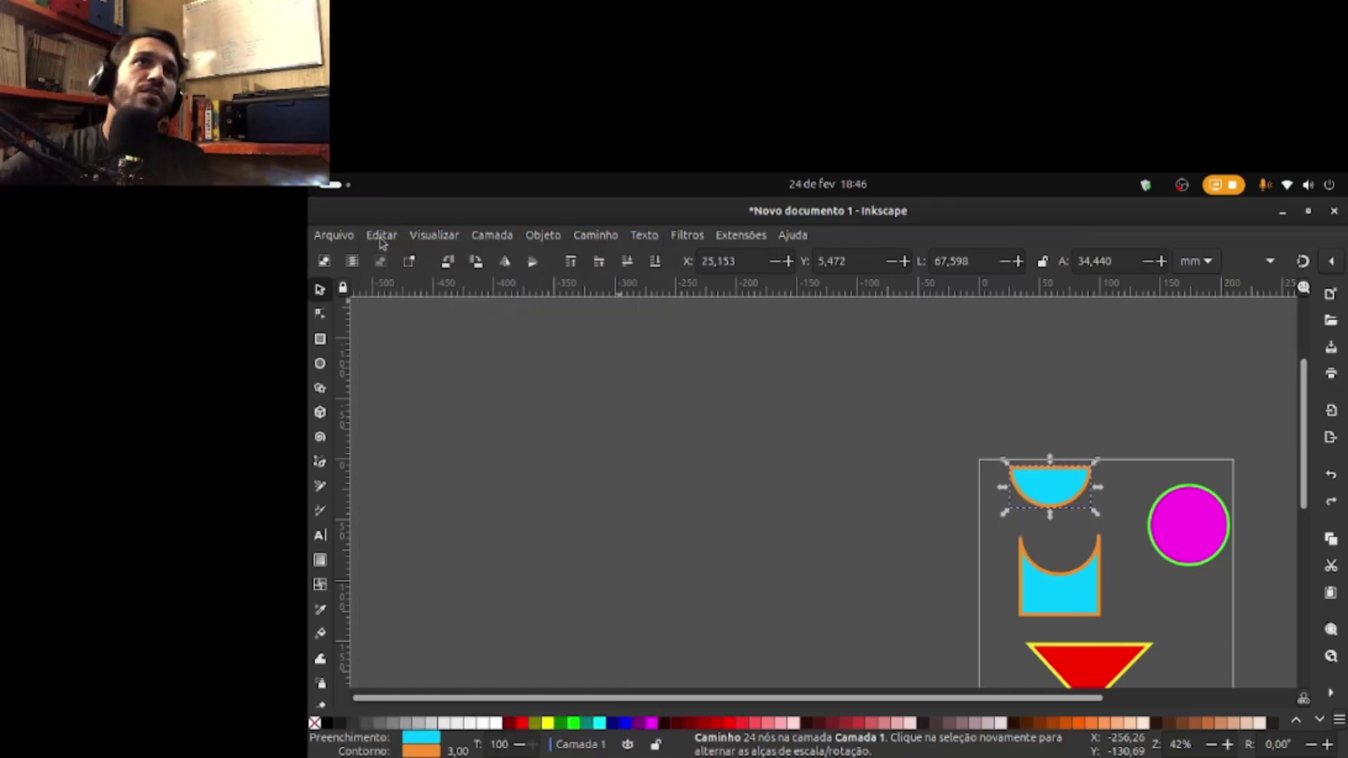
pyautogui.click(380, 239)
pyautogui.click(387, 247)
pyautogui.click(380, 238)
pyautogui.click(386, 248)
pyautogui.click(383, 239)
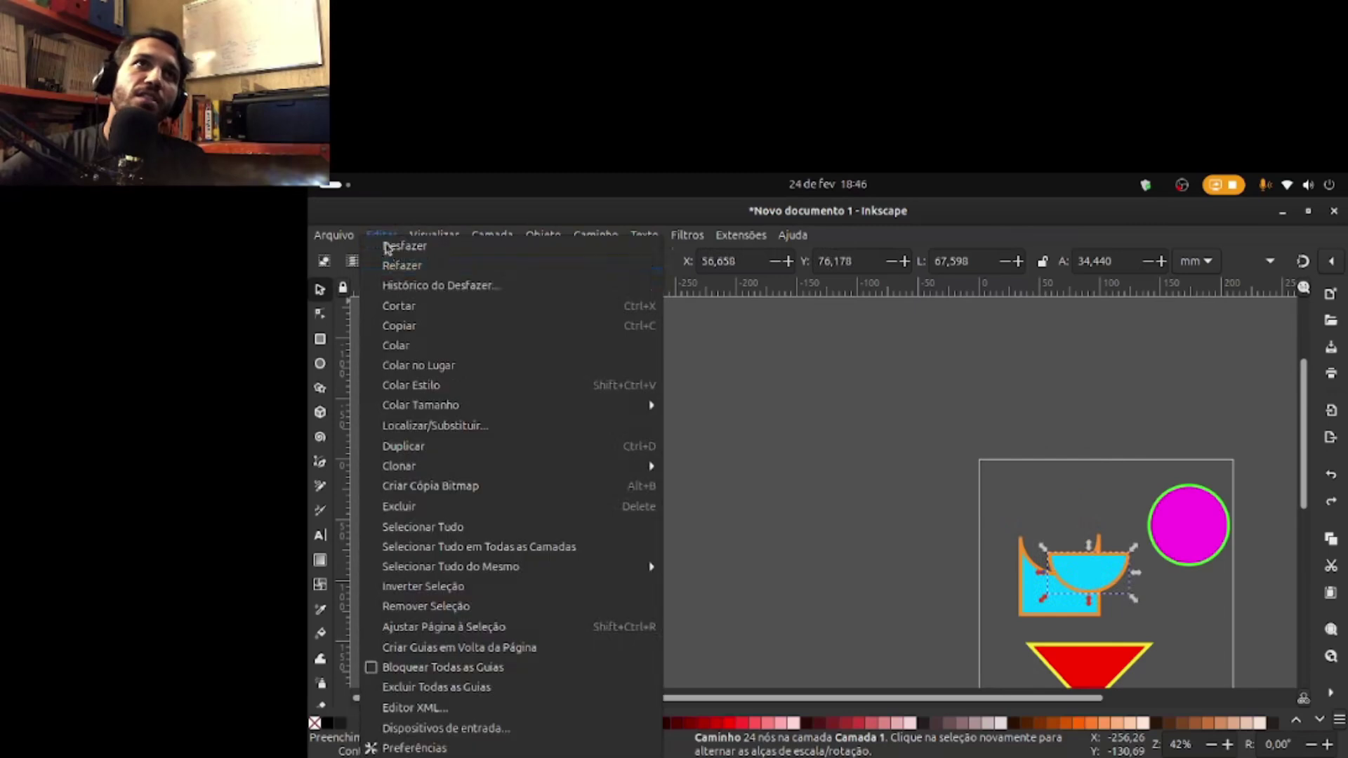
pyautogui.click(386, 247)
pyautogui.click(381, 236)
pyautogui.click(385, 247)
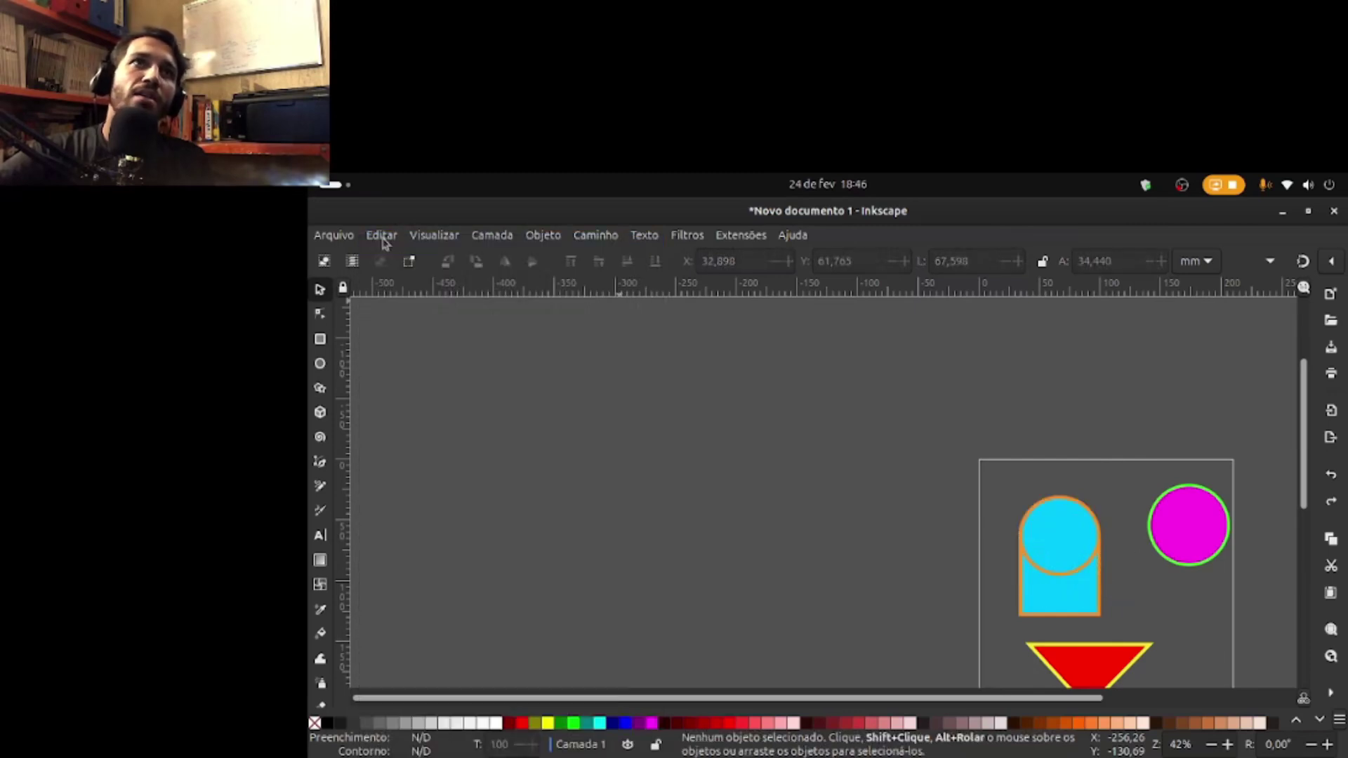
# Step: Apply the Cut Path operation to the cyan square and circle, and undo it
pyautogui.click(1061, 524)
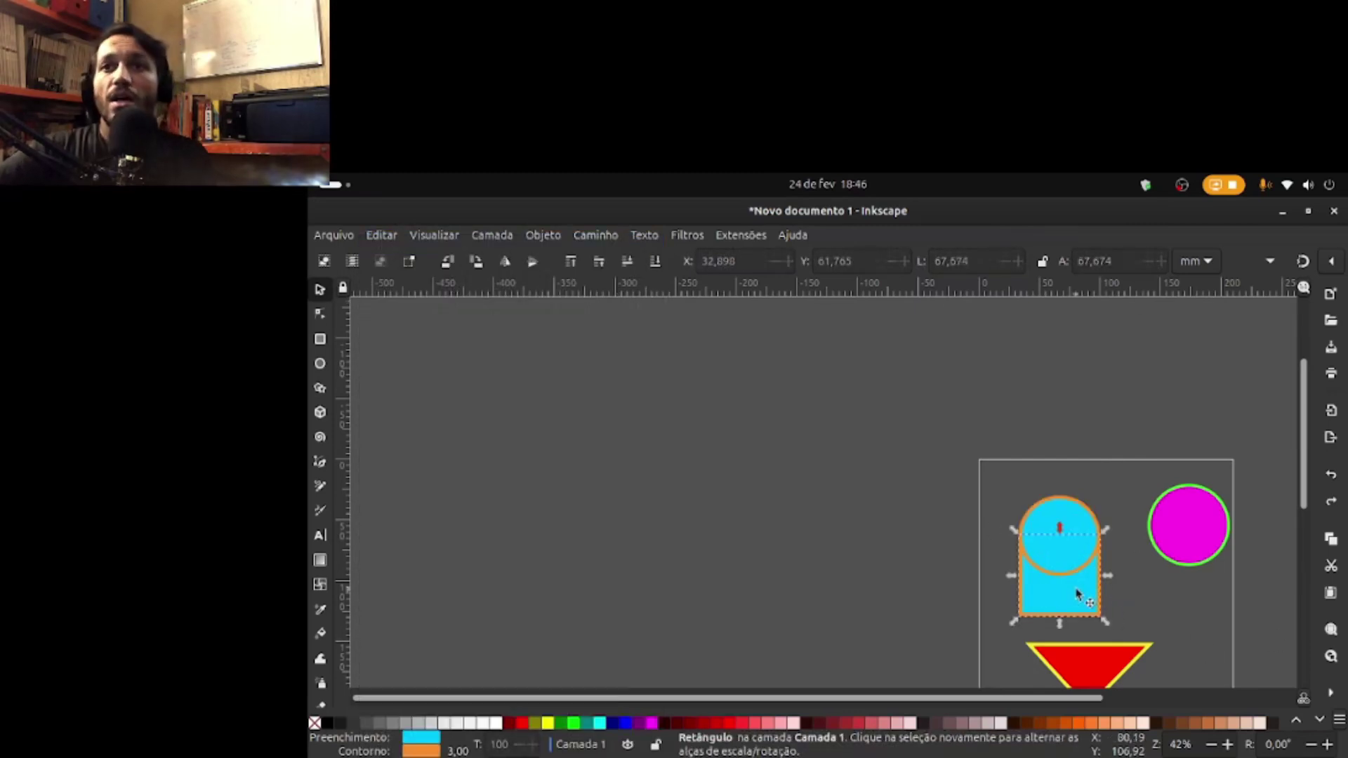
pyautogui.keyDown('shift'); pyautogui.click(1062, 516); pyautogui.keyUp('shift')
pyautogui.click(595, 235)
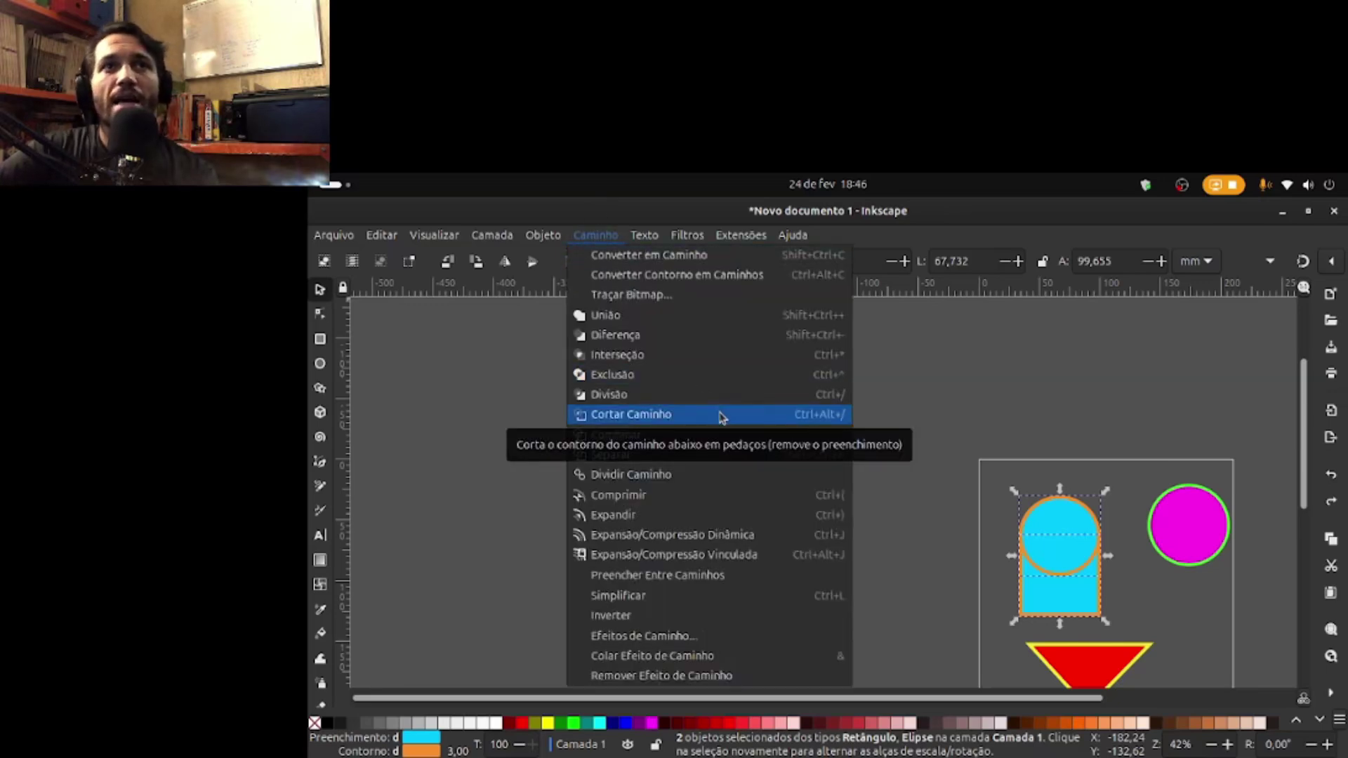
pyautogui.click(774, 419)
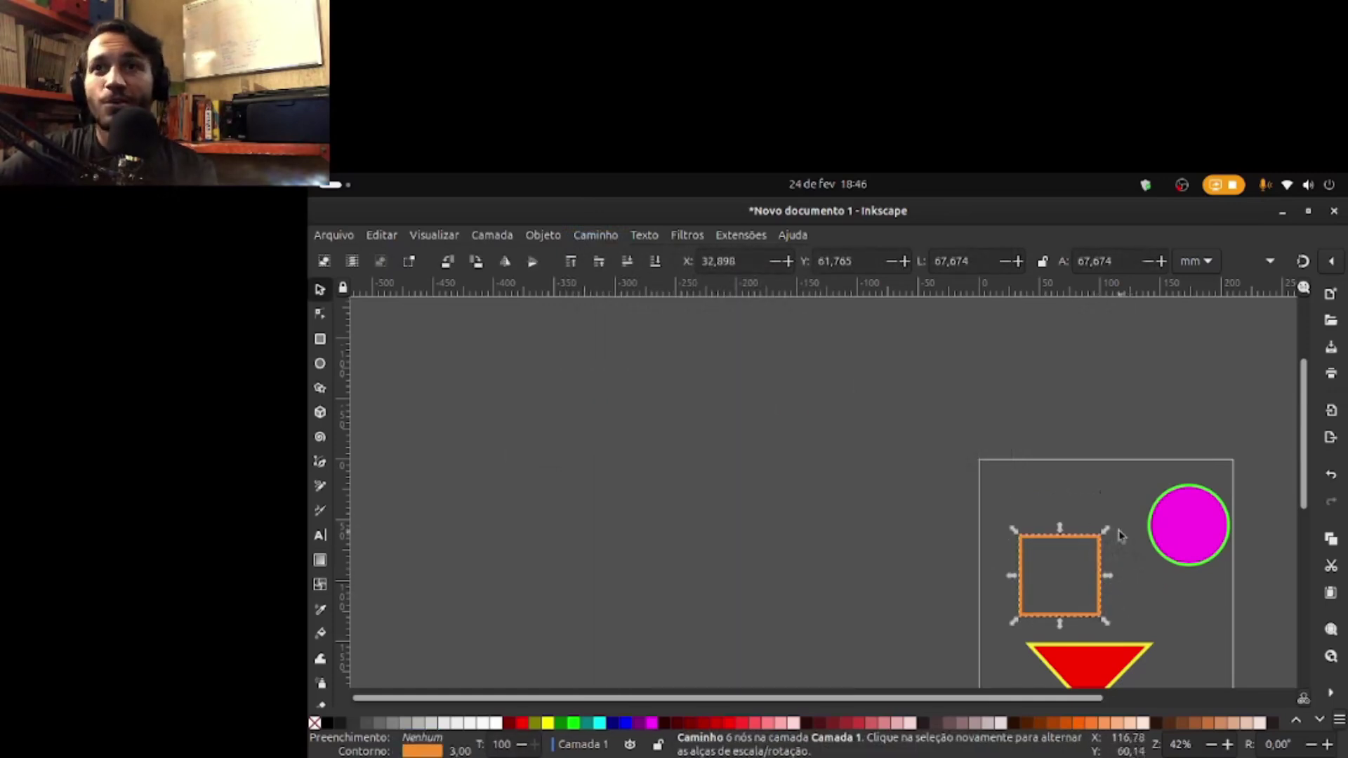
pyautogui.click(390, 240)
pyautogui.click(409, 250)
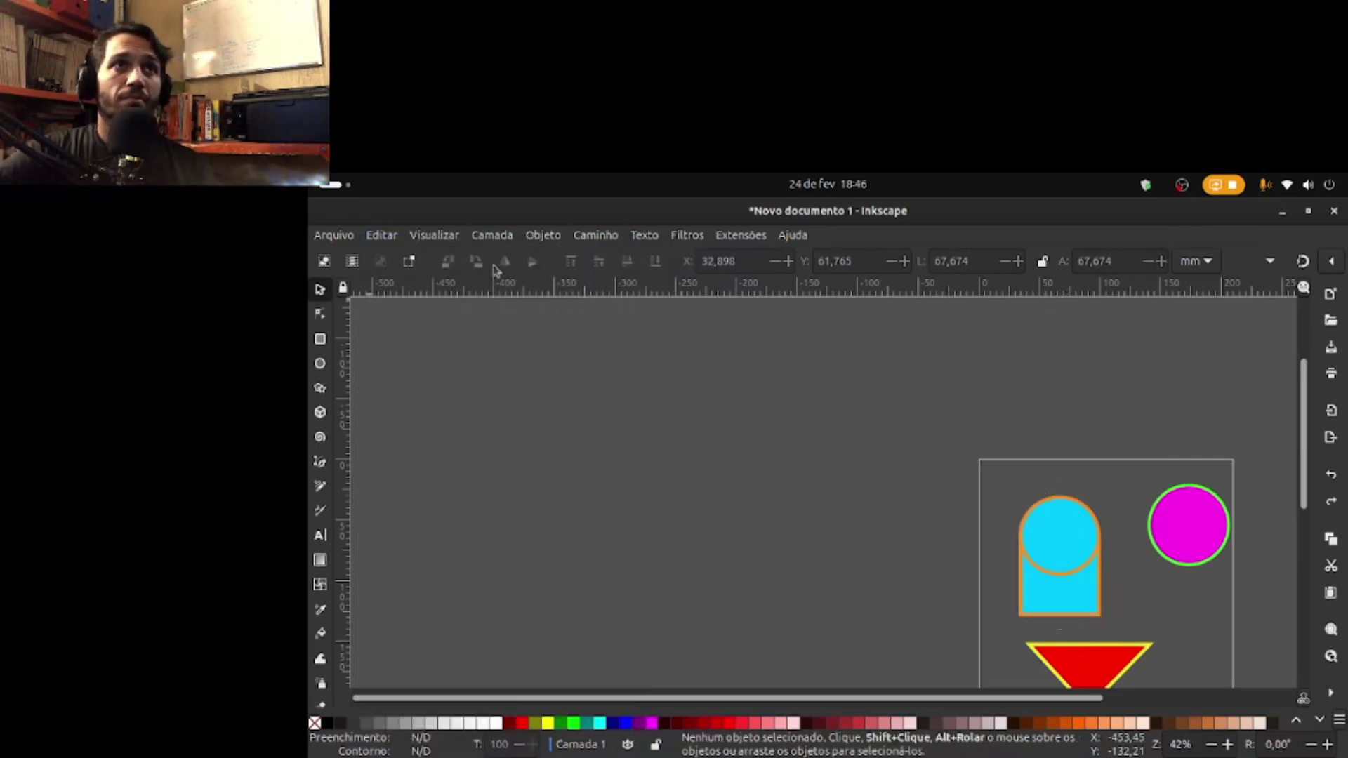
# Step: Select the cyan square and circle together, merge them with the Union operation and deselect the result
pyautogui.click(1083, 602)
pyautogui.keyDown('shift'); pyautogui.click(1081, 530); pyautogui.keyUp('shift')
pyautogui.click(593, 236)
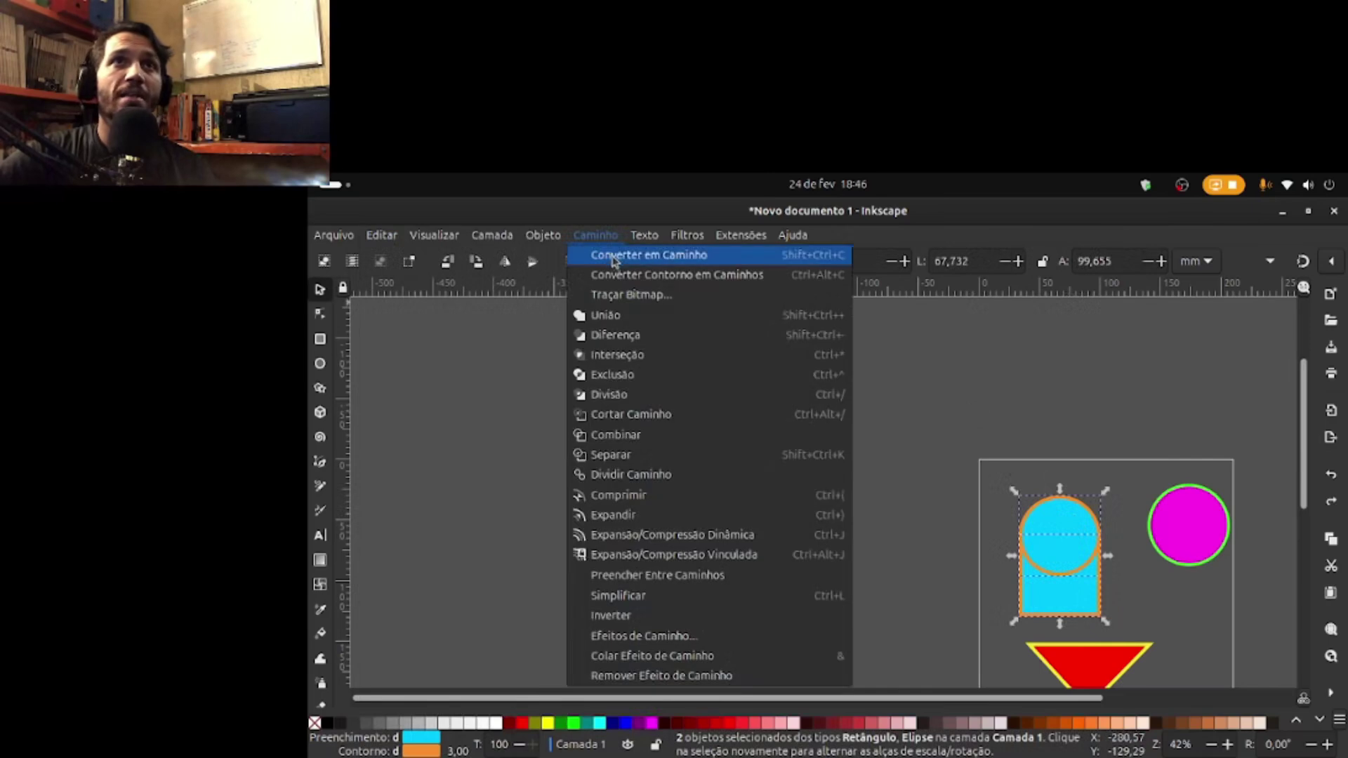
pyautogui.click(653, 313)
pyautogui.click(1122, 426)
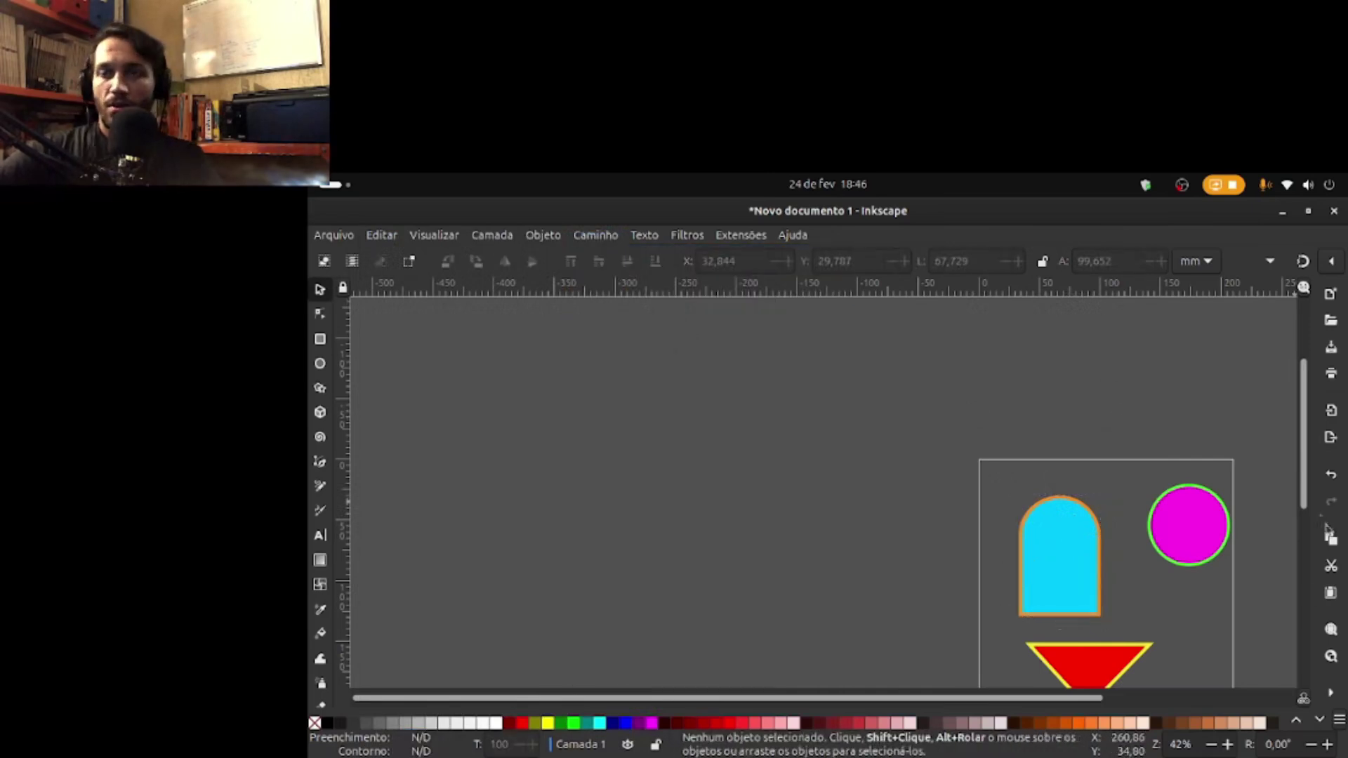
# Step: Move the cyan arch to the page's left edge and the magenta circle to about X 102, Y 127 mm, both overlapping the red triangle
pyautogui.scroll(-4, 1219, 593)
pyautogui.moveTo(1035, 475); pyautogui.dragTo(1025, 554)
pyautogui.moveTo(1208, 421); pyautogui.dragTo(1167, 557)
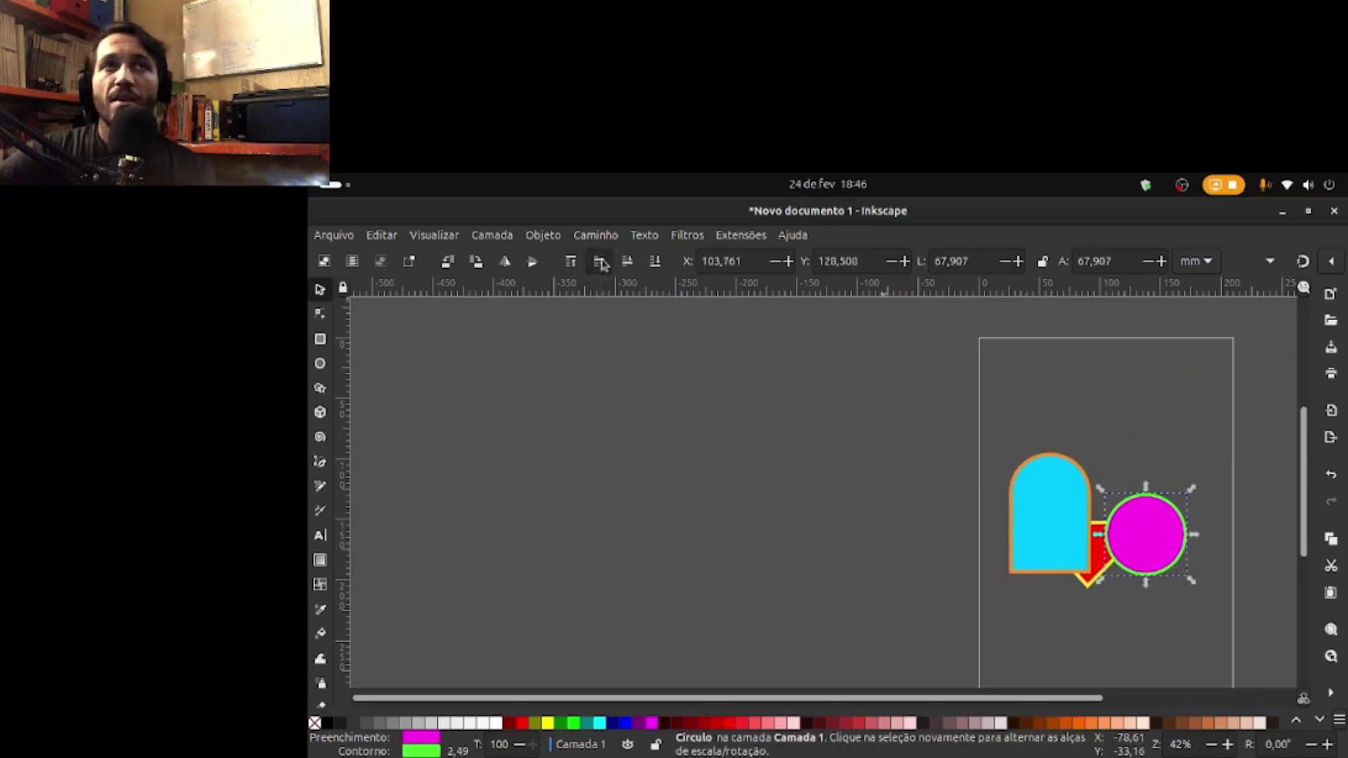
pyautogui.moveTo(1152, 537); pyautogui.dragTo(1169, 524)
pyautogui.moveTo(1039, 534); pyautogui.dragTo(1018, 532)
pyautogui.moveTo(1154, 527); pyautogui.dragTo(1141, 535)
pyautogui.click(1178, 620)
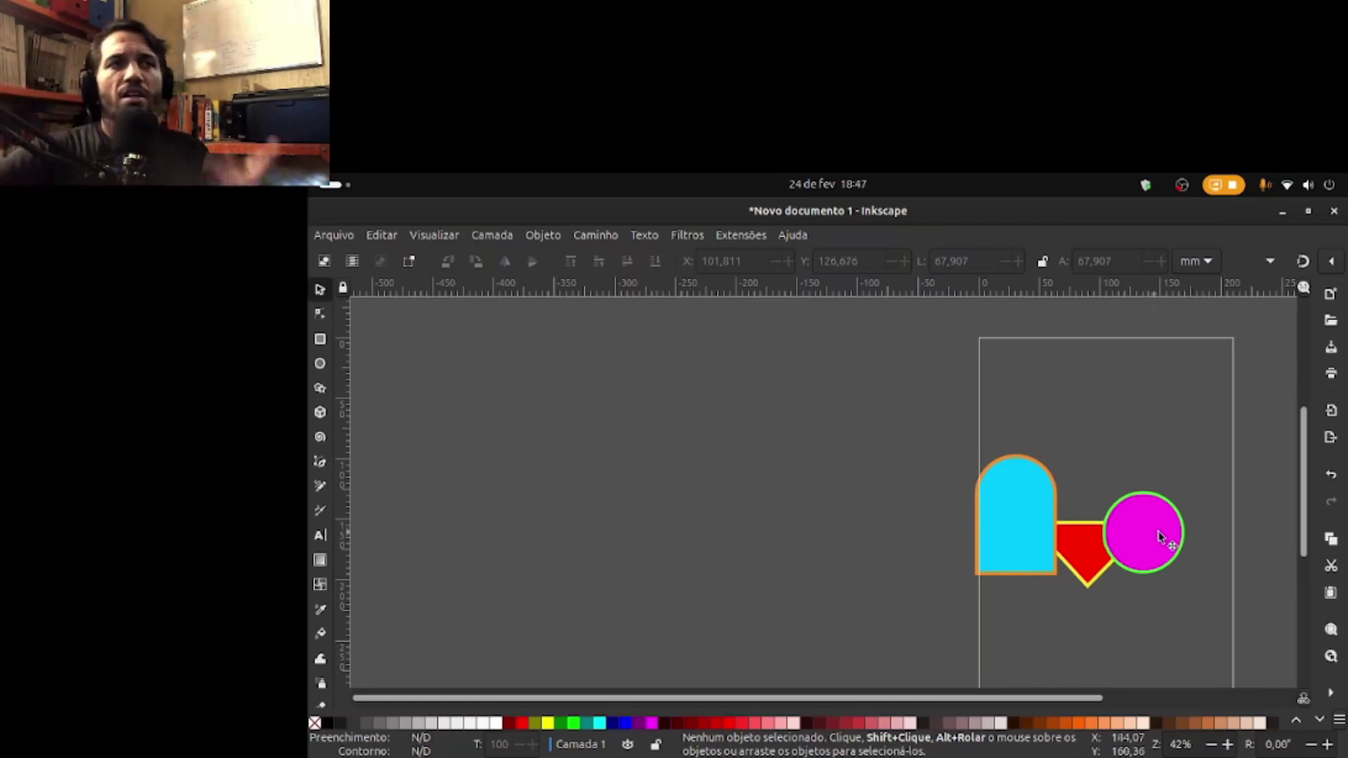
# Step: Move the cyan arch inward from the page edge, reposition the magenta circle and lower the red triangle to about X 51, Y 173 mm
pyautogui.moveTo(993, 539); pyautogui.dragTo(1028, 541)
pyautogui.moveTo(1155, 546); pyautogui.dragTo(1113, 592)
pyautogui.click(1097, 564)
pyautogui.click(1219, 611)
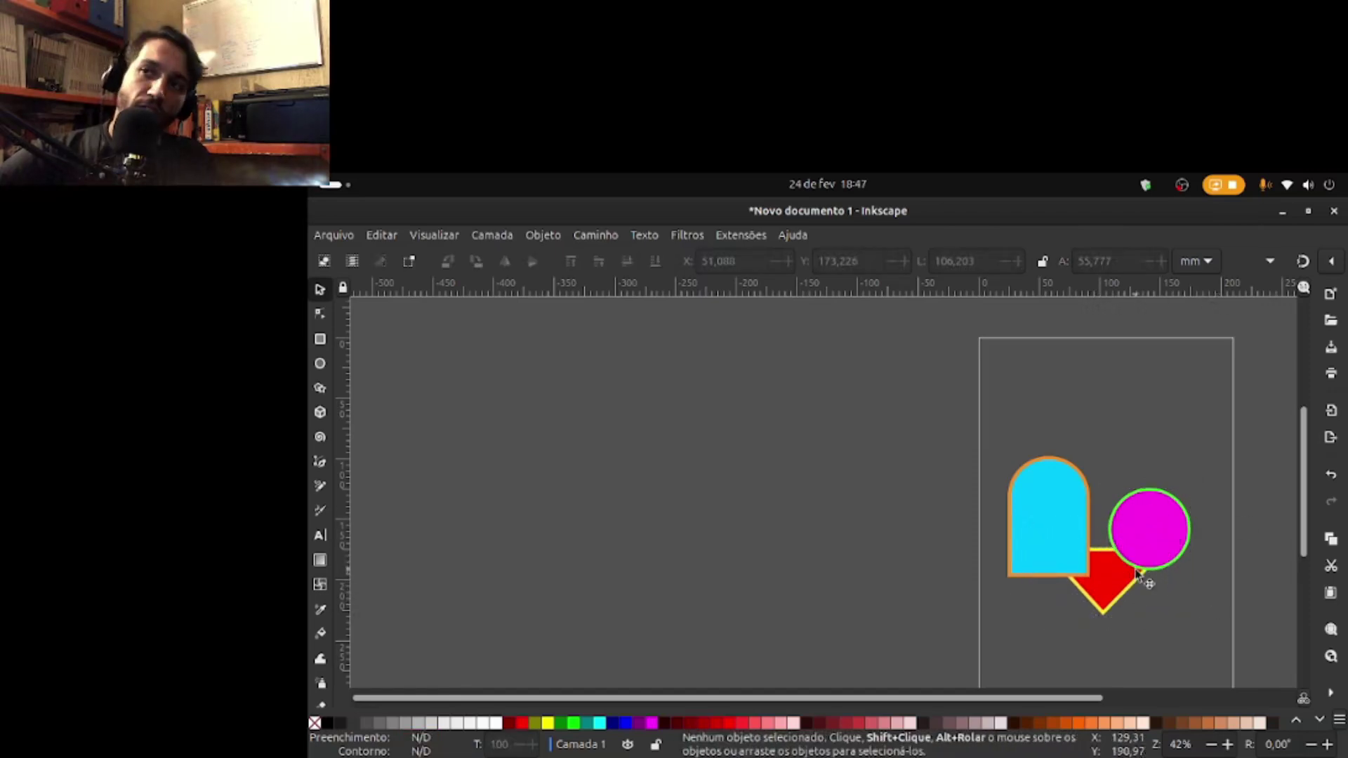